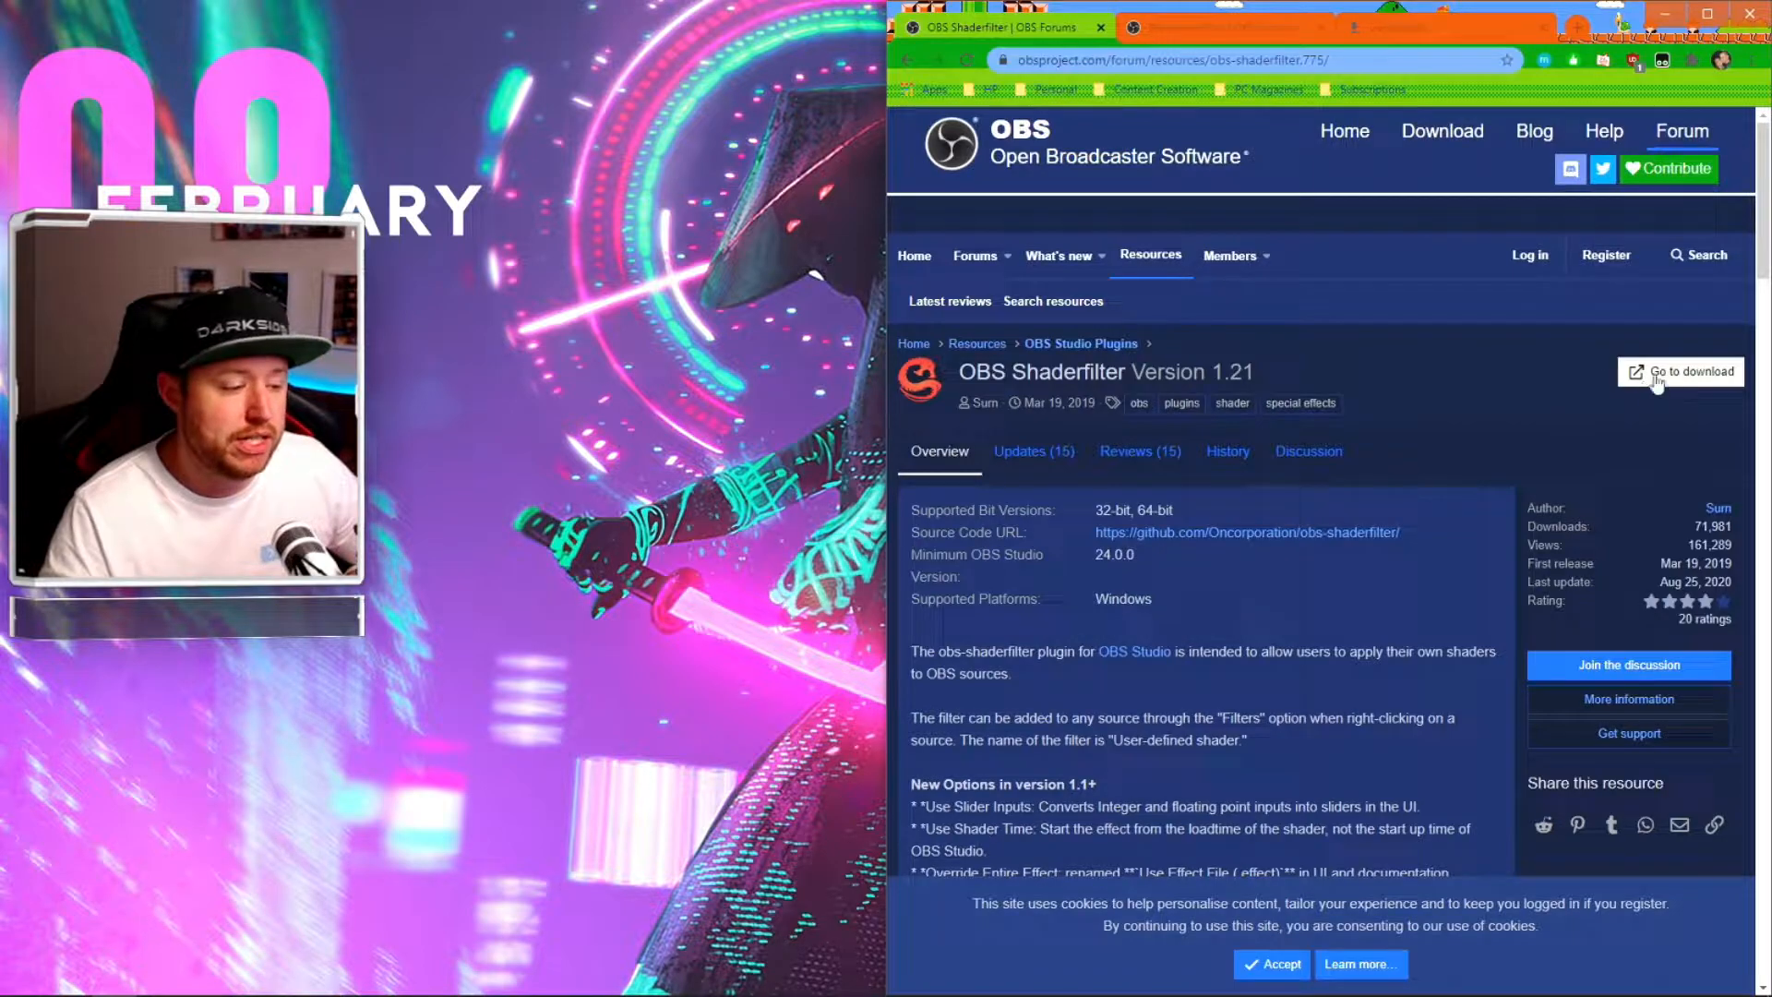
# Step: Download the OBS Shaderfilter plugin and the move-transition-2.3.2-windows.zip plugin archive from the OBS forum
pyautogui.click(1659, 376)
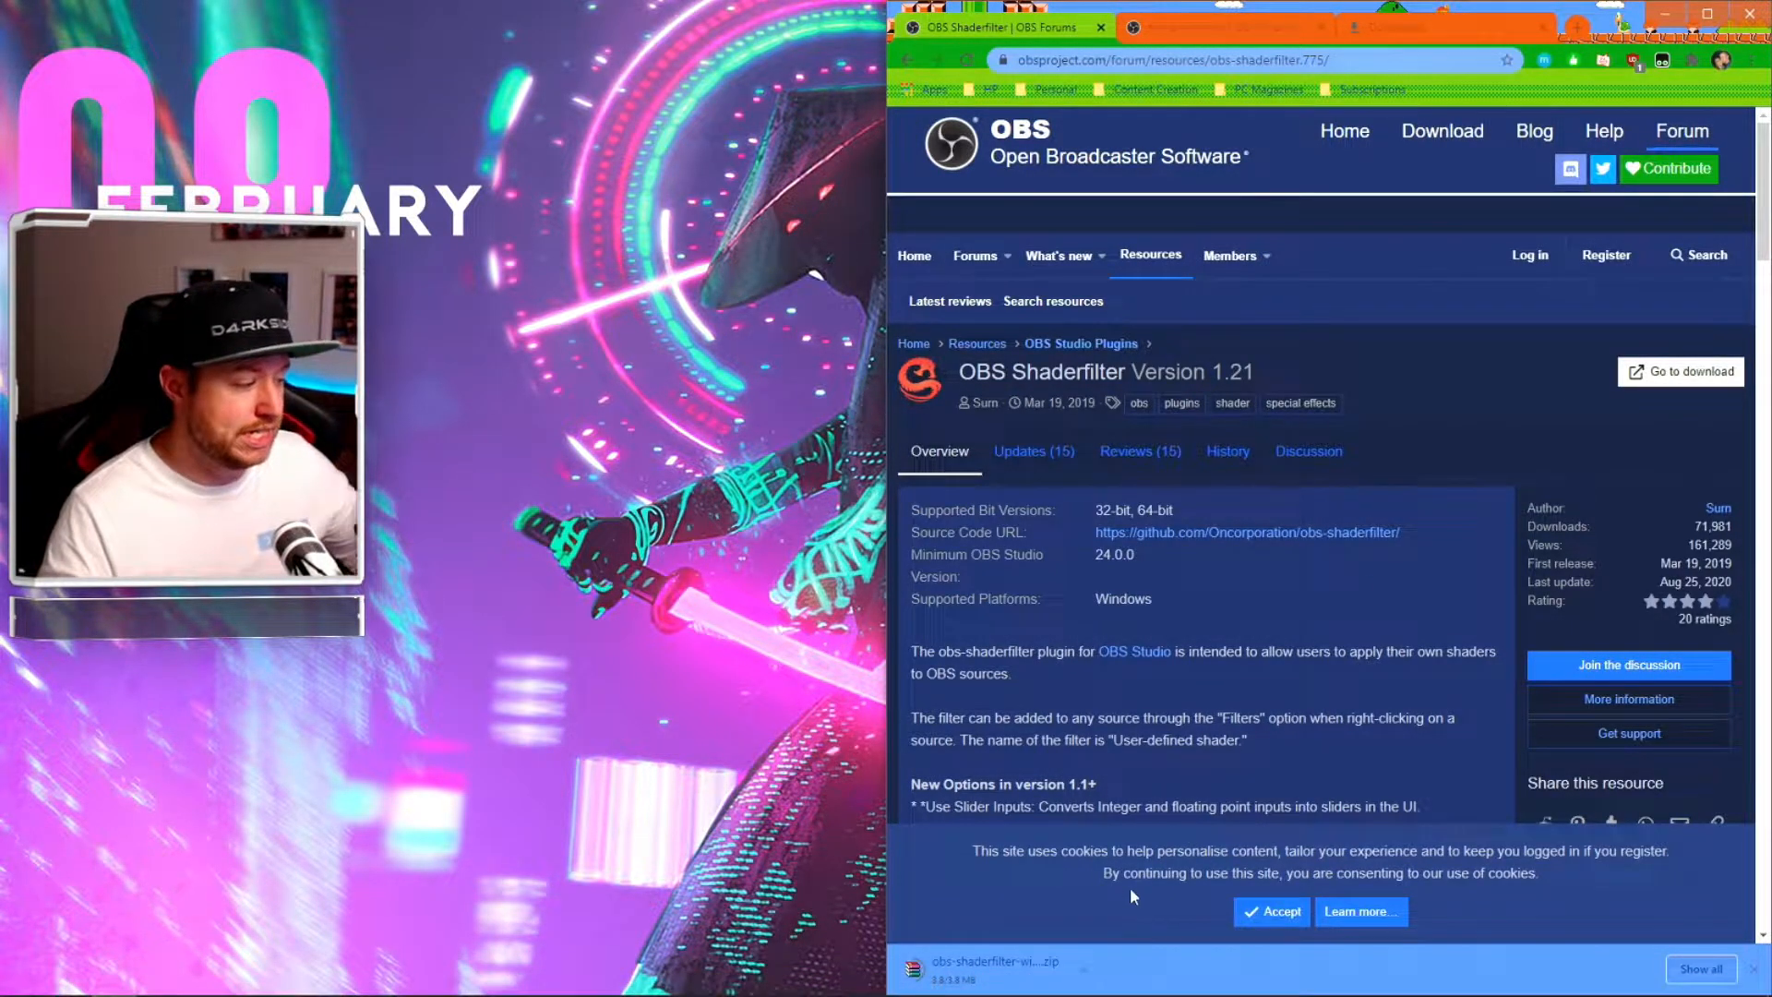
pyautogui.click(1164, 26)
pyautogui.click(1701, 380)
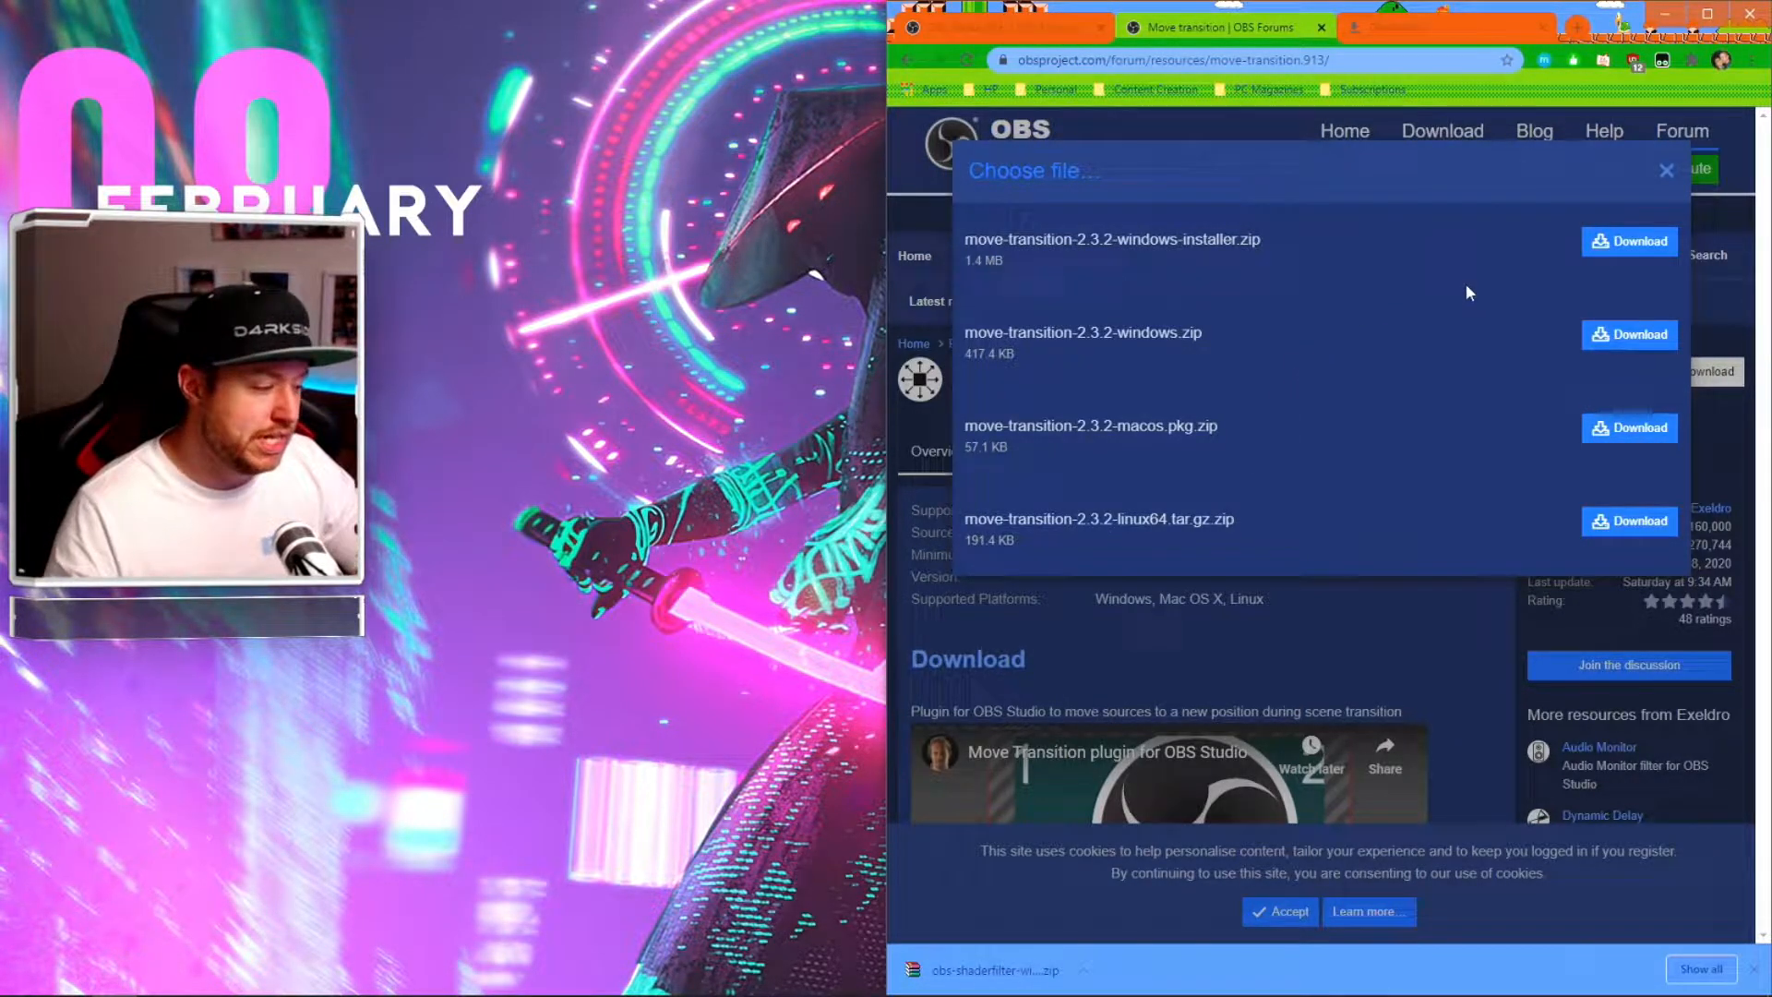
pyautogui.click(1625, 340)
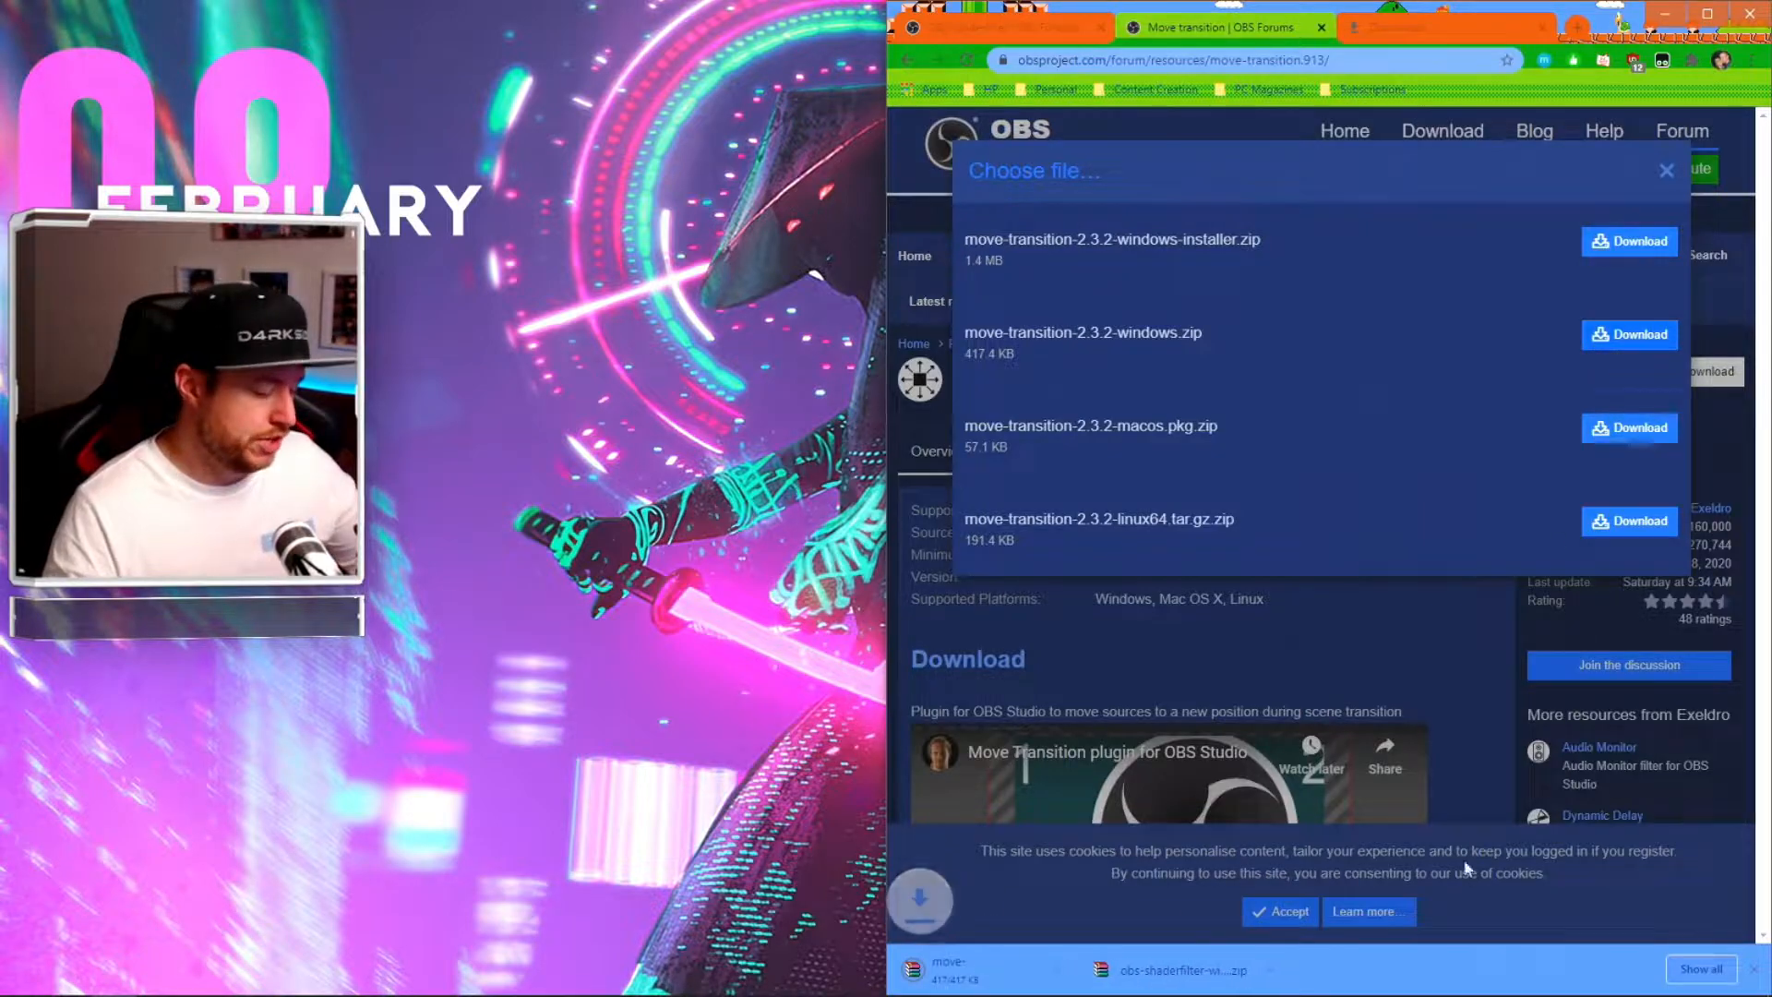
# Step: Show the downloaded plugins in their folder and extract obs-shaderfilter-win (3).zip and move-transition-2.3.2-windows.zip there
pyautogui.click(1701, 969)
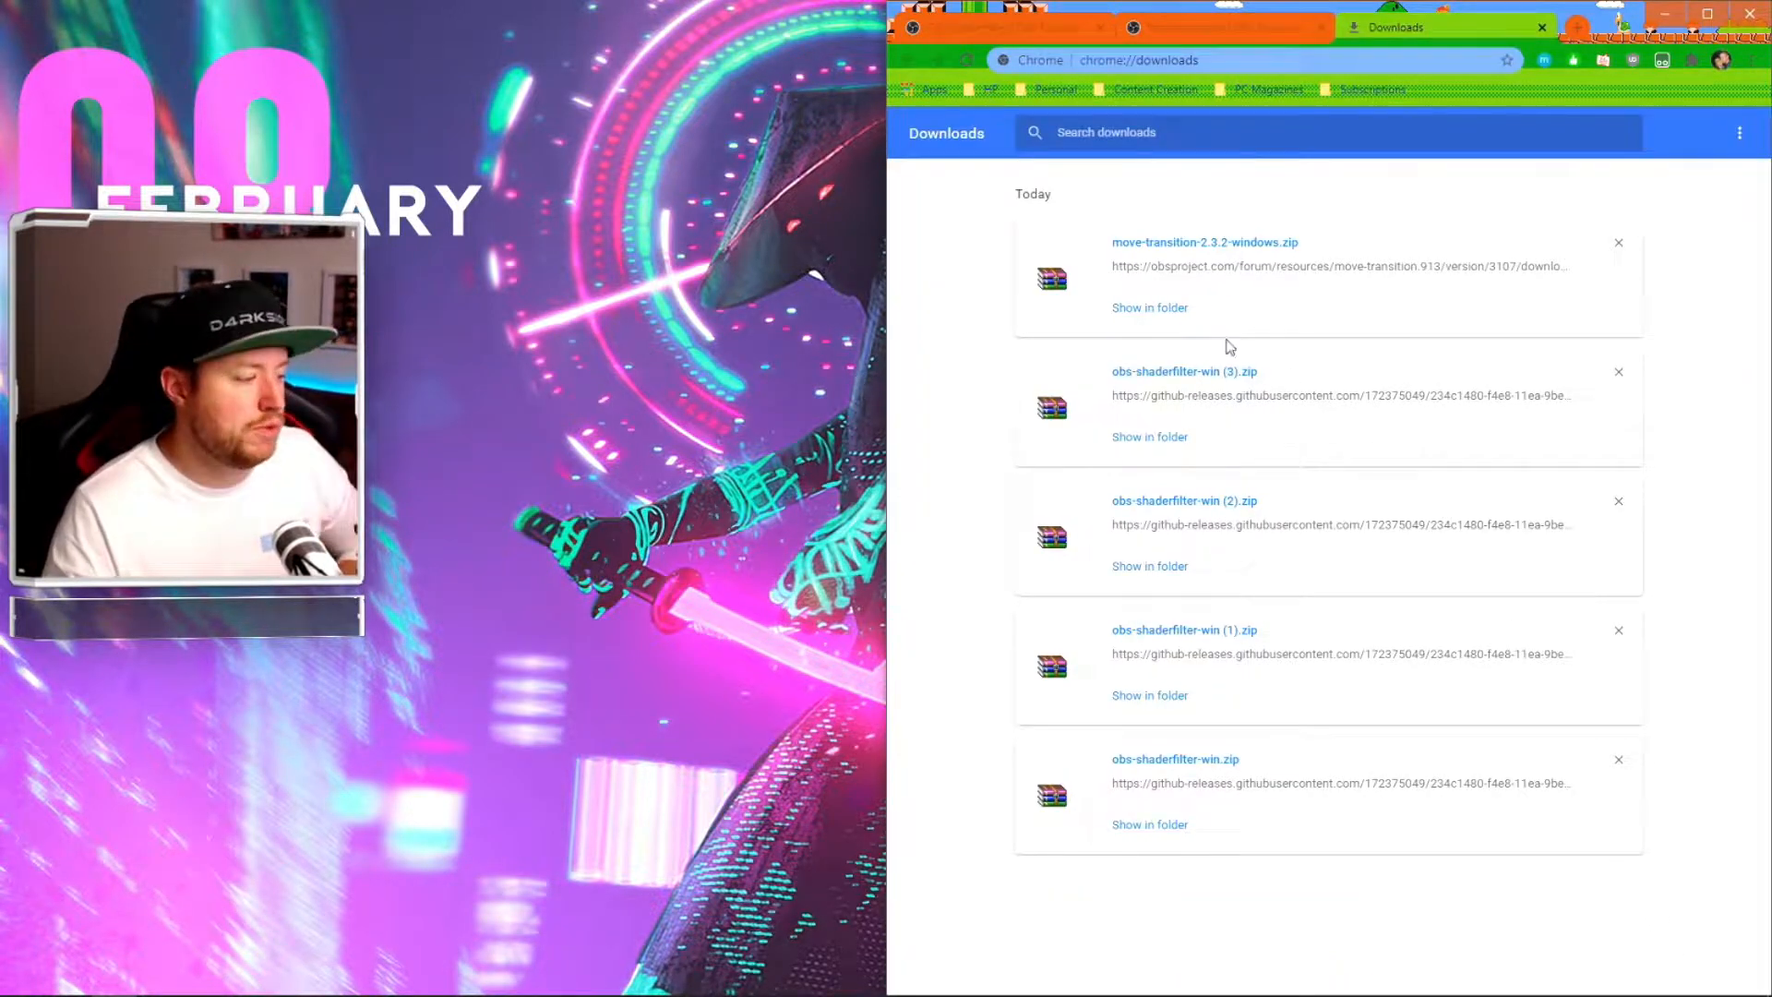
pyautogui.click(1171, 438)
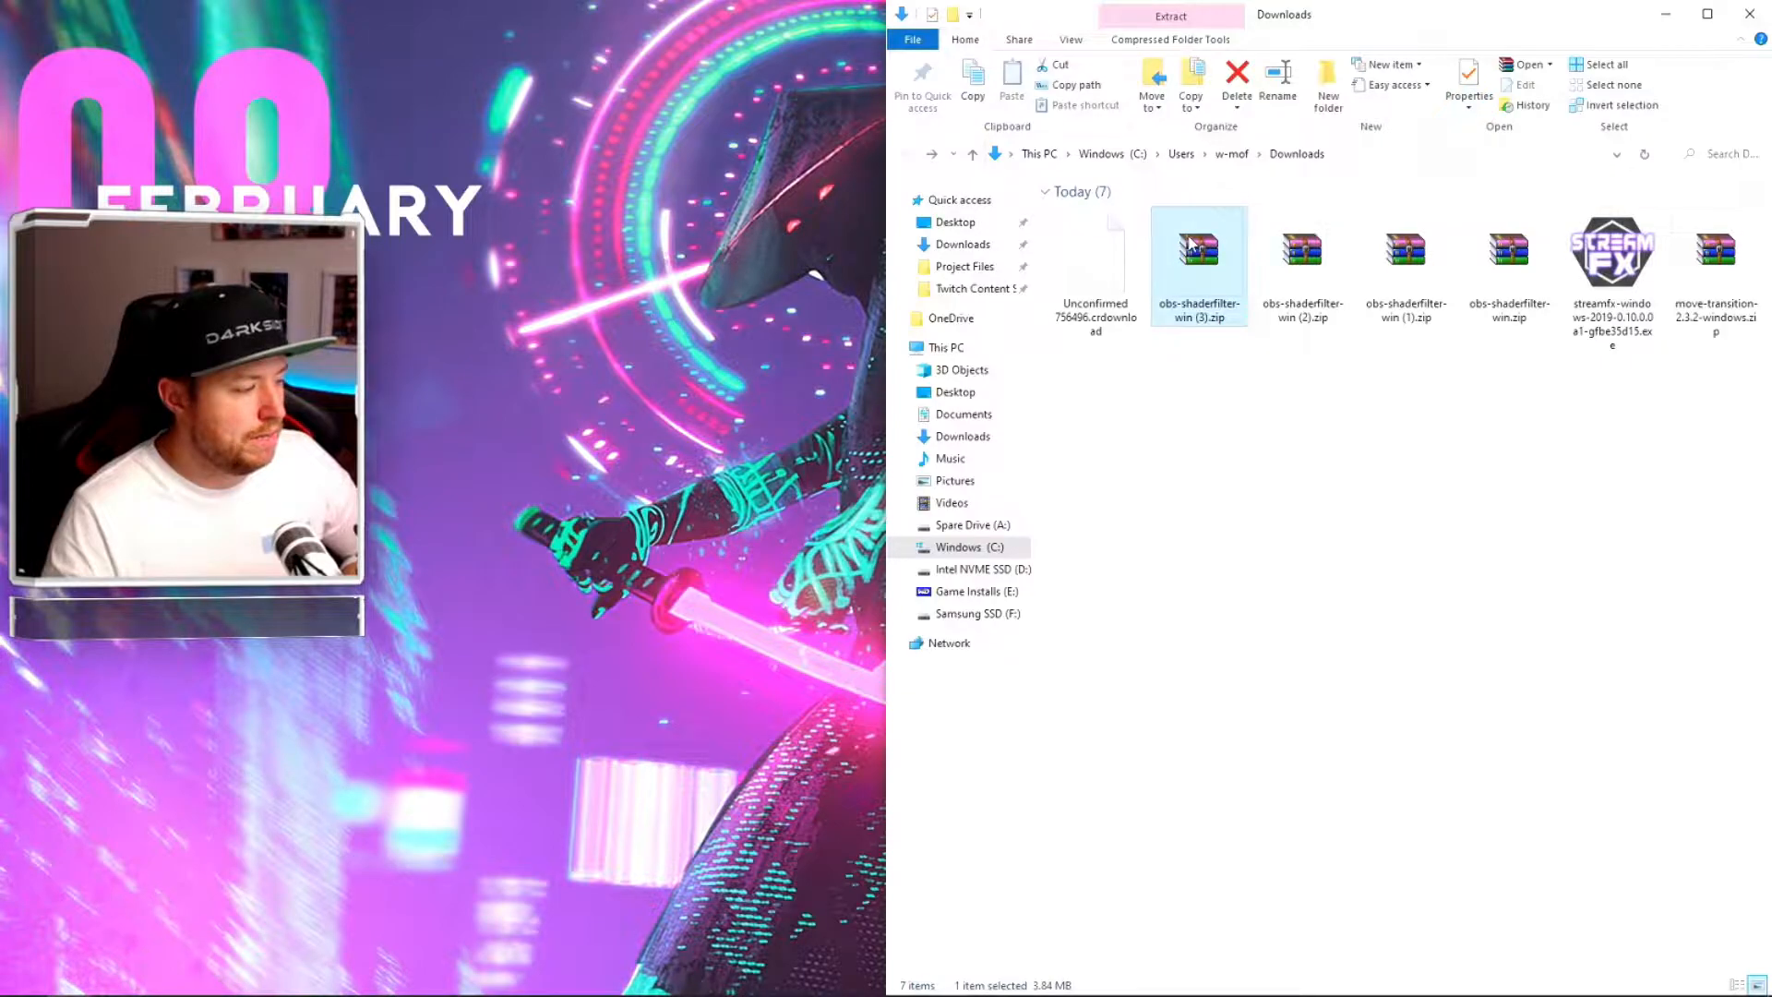
pyautogui.rightClick(1195, 246)
pyautogui.click(1254, 321)
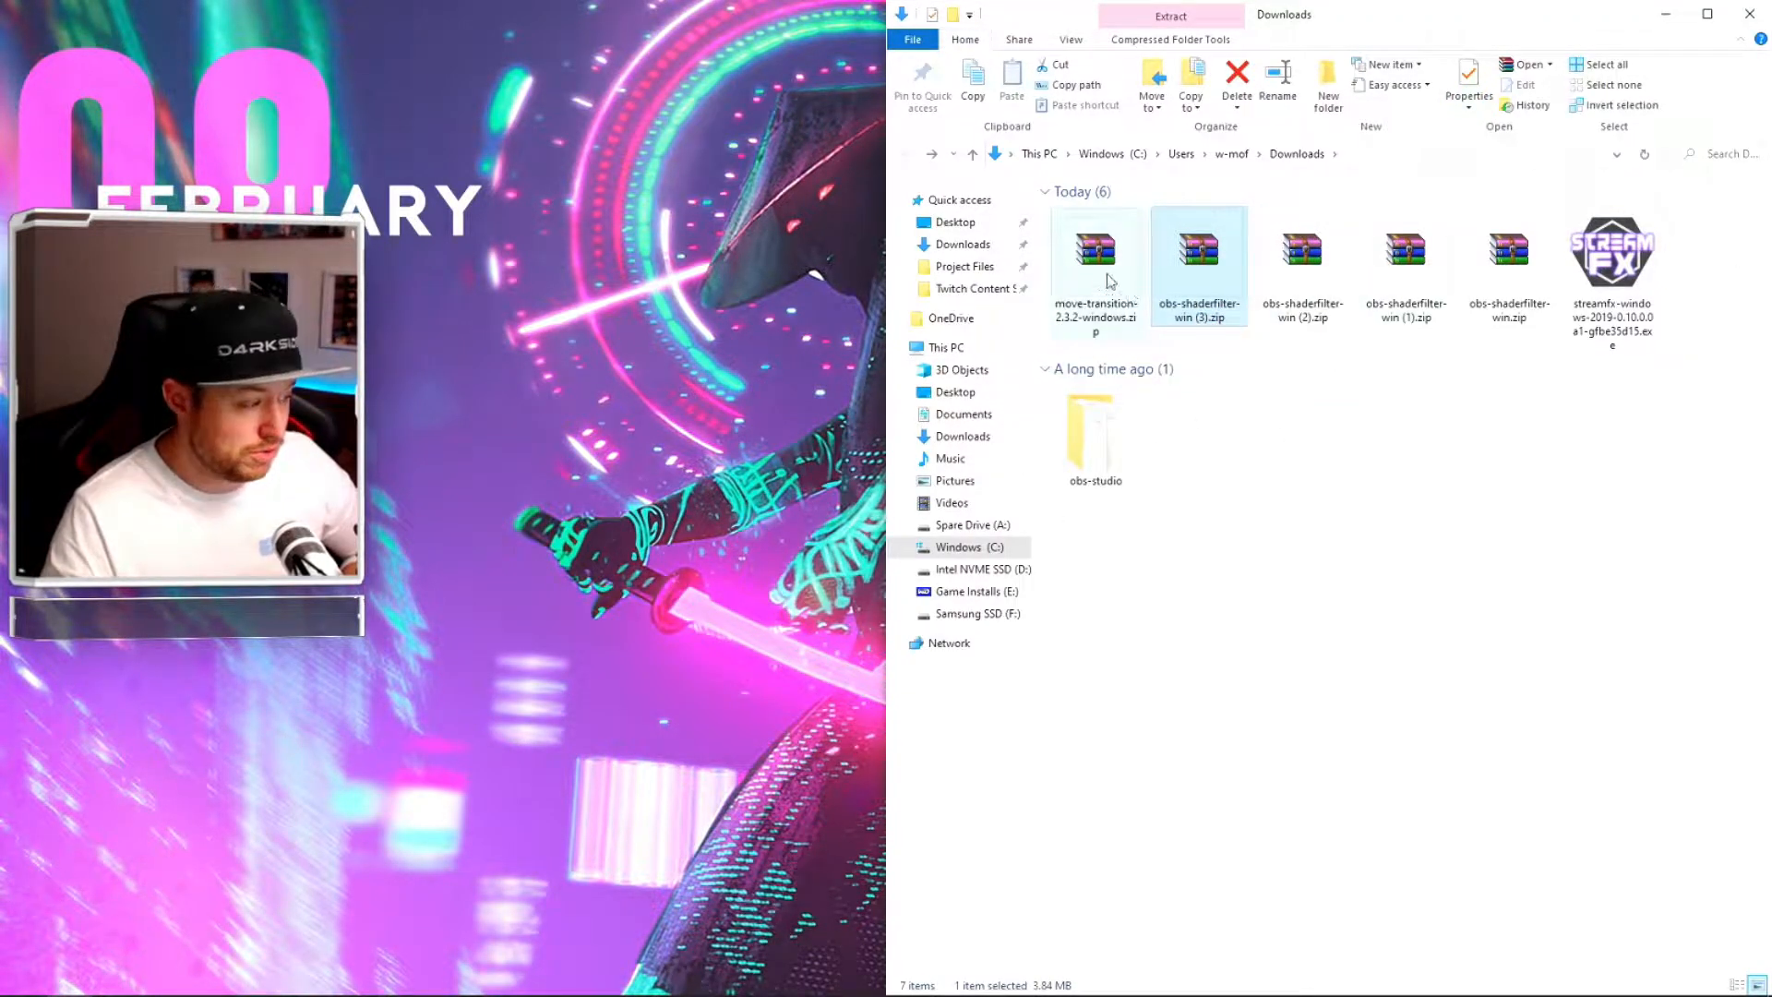
pyautogui.rightClick(1097, 268)
pyautogui.click(1157, 341)
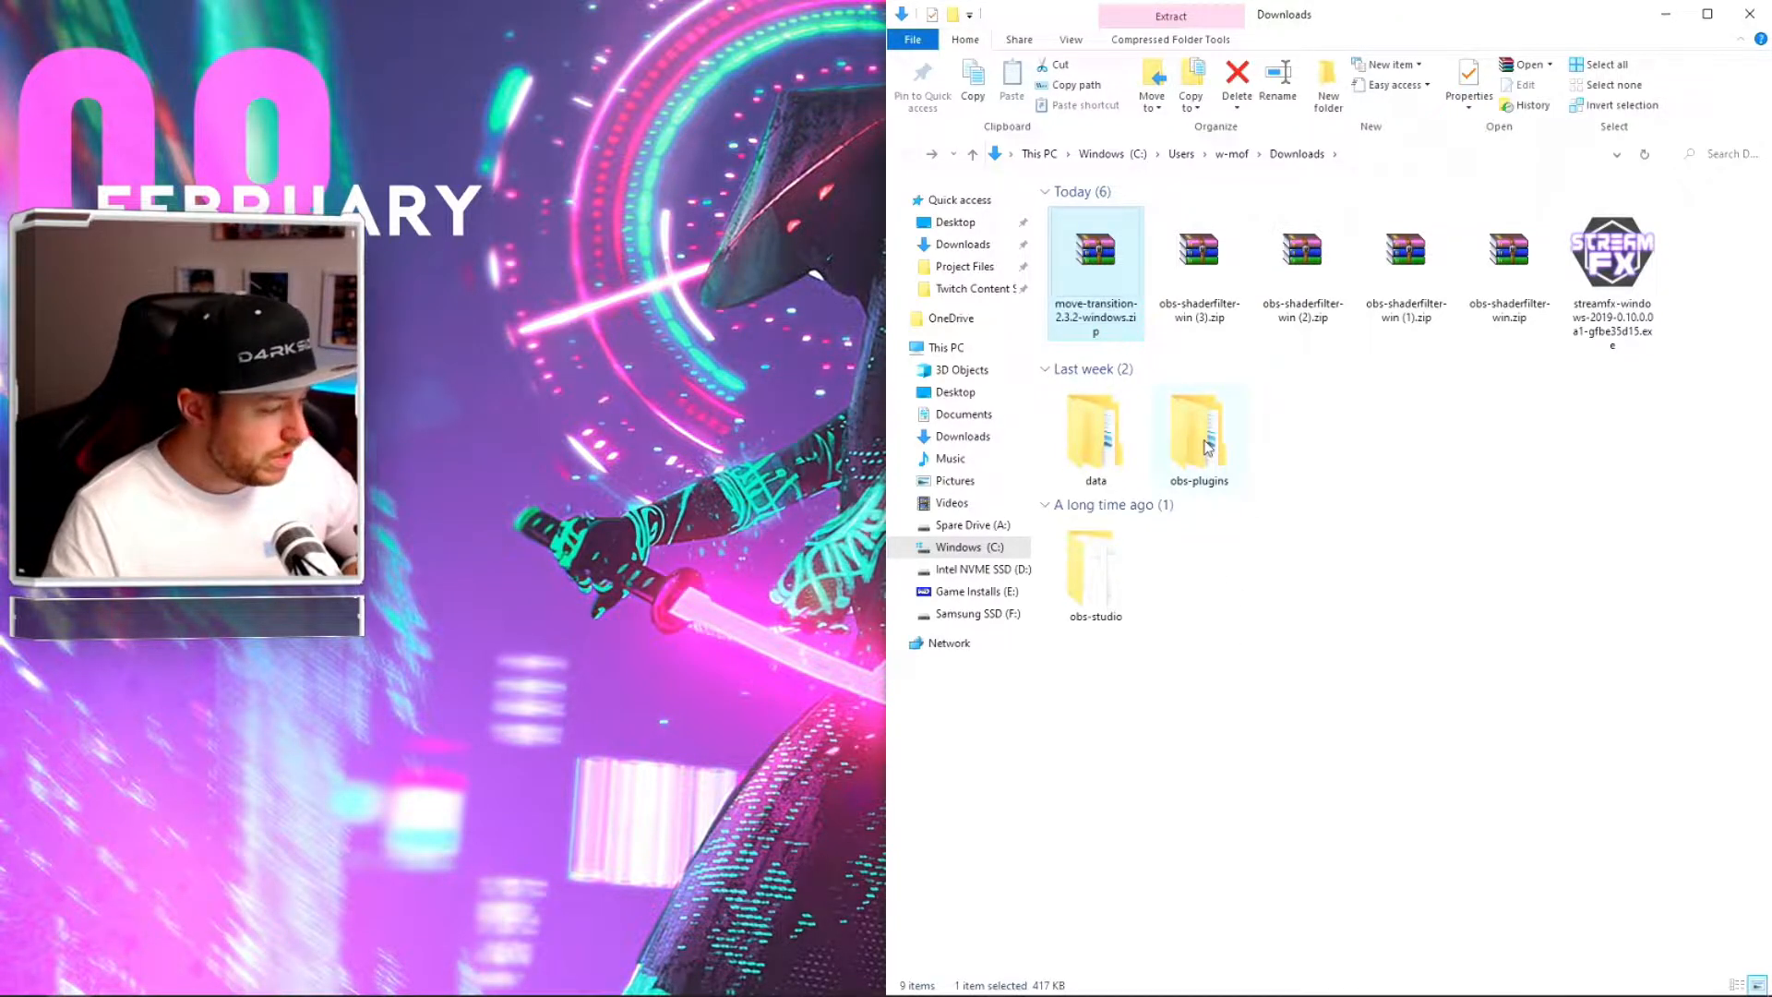
# Step: Copy the data and obs-plugins folders from inside the extracted obs-studio folder
pyautogui.doubleClick(1122, 591)
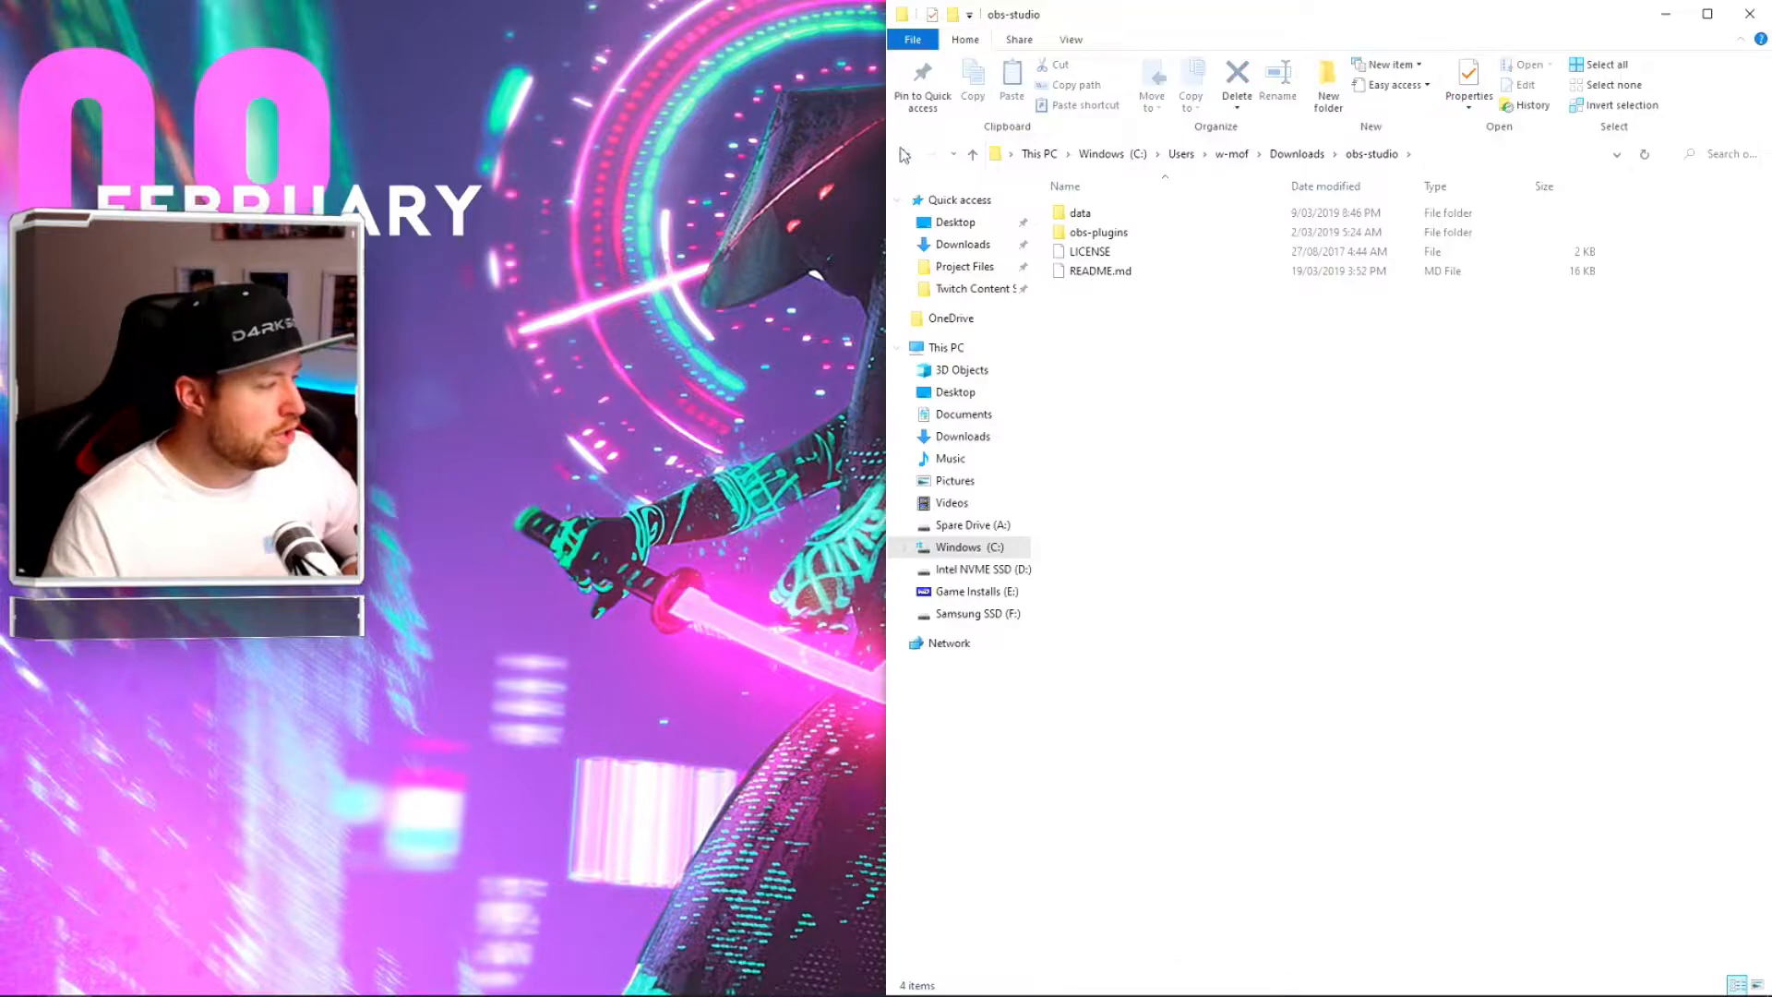
pyautogui.hotkey('alt', 'Left')
pyautogui.doubleClick(1131, 573)
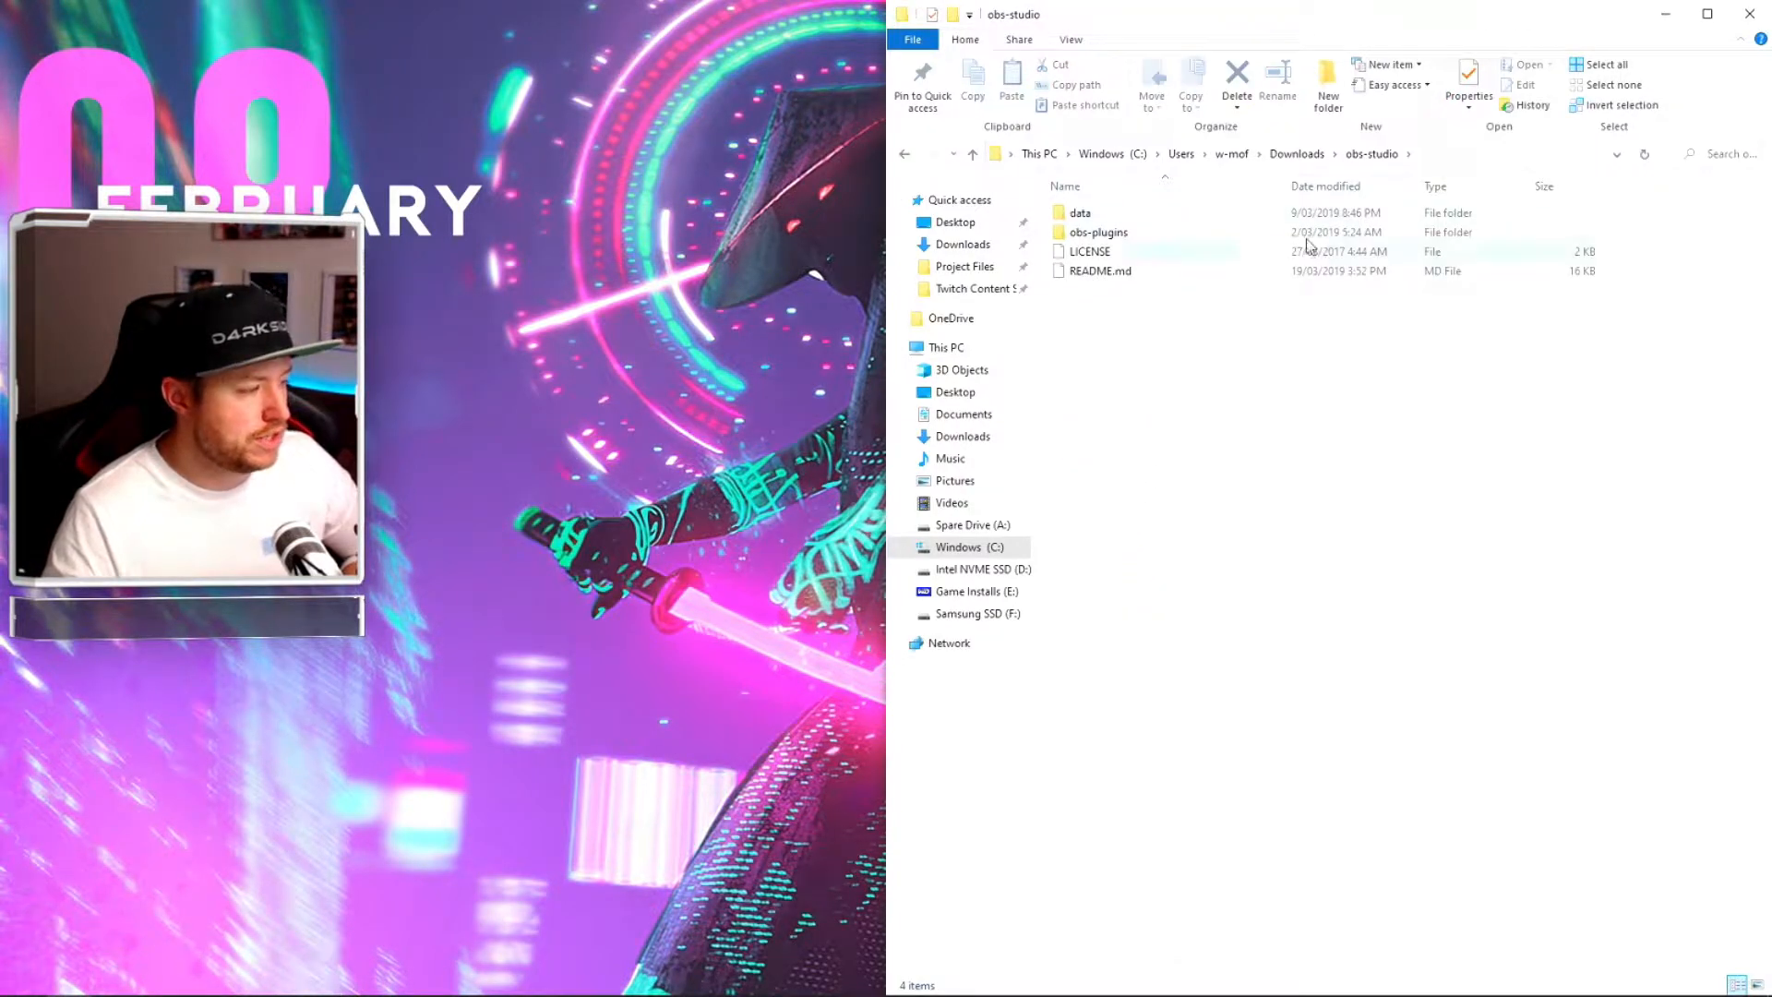
pyautogui.click(1127, 228)
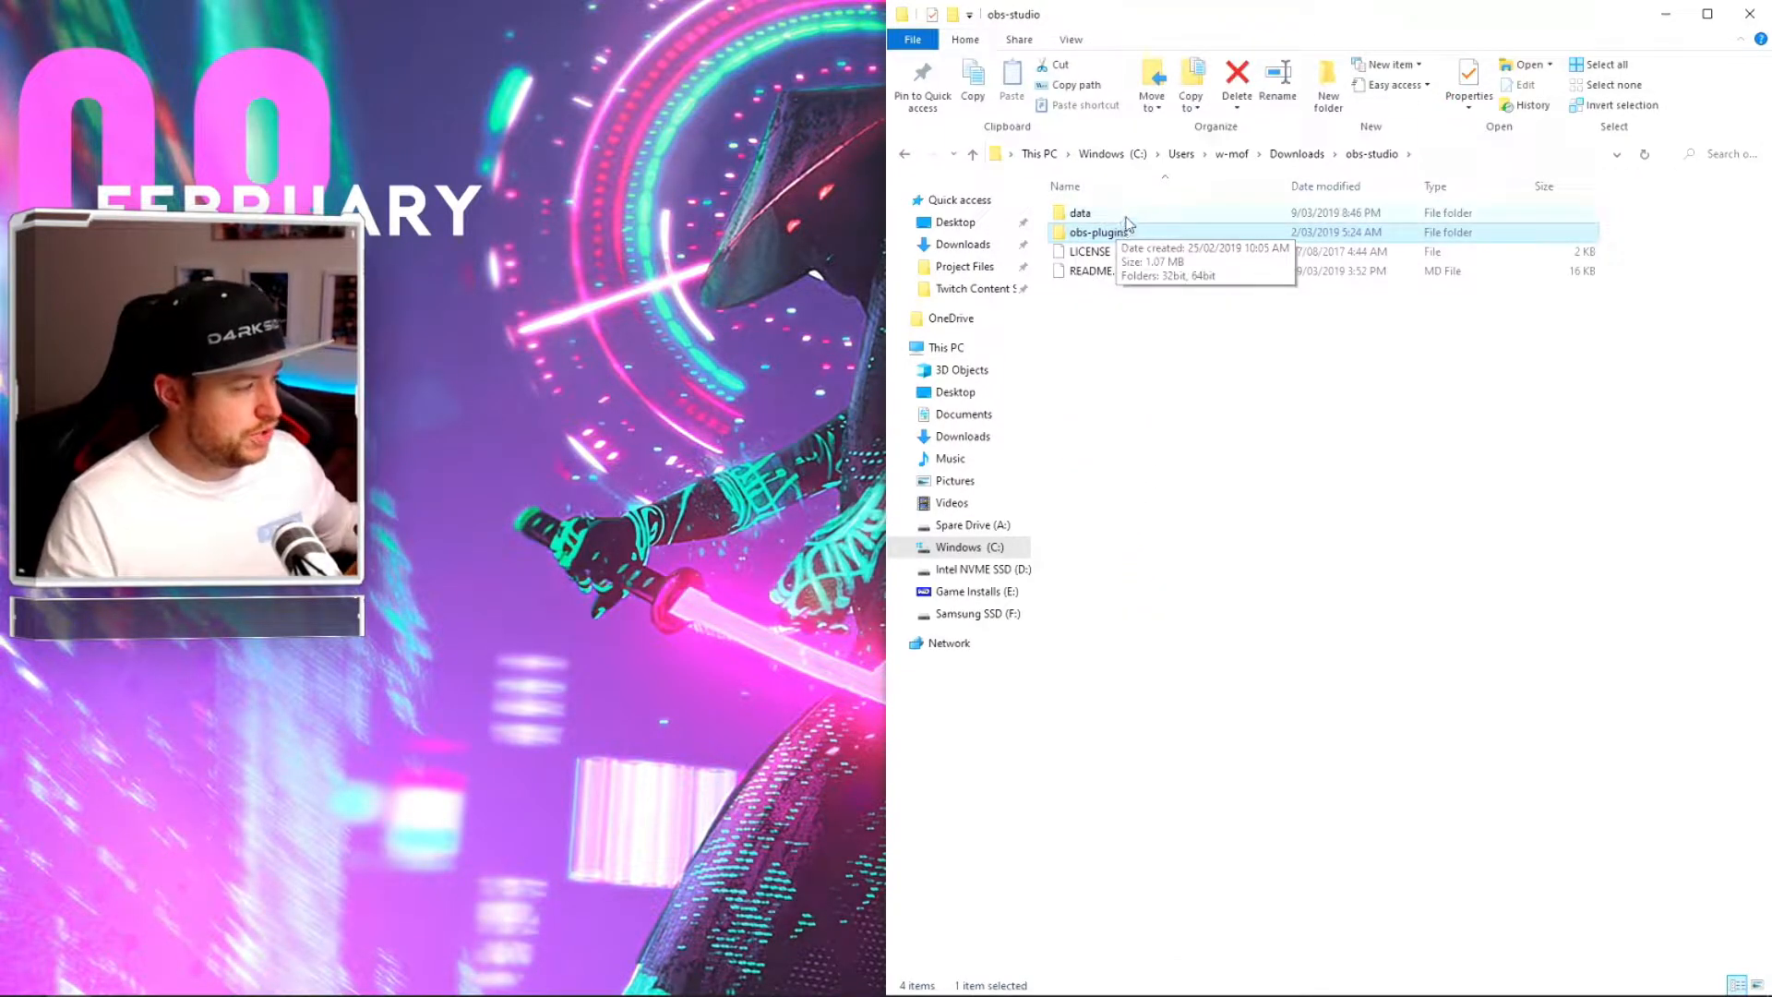
pyautogui.keyDown('ctrl'); pyautogui.click(1121, 213); pyautogui.keyUp('ctrl')
pyautogui.rightClick(1122, 214)
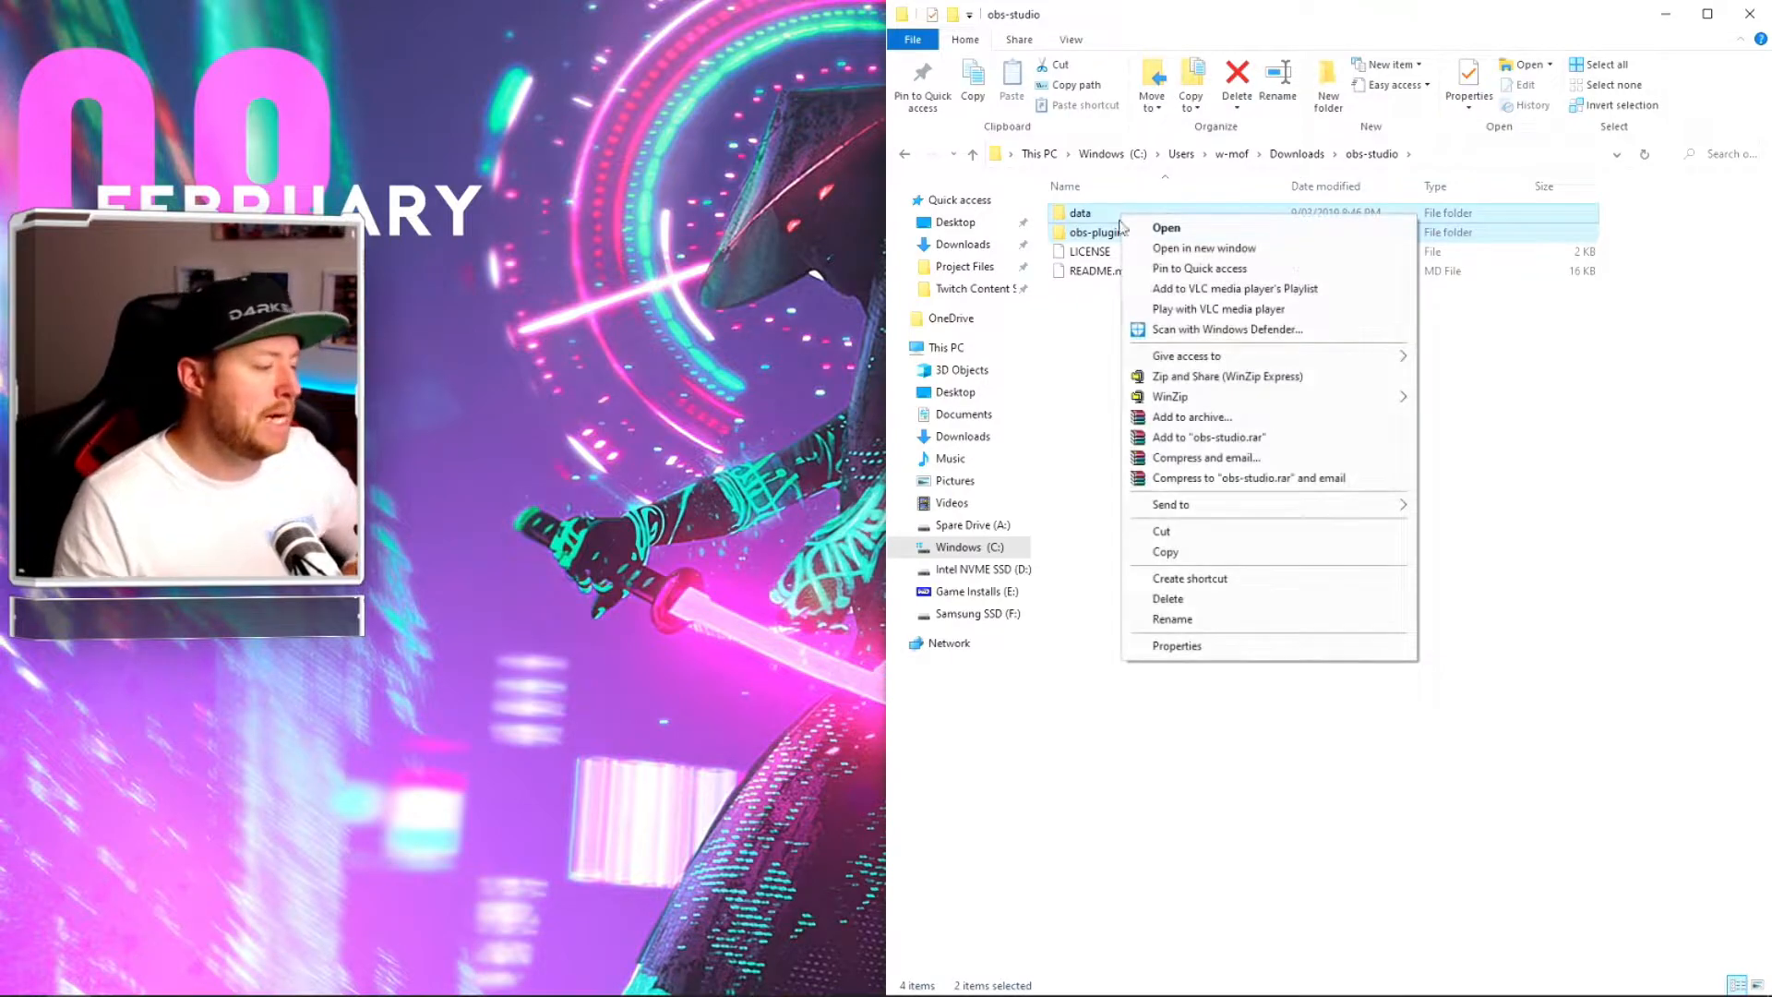
pyautogui.click(1164, 551)
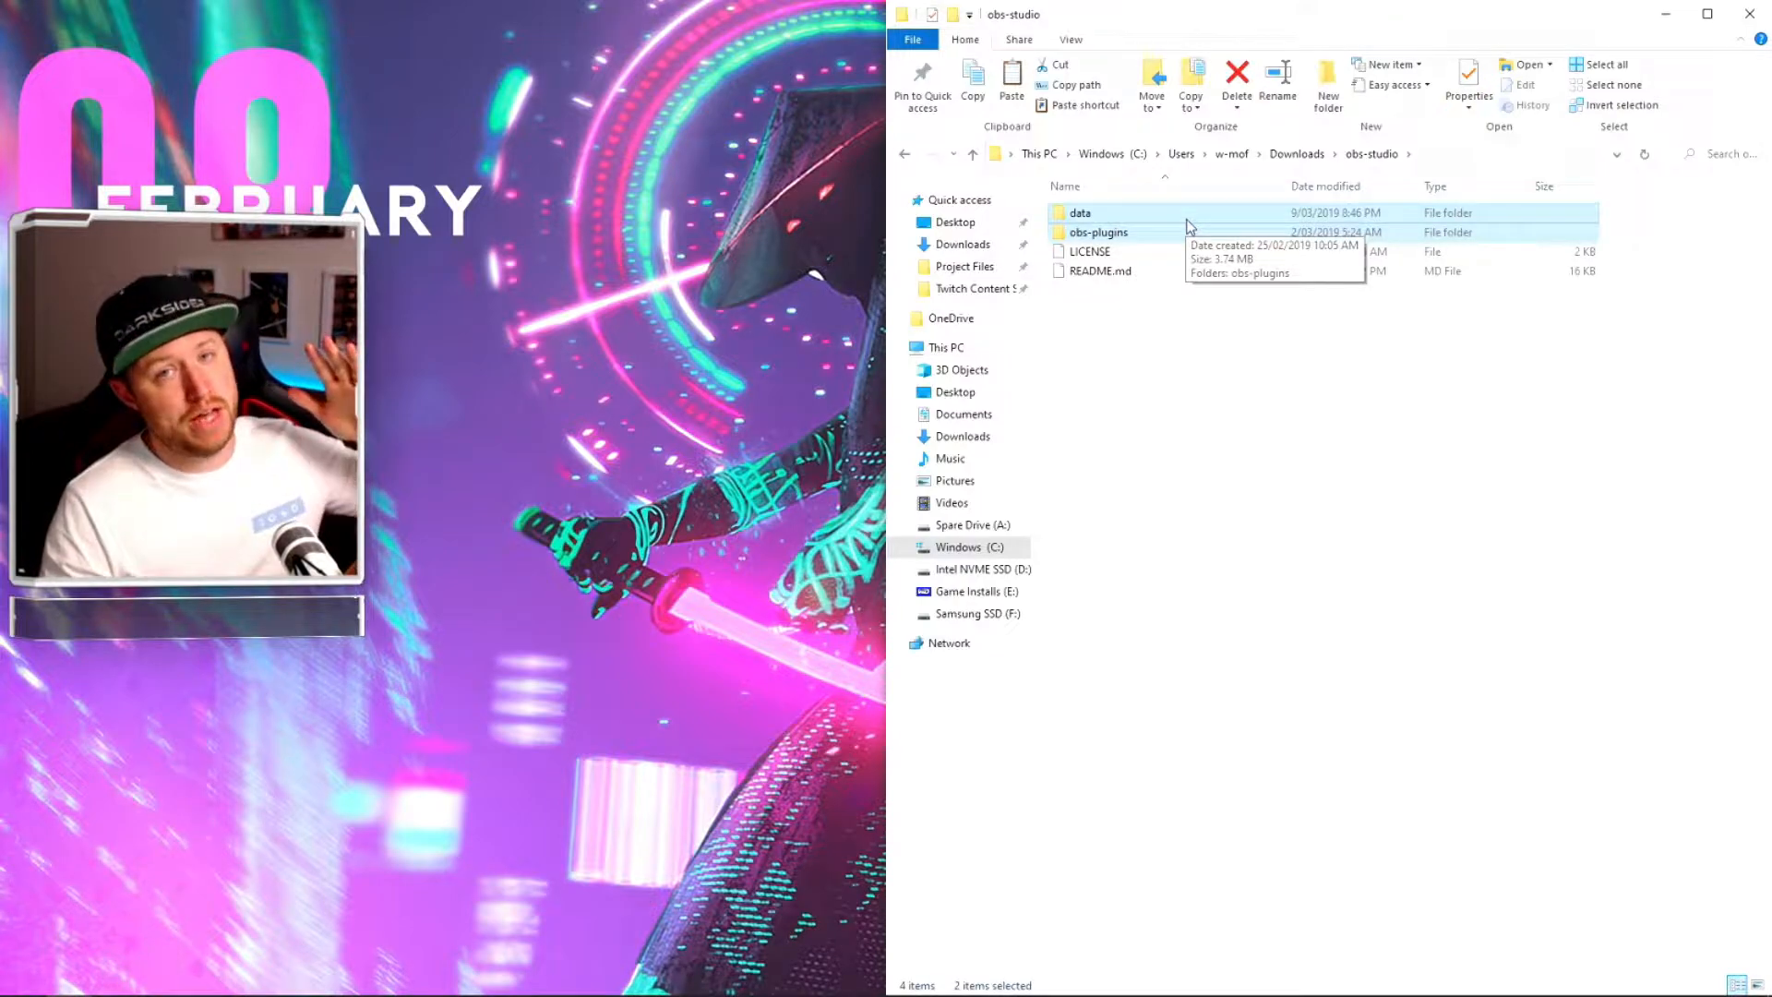
# Step: Paste the copied folders into the obs-studio folder under Program Files on drive C, replacing the files in the destination
pyautogui.click(988, 349)
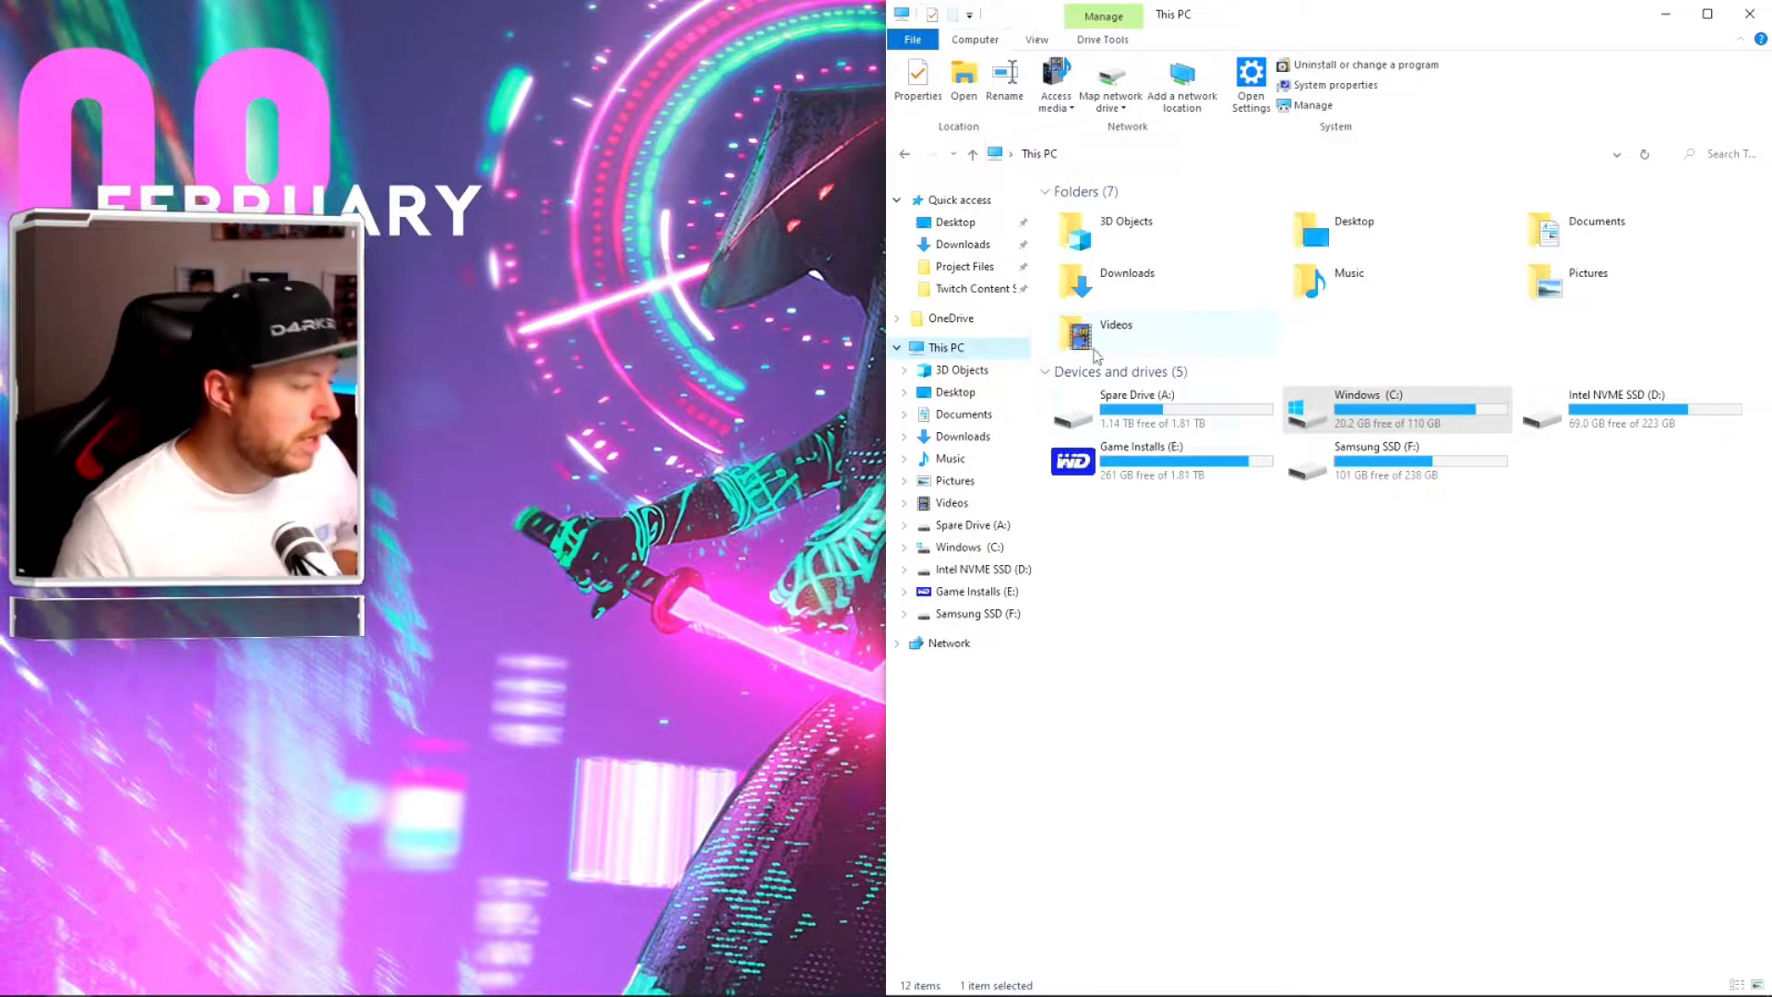
pyautogui.doubleClick(1141, 397)
pyautogui.click(946, 347)
pyautogui.doubleClick(1368, 387)
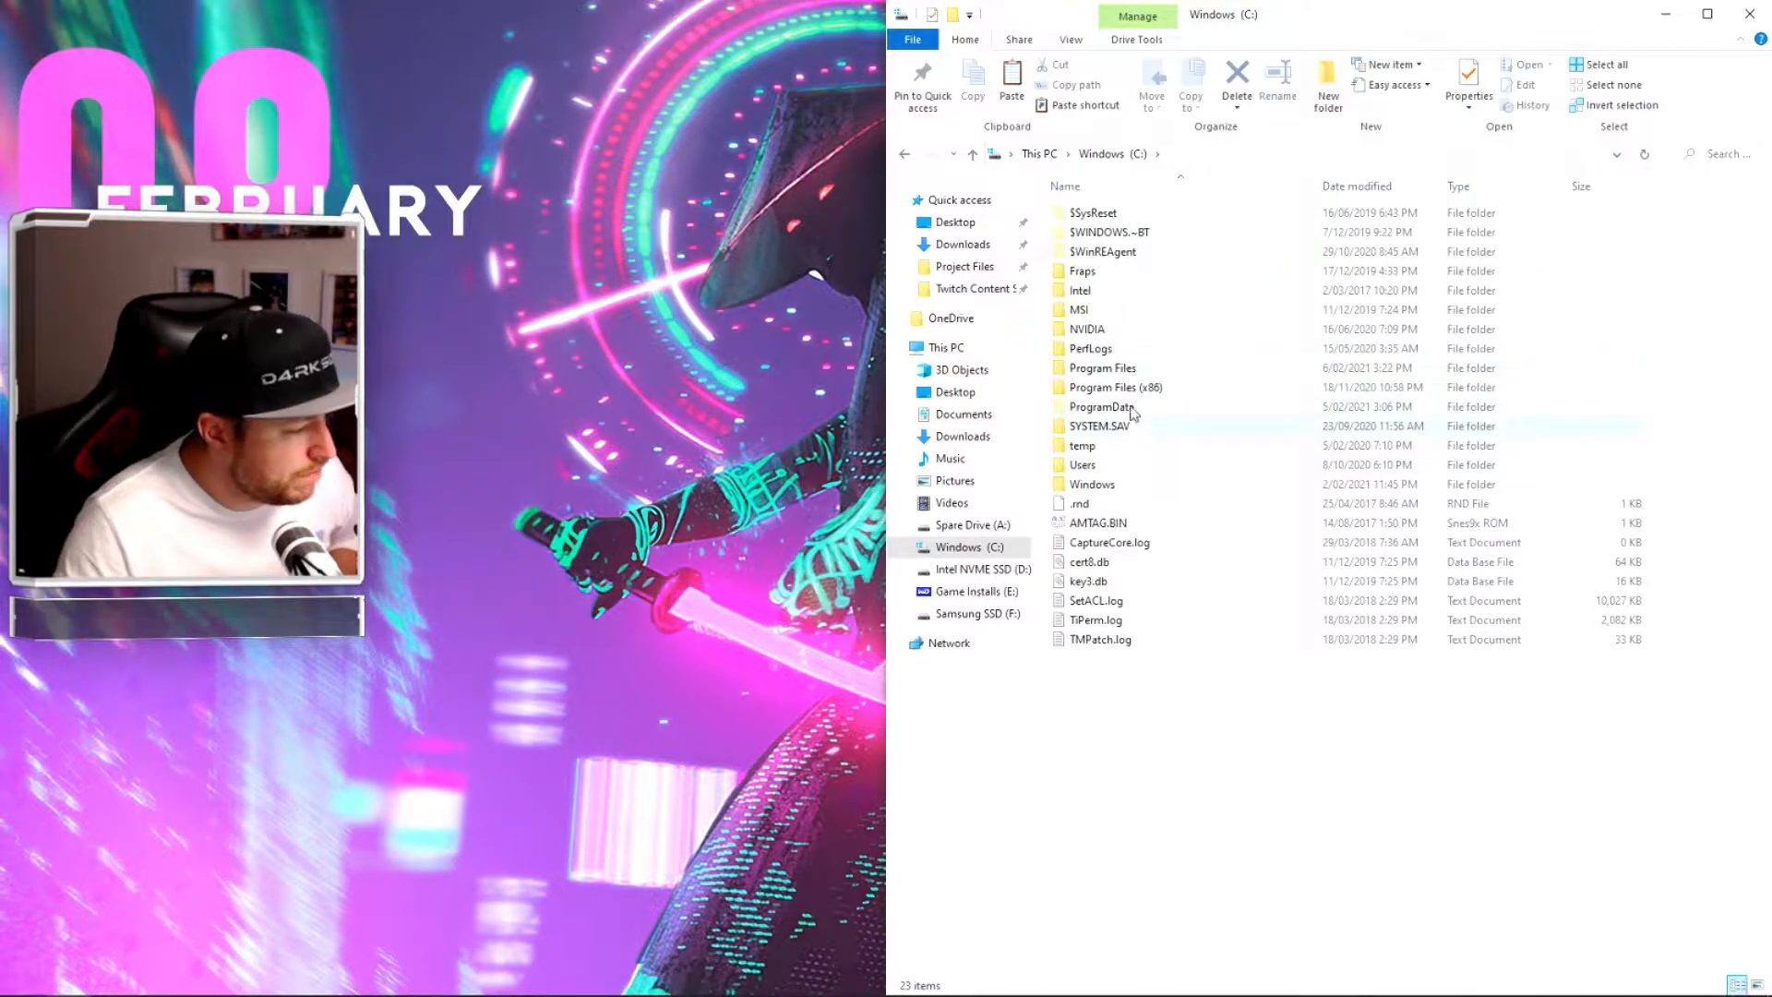
pyautogui.doubleClick(1103, 368)
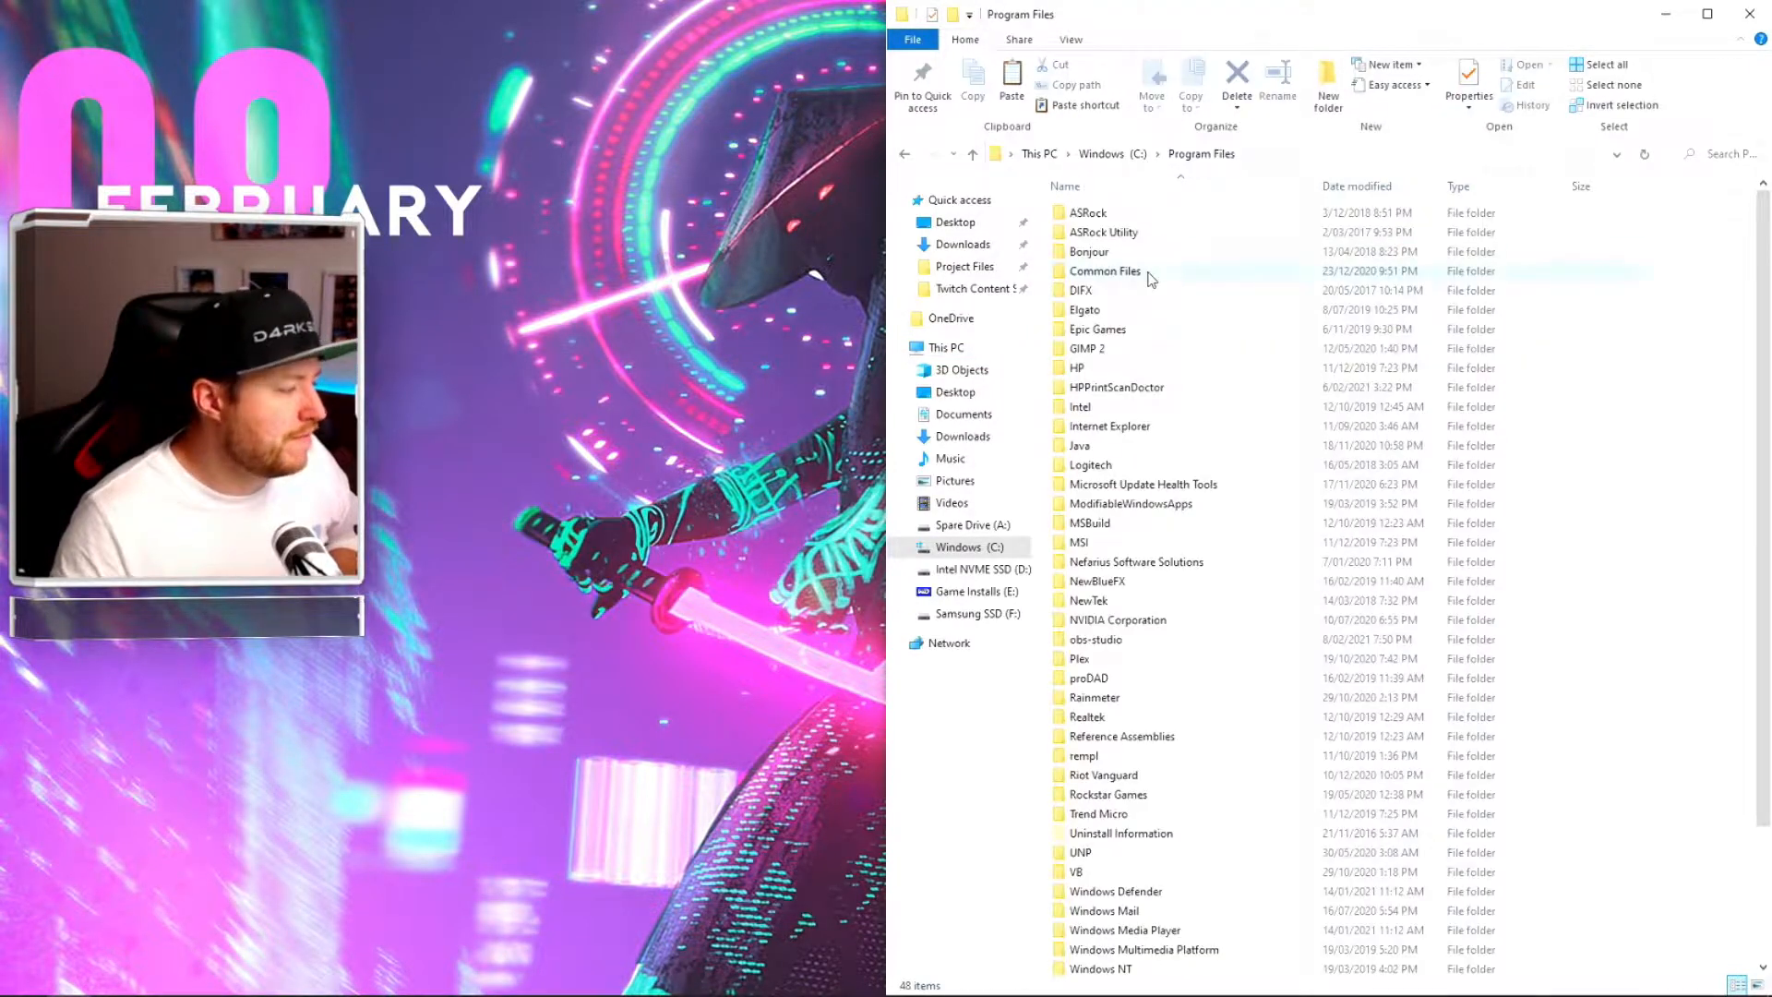
pyautogui.doubleClick(1140, 639)
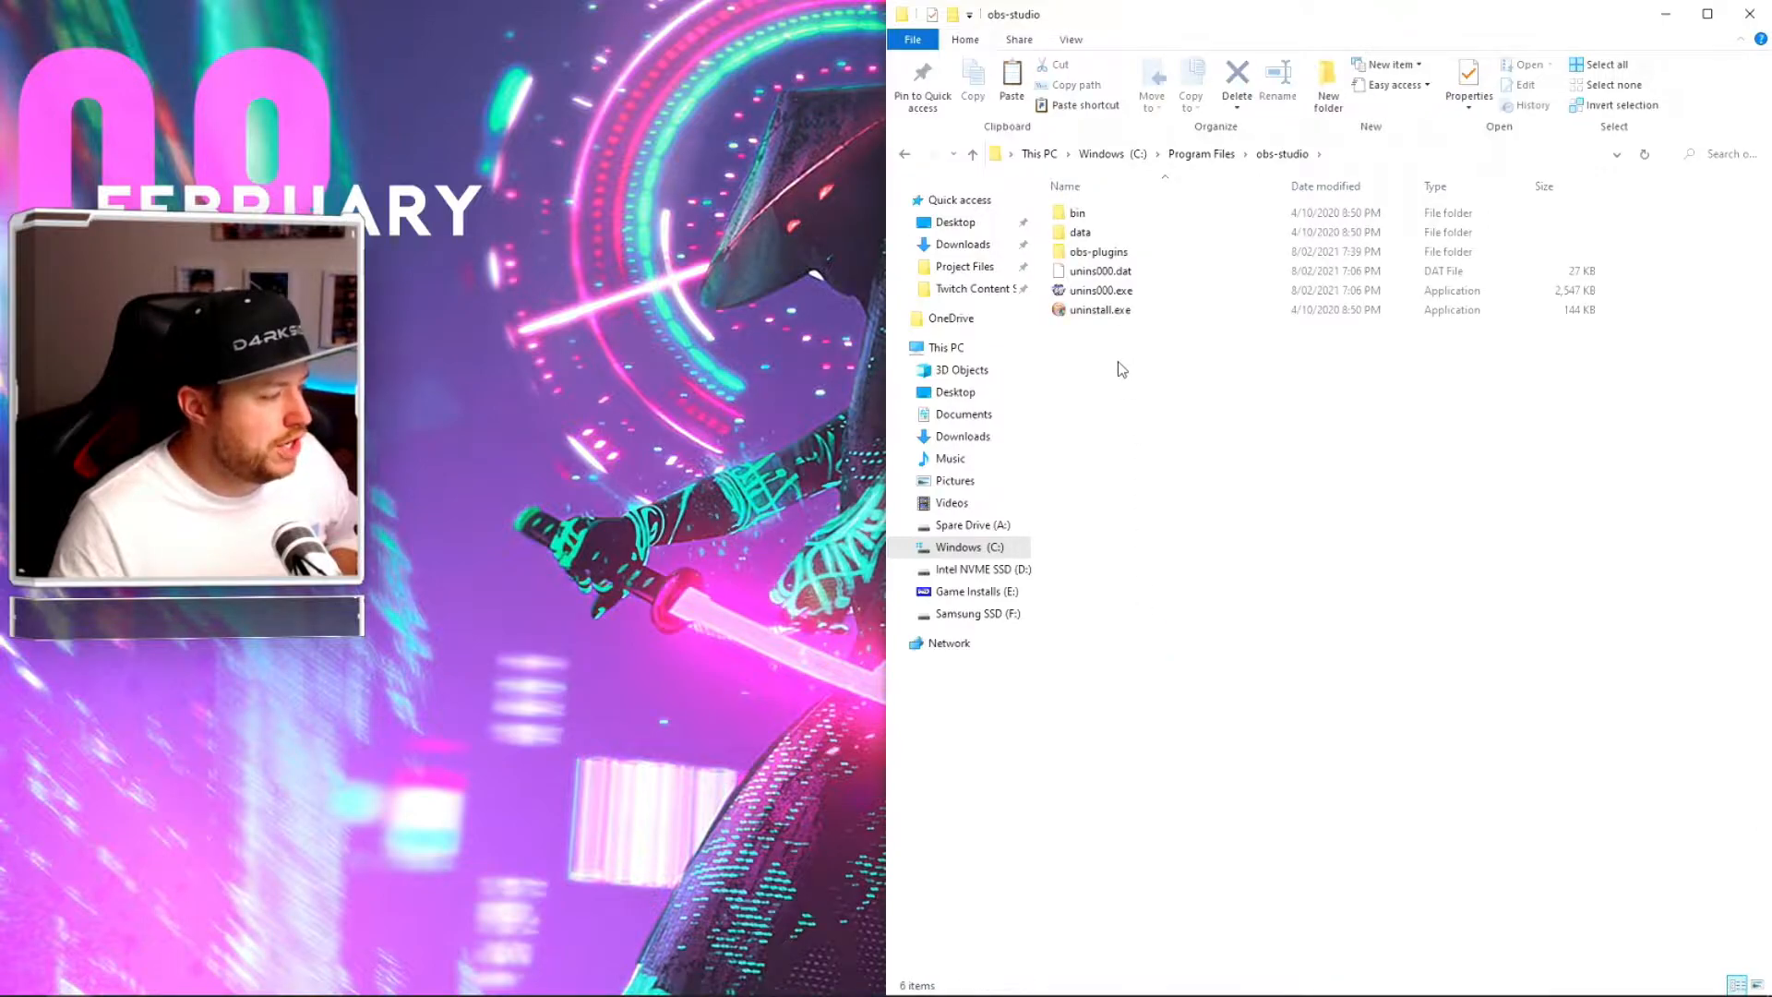
pyautogui.rightClick(1122, 369)
pyautogui.click(1199, 491)
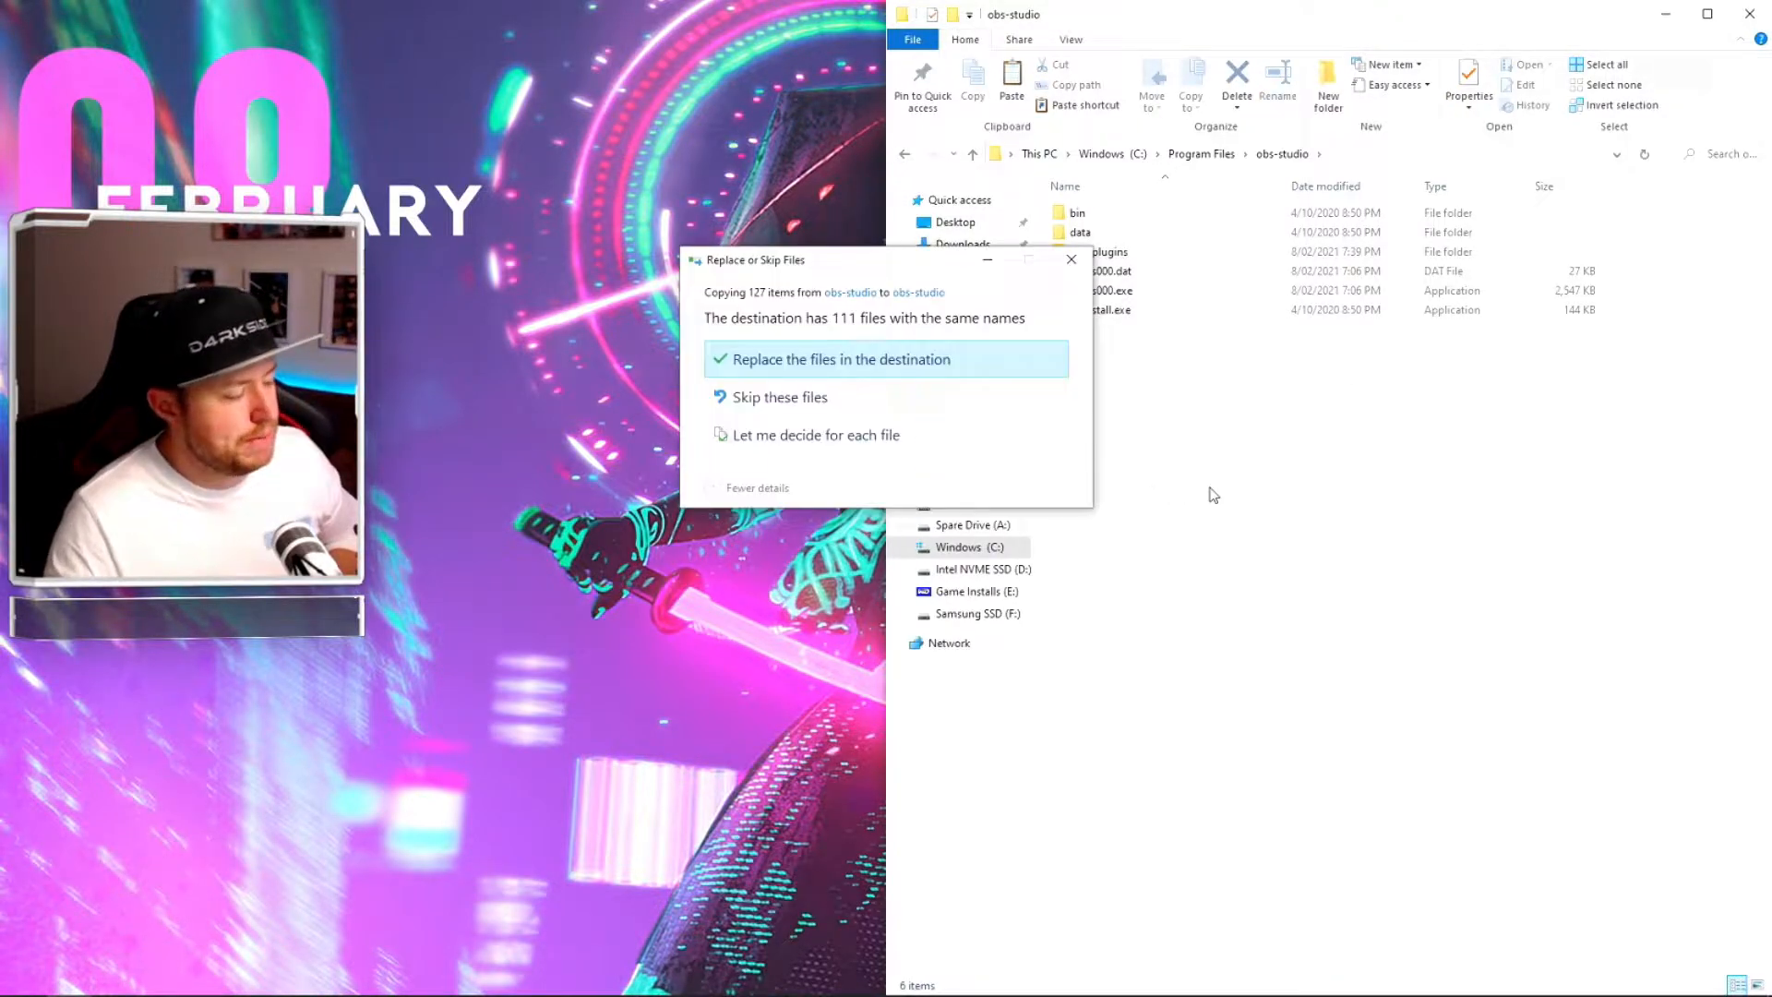
pyautogui.click(914, 358)
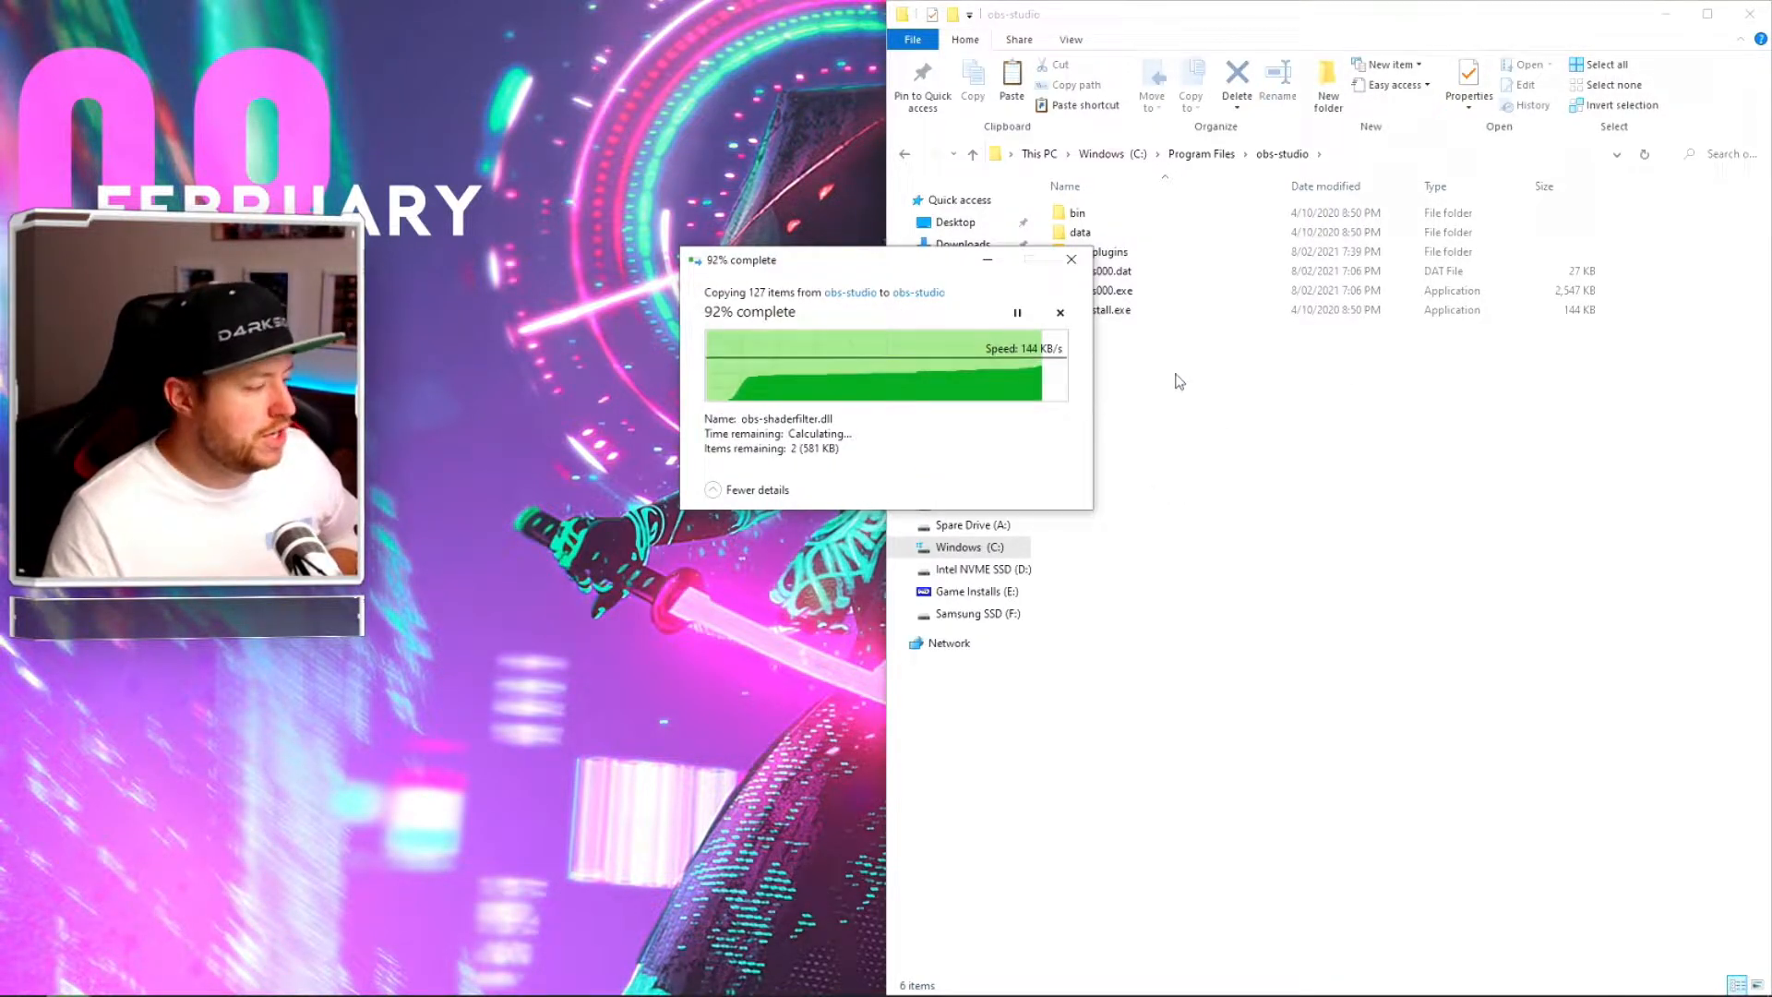
# Step: Close the running OBS and retry copying the Shaderfilter folders into the obs-studio program folder
pyautogui.click(835, 459)
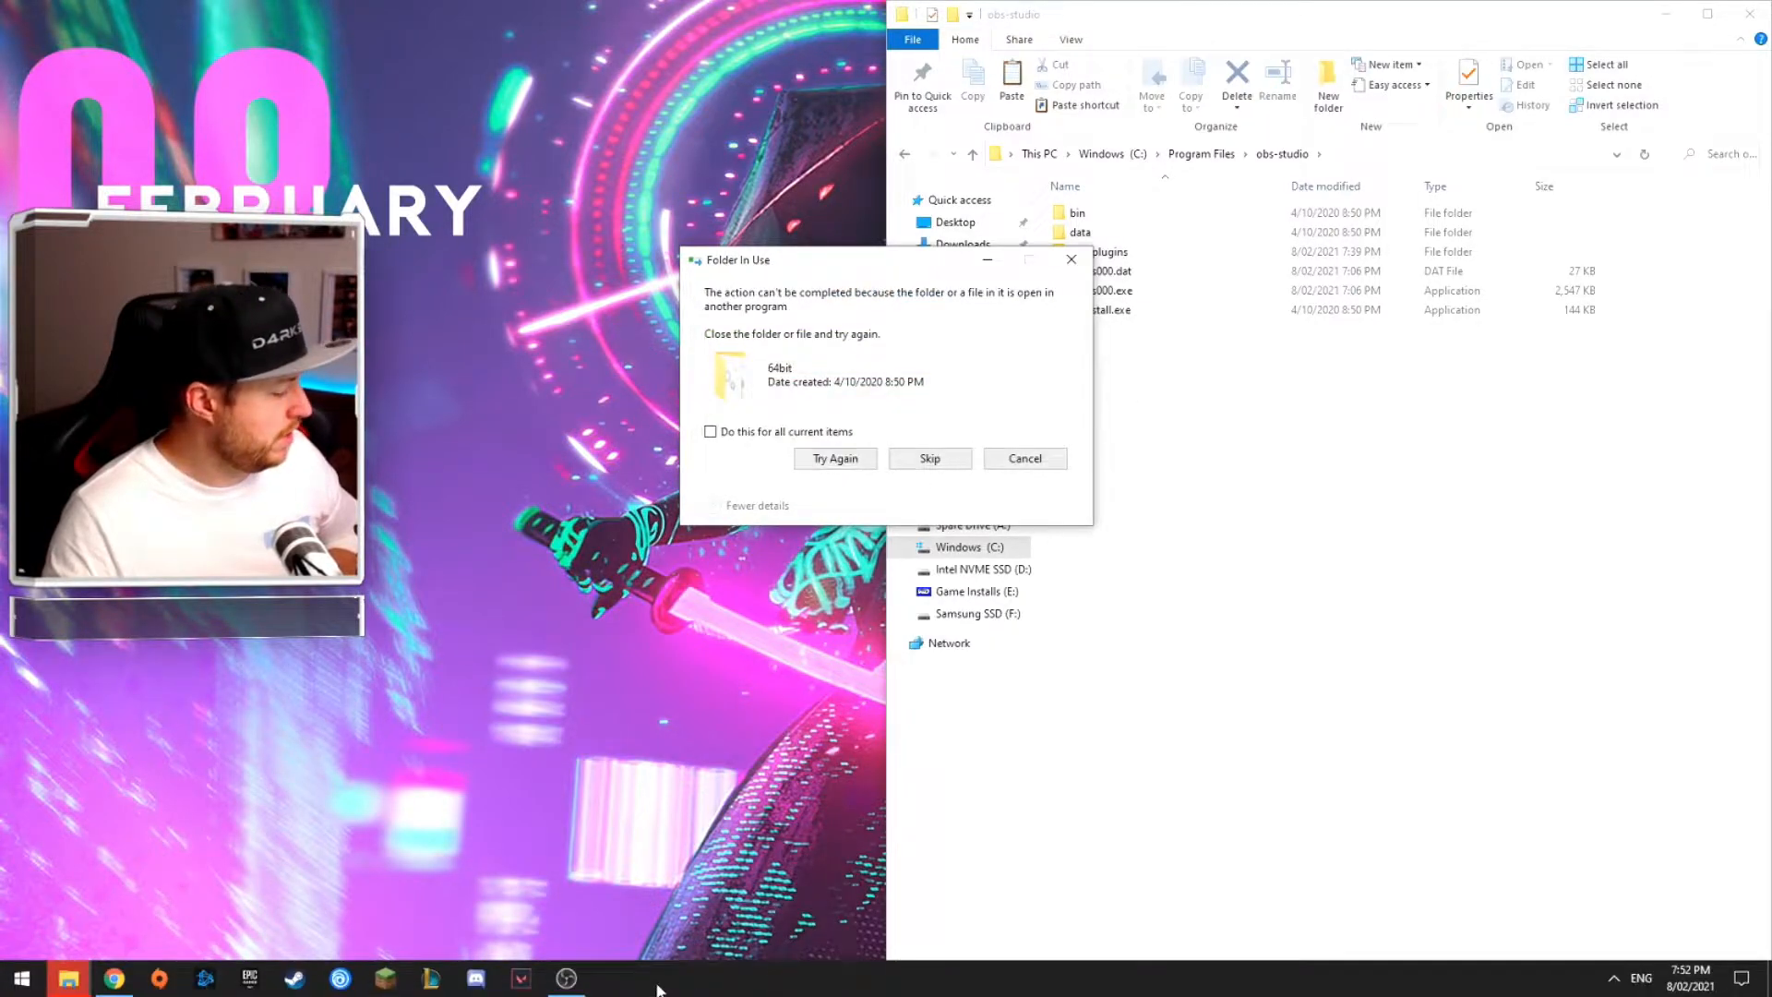
pyautogui.click(567, 978)
pyautogui.hotkey('alt', 'F4')
pyautogui.click(835, 458)
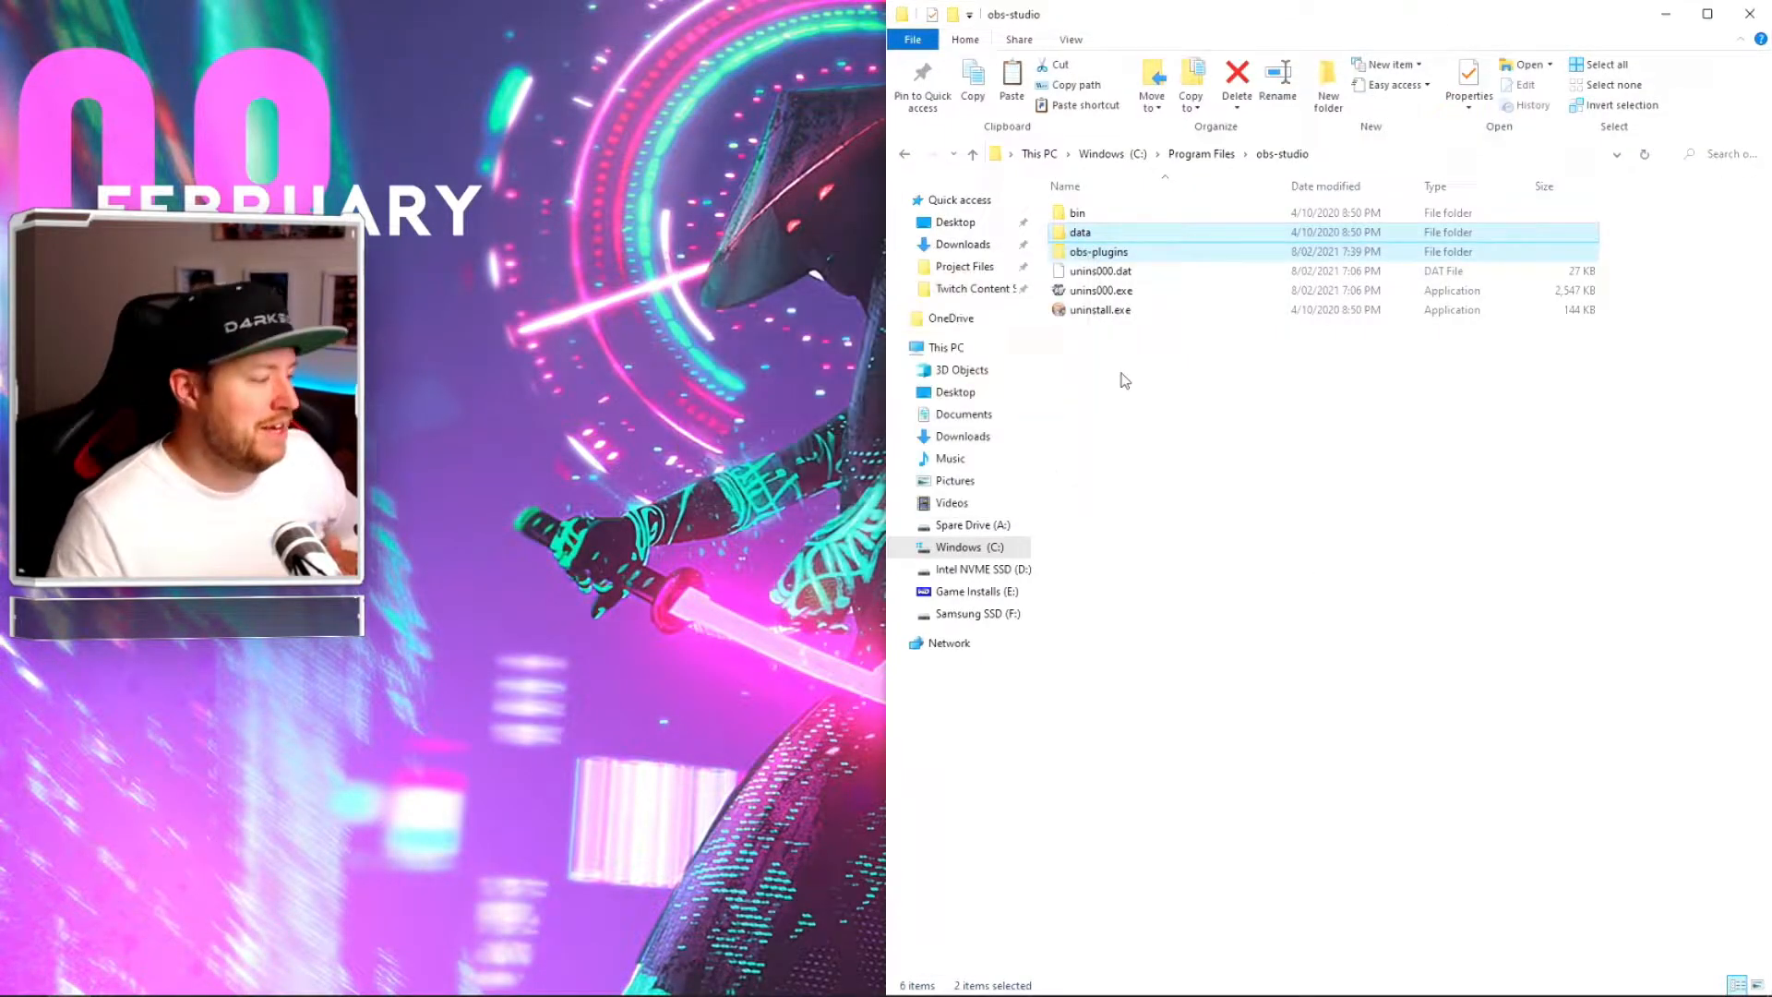
# Step: Copy the extracted move-transition data and obs-plugins folders from the Downloads folder
pyautogui.click(976, 251)
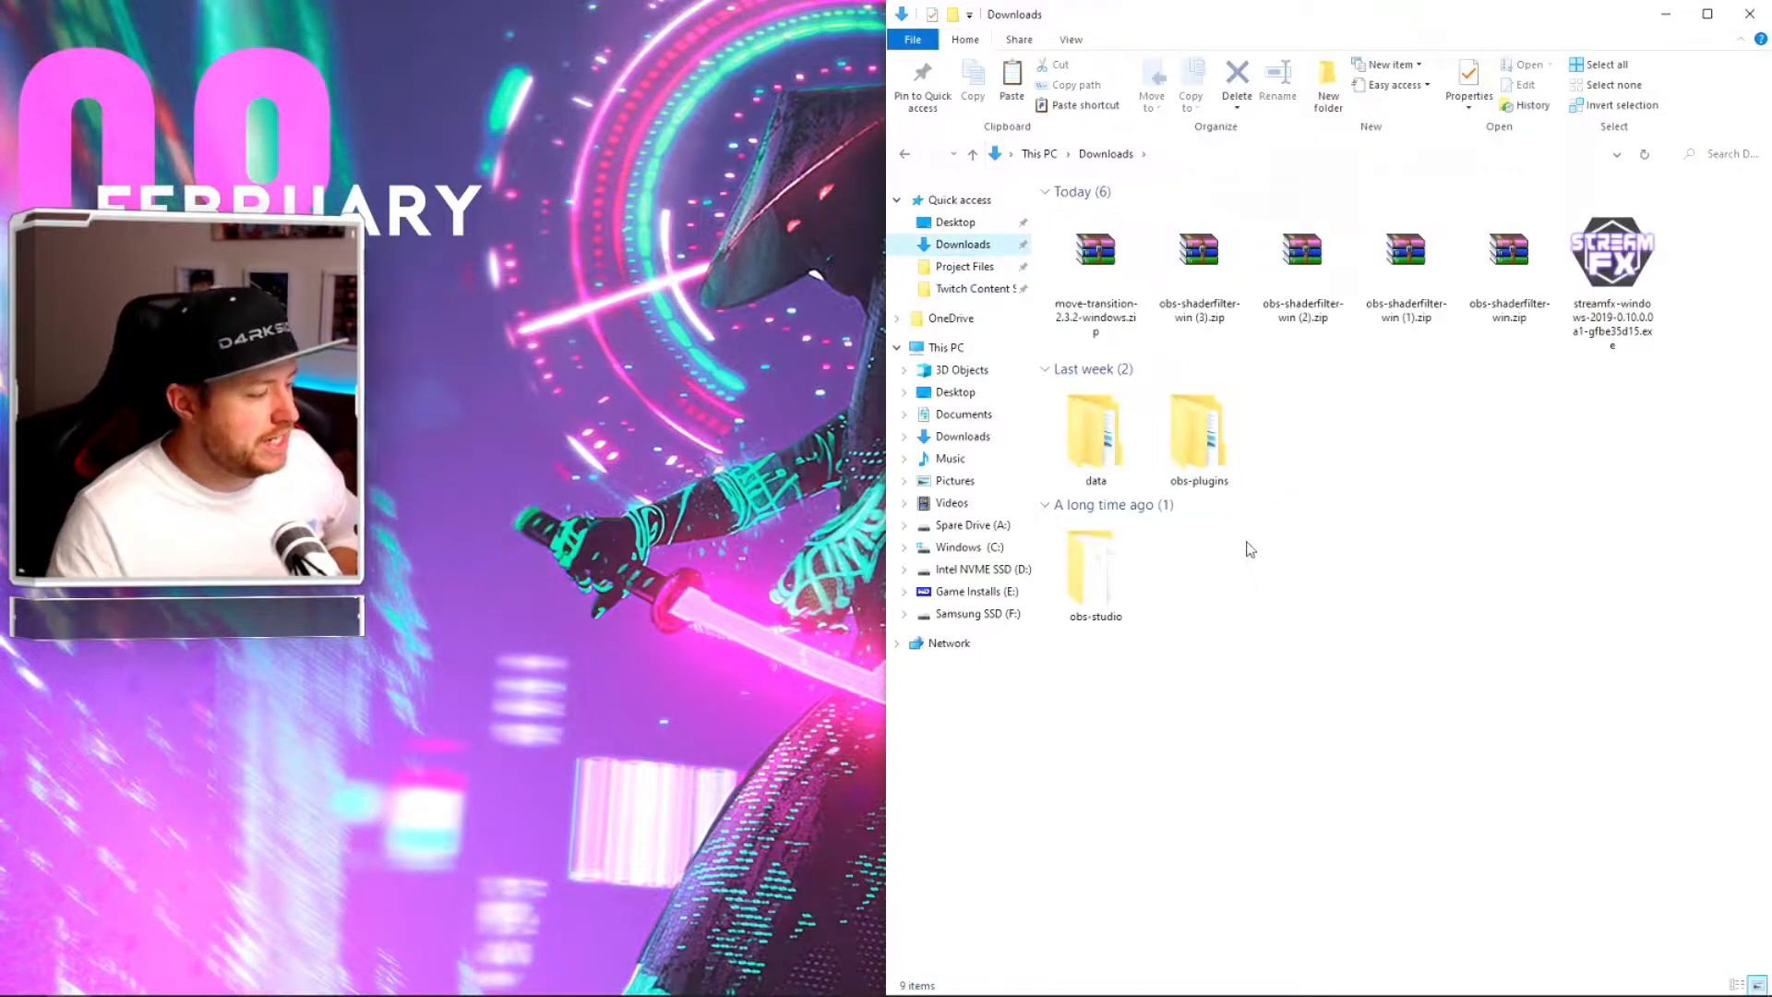
pyautogui.moveTo(1353, 461); pyautogui.dragTo(1070, 432)
pyautogui.rightClick(1090, 440)
pyautogui.click(1132, 772)
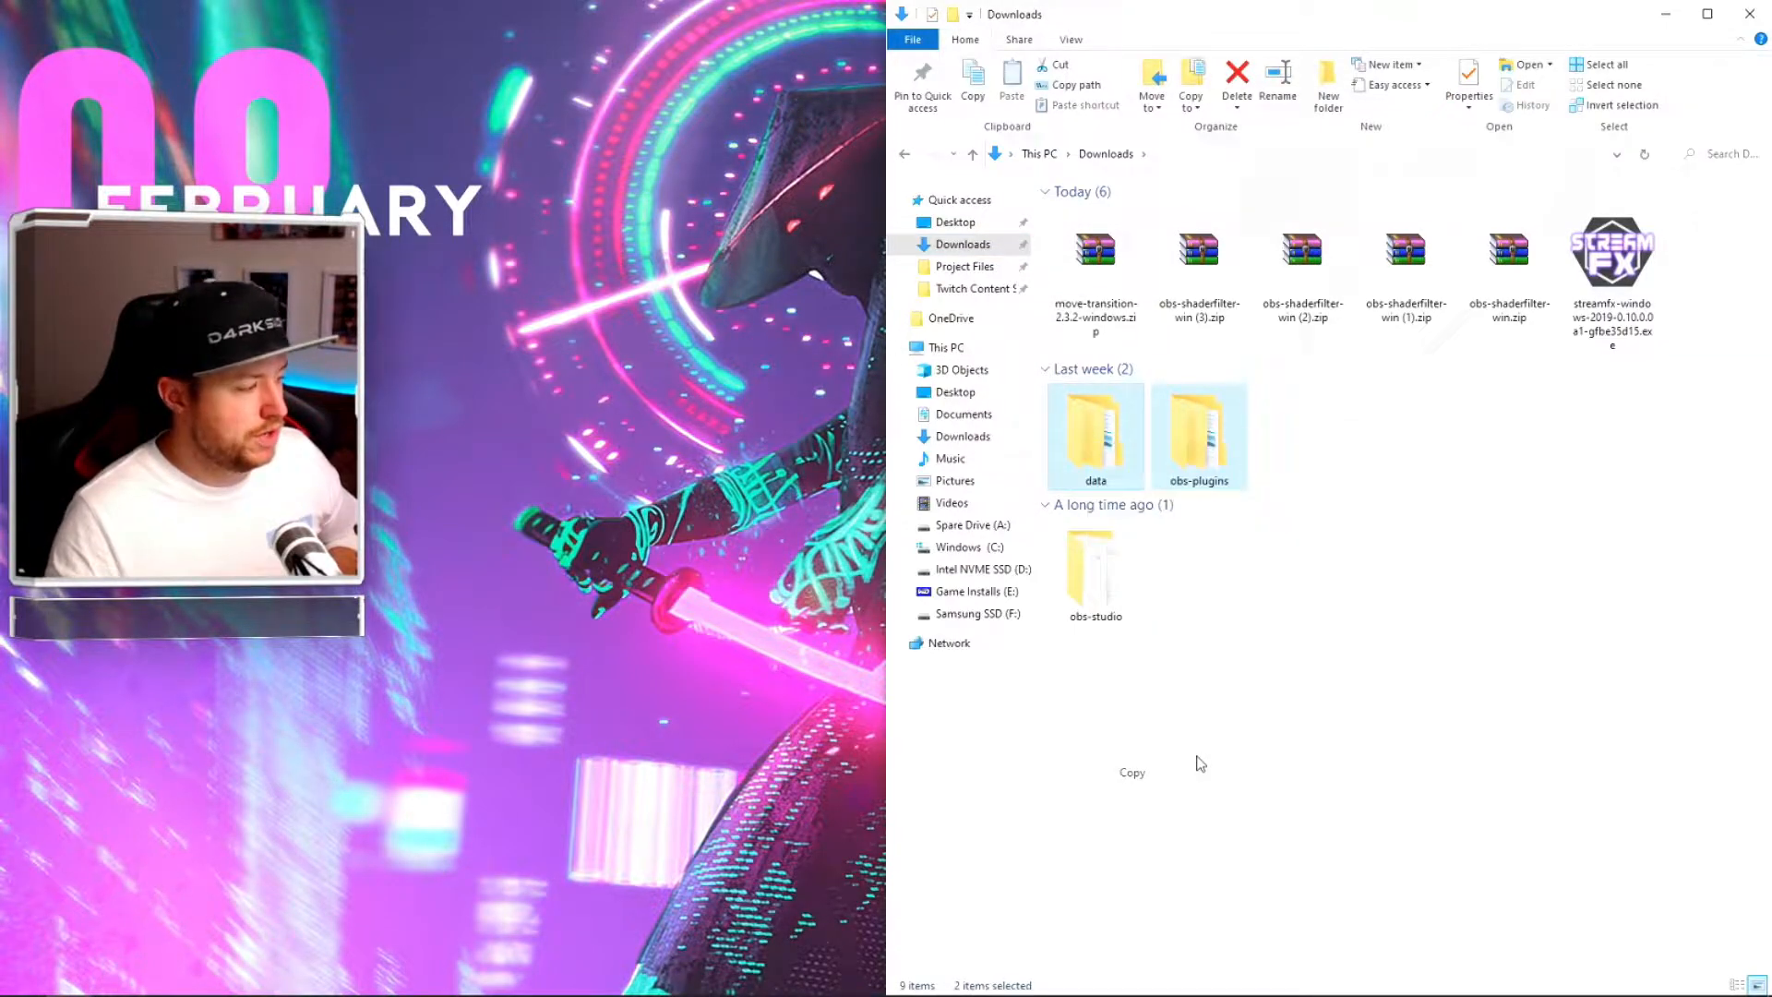
# Step: Paste the move-transition folders into the obs-studio program folder, granting permission for all items
pyautogui.click(904, 155)
pyautogui.rightClick(1105, 397)
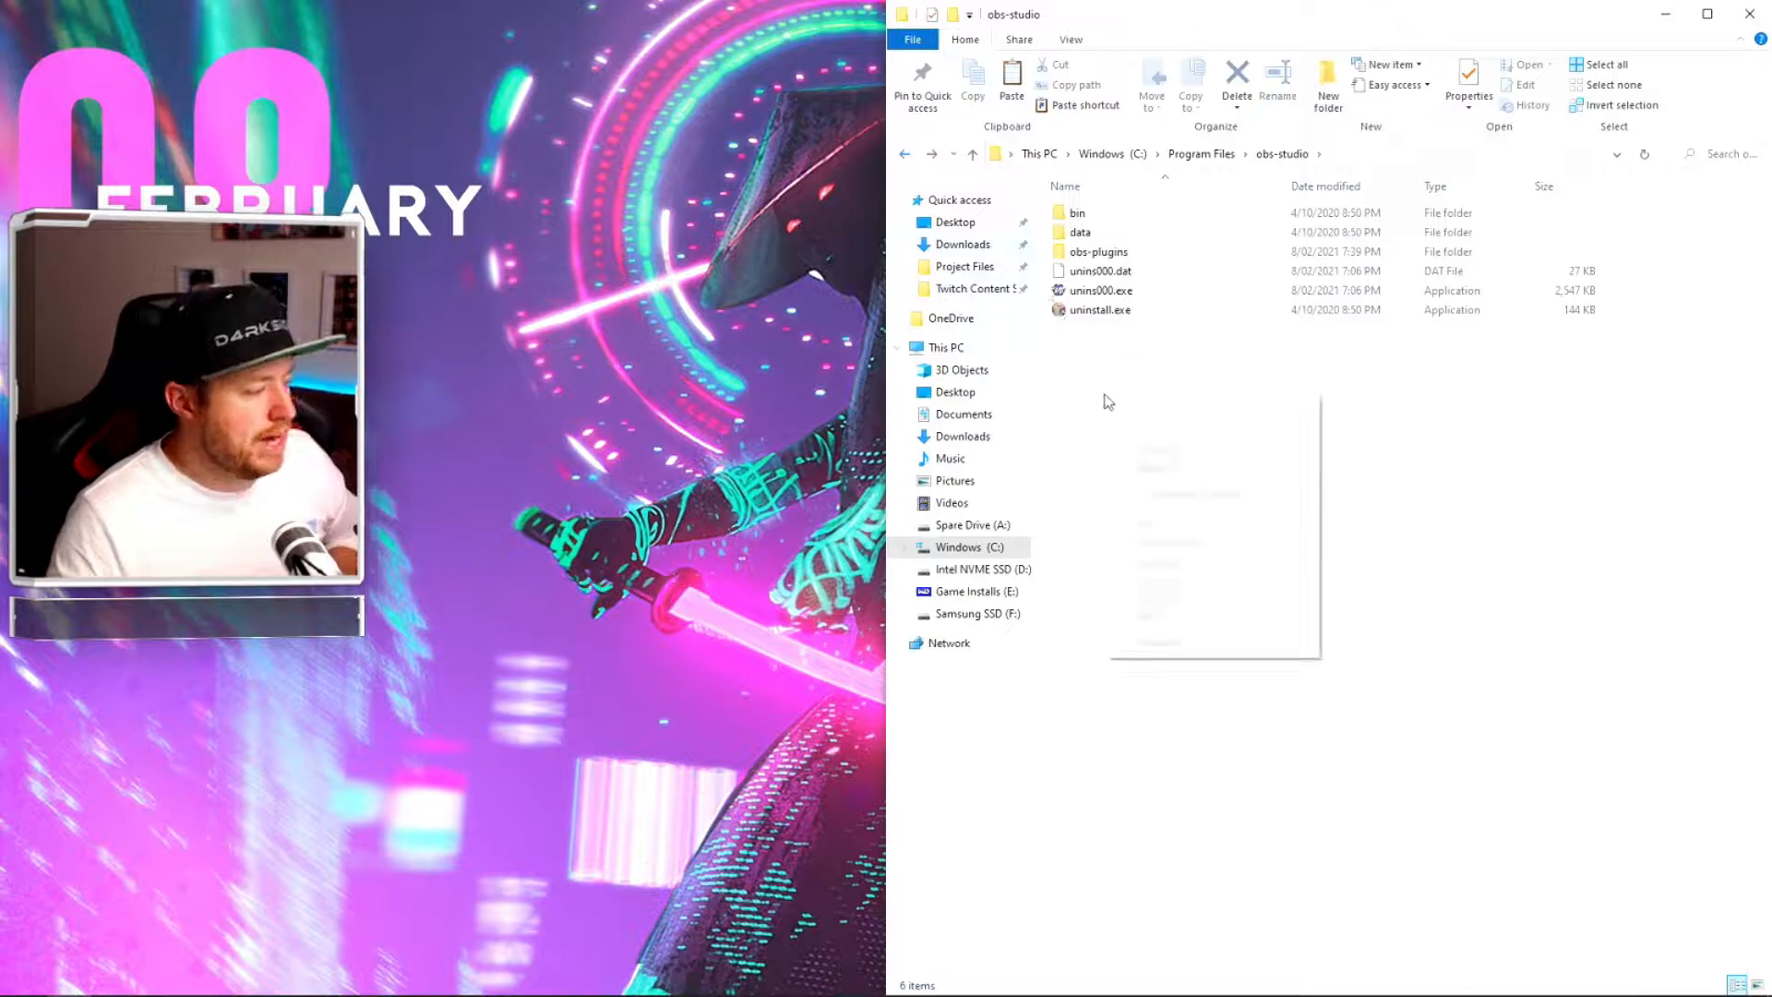
pyautogui.click(1163, 522)
pyautogui.click(852, 427)
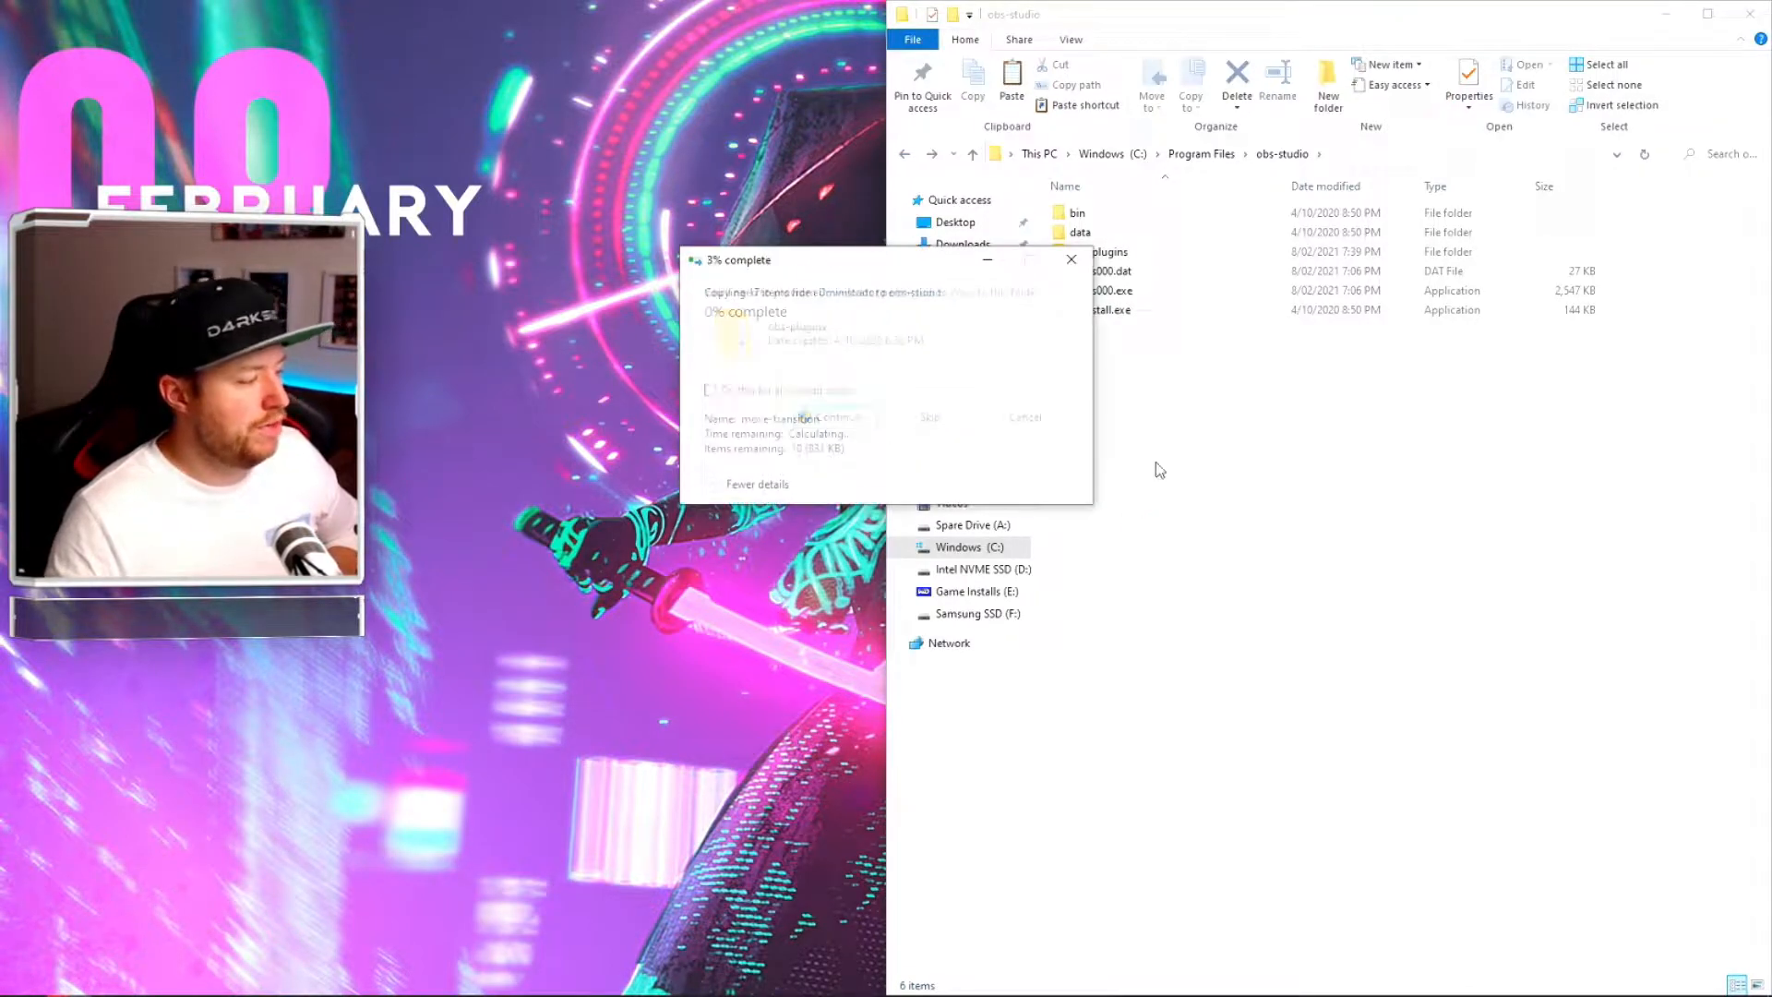
pyautogui.click(846, 423)
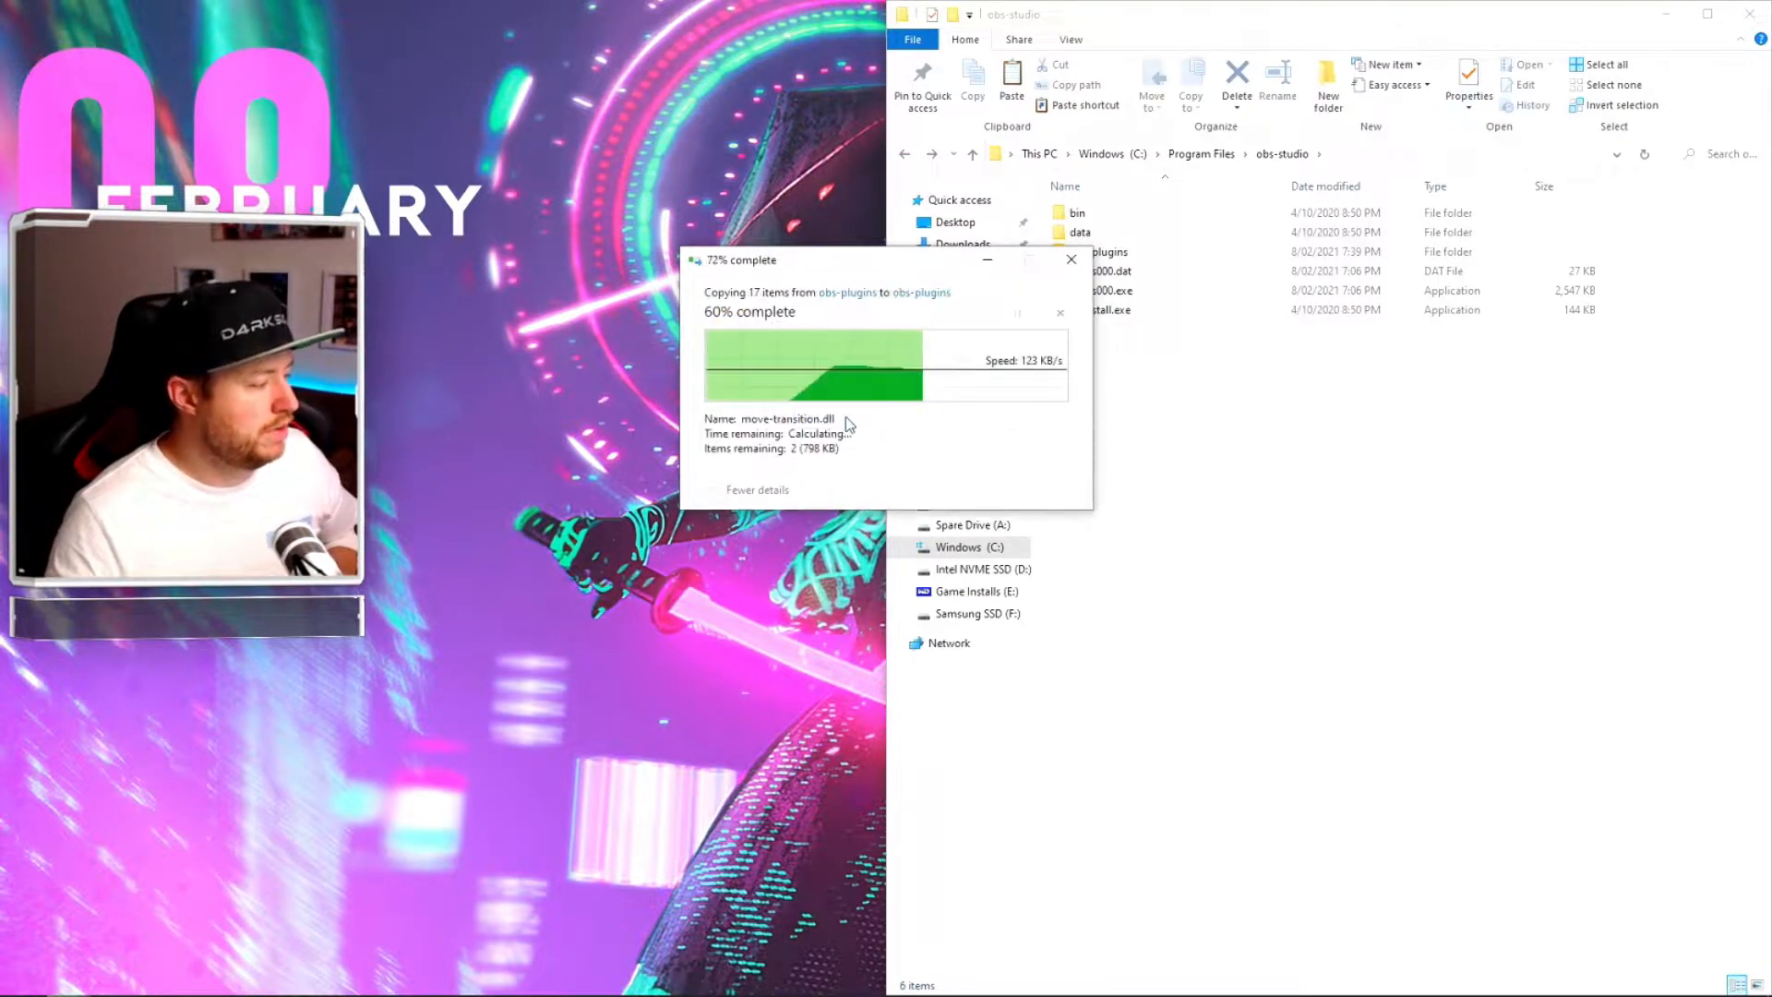
pyautogui.click(775, 390)
pyautogui.click(847, 417)
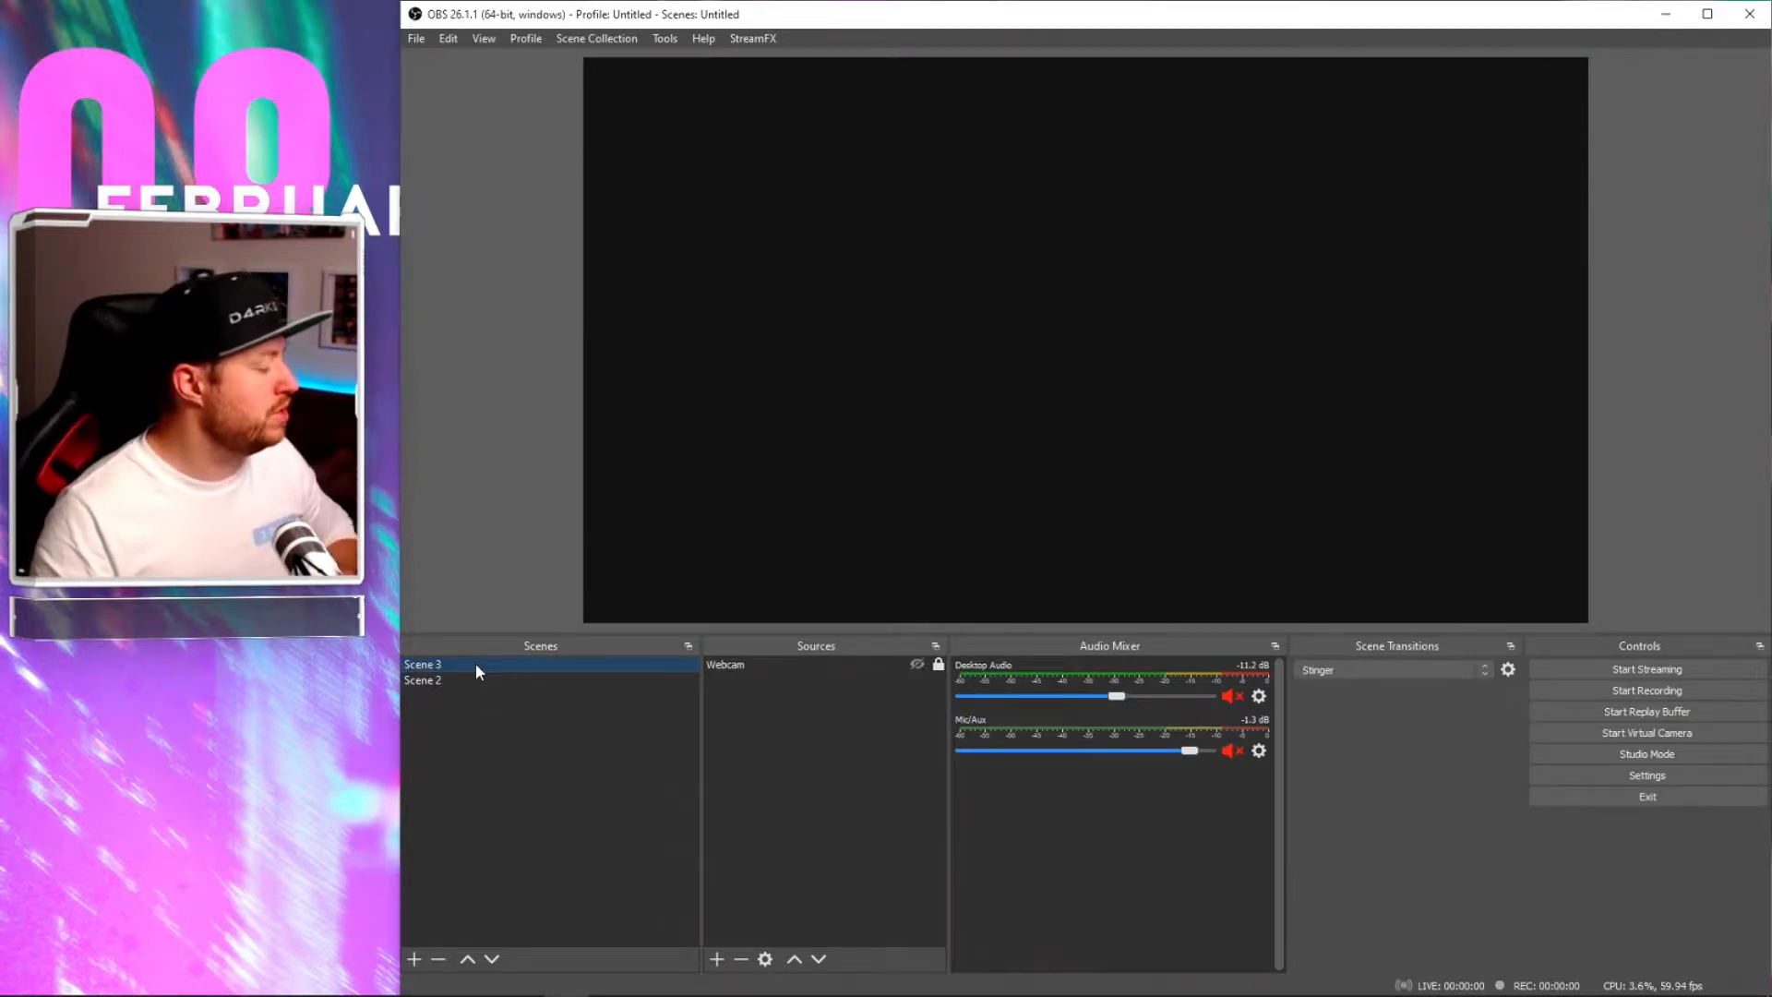
# Step: In OBS, check the effect filters available for Scene 3, including Move Value and User-defined shader, without adding any
pyautogui.rightClick(475, 662)
pyautogui.click(519, 576)
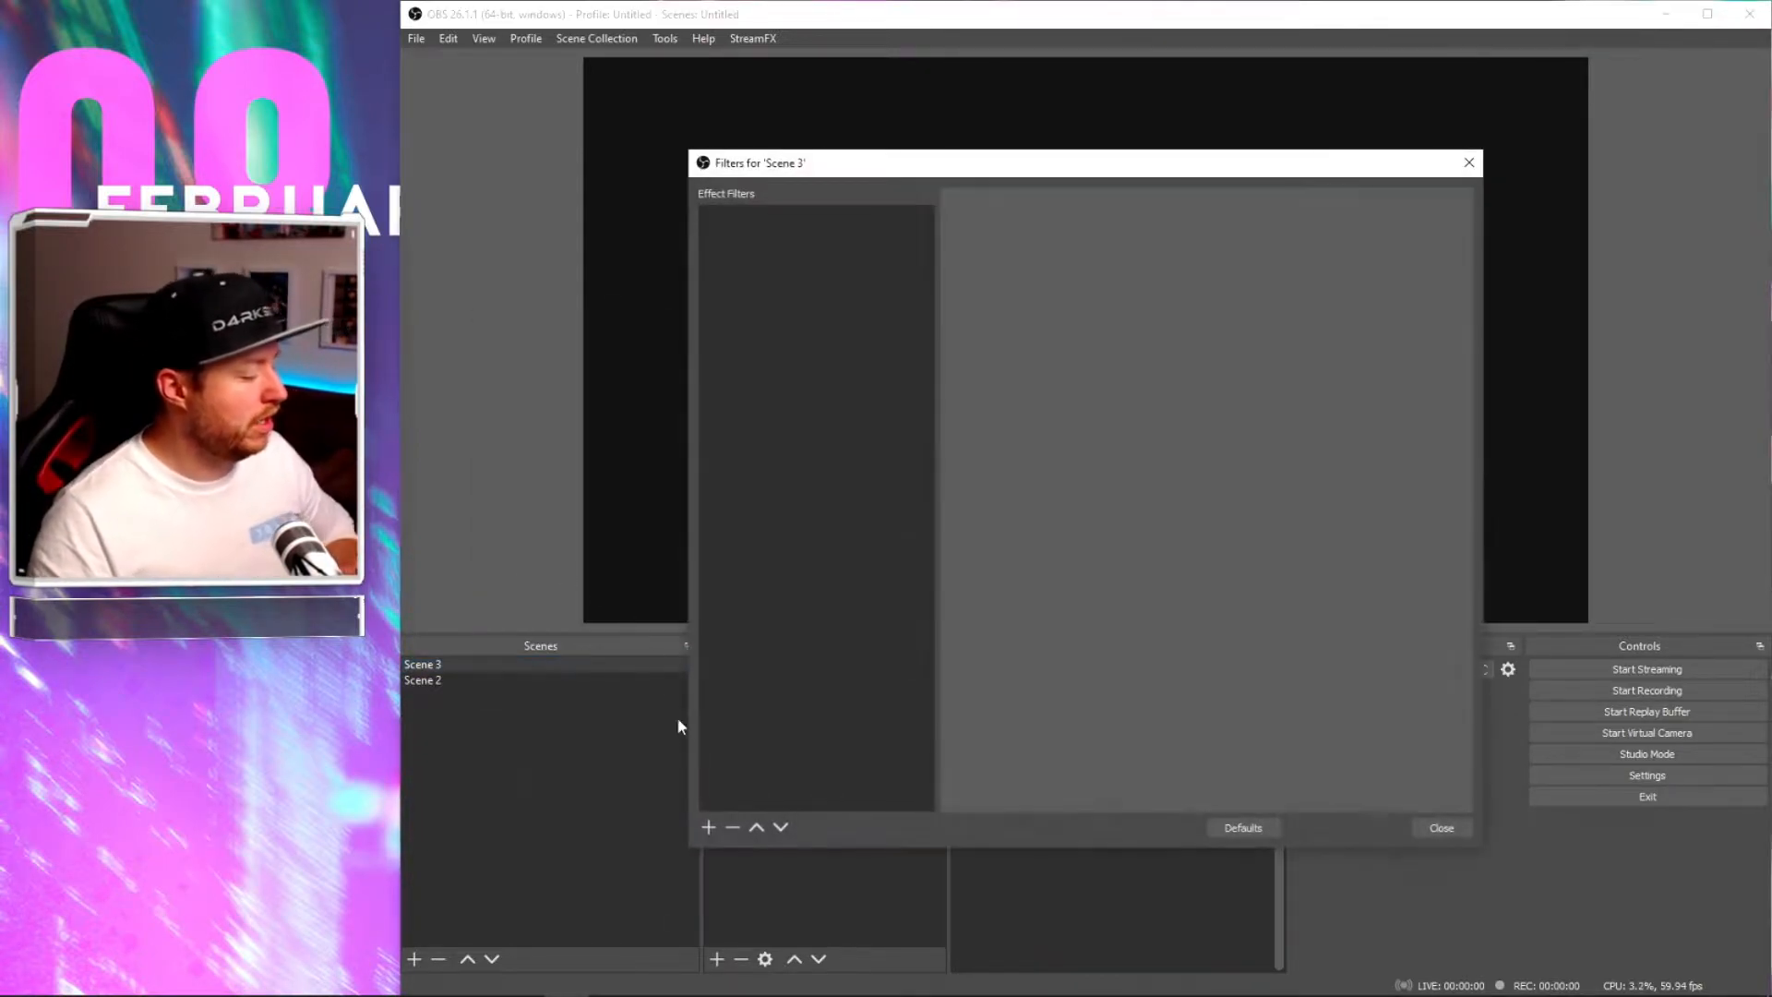
pyautogui.click(708, 827)
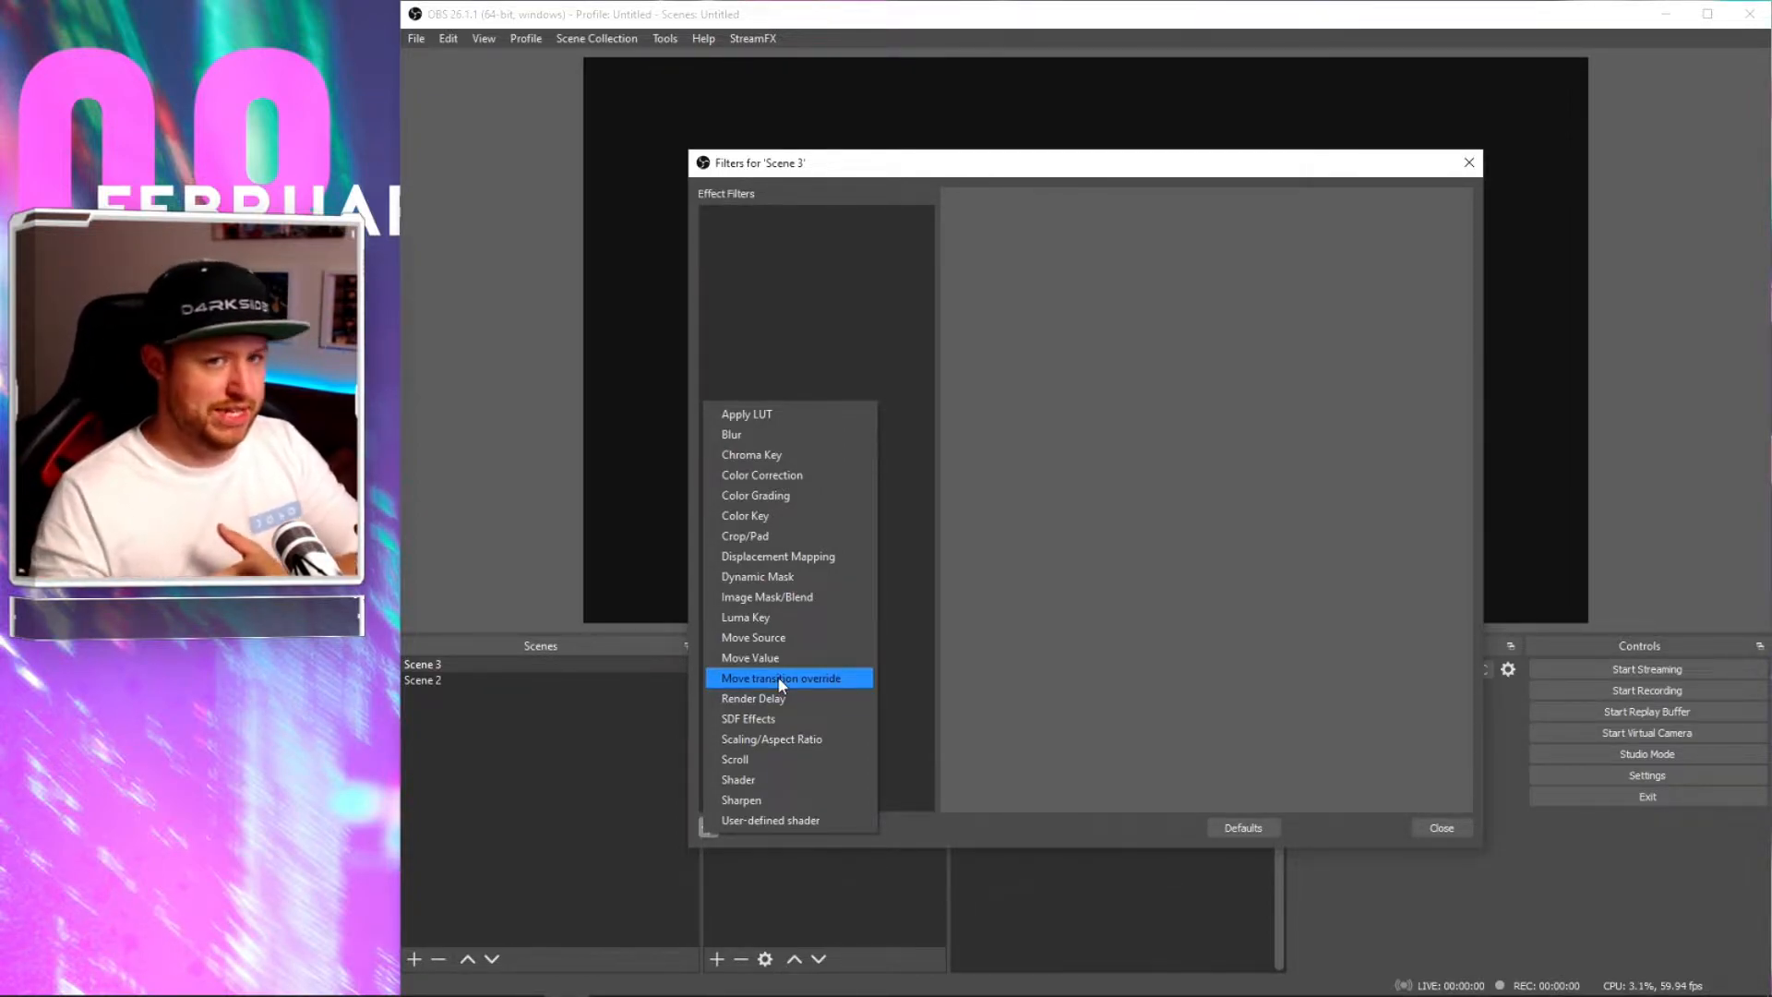
pyautogui.click(1194, 689)
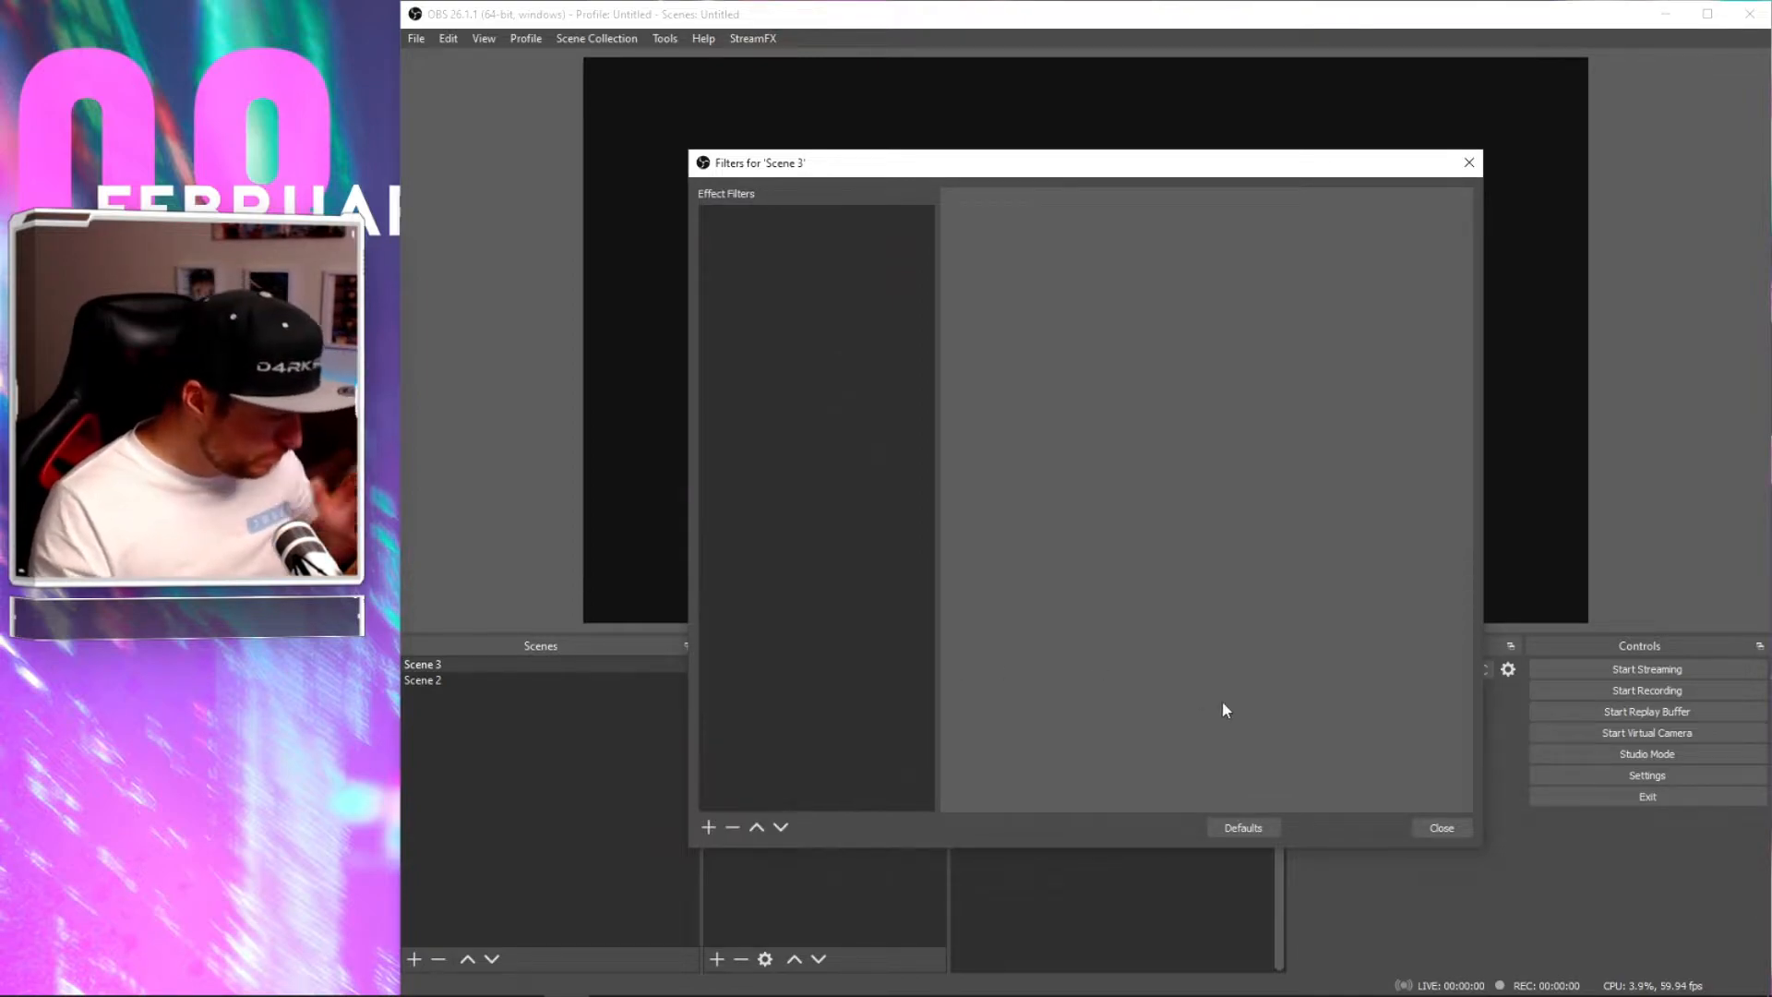
pyautogui.click(1441, 827)
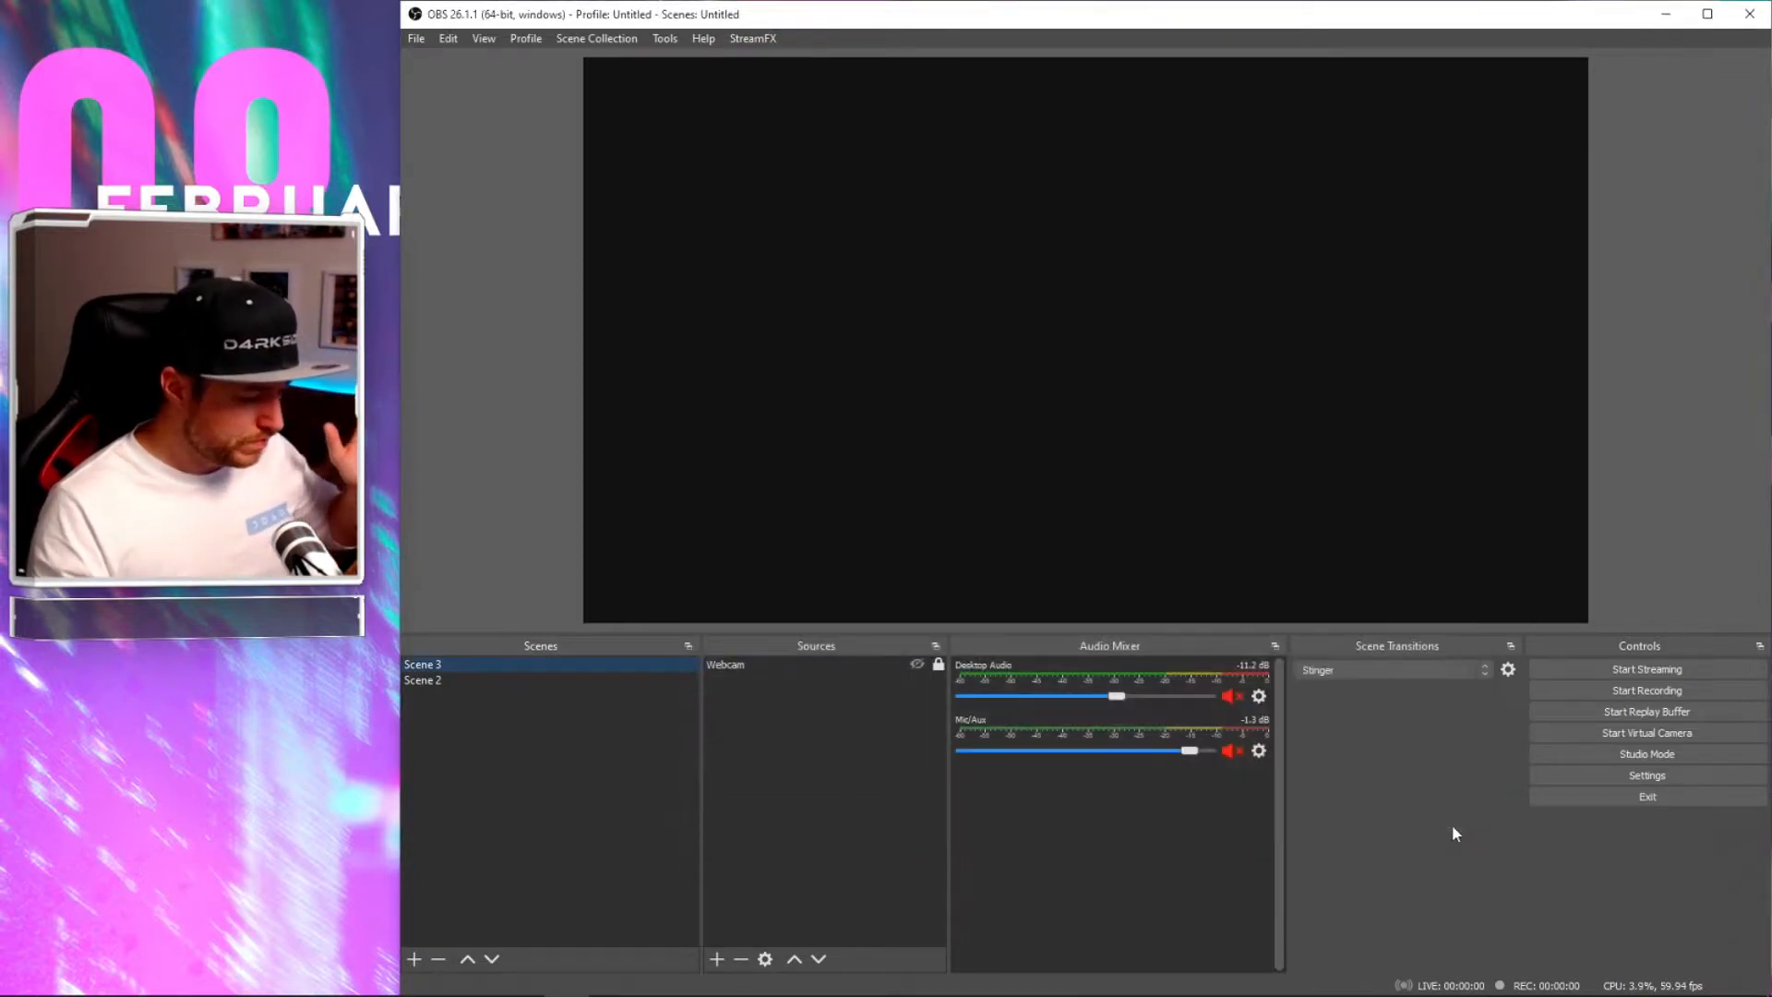
# Step: Switch to Scene 2 and remove the SDF Effects and VHS Effect filters from it
pyautogui.click(535, 680)
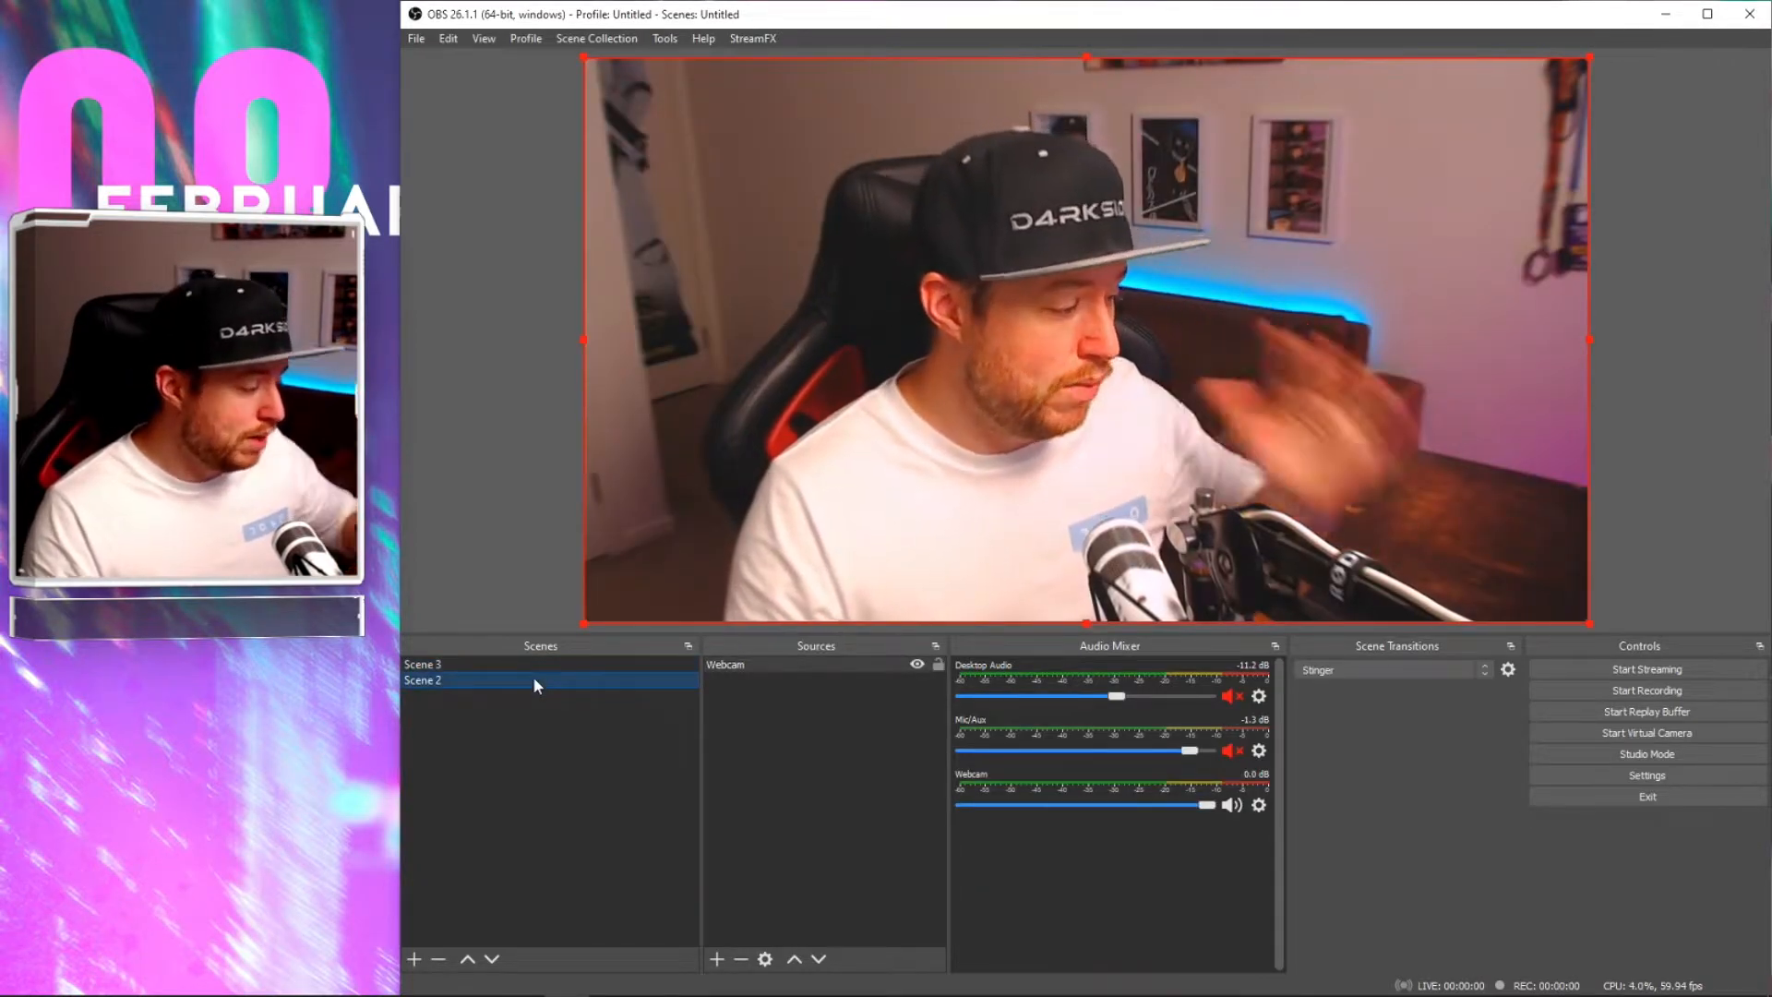
pyautogui.click(907, 707)
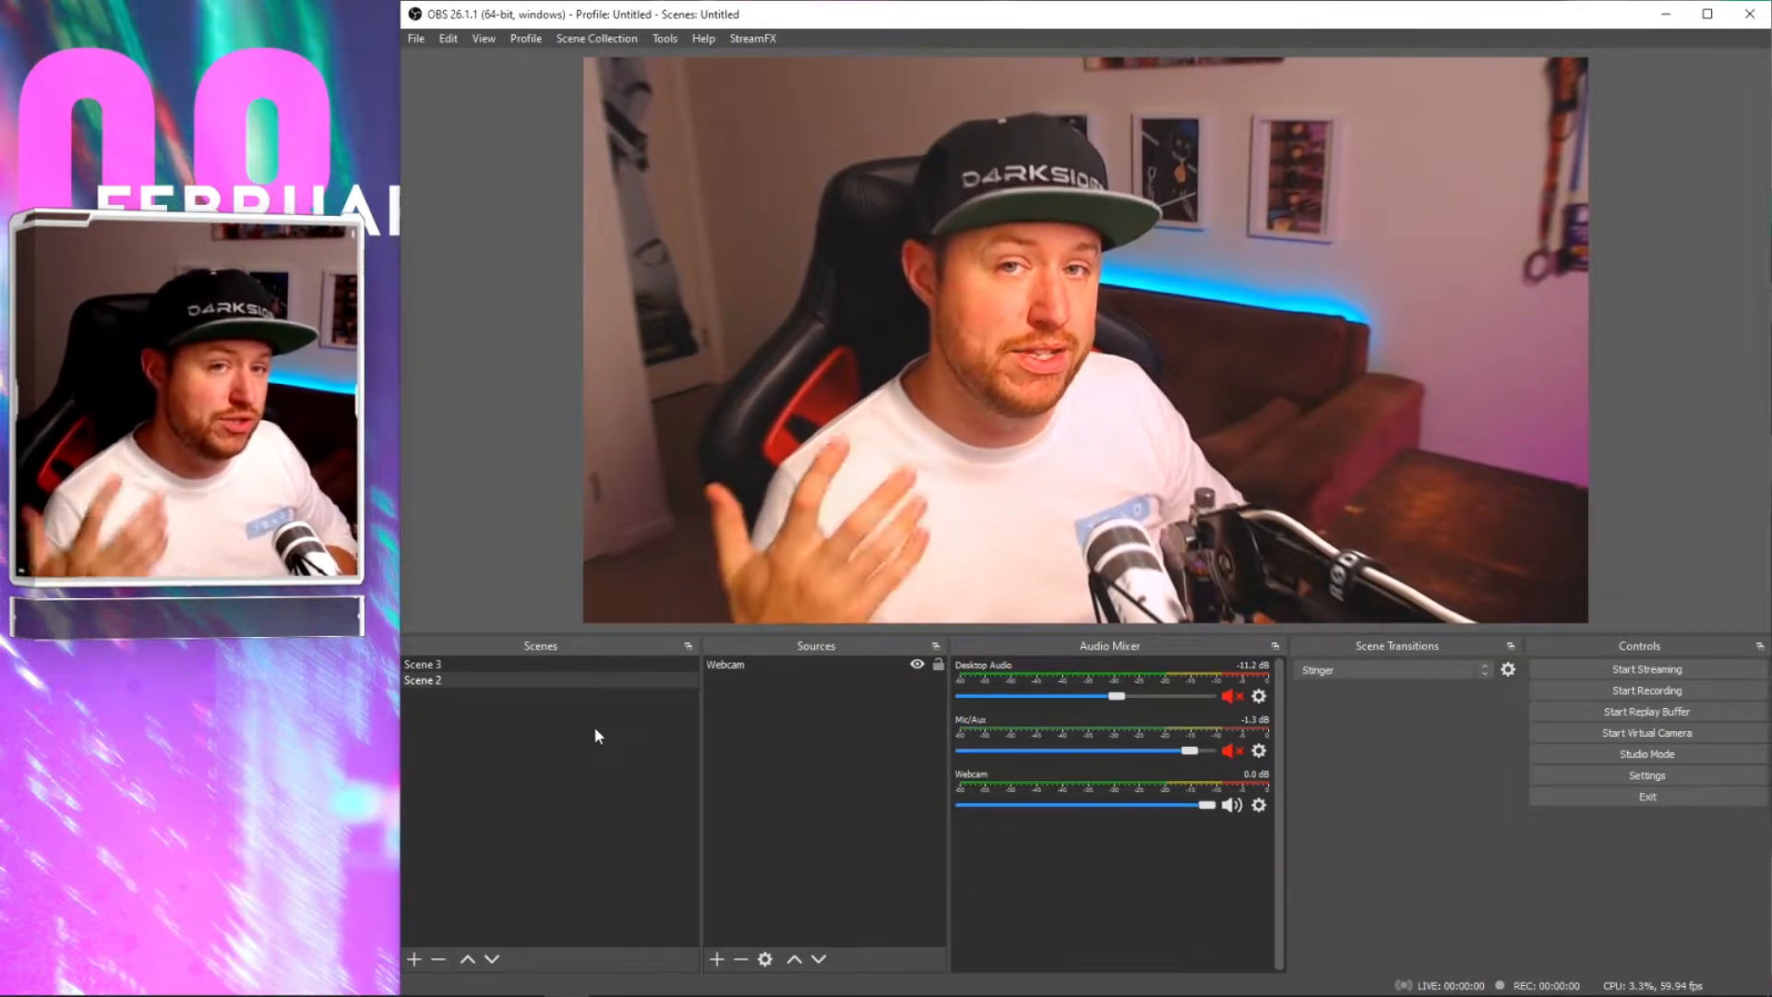
pyautogui.rightClick(564, 684)
pyautogui.click(613, 605)
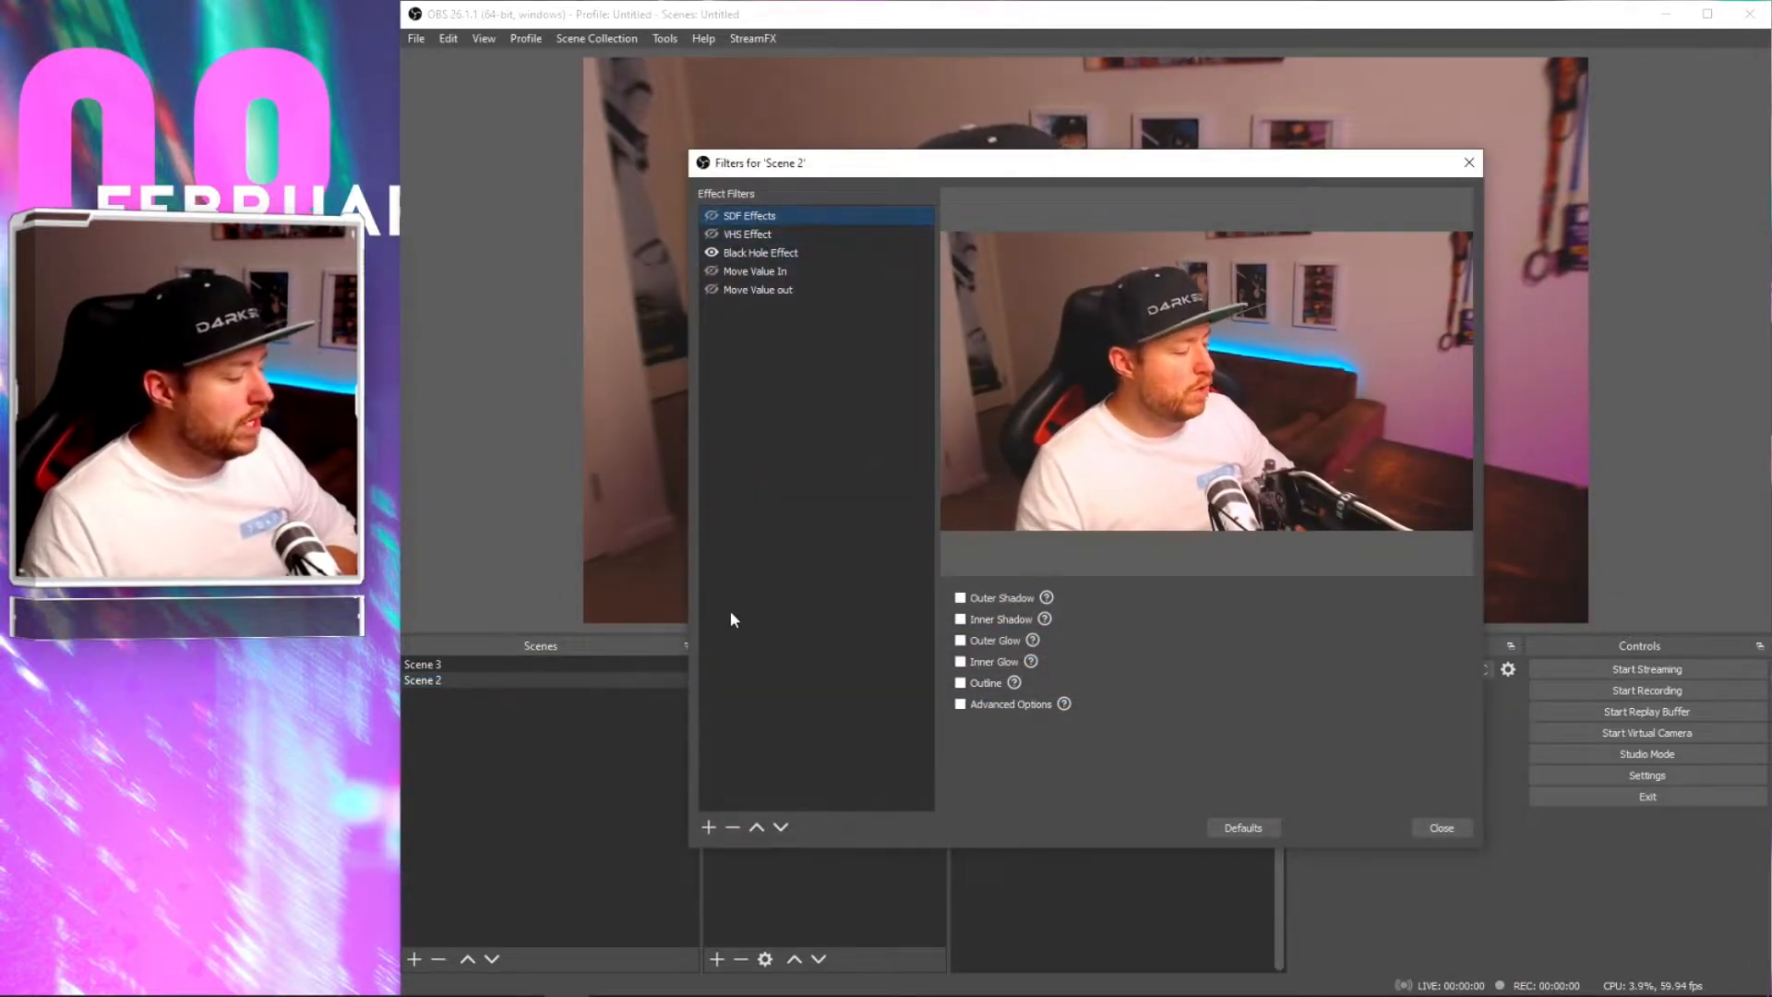
pyautogui.click(732, 826)
pyautogui.click(1141, 533)
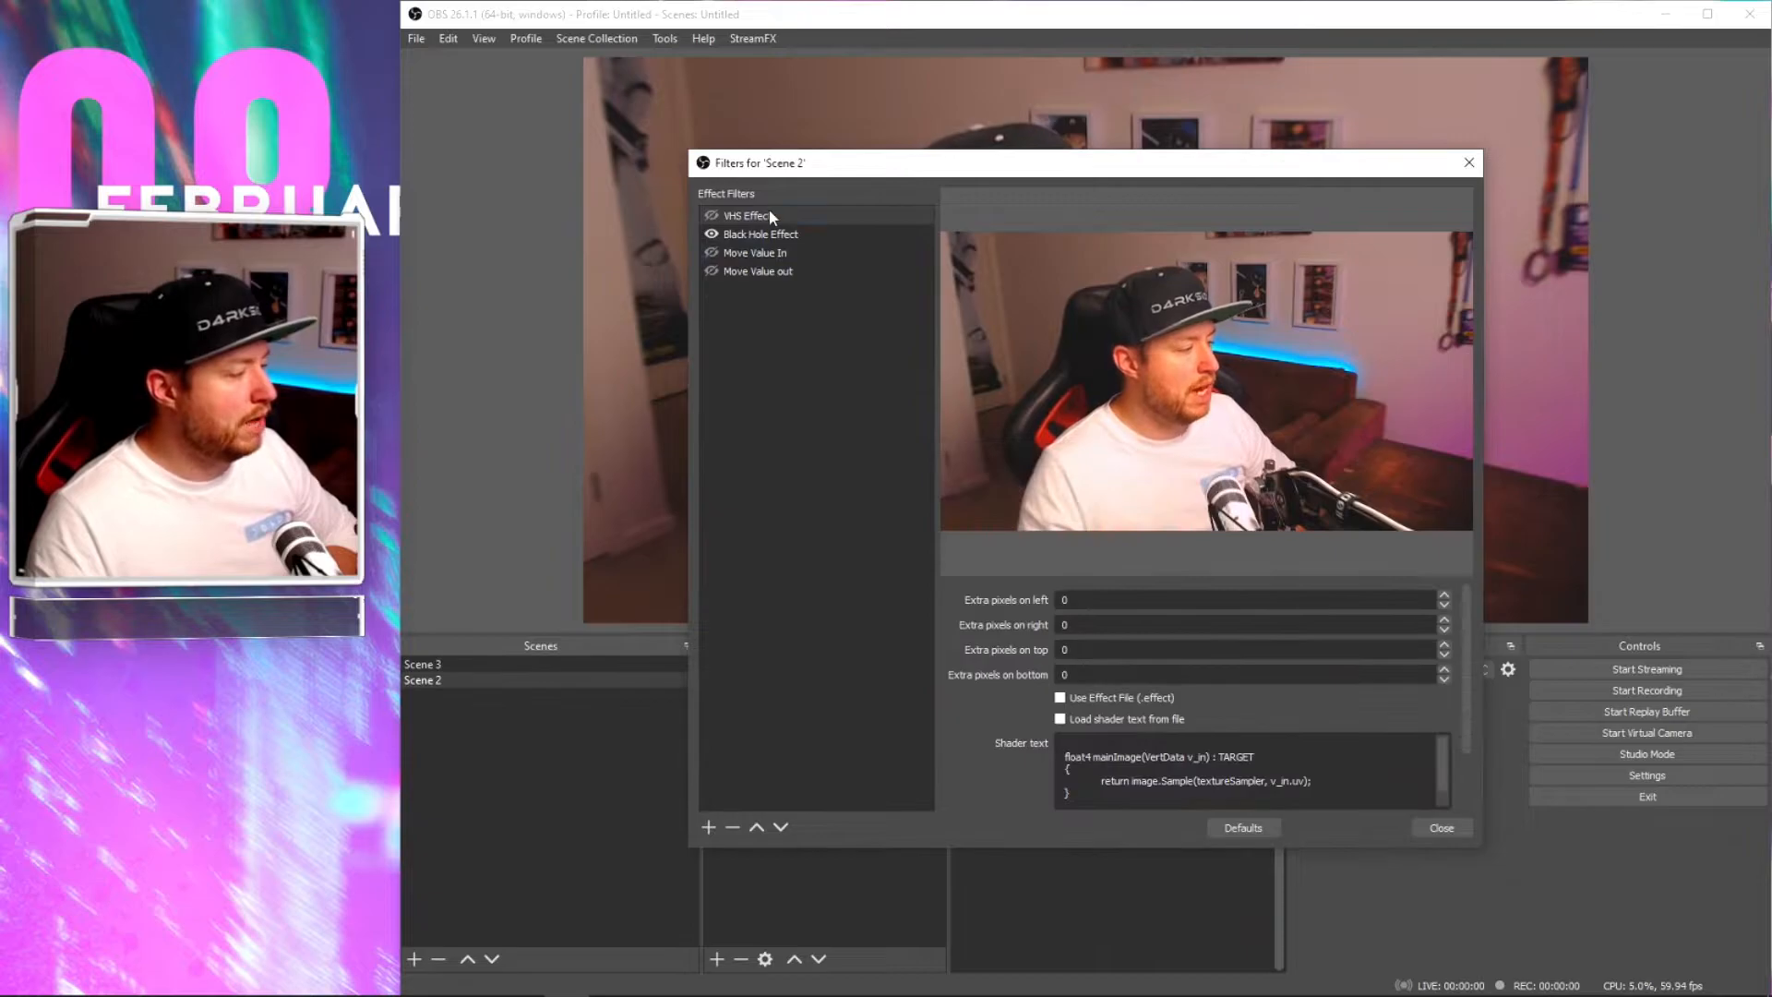
pyautogui.click(733, 827)
pyautogui.click(1141, 533)
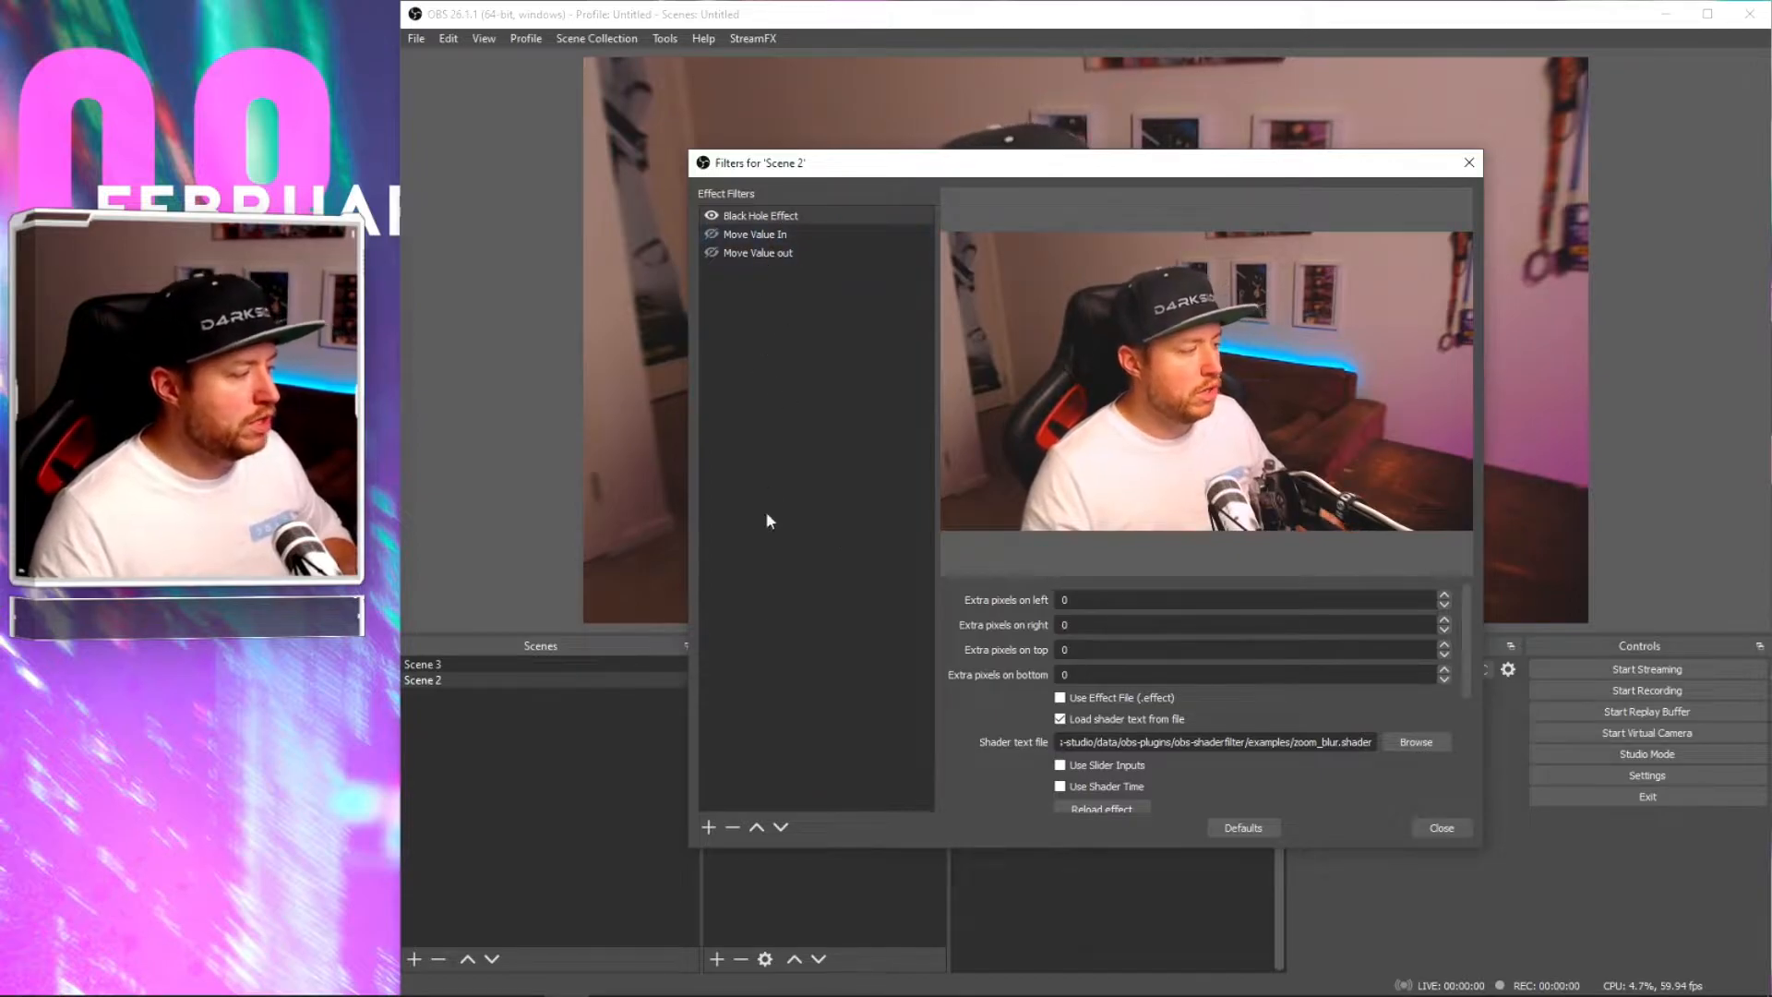
# Step: Add a User-defined shader filter to Scene 2, keeping its default name
pyautogui.click(760, 218)
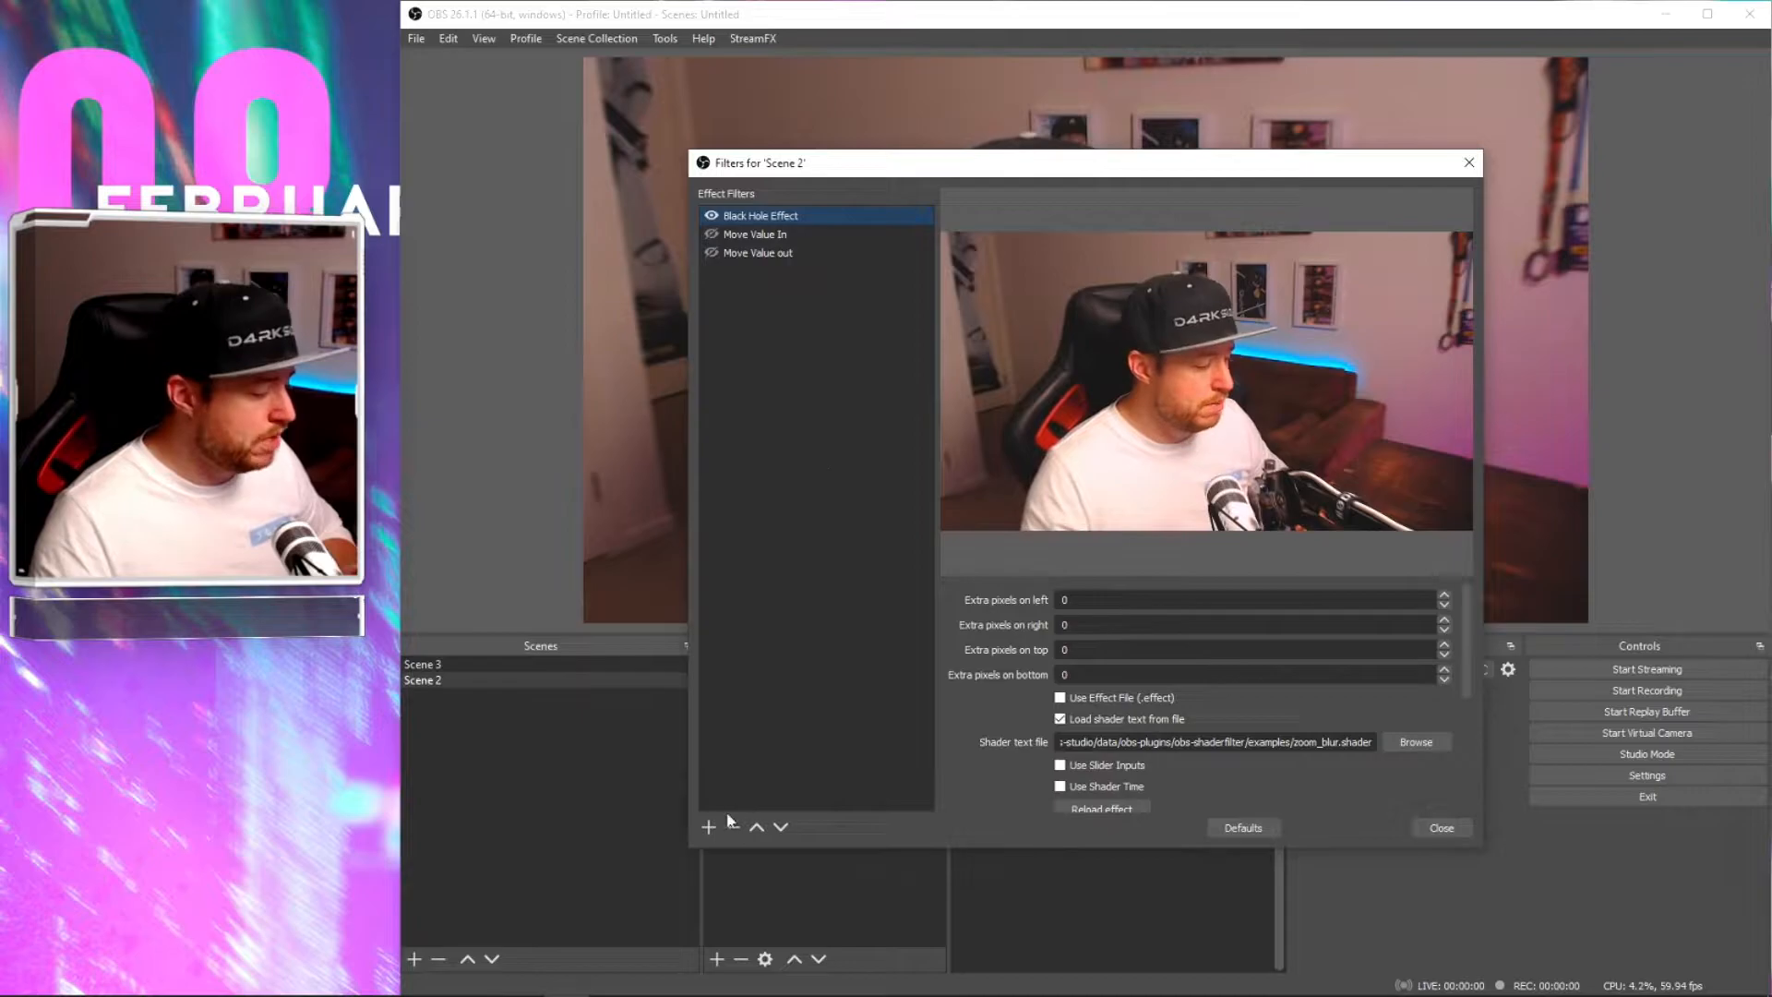
pyautogui.click(709, 827)
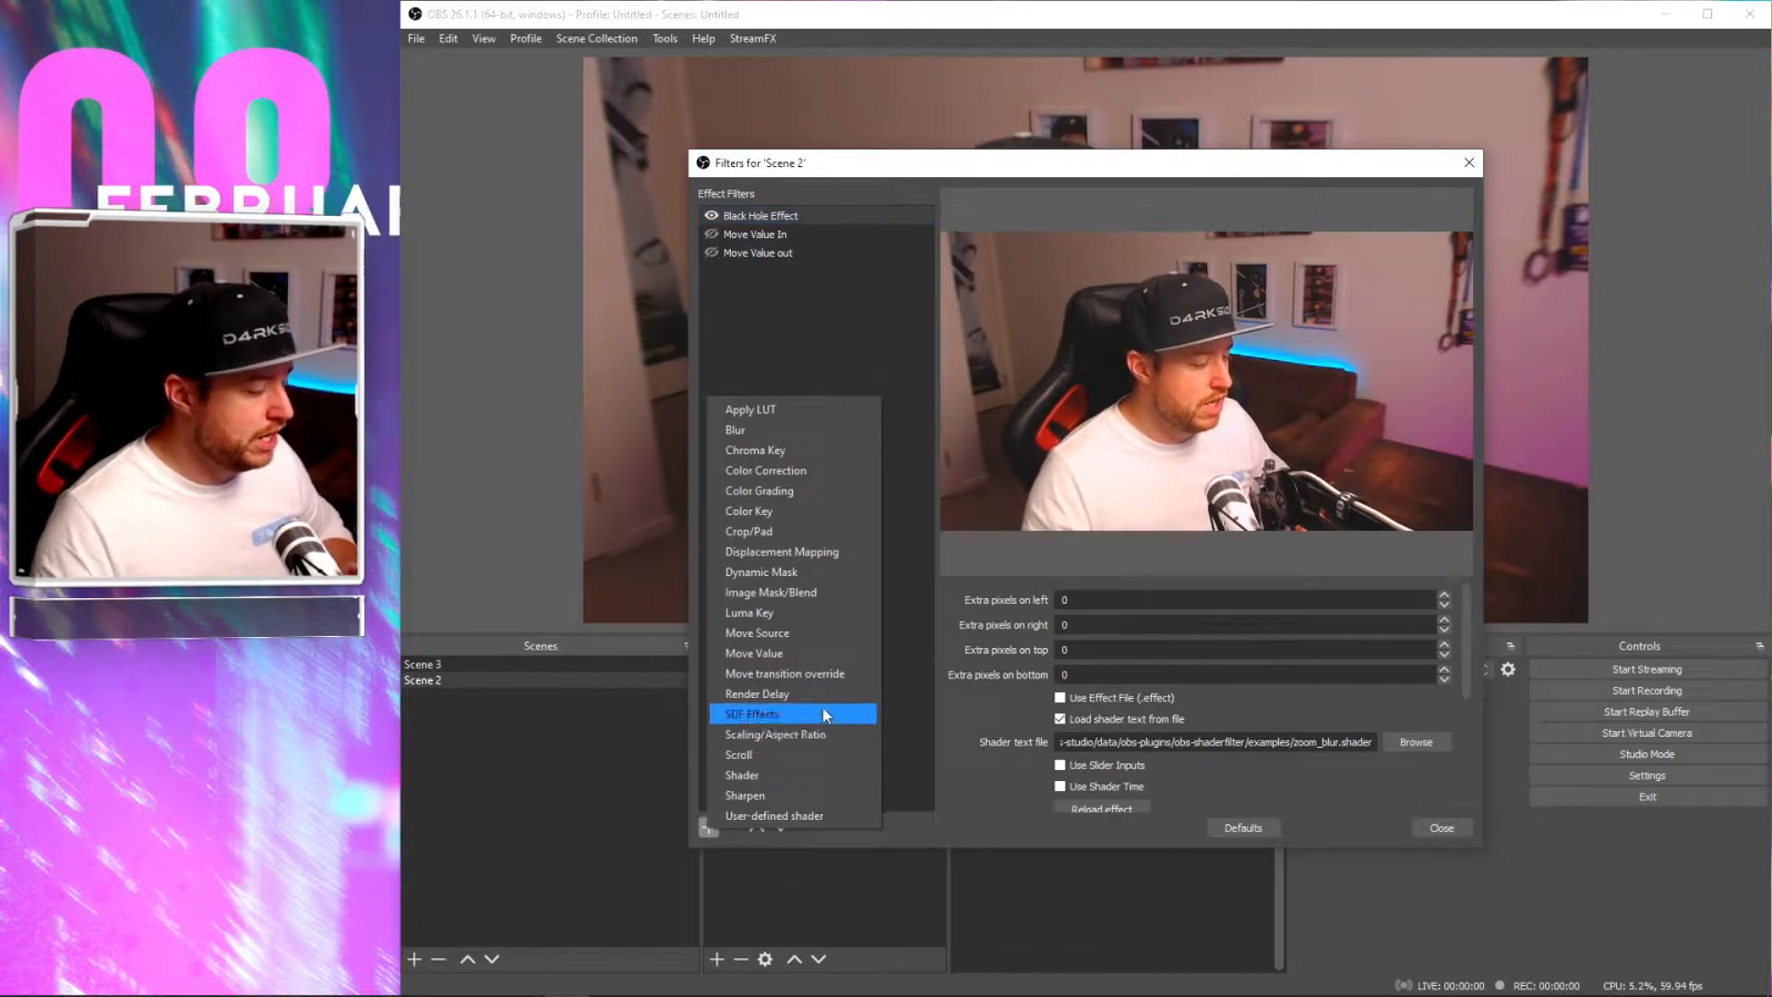
pyautogui.click(811, 816)
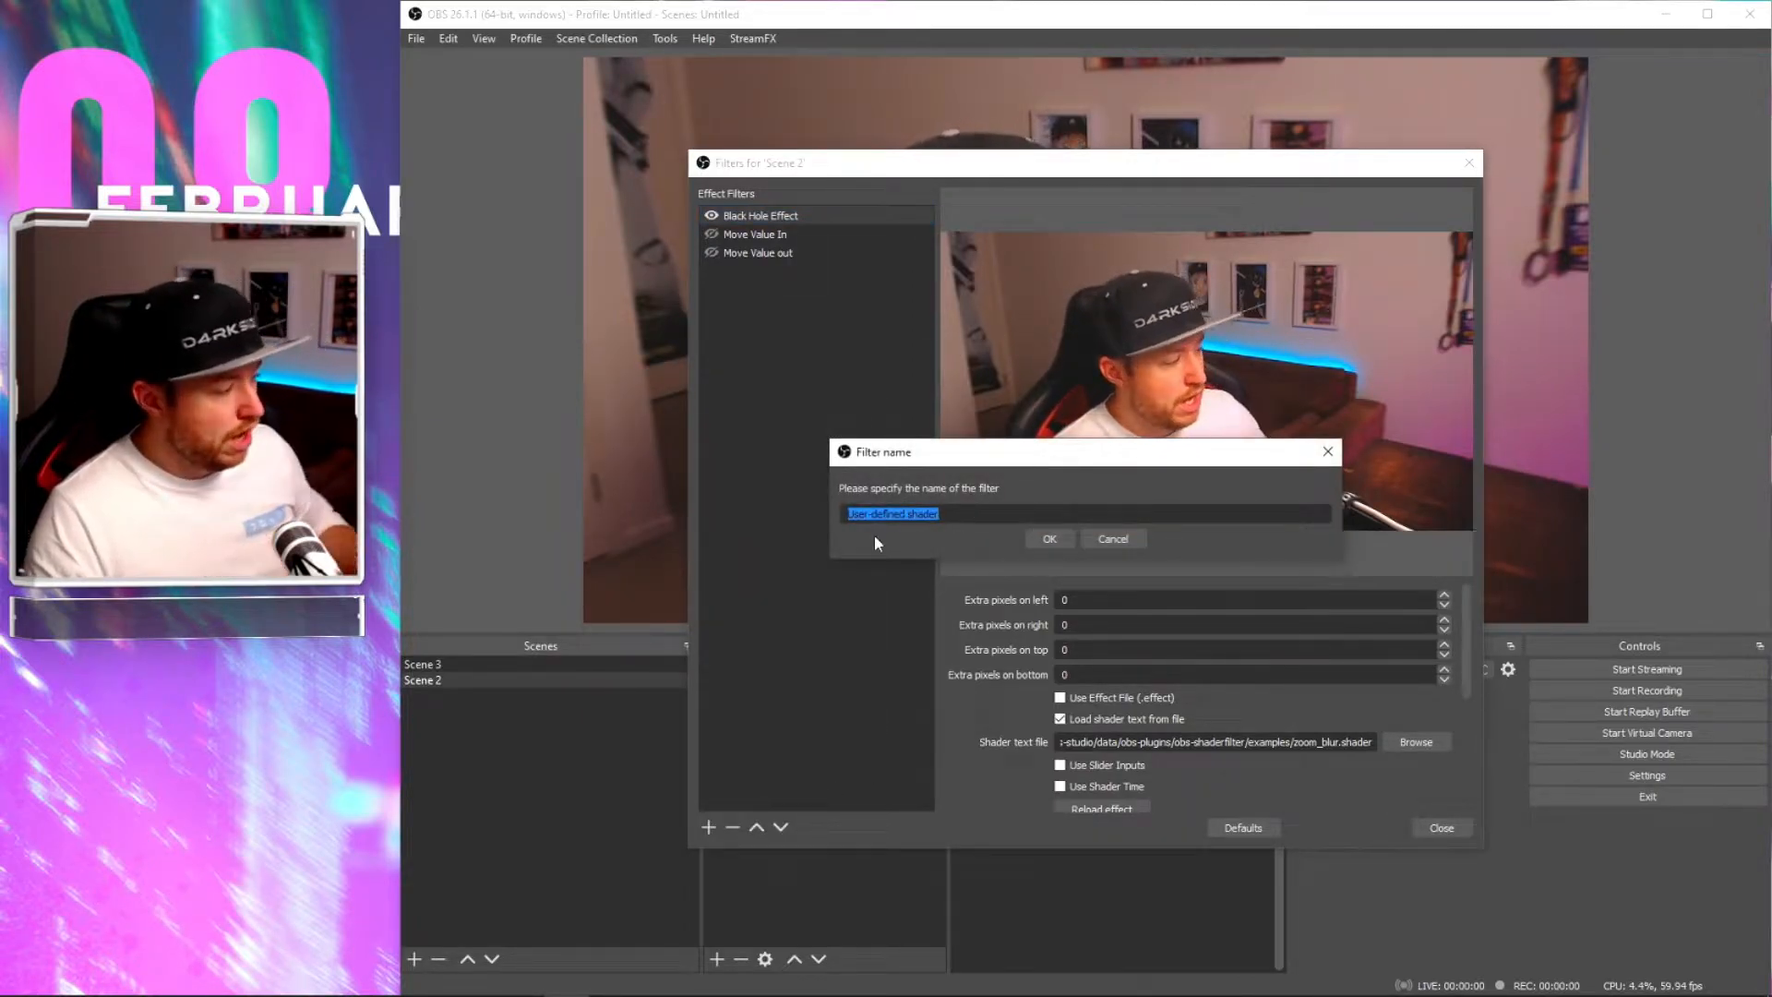
pyautogui.click(1038, 538)
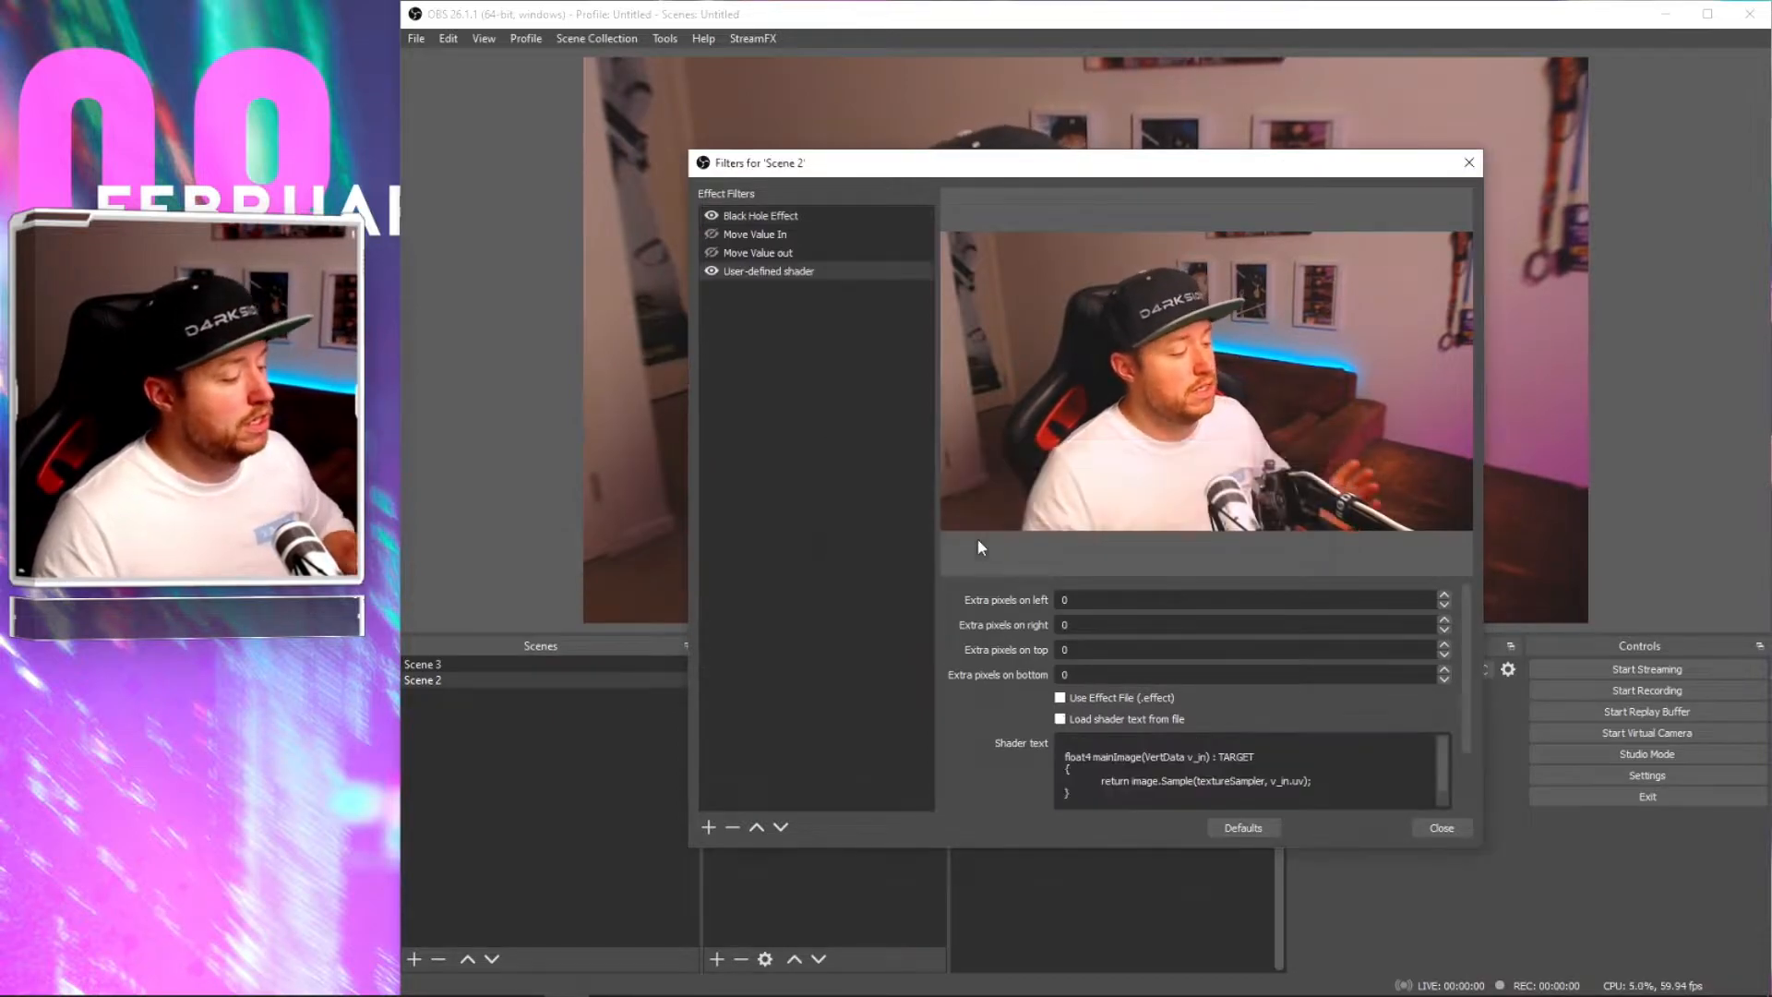
# Step: Make the User-defined shader load its shader text from zoom_blur.shader in the obs-shaderfilter examples folder
pyautogui.click(1060, 720)
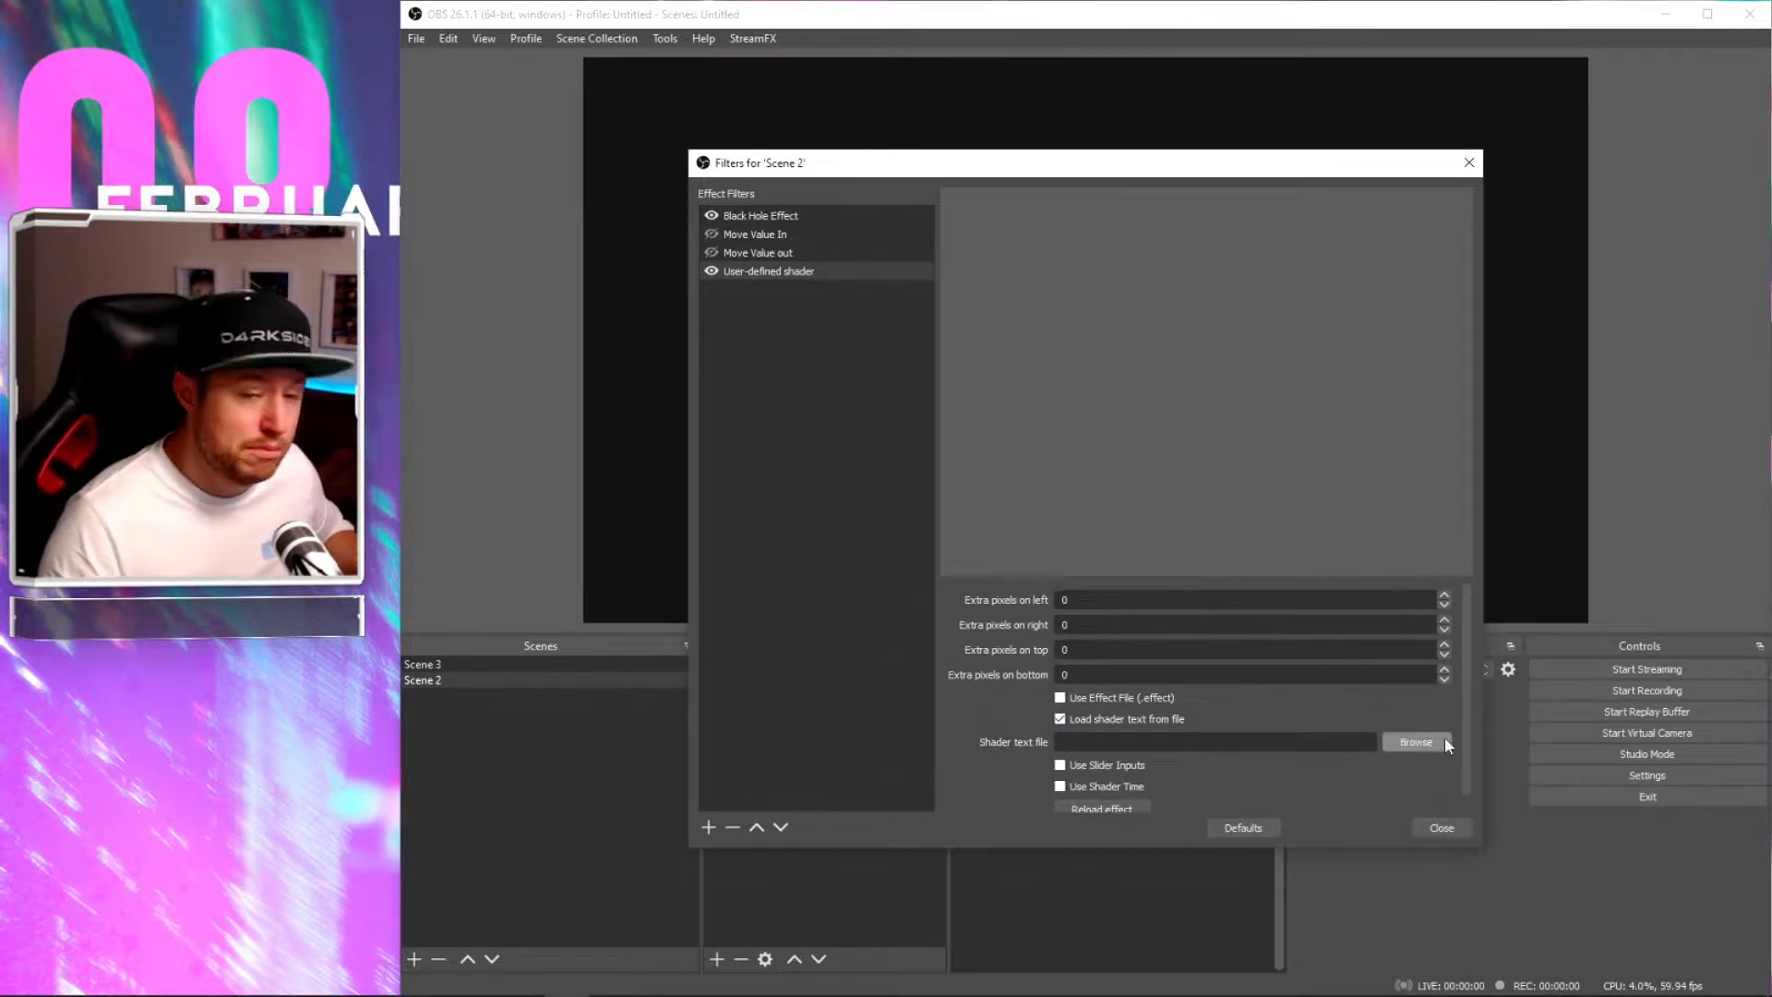
pyautogui.click(1416, 742)
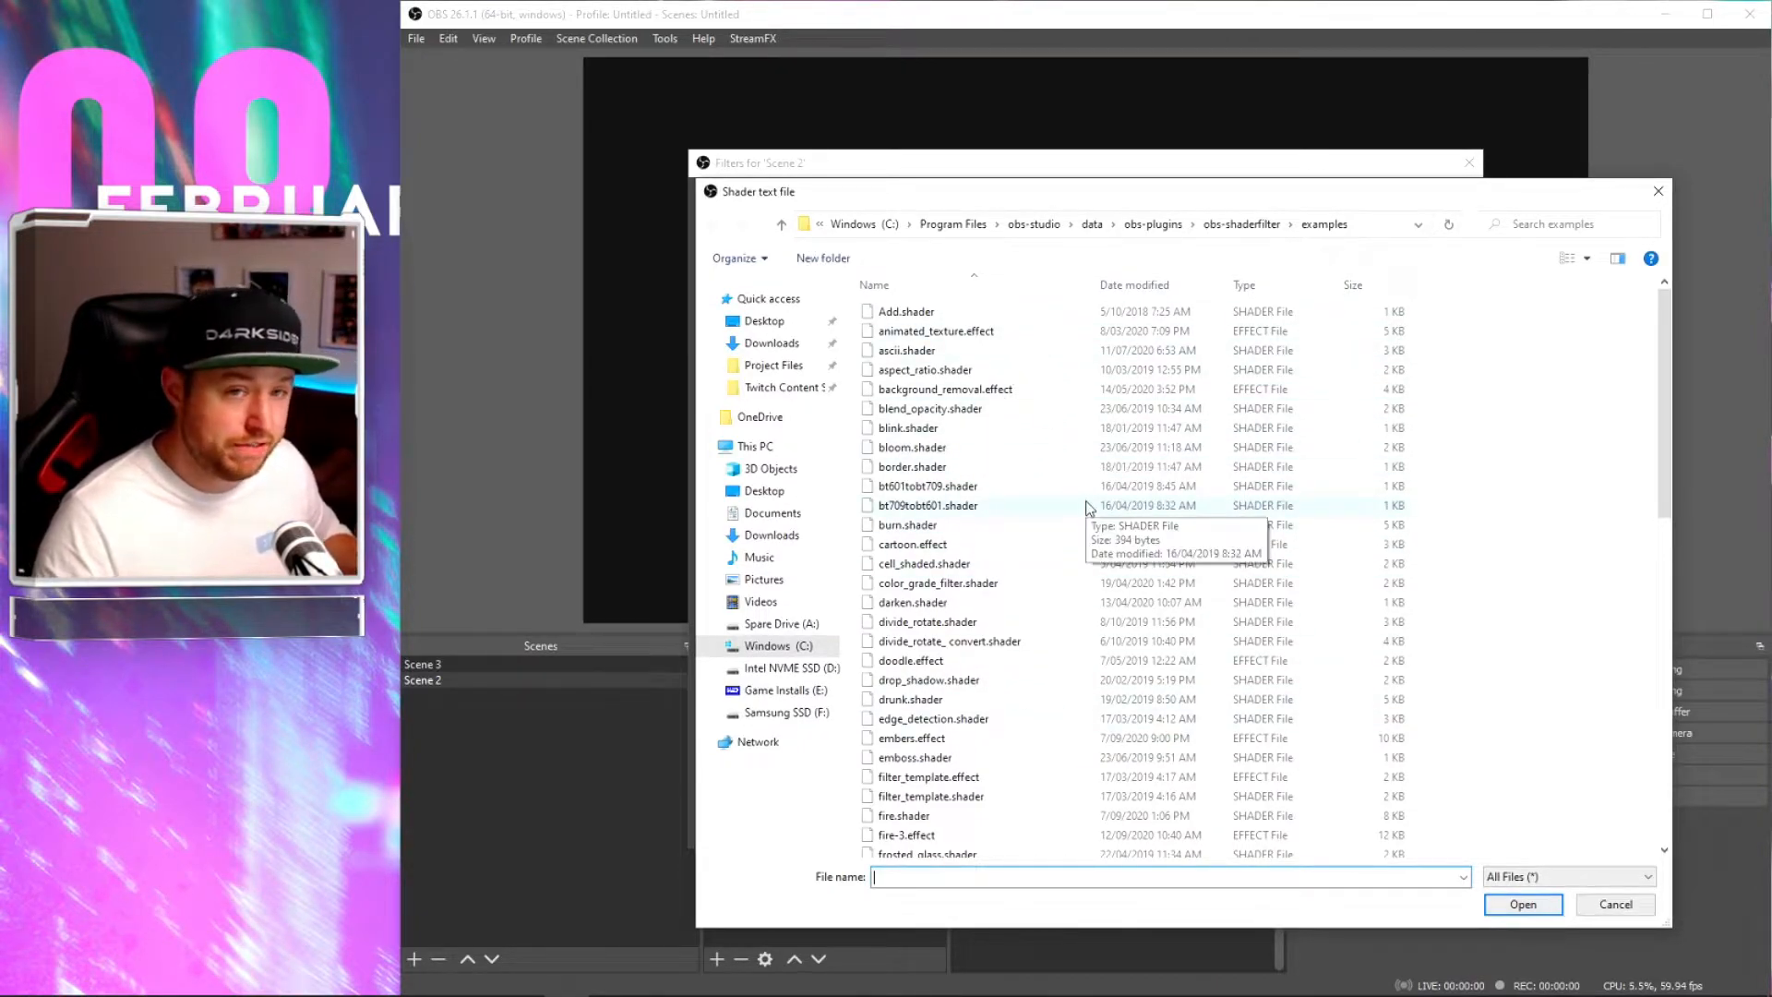
pyautogui.scroll(-15, 1088, 505)
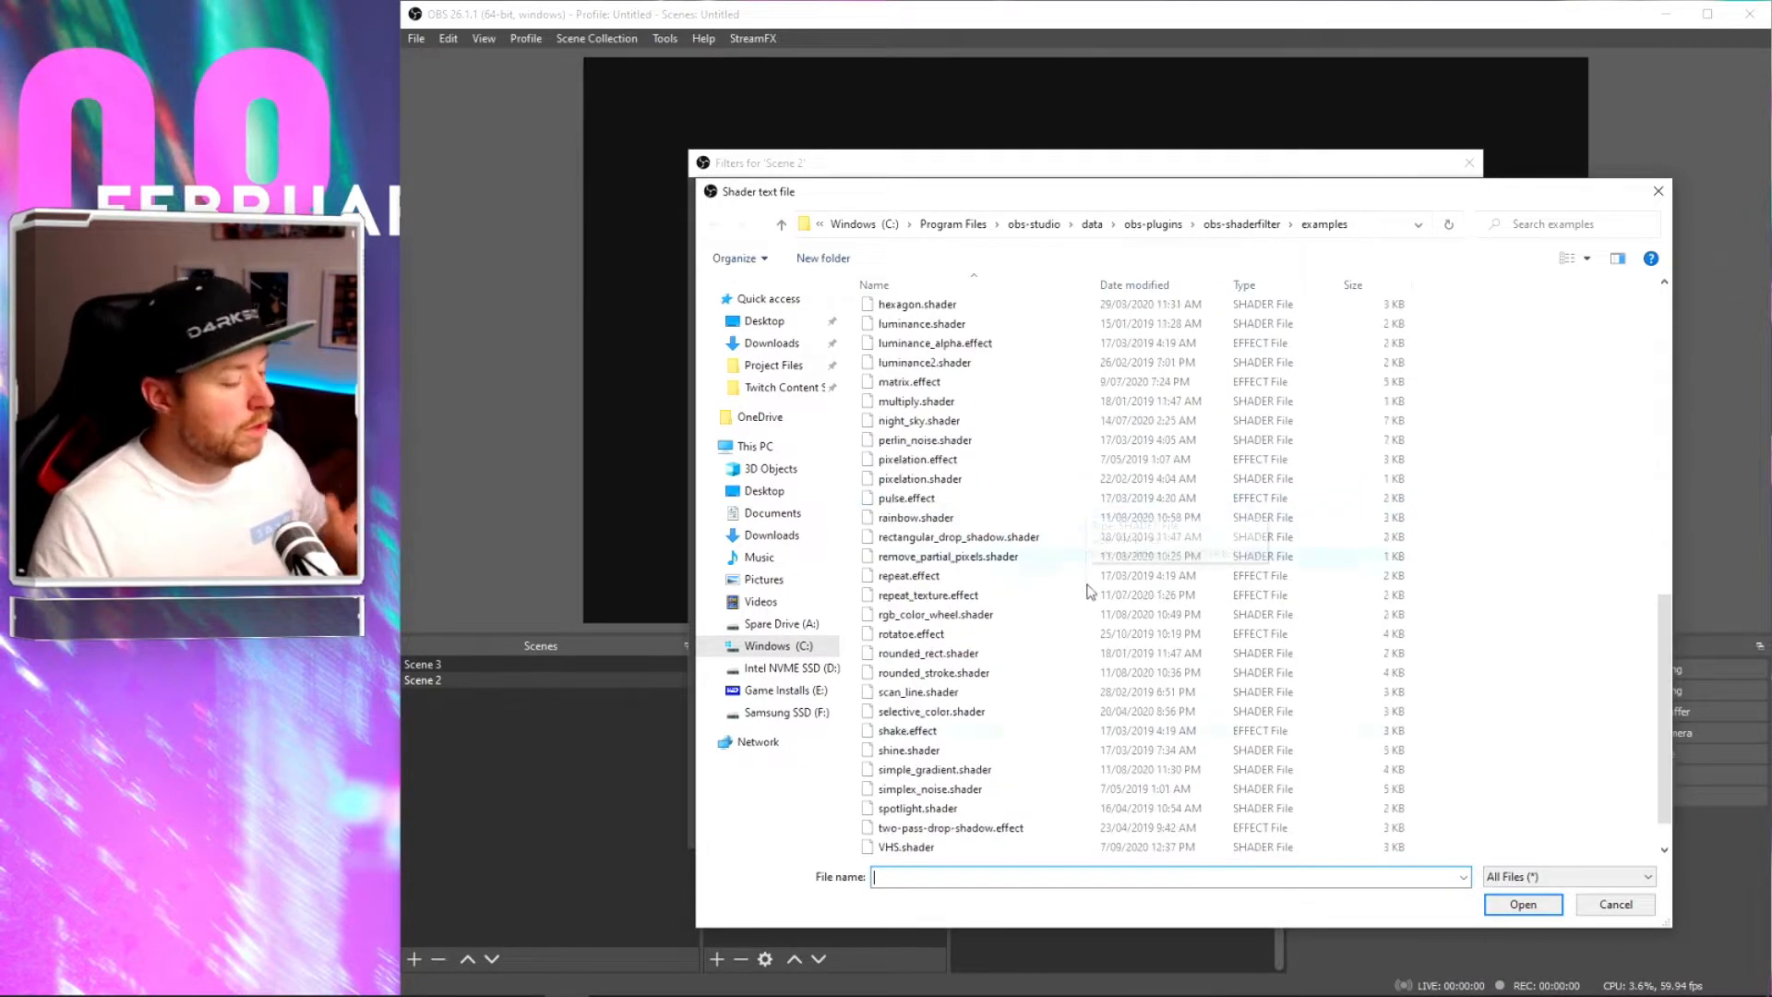
pyautogui.click(949, 848)
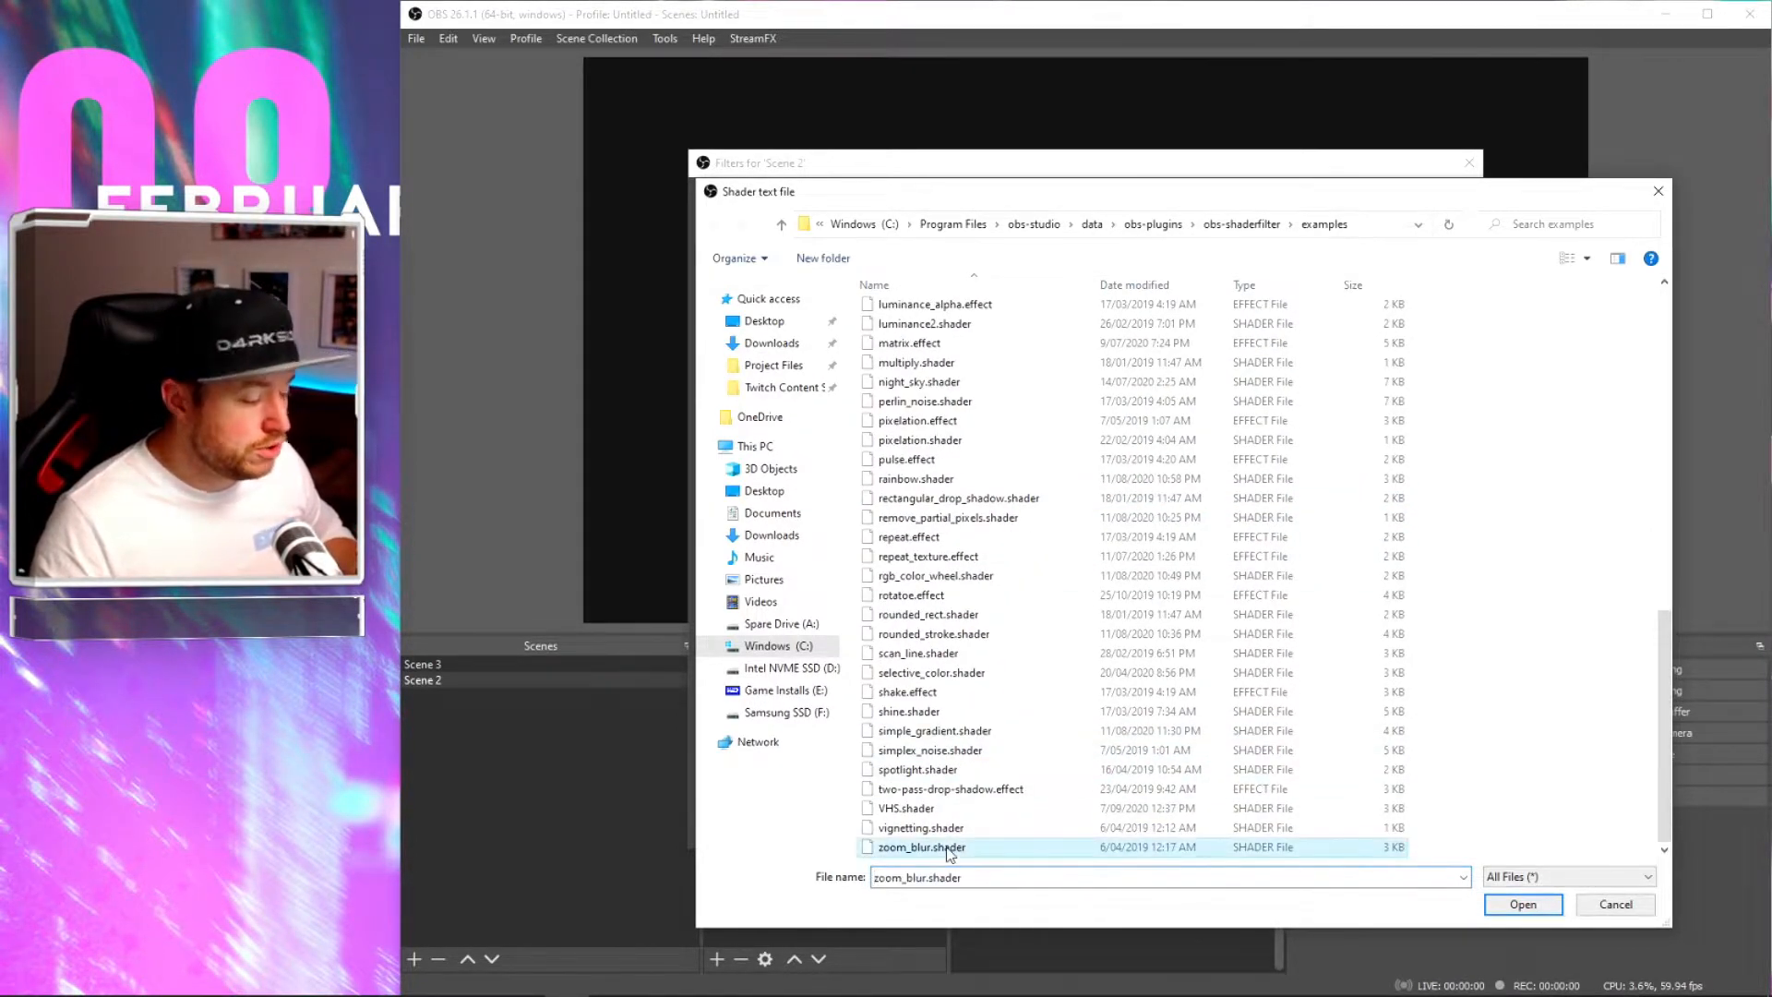
pyautogui.click(1523, 904)
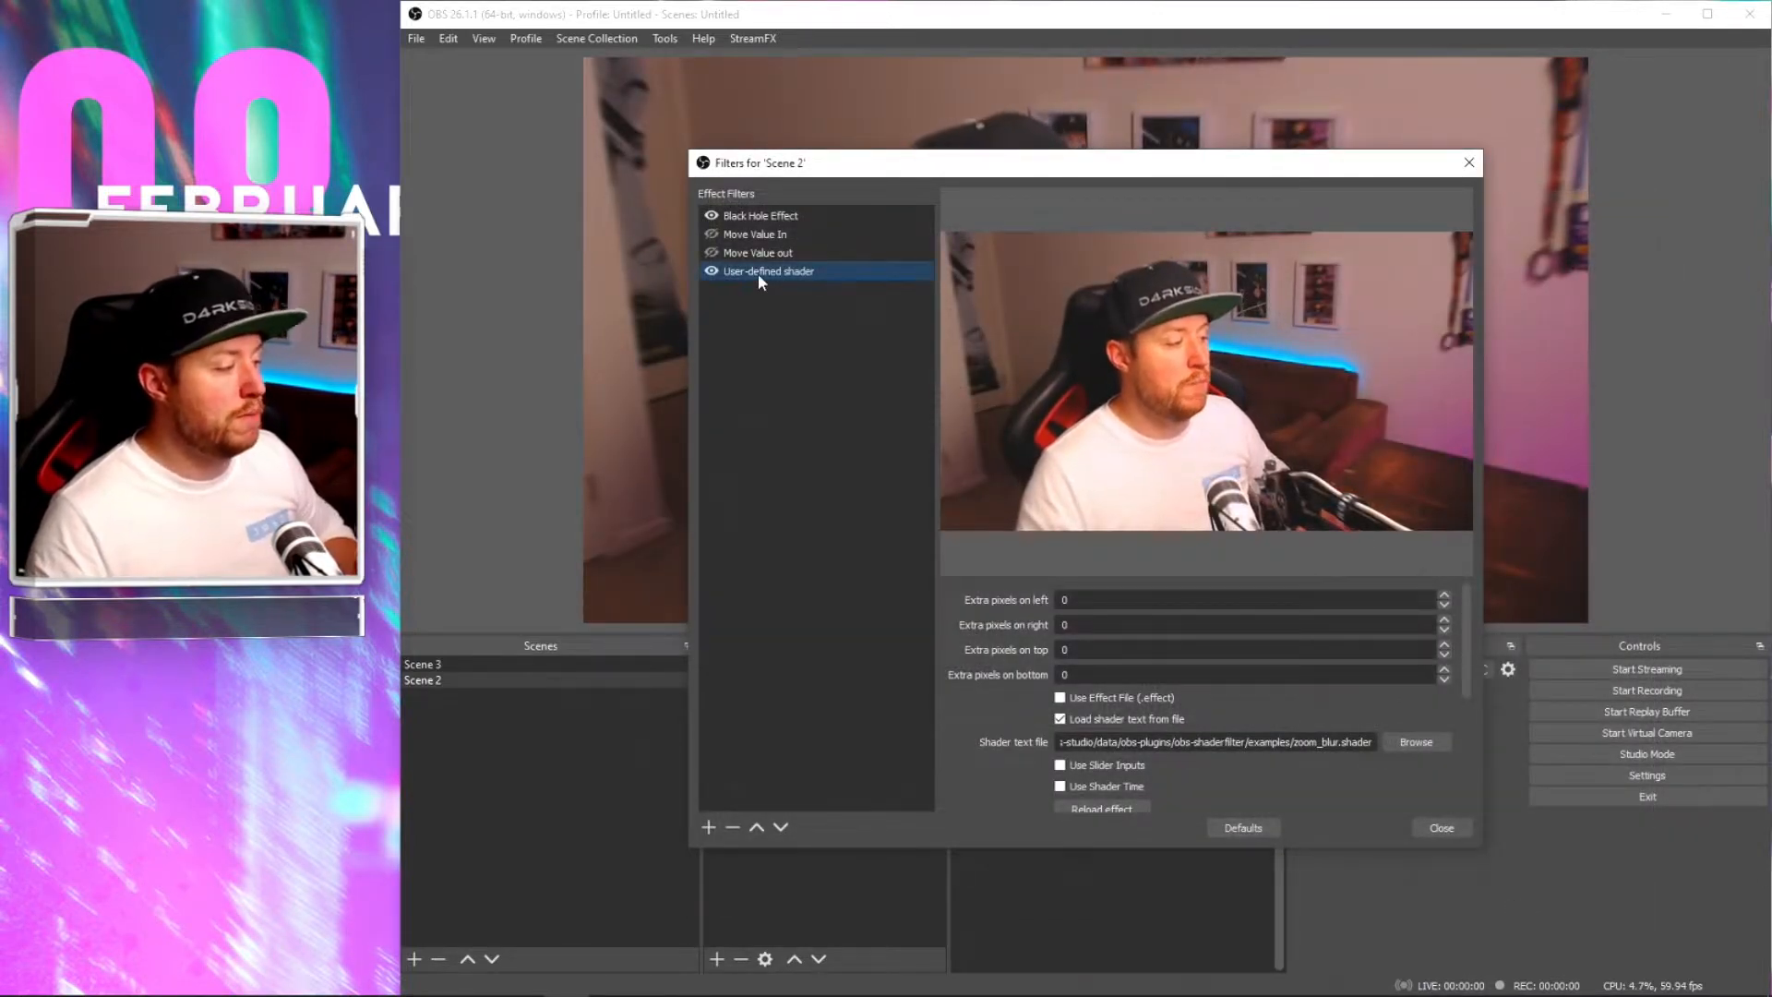
# Step: Remove the User-defined shader filter from Scene 2
pyautogui.press('Delete')
pyautogui.click(1163, 533)
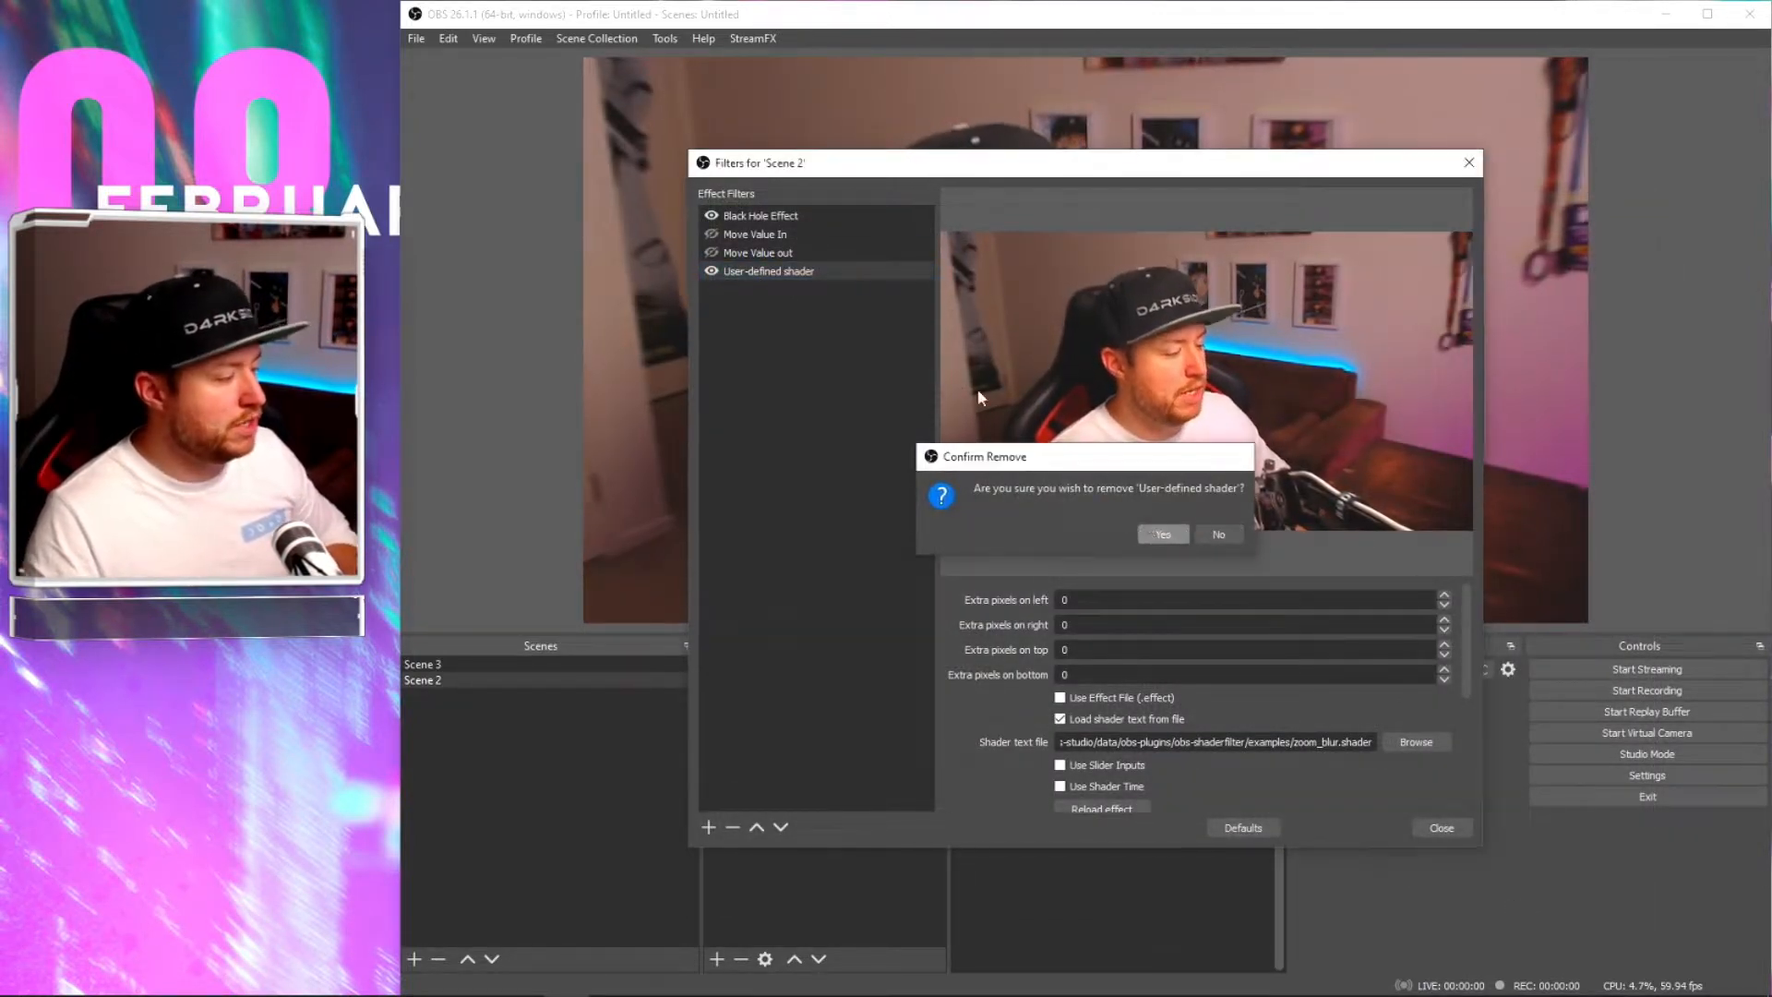
# Step: Enable slider inputs for the Black Hole Effect filter and set its magnitude to -1000
pyautogui.click(792, 216)
pyautogui.scroll(-3, 997, 619)
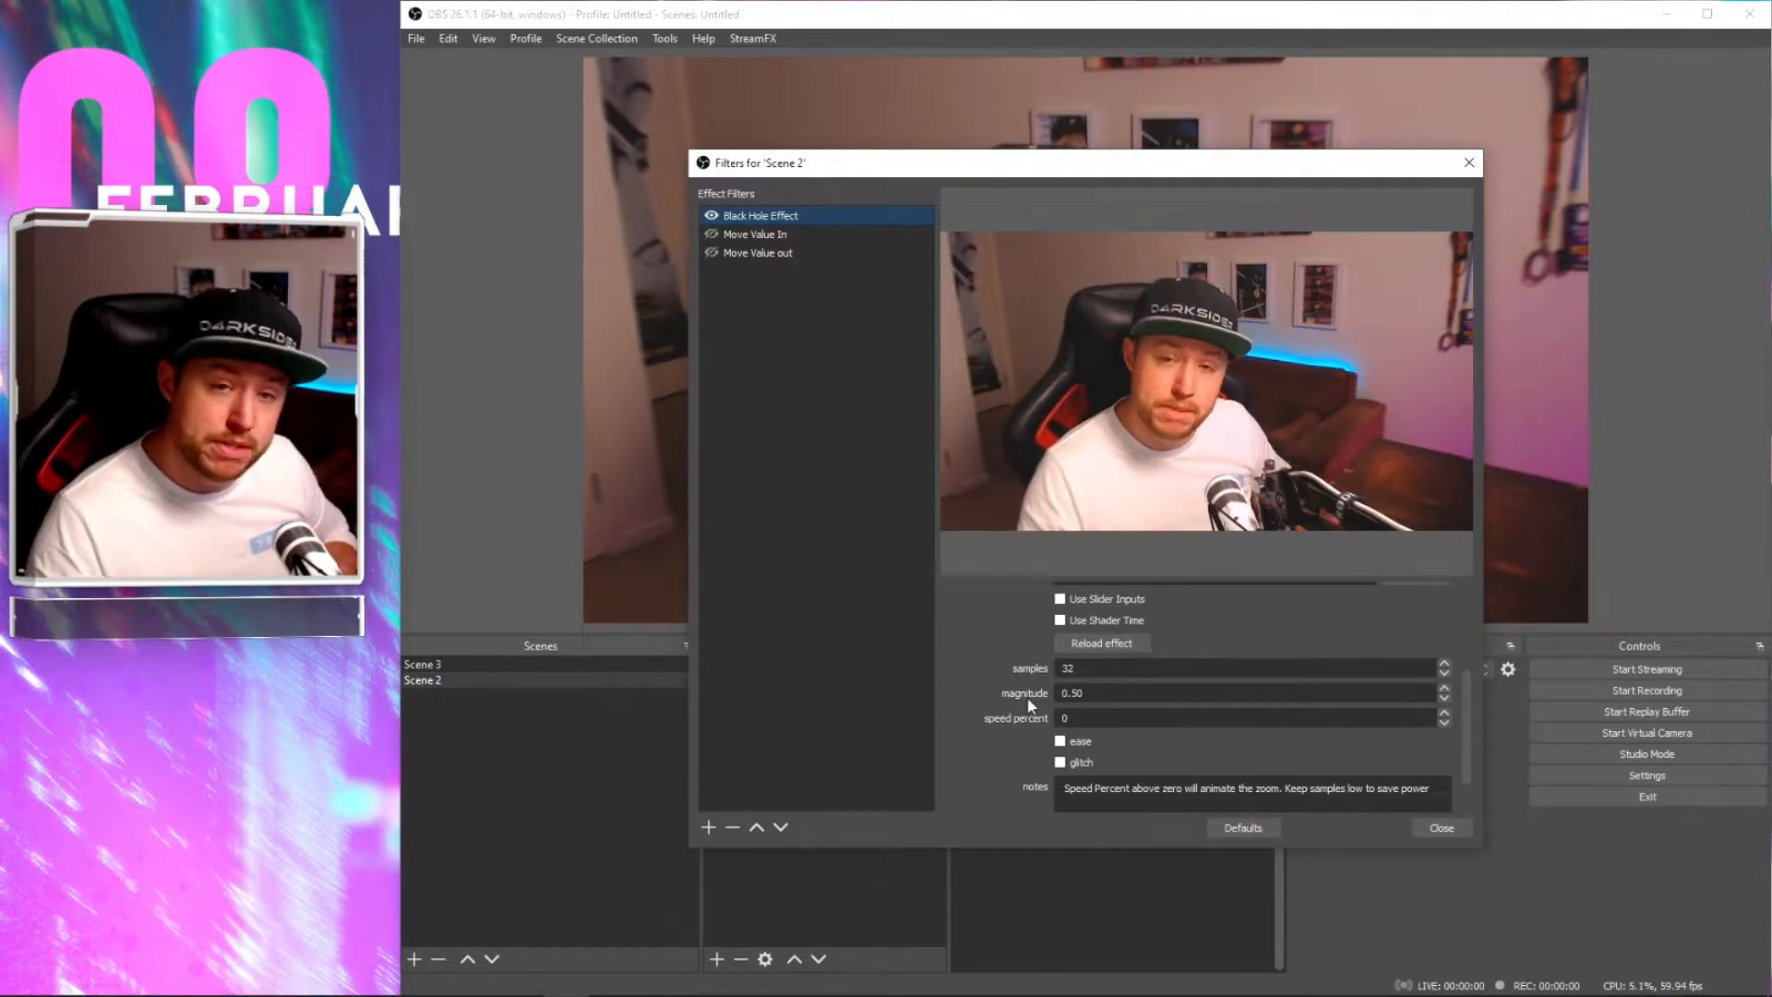
pyautogui.scroll(1, 1006, 714)
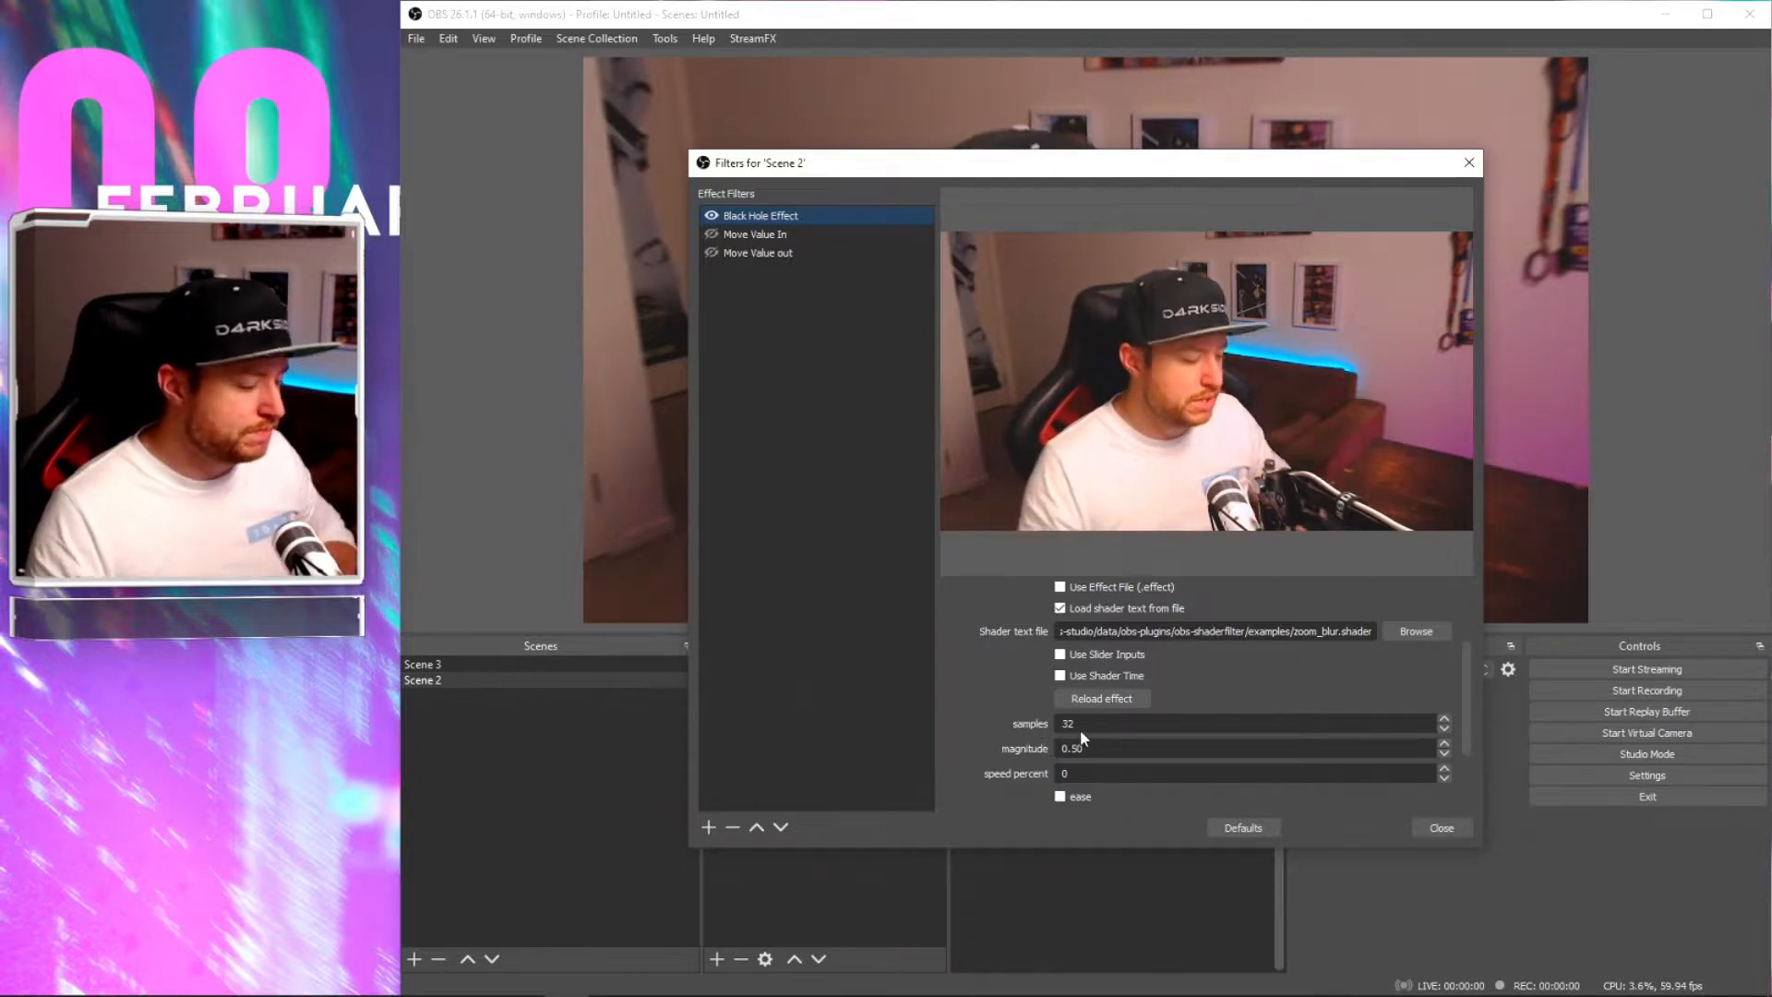
pyautogui.click(1093, 655)
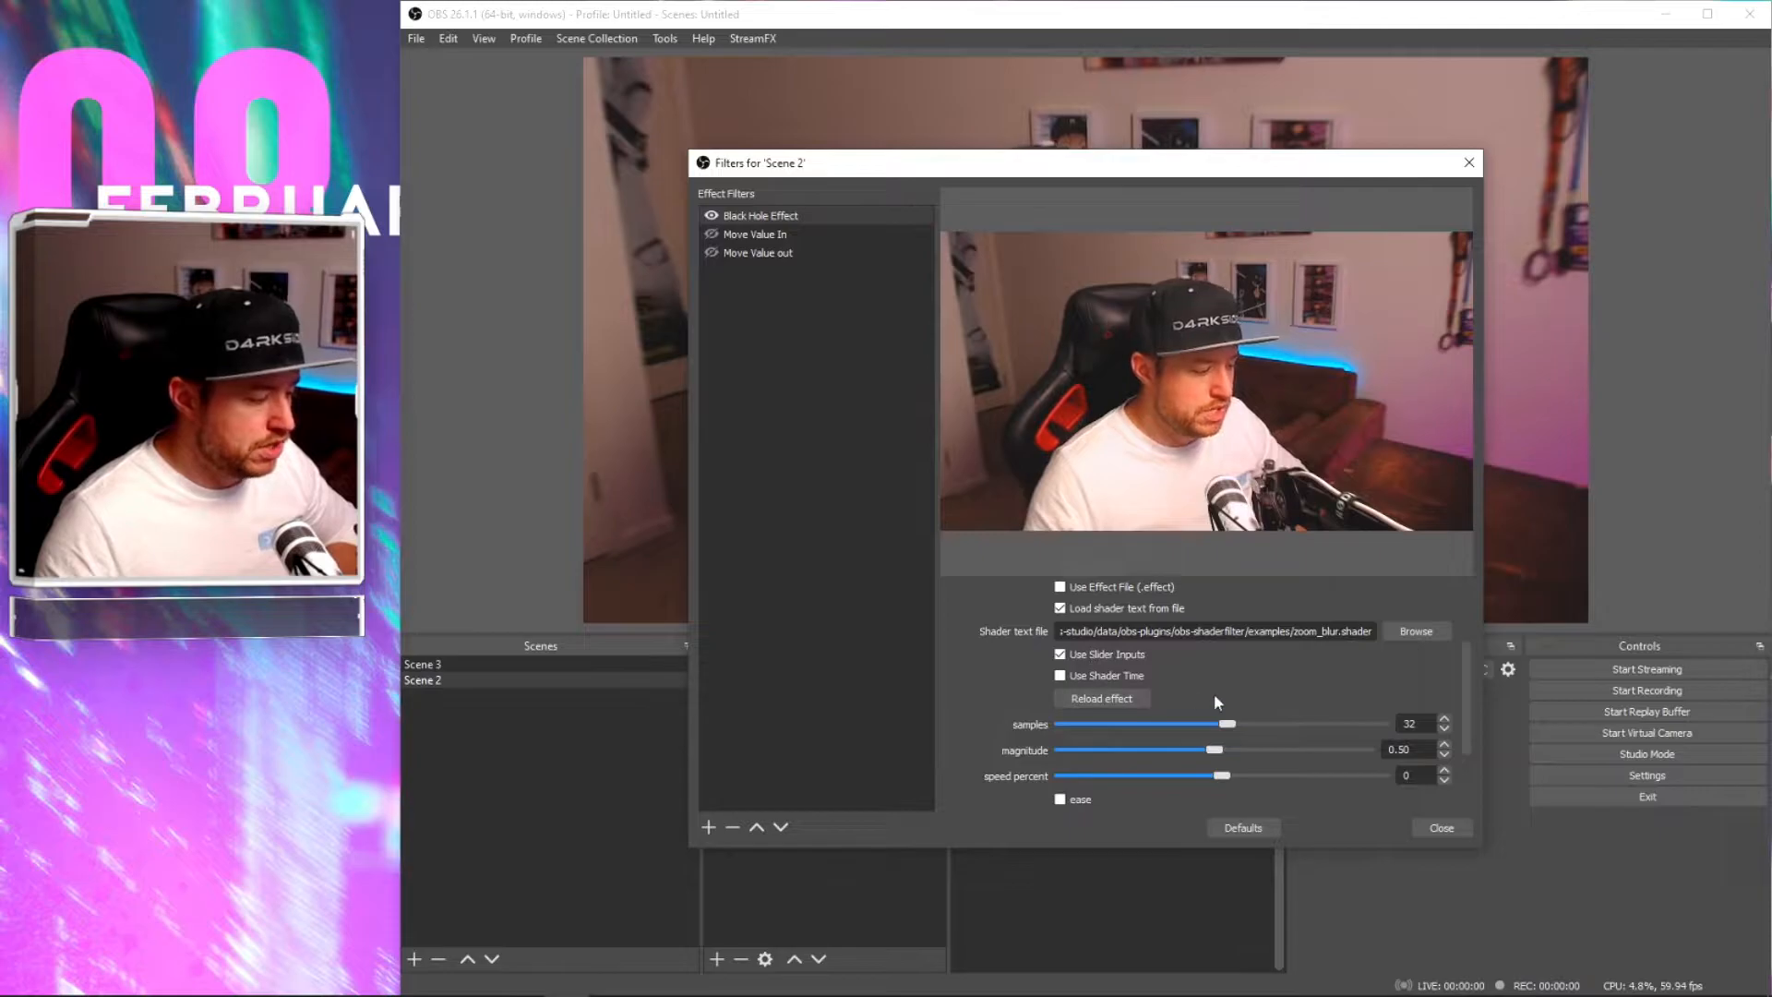
pyautogui.moveTo(1216, 750); pyautogui.dragTo(1043, 746)
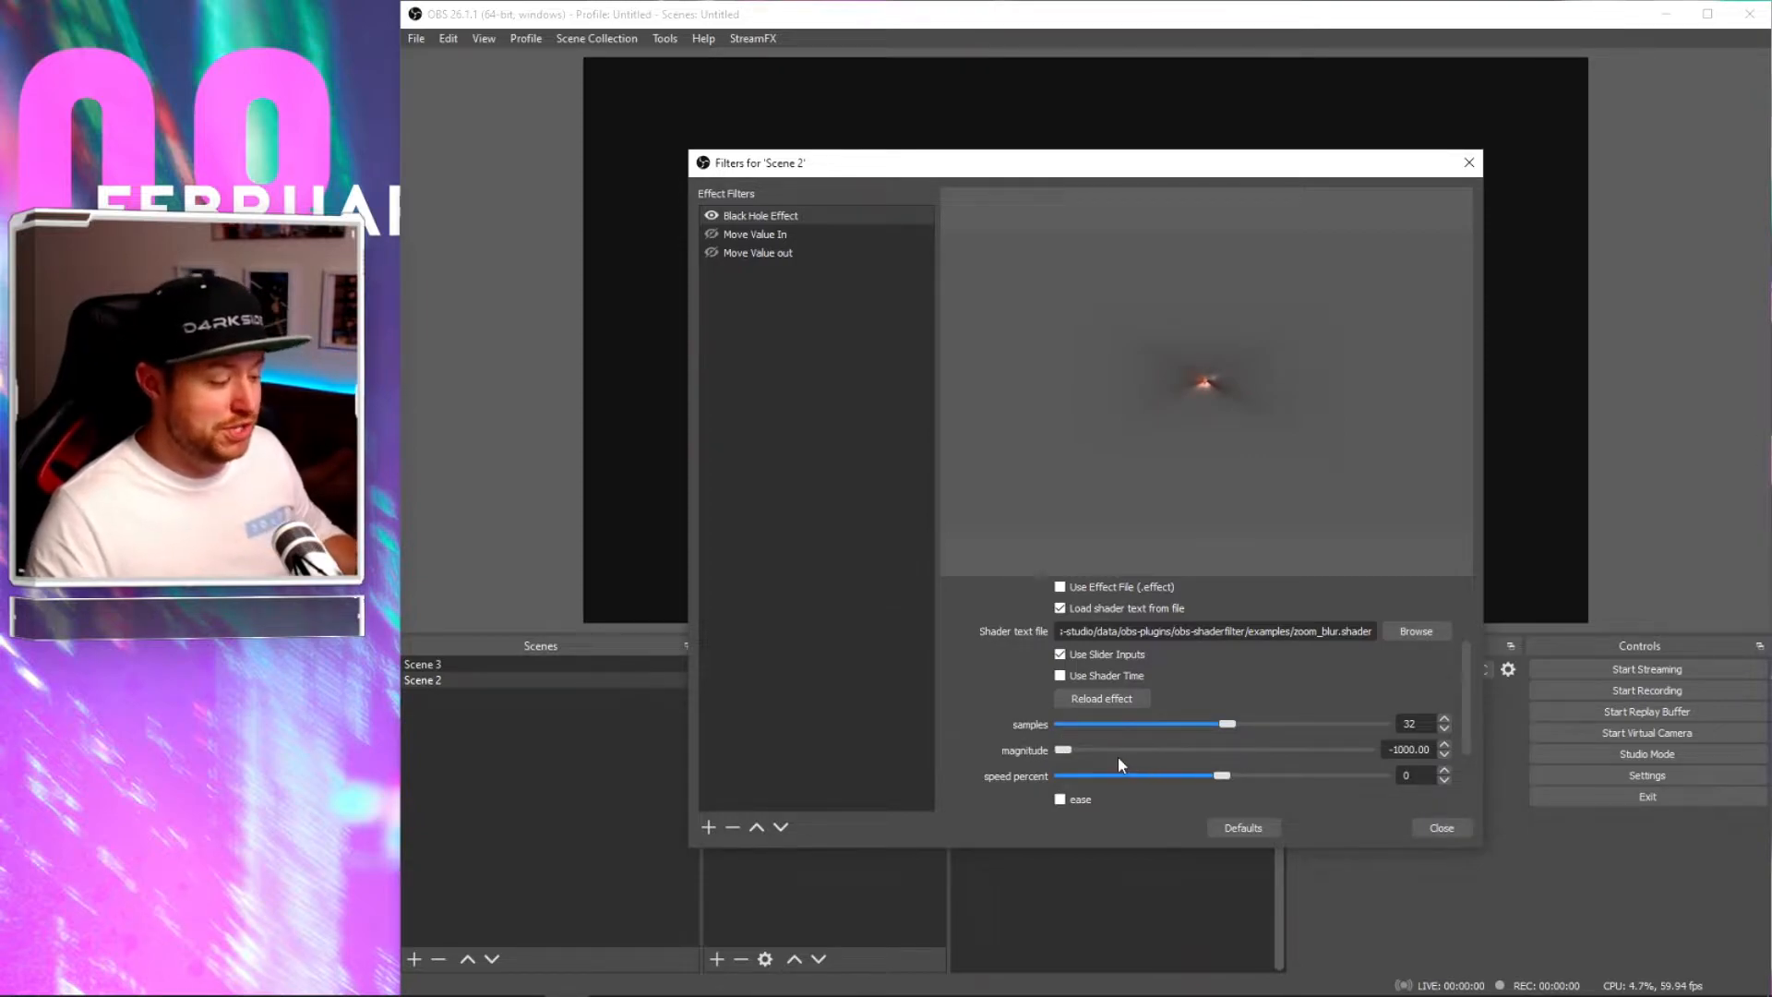
# Step: Set the Black Hole Effect's speed percent to 1 and its samples to 256
pyautogui.click(1442, 773)
pyautogui.moveTo(1424, 724); pyautogui.dragTo(1356, 724)
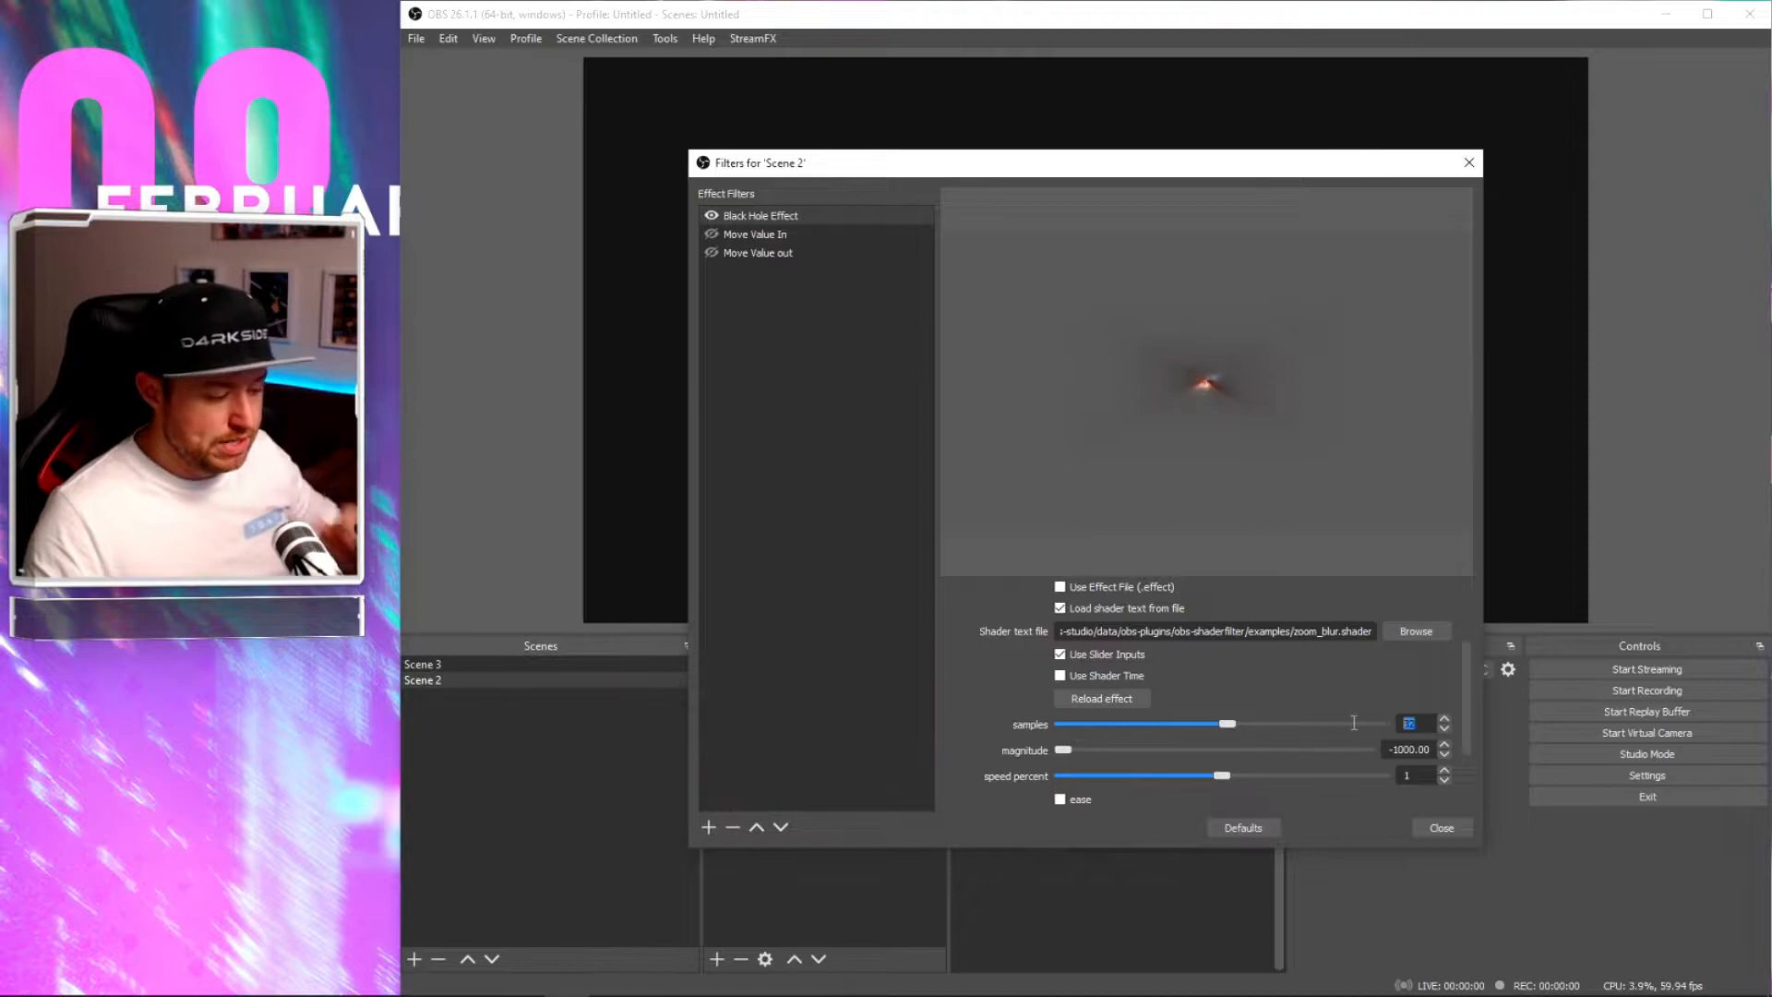
pyautogui.write('256')
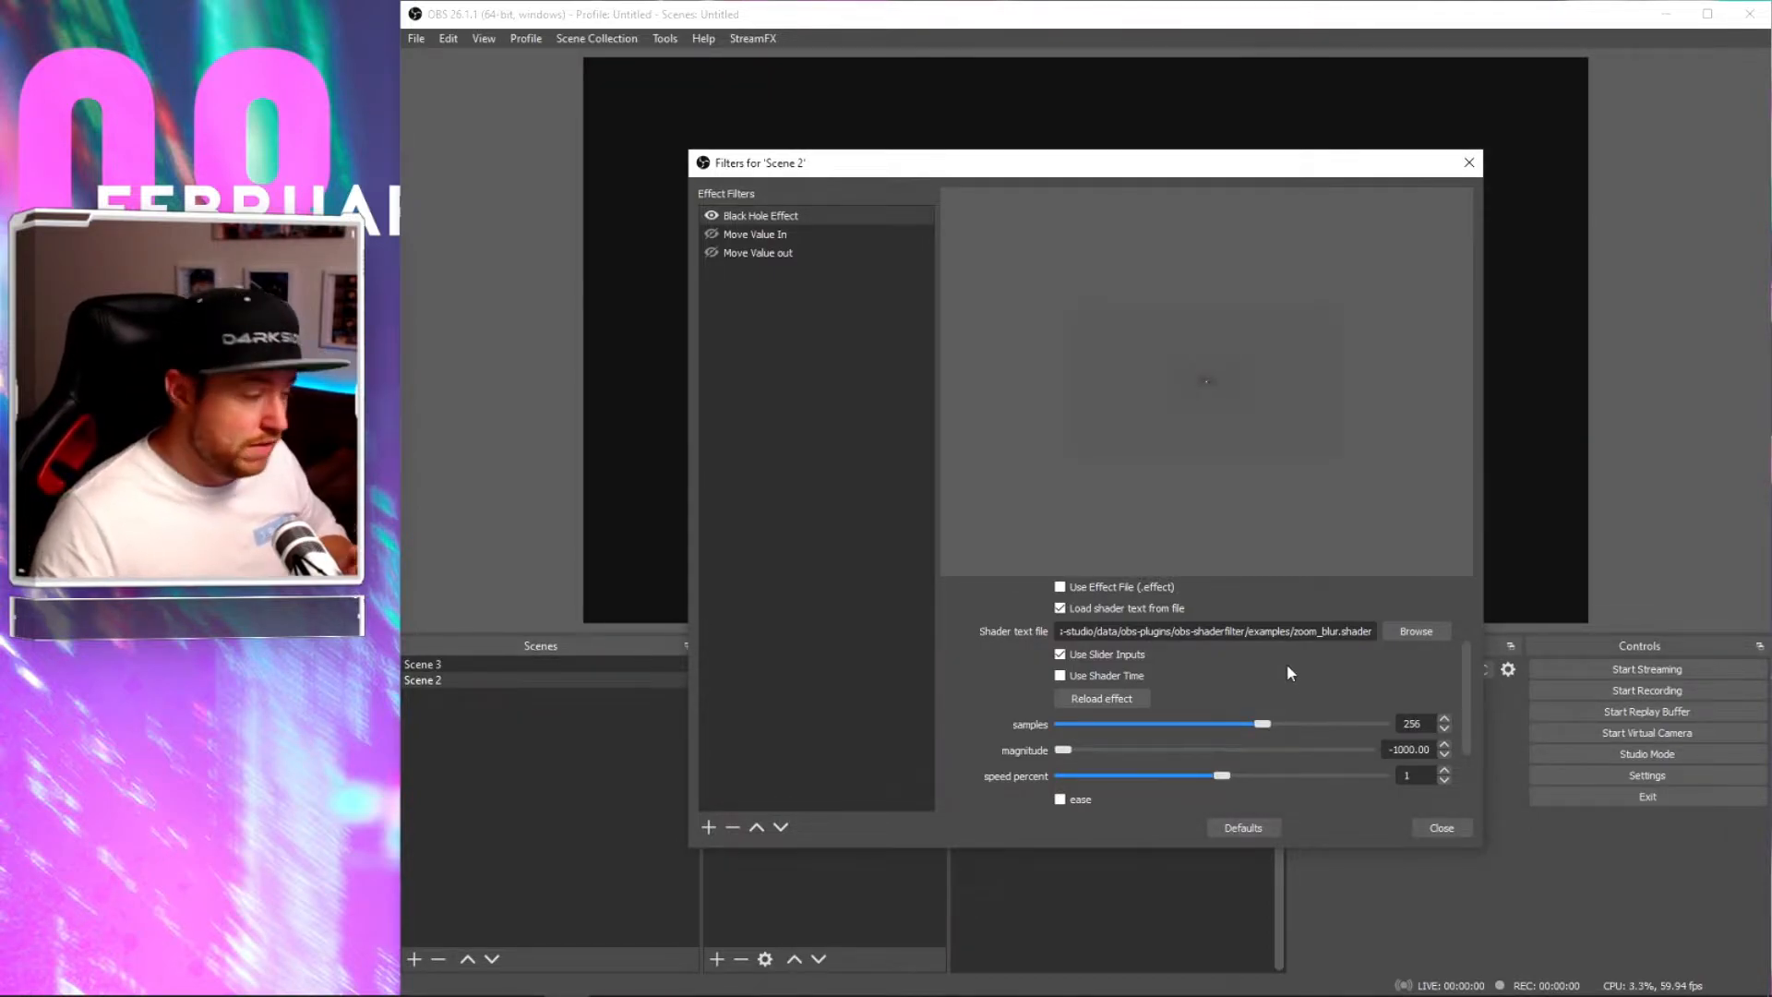
# Step: Add a Move Value filter named "black hole effect in" to Scene 2
pyautogui.click(713, 821)
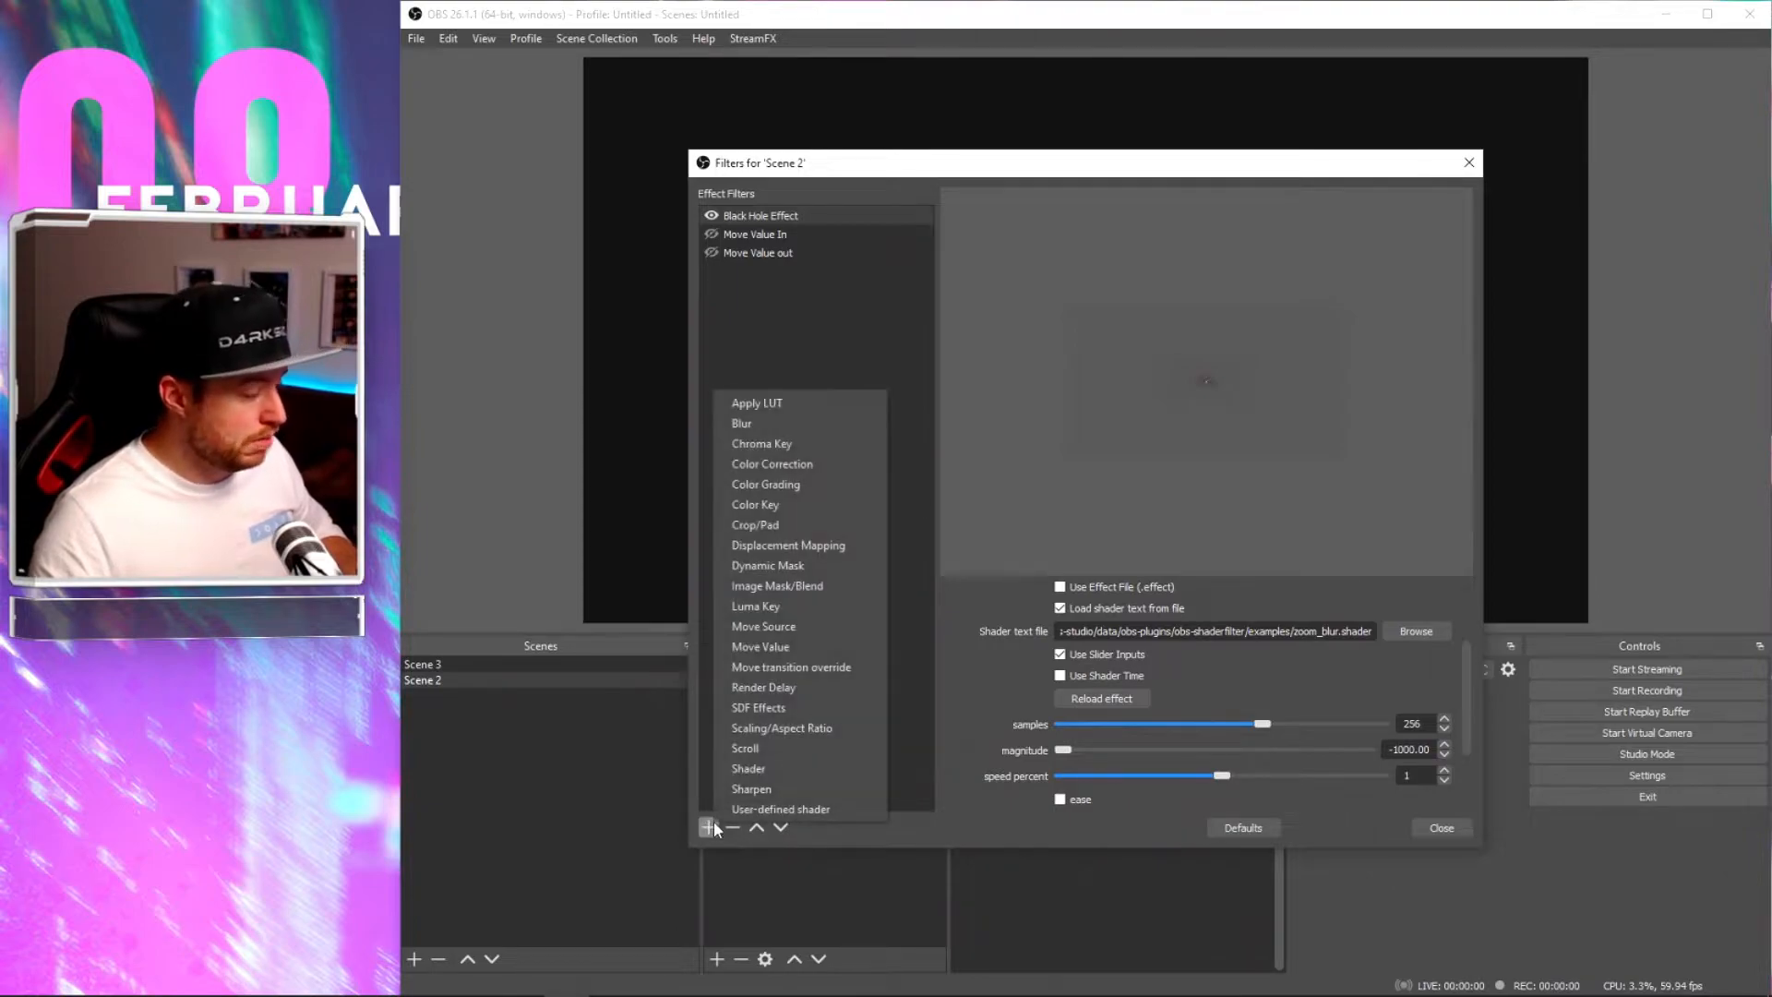
pyautogui.click(808, 647)
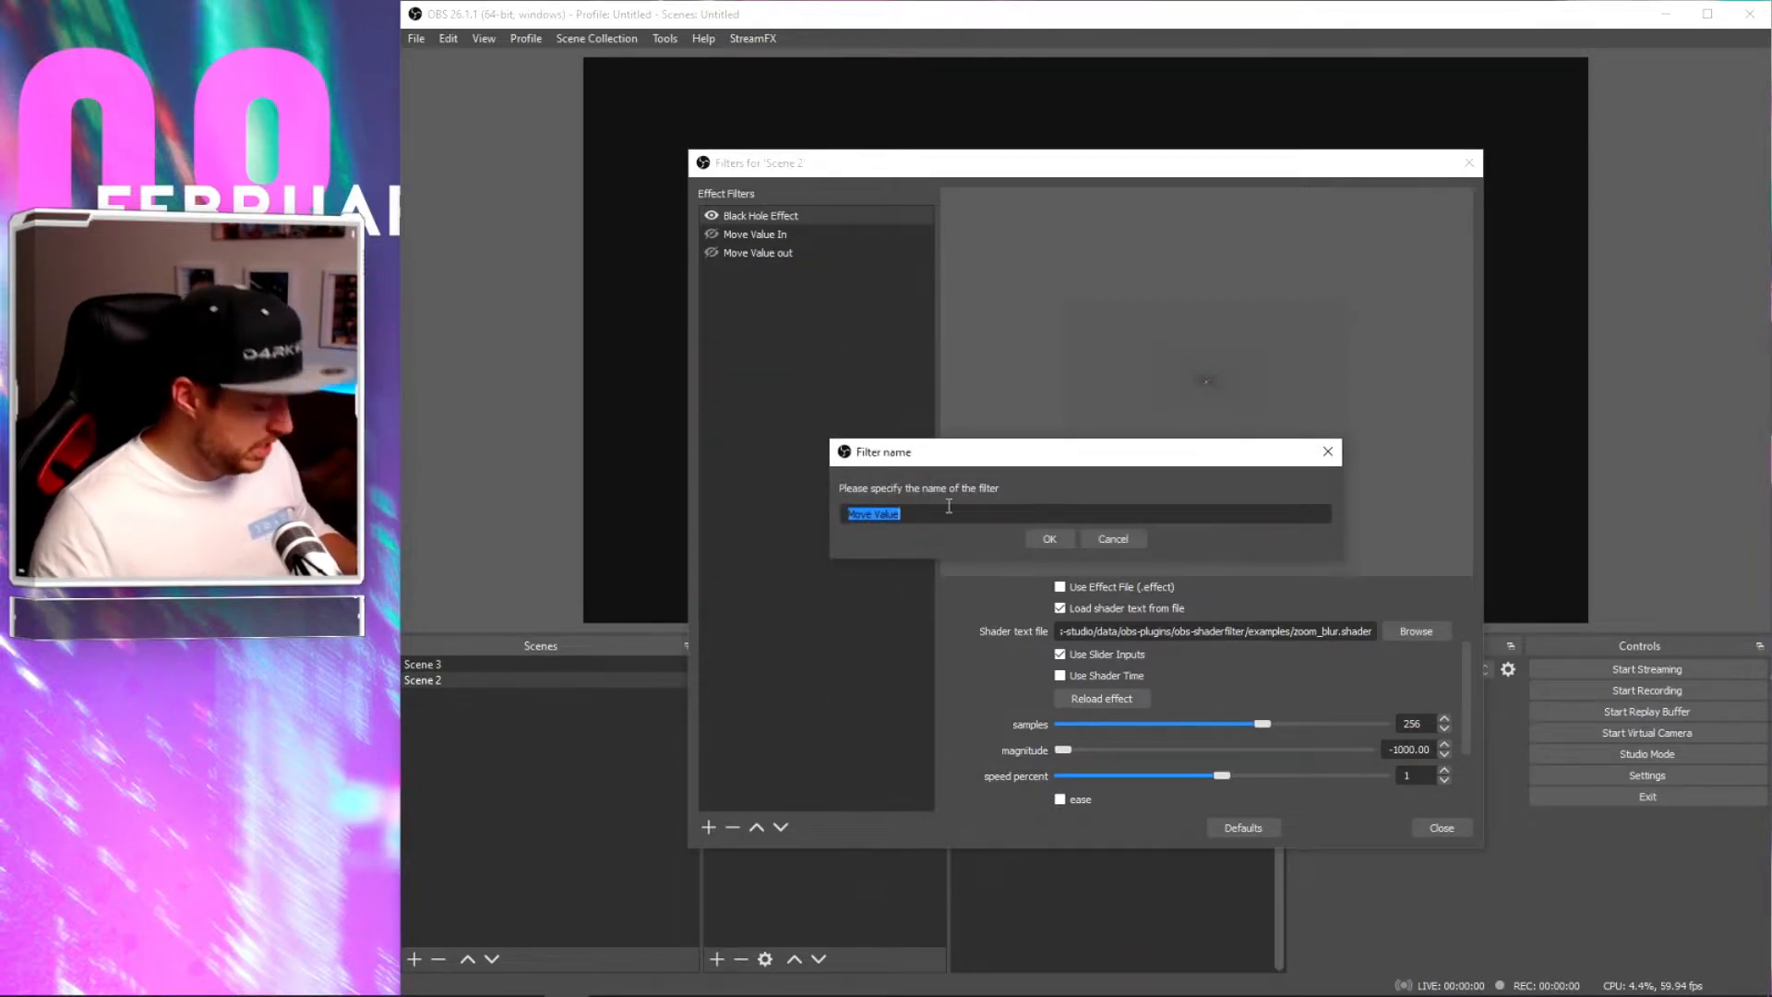
pyautogui.write('black hole effect in')
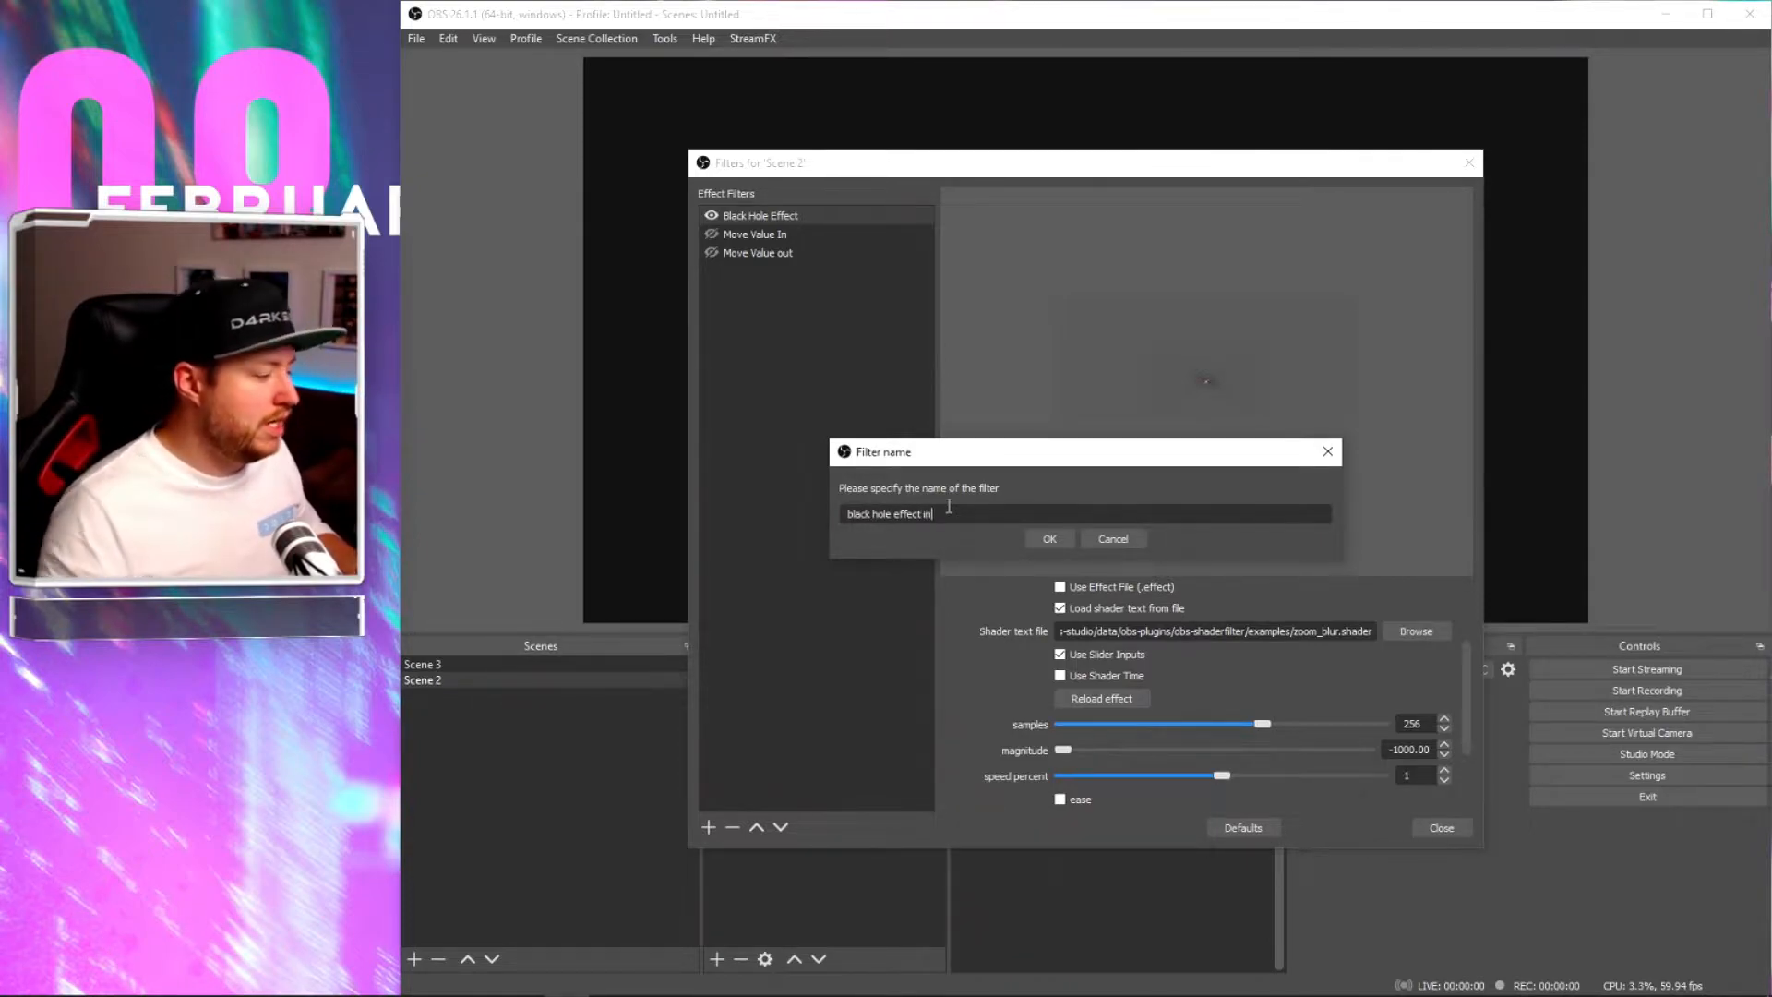
pyautogui.click(1061, 541)
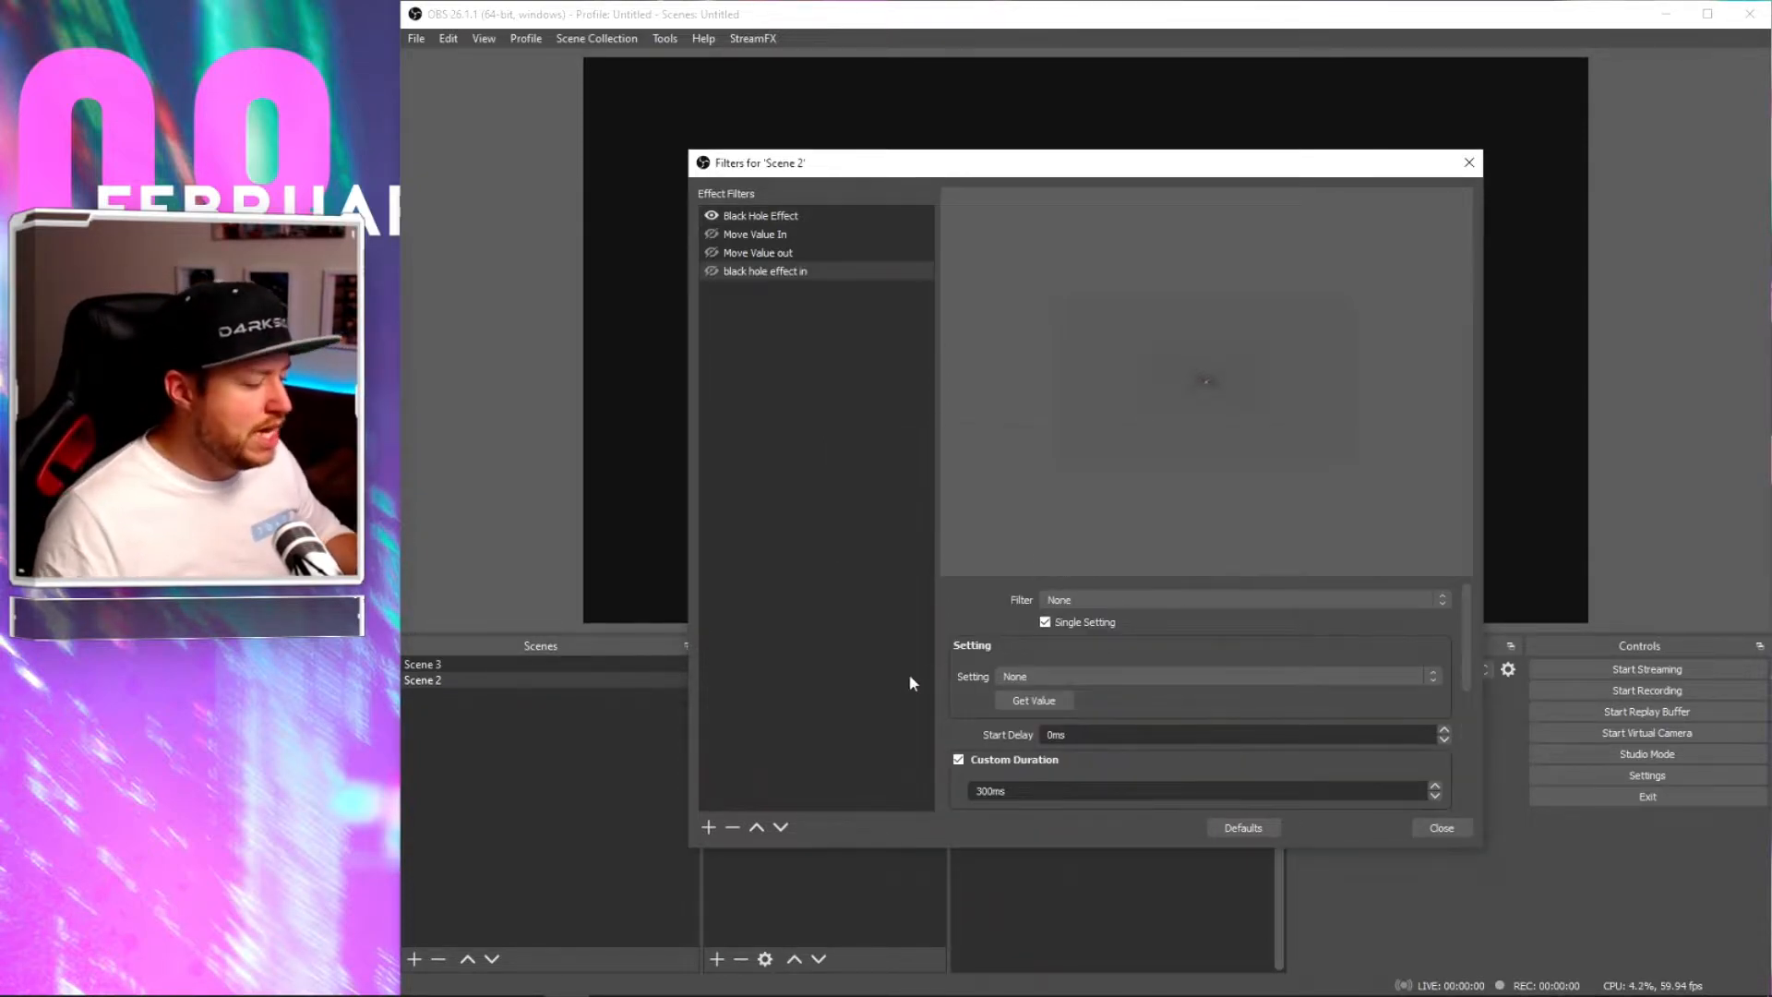
# Step: Target the Black Hole Effect with the new move filter, turn off Single Setting, and widen the filters window to show all values
pyautogui.click(1084, 602)
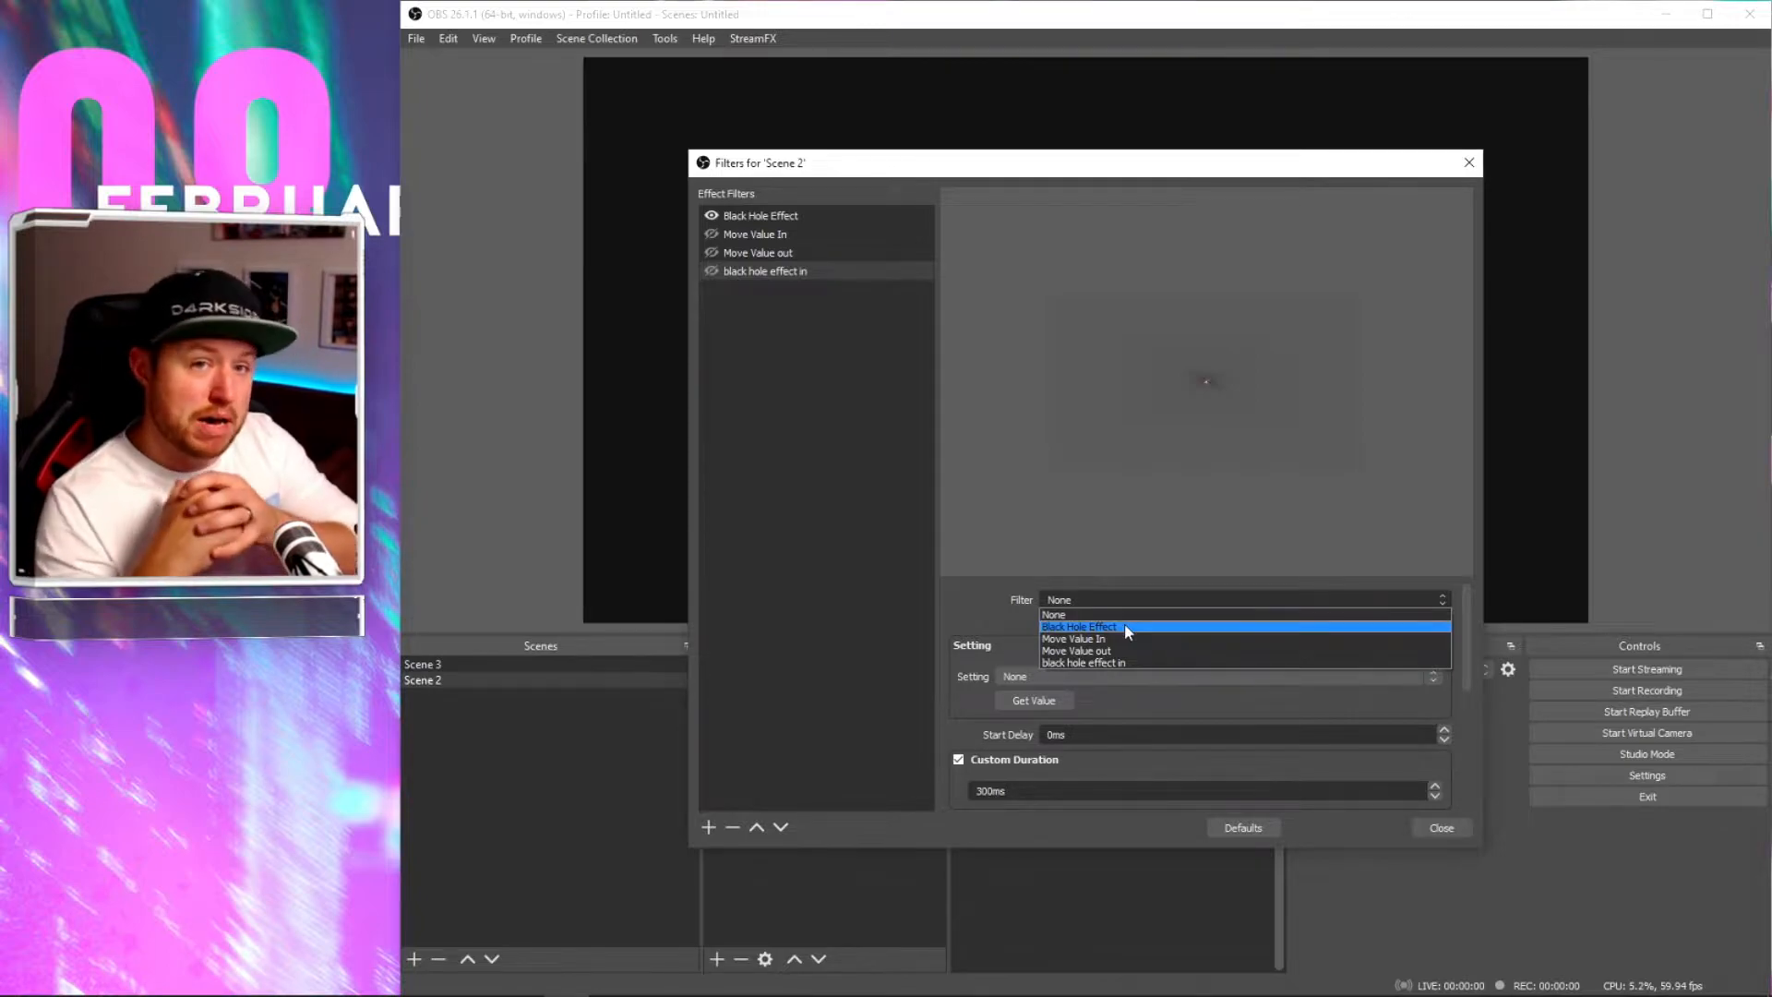
pyautogui.click(1127, 627)
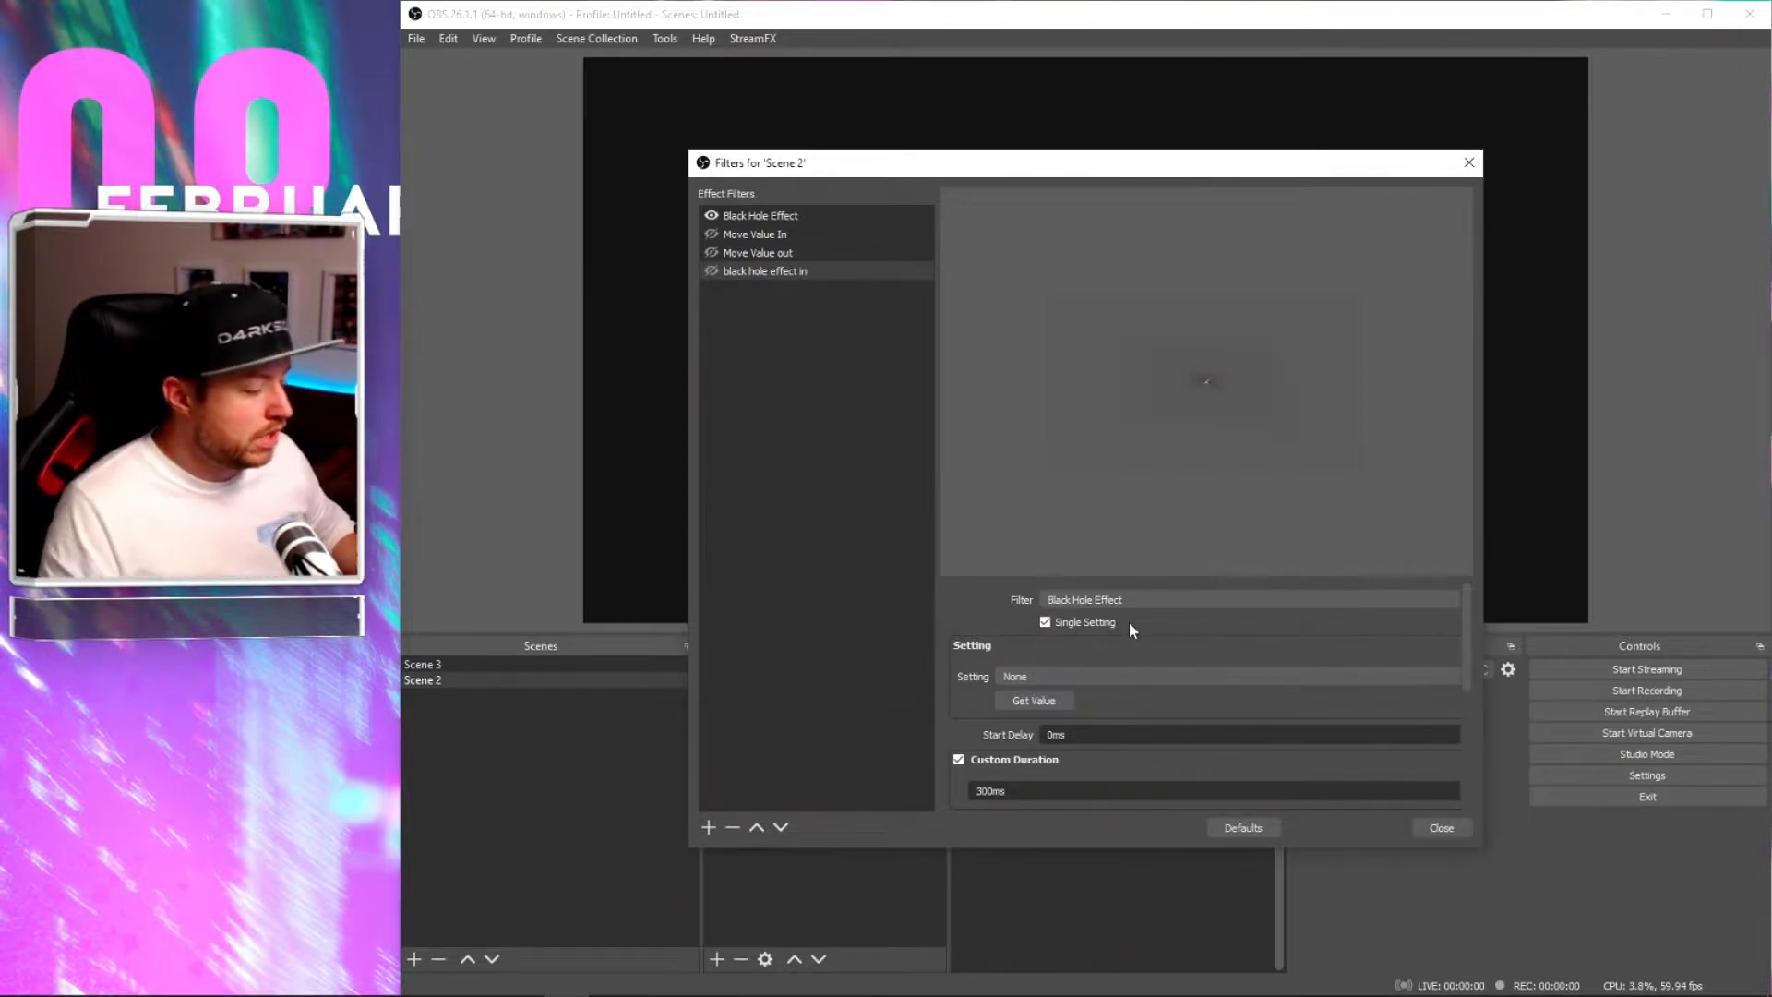
pyautogui.click(1045, 623)
pyautogui.scroll(-3, 1017, 684)
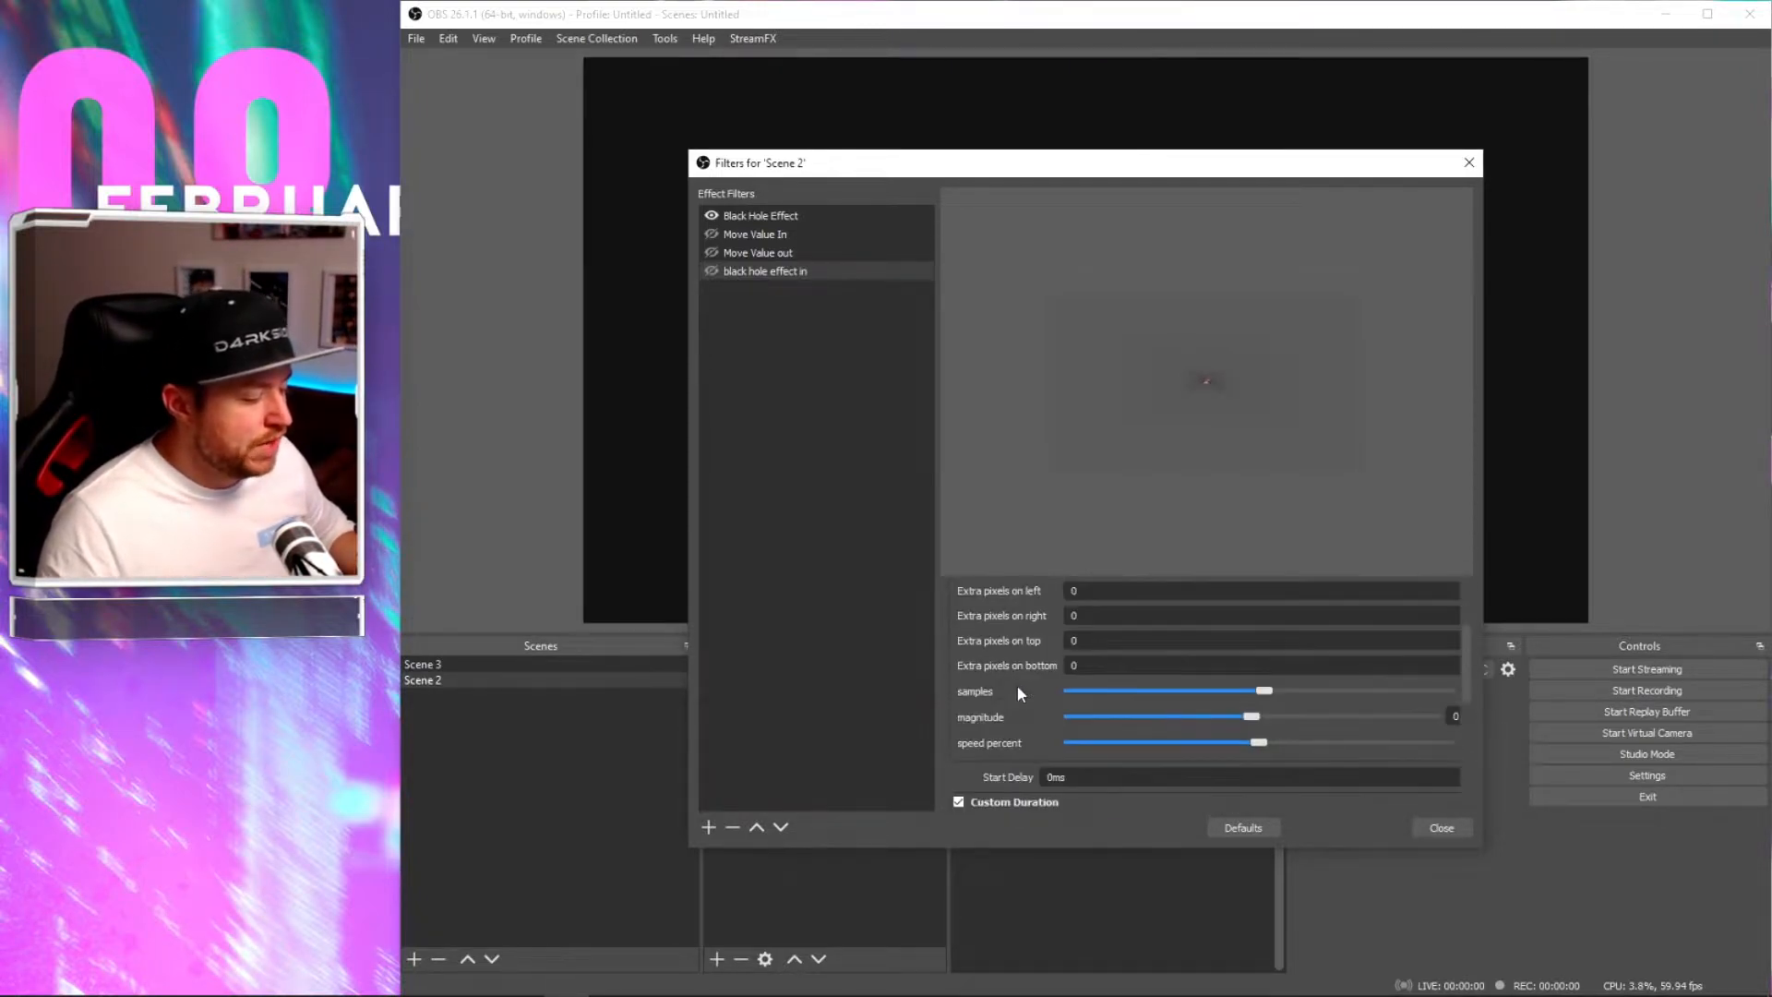
pyautogui.scroll(-1, 1049, 643)
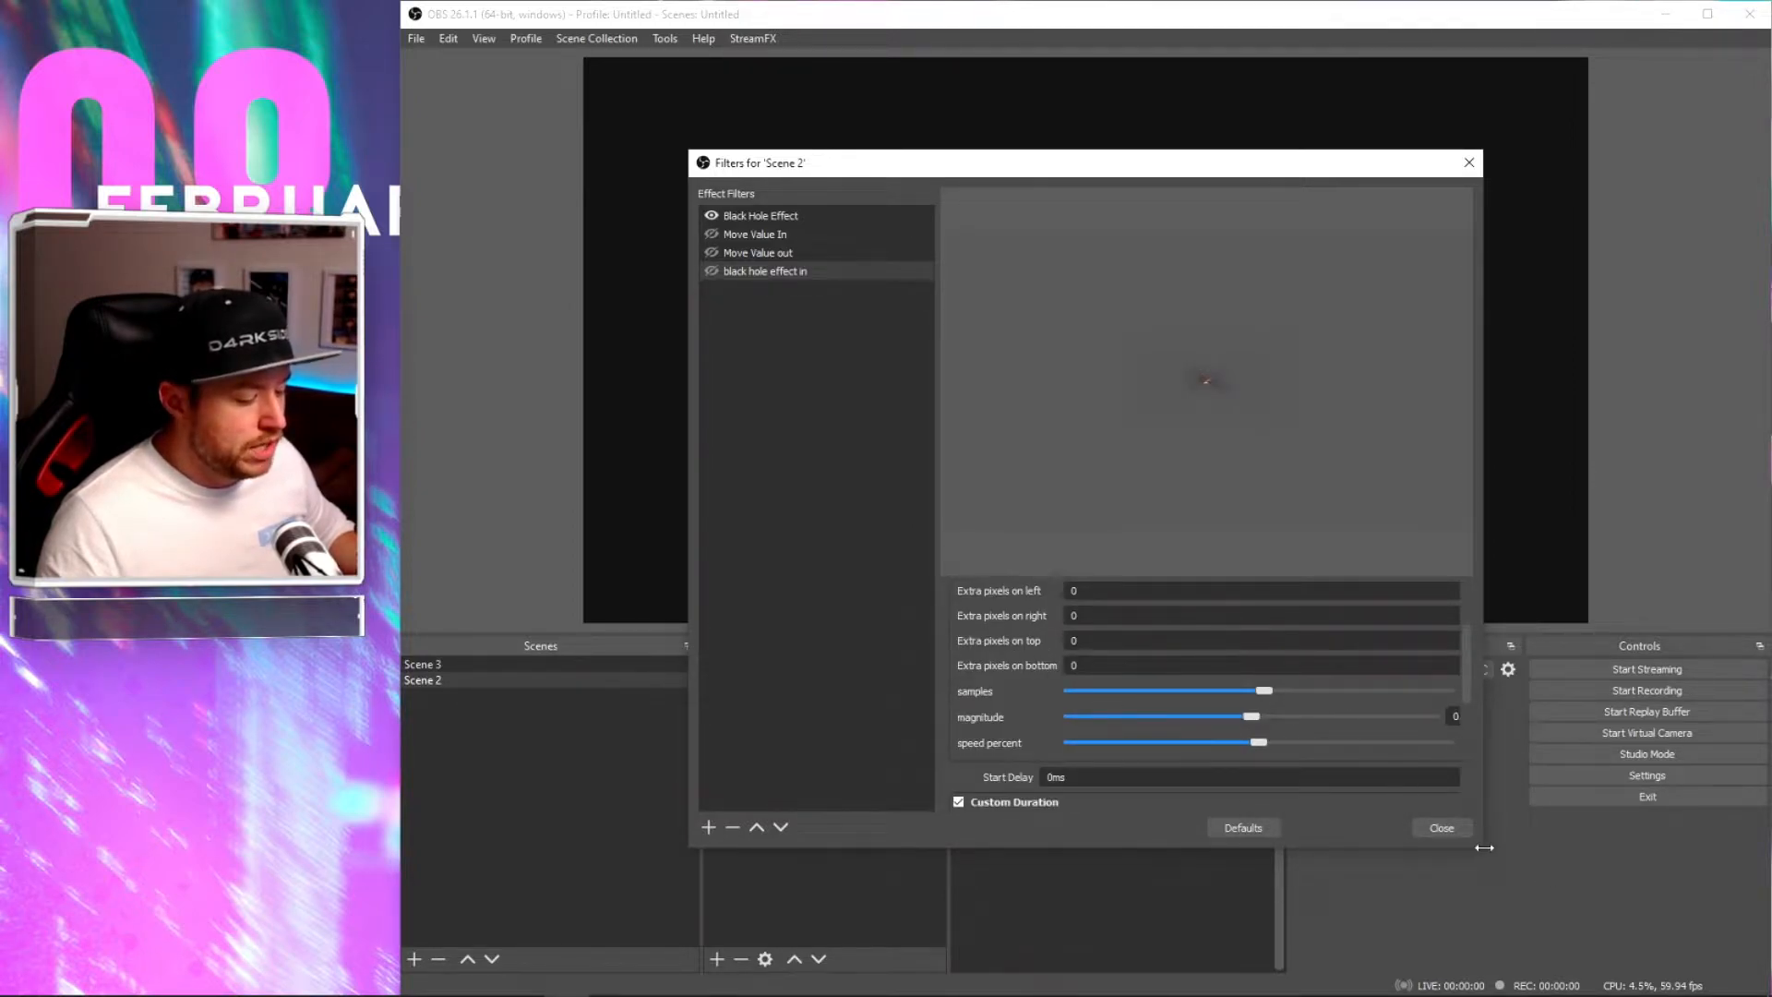
pyautogui.moveTo(1483, 847); pyautogui.dragTo(1583, 855)
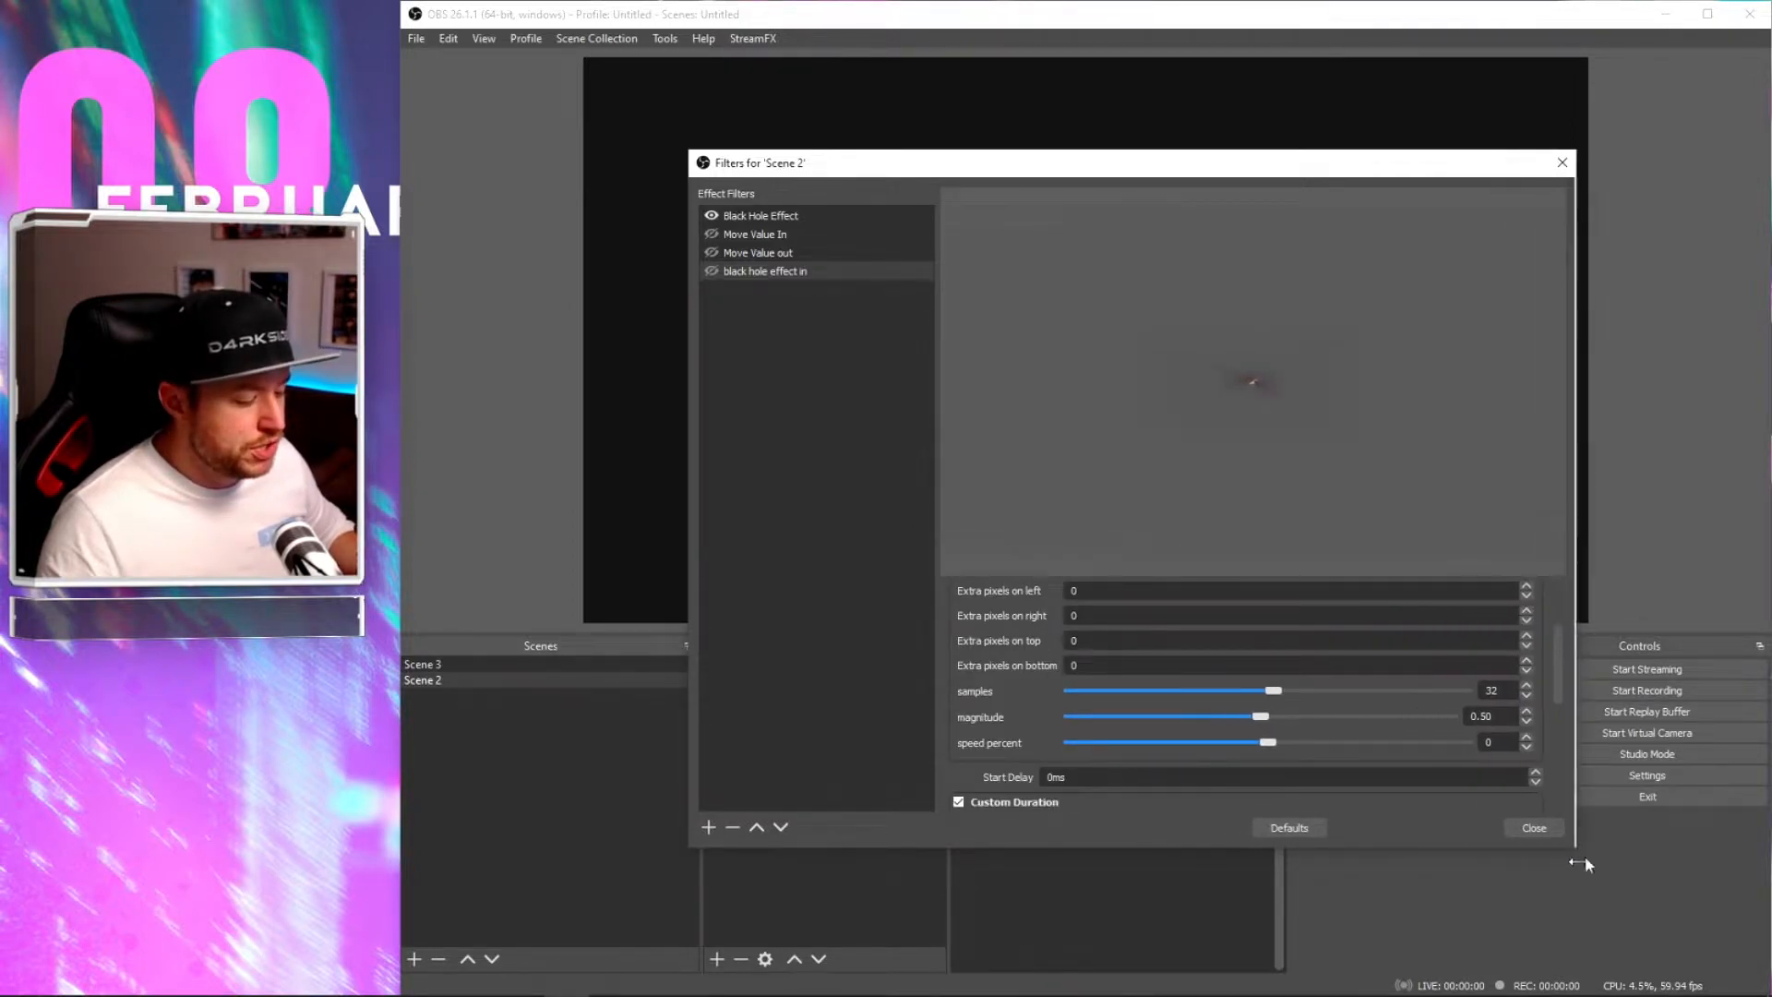
# Step: Review the Black Hole Effect's settings and fetch its current values into the "black hole effect in" filter
pyautogui.click(792, 216)
pyautogui.scroll(-3, 1430, 724)
pyautogui.click(778, 271)
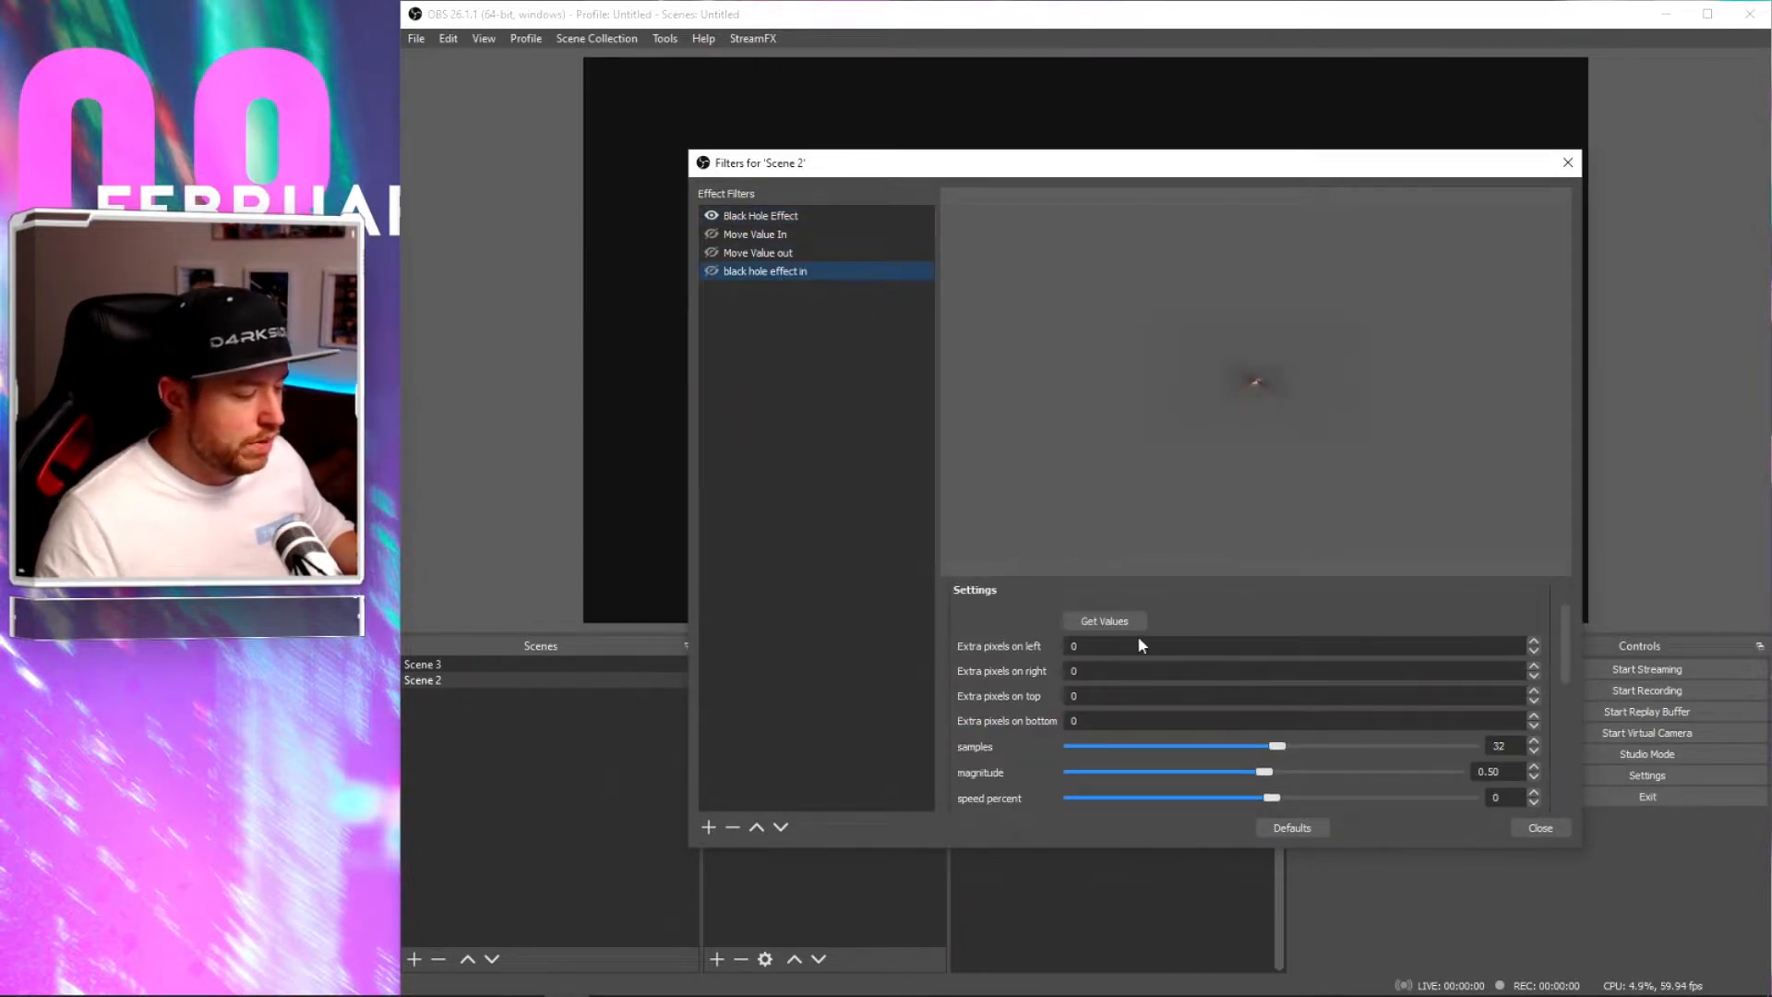
pyautogui.click(1114, 622)
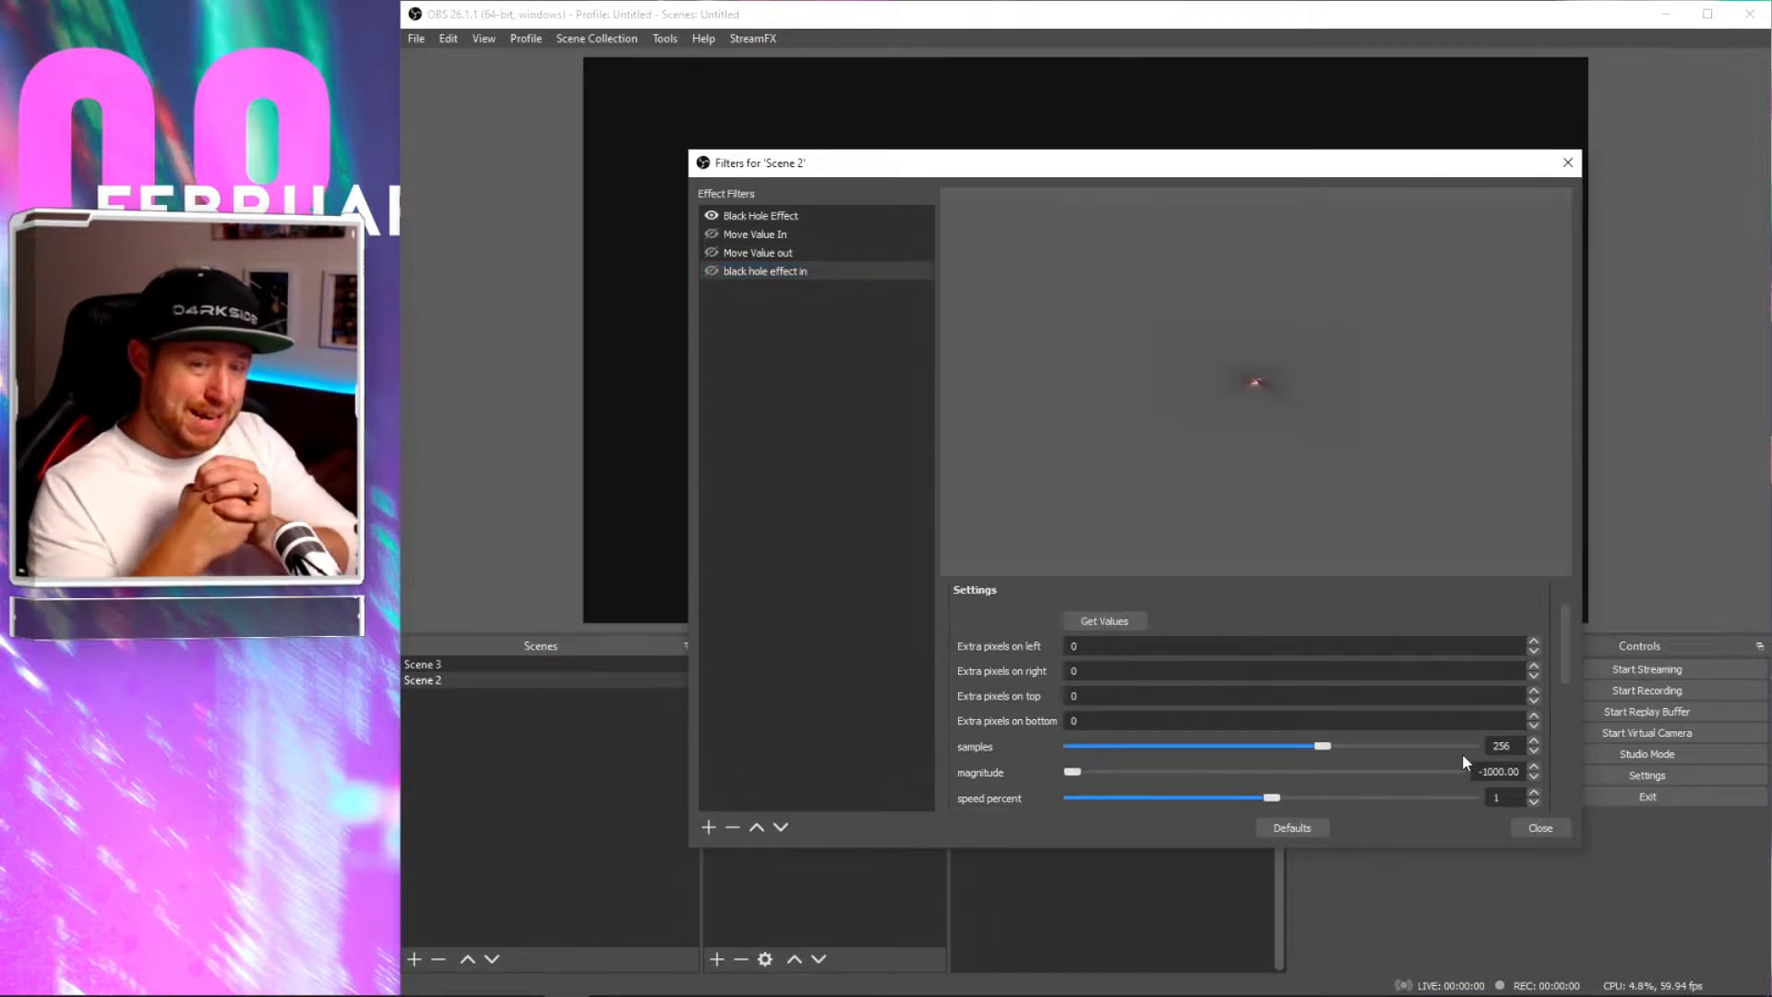
# Step: Set the move filter's custom duration to 6000 ms and its end delay to 5000 ms
pyautogui.scroll(-2, 1425, 753)
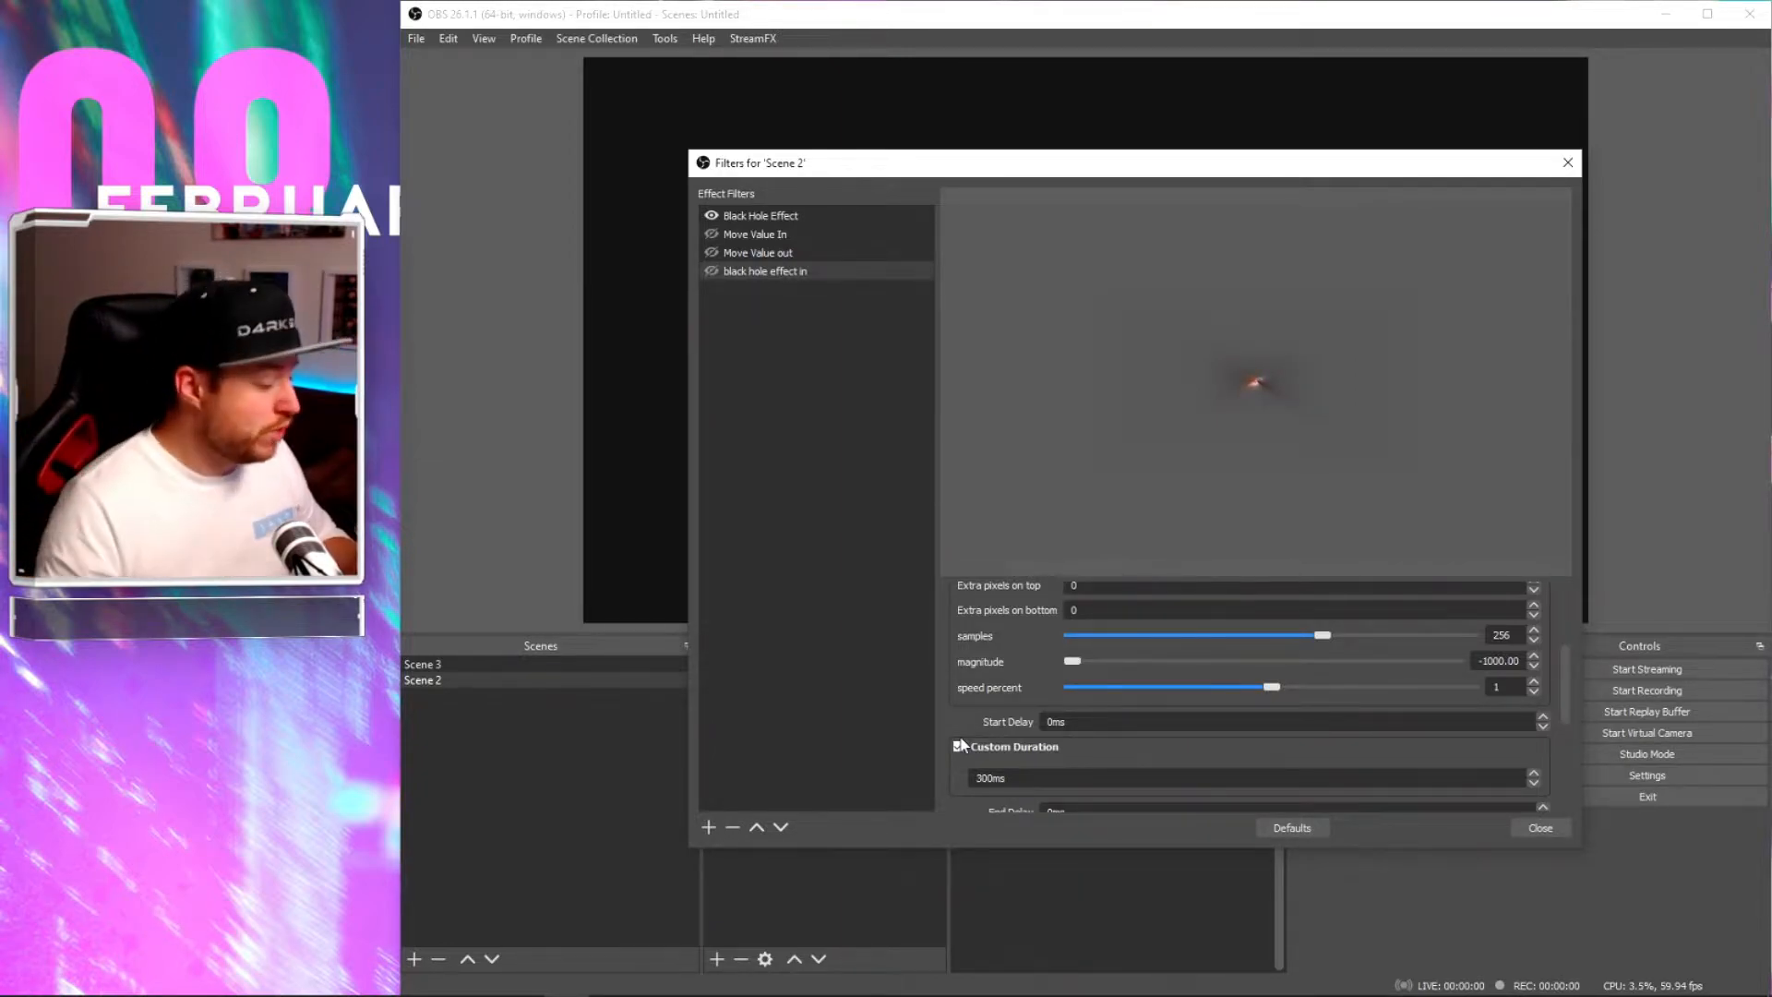
pyautogui.scroll(-1, 971, 707)
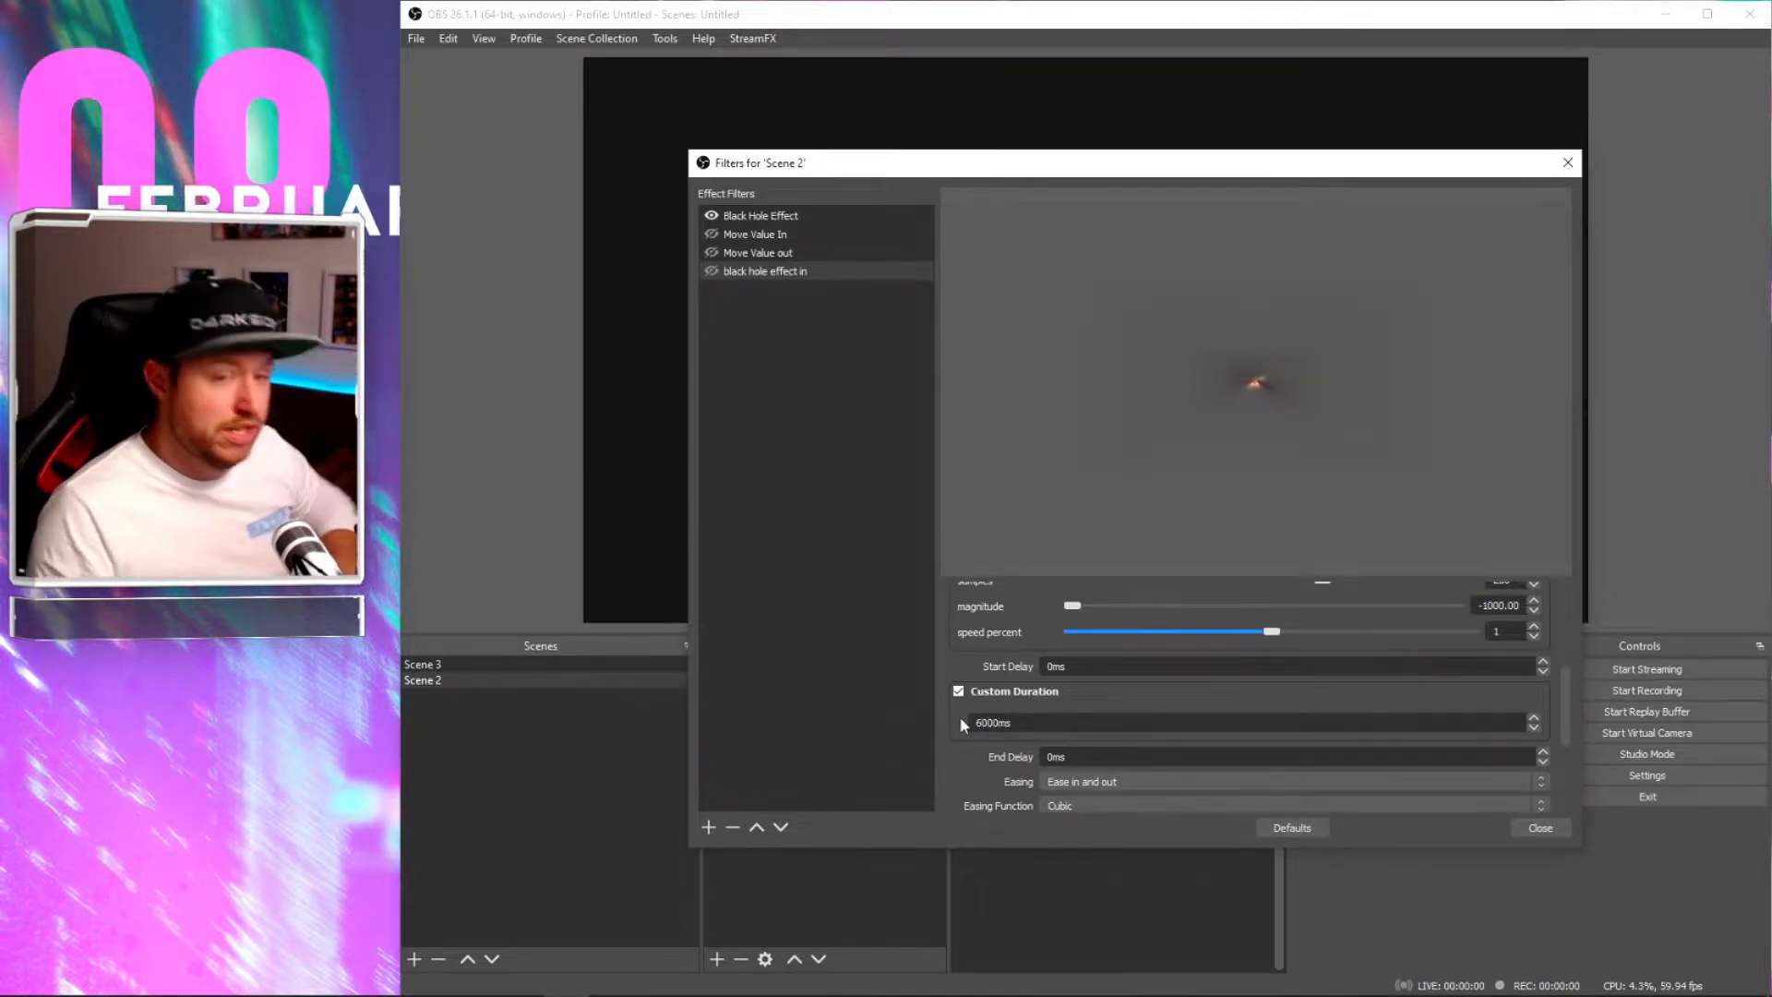
pyautogui.scroll(-1, 1028, 729)
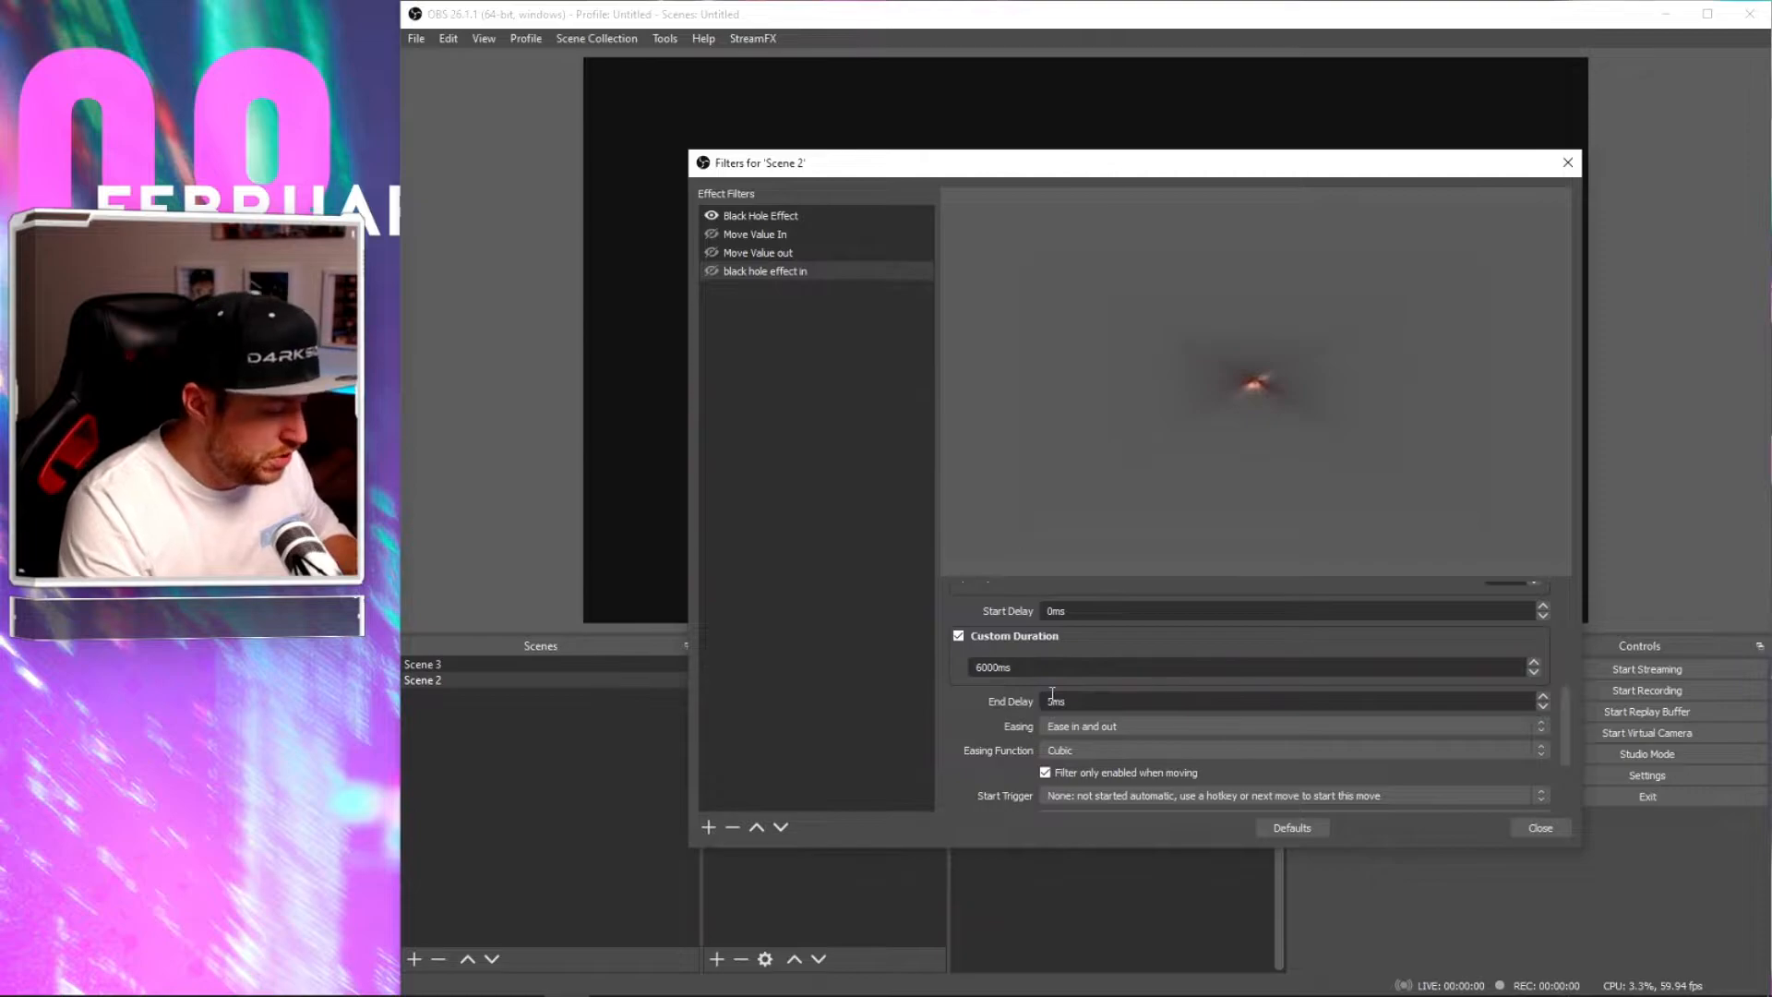
pyautogui.write('00')
pyautogui.scroll(-1, 945, 736)
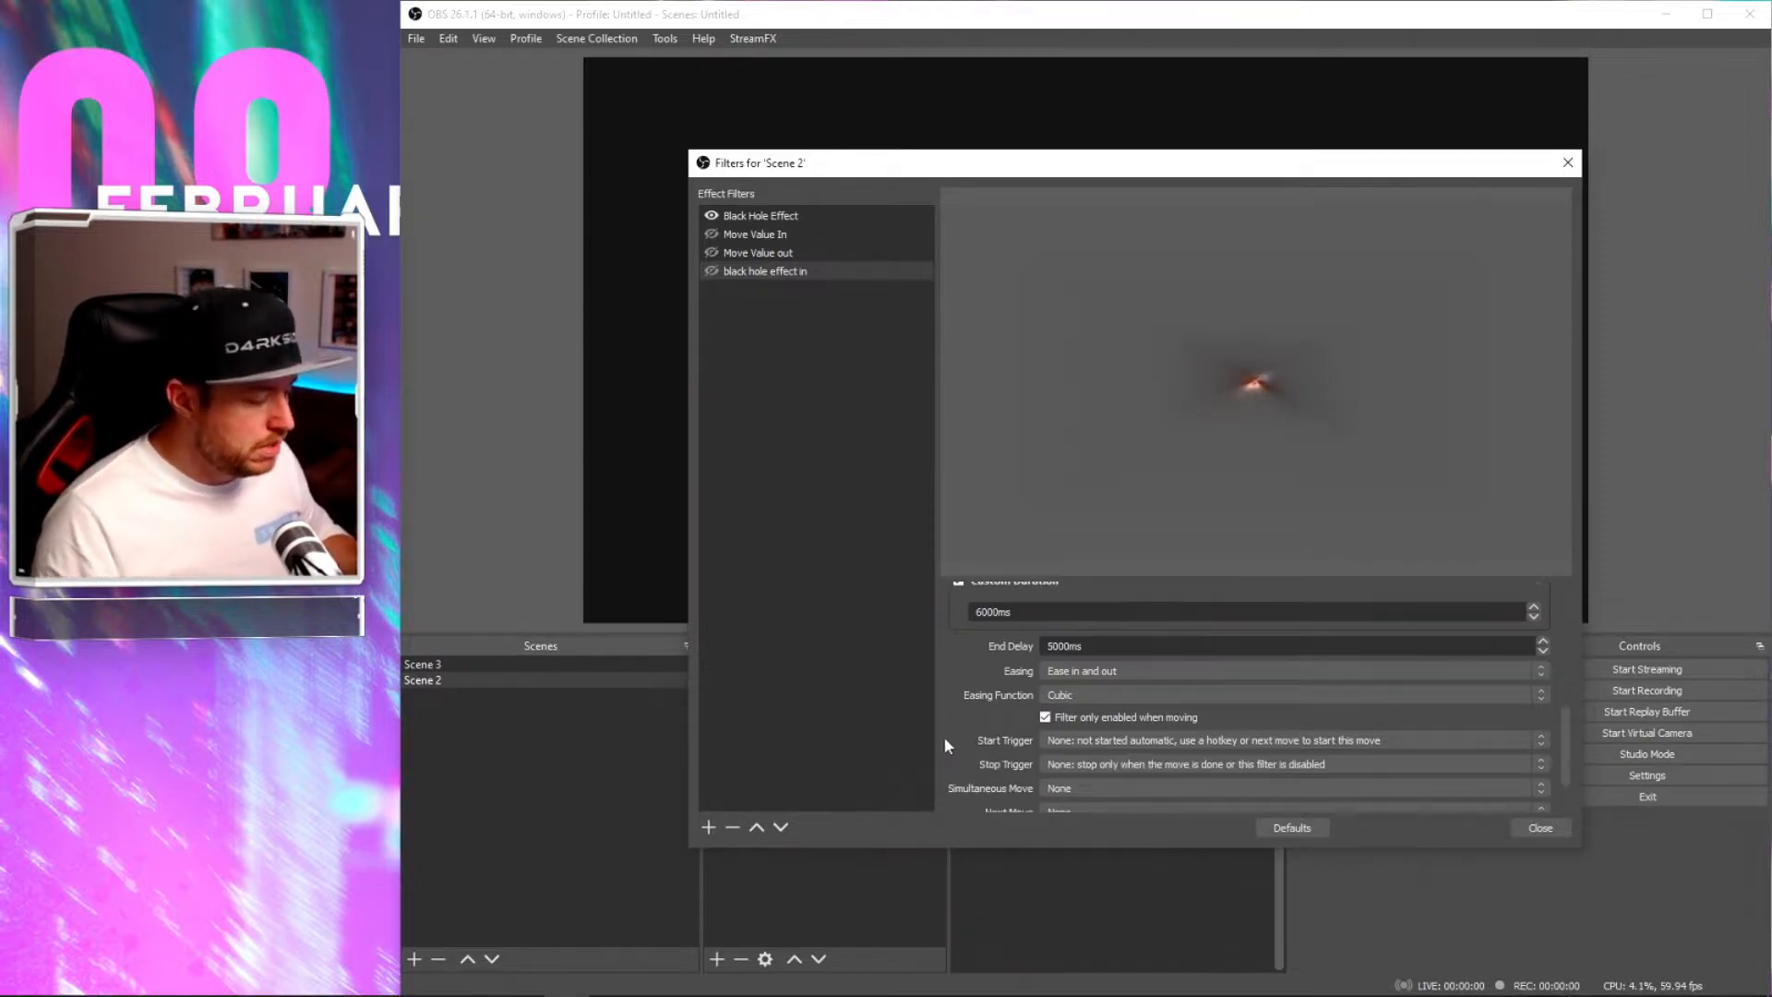
# Step: Choose Ease in and out easing with the Quadratic easing function for the "black hole effect in" filter
pyautogui.click(1056, 674)
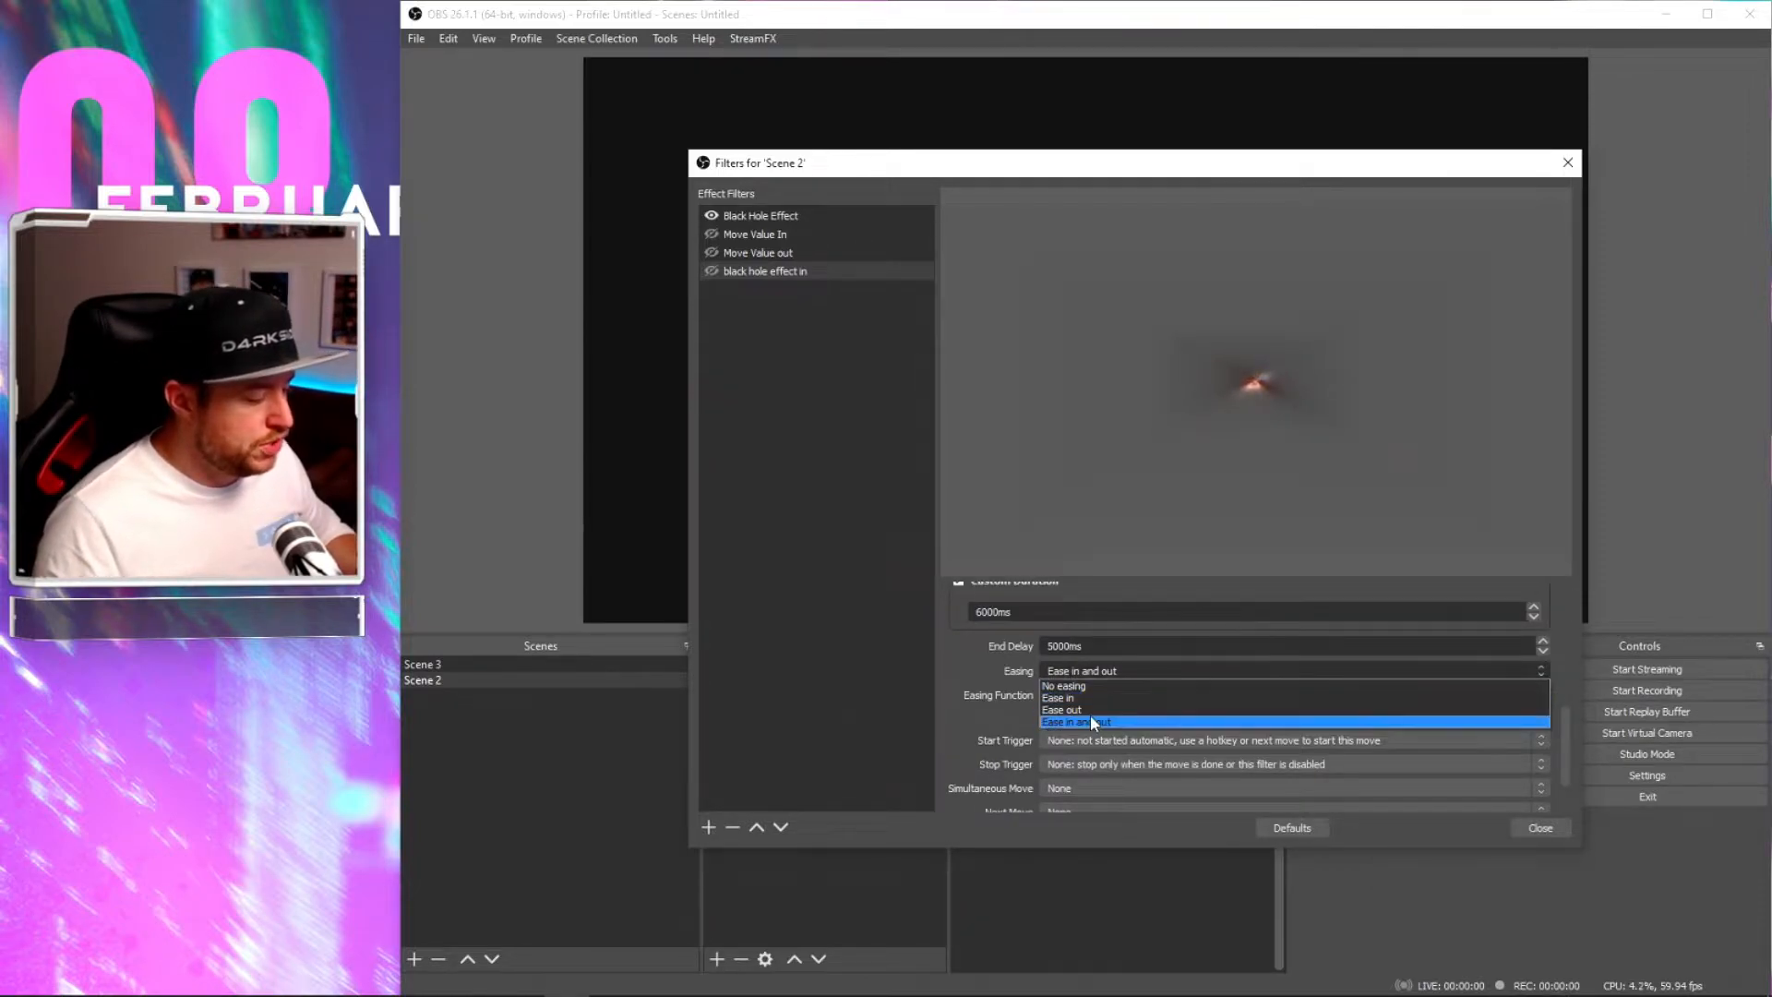
pyautogui.click(1090, 715)
pyautogui.click(1095, 692)
pyautogui.click(1094, 715)
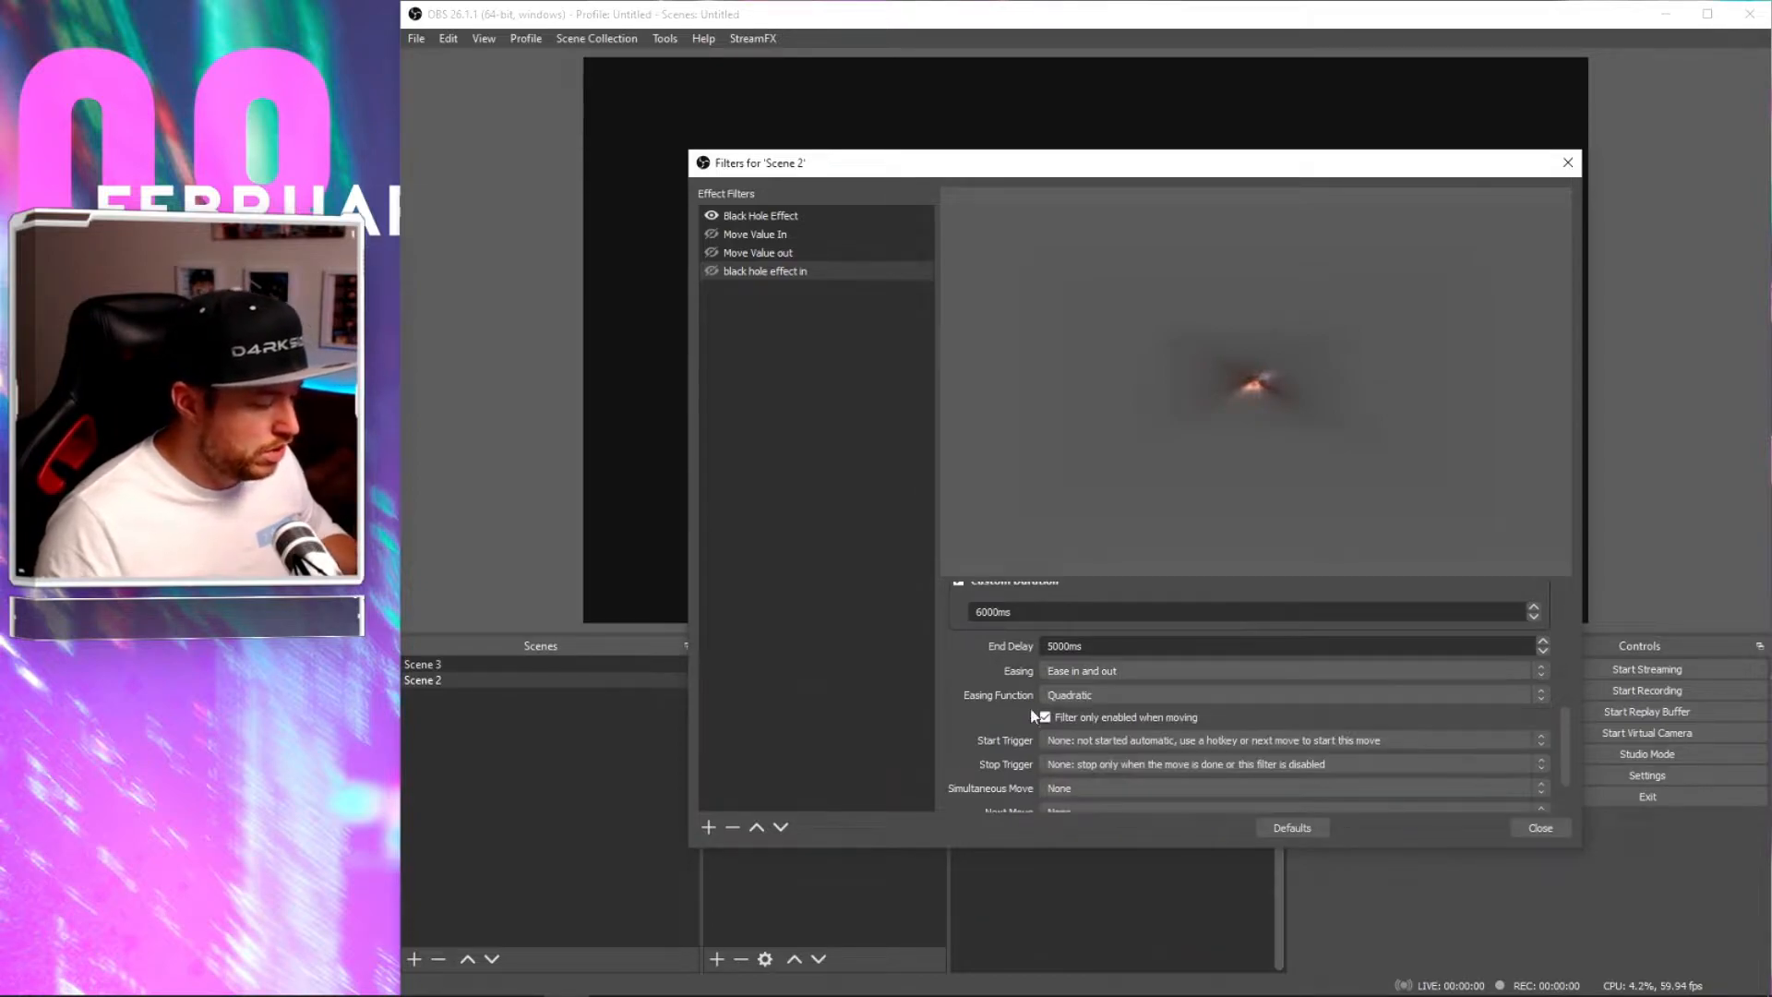
# Step: Set the "black hole effect in" filter's start trigger to Enable and its stop trigger to Hide, leaving Next Move at None
pyautogui.scroll(-1, 1016, 703)
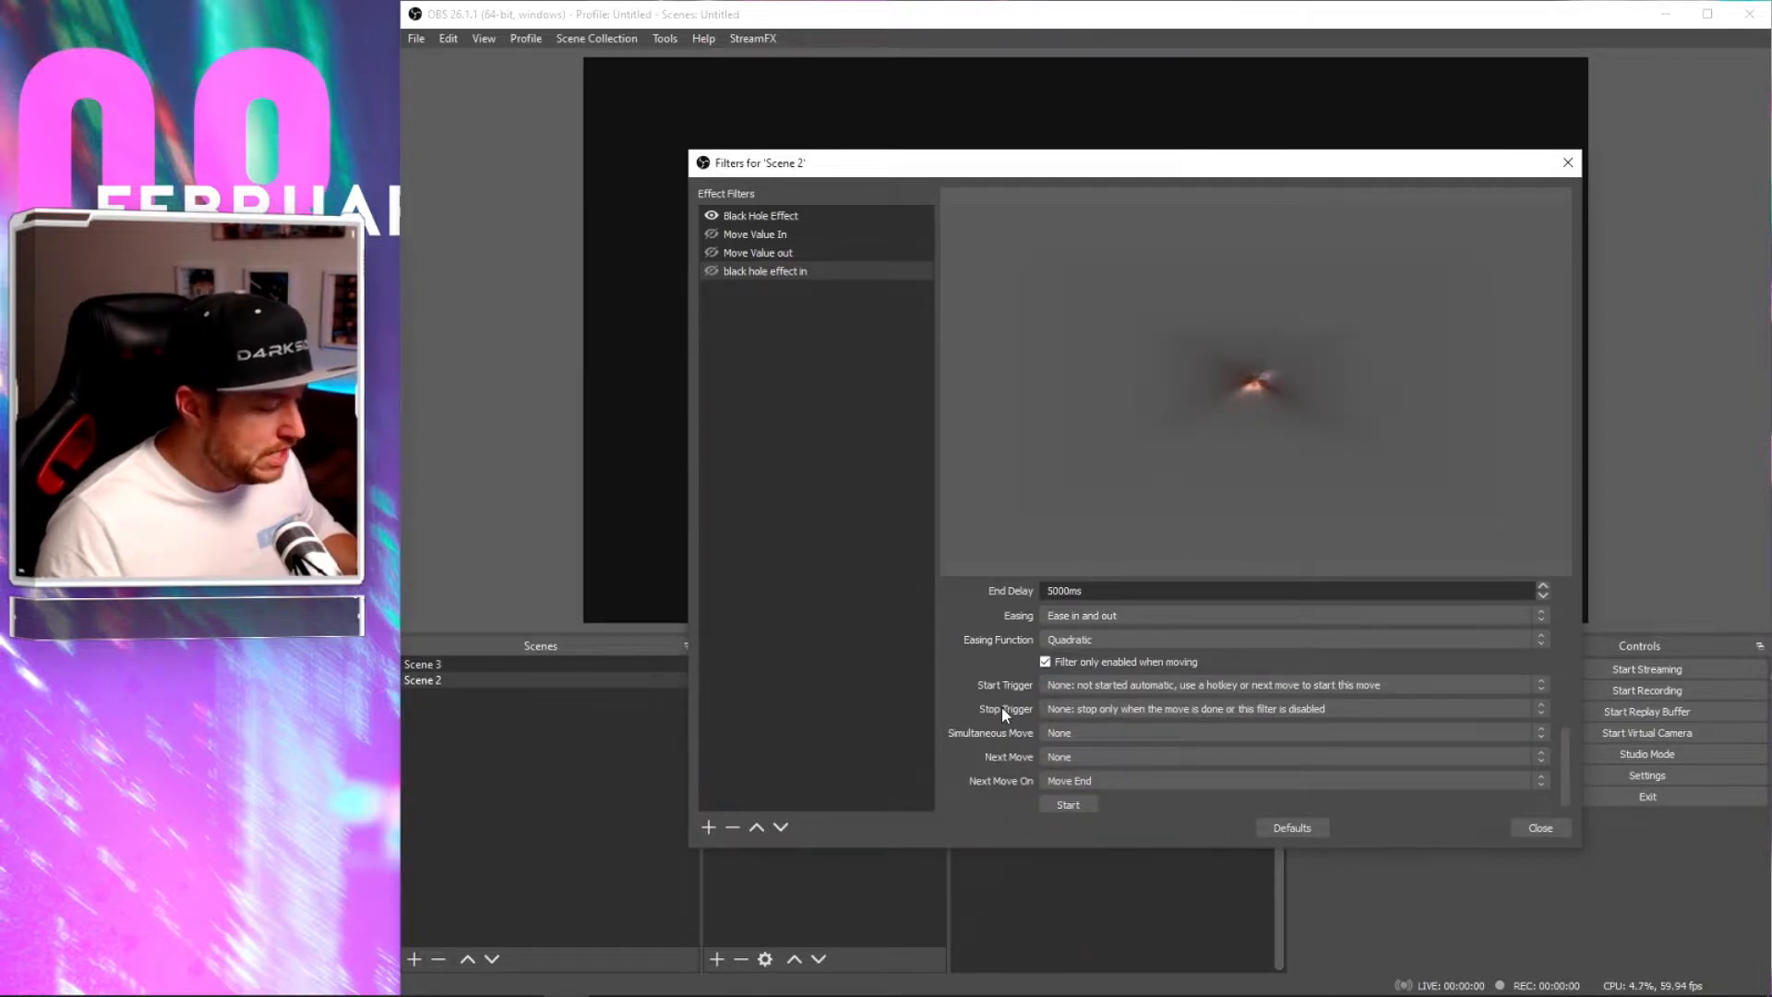
pyautogui.click(1078, 685)
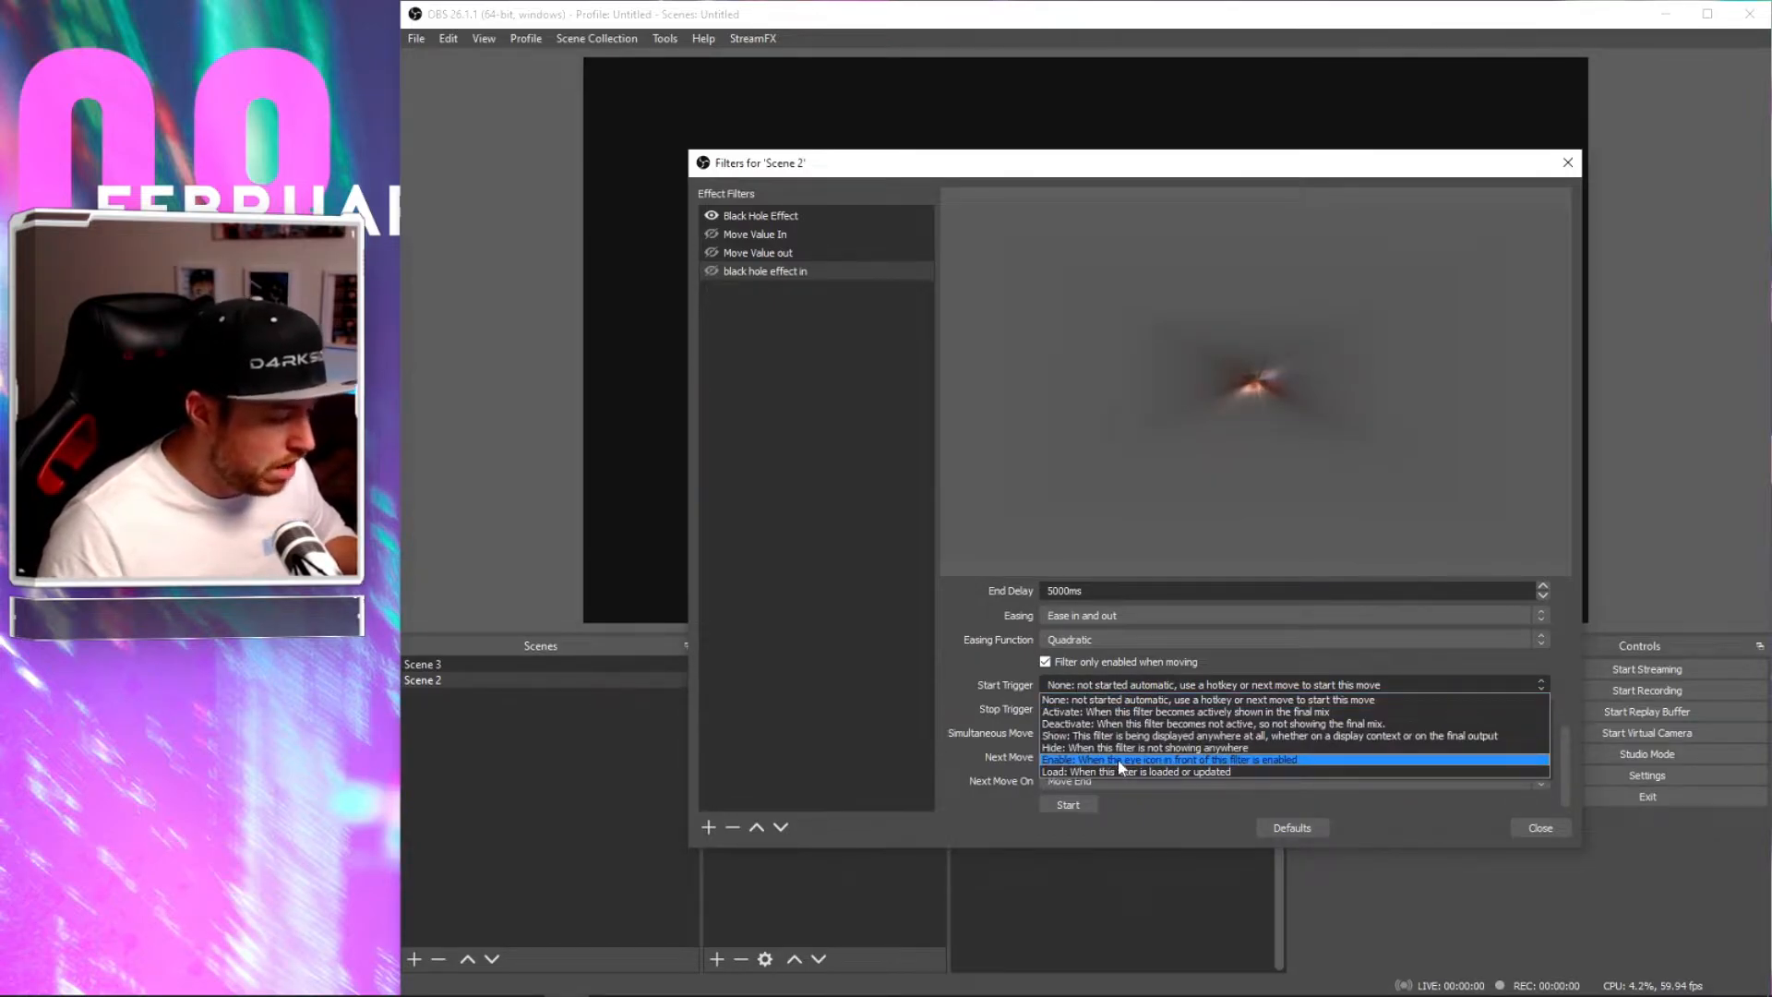
pyautogui.click(1202, 759)
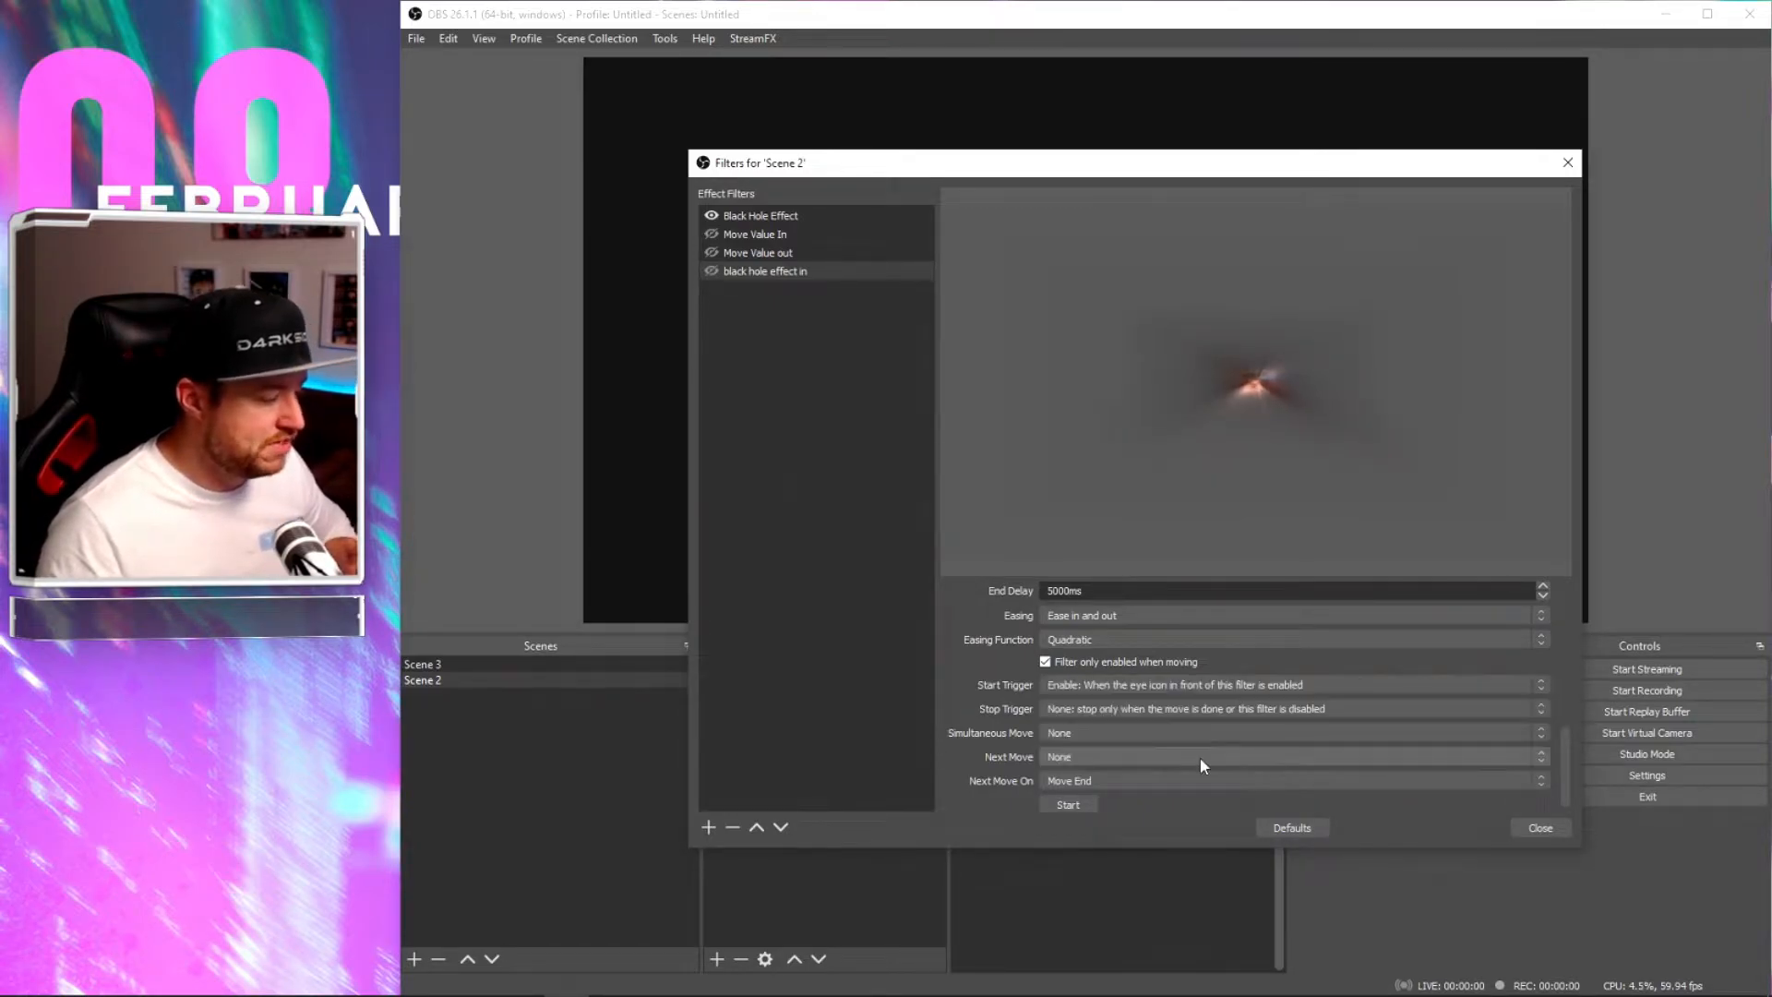
pyautogui.click(1133, 711)
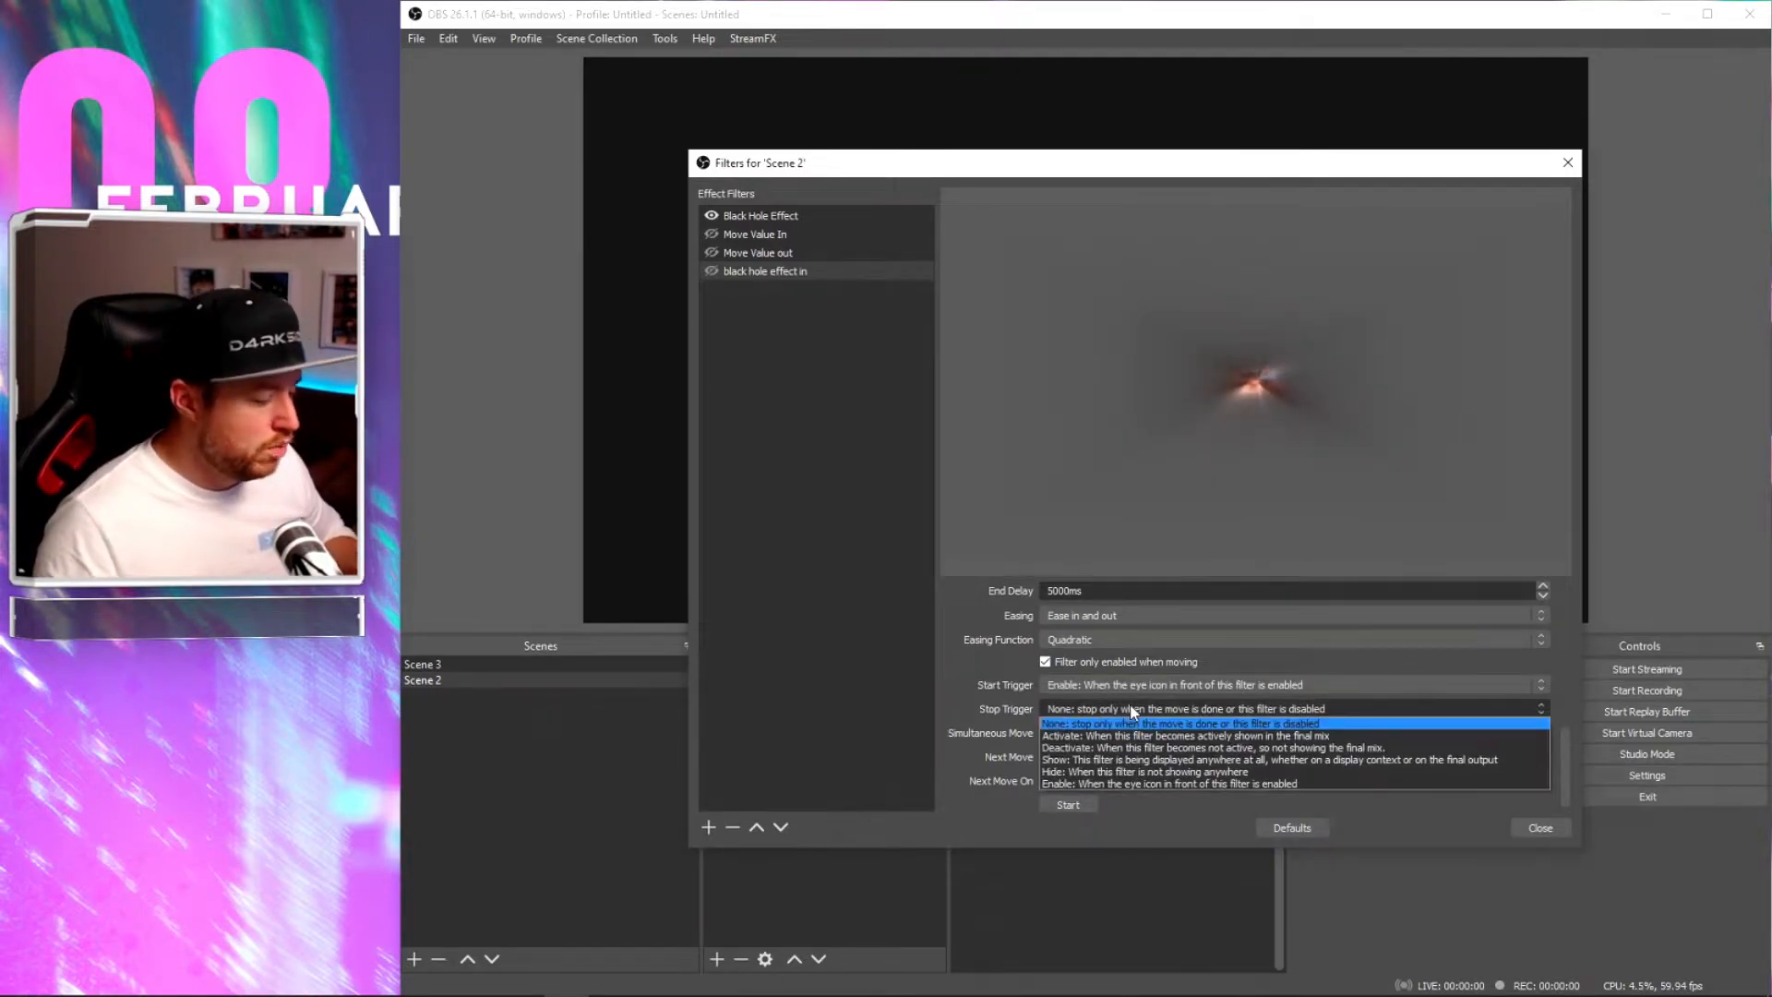
pyautogui.click(1111, 773)
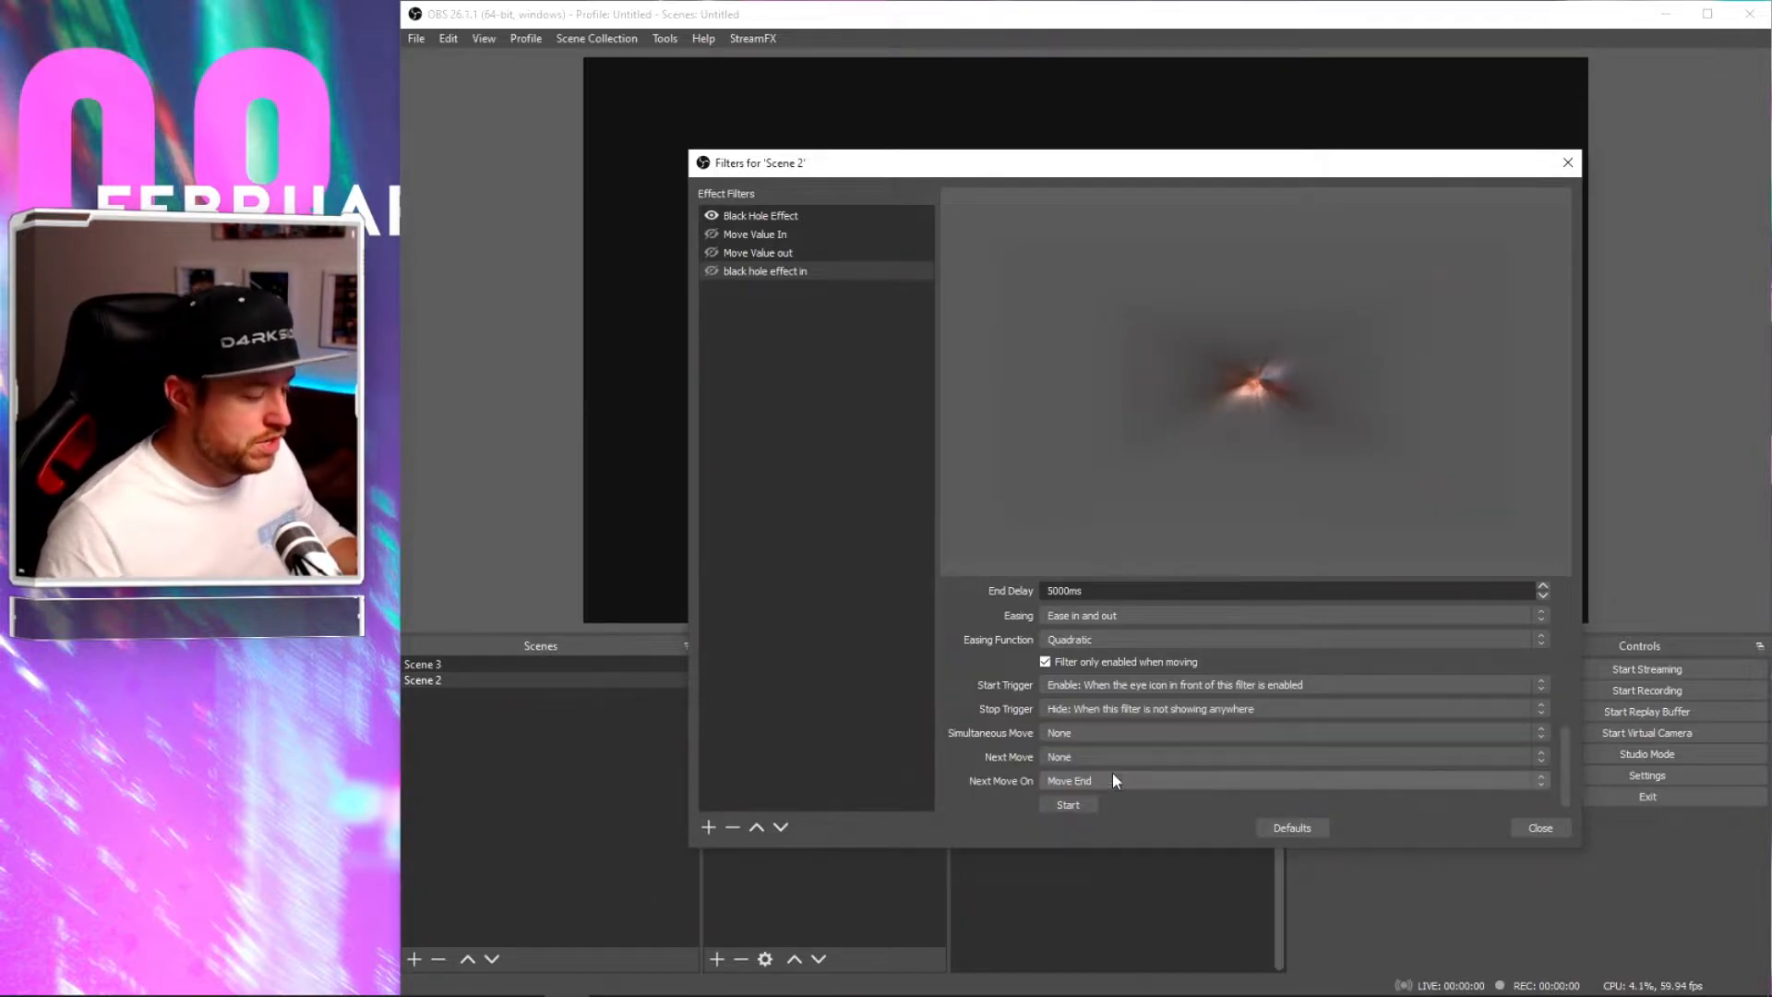
pyautogui.click(1089, 756)
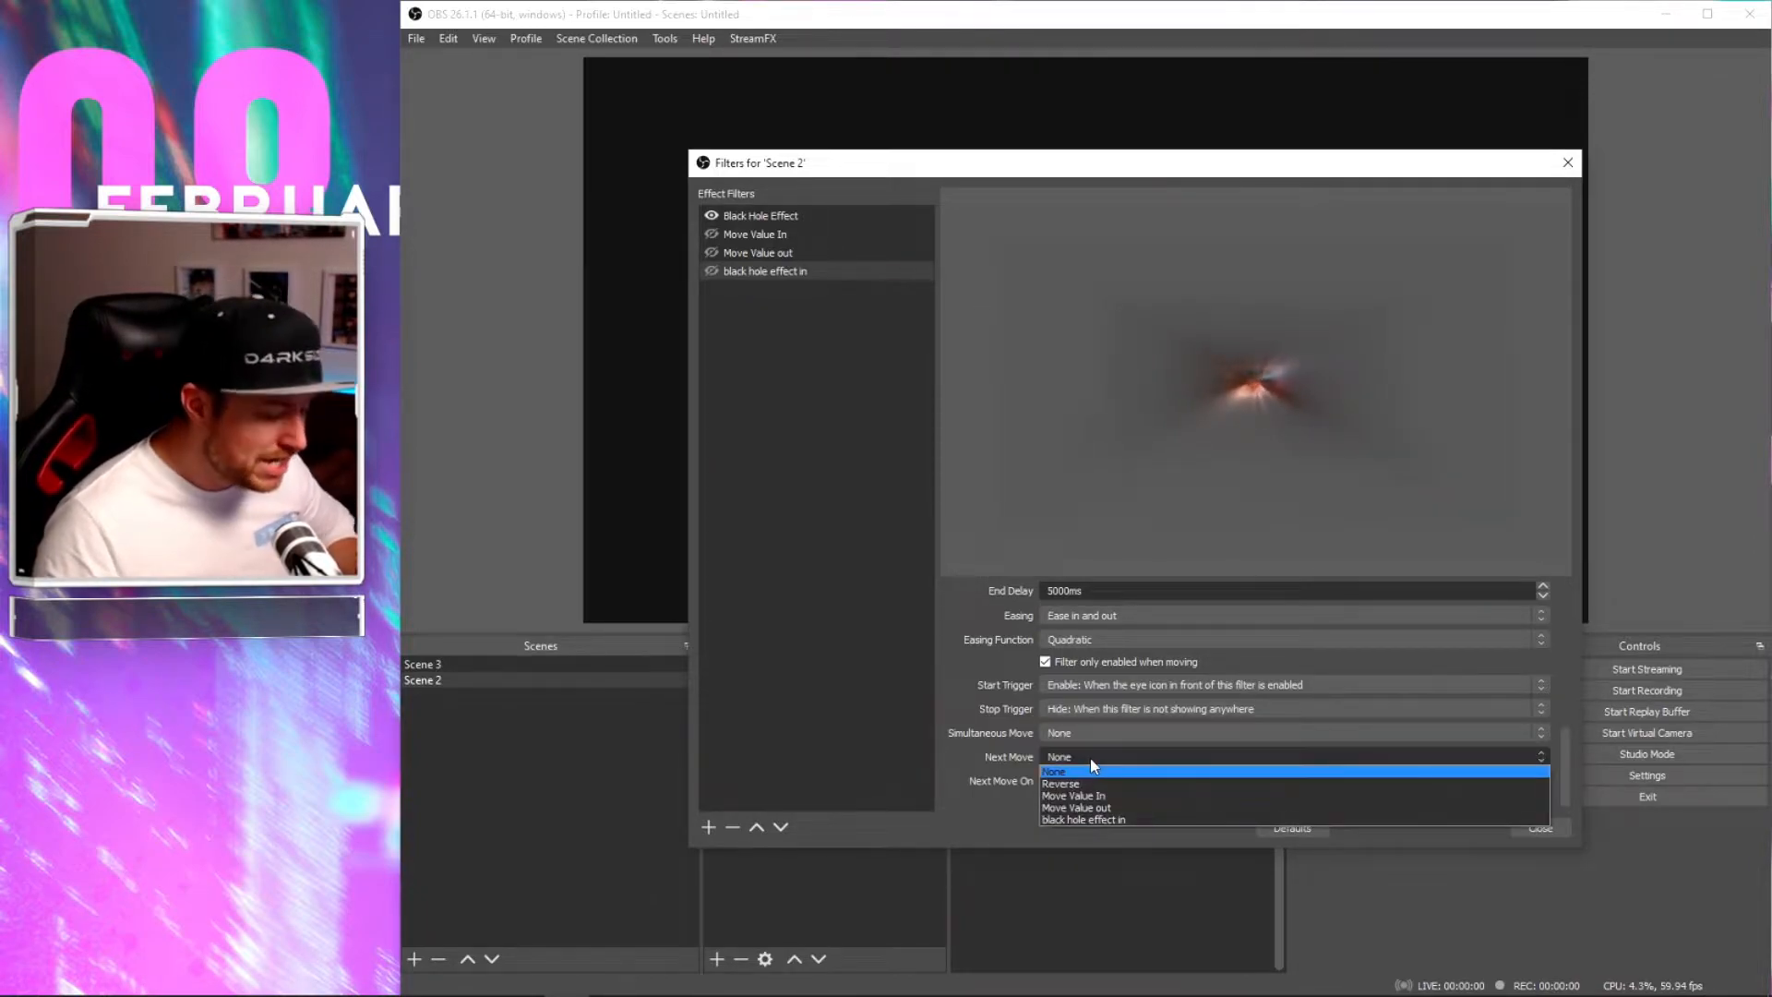
pyautogui.click(893, 624)
pyautogui.scroll(-15, 1059, 703)
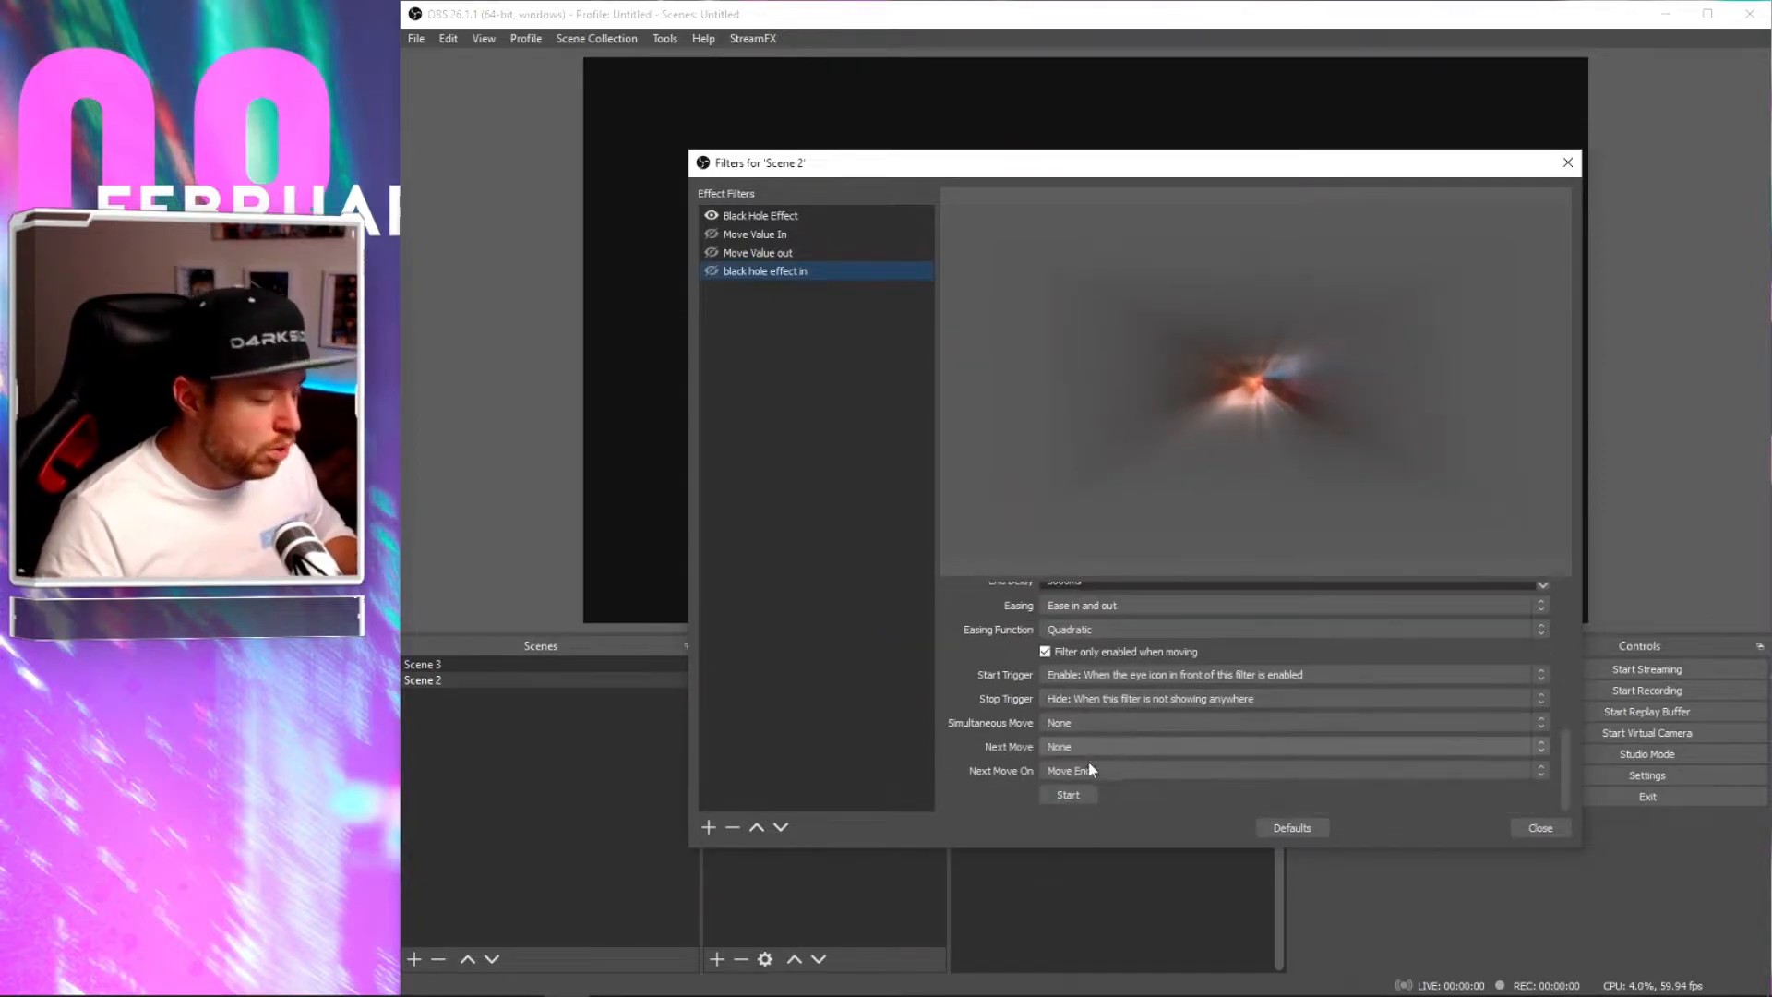
# Step: Add a Move Value filter named "Black Hole effect out" to Scene 2
pyautogui.click(708, 827)
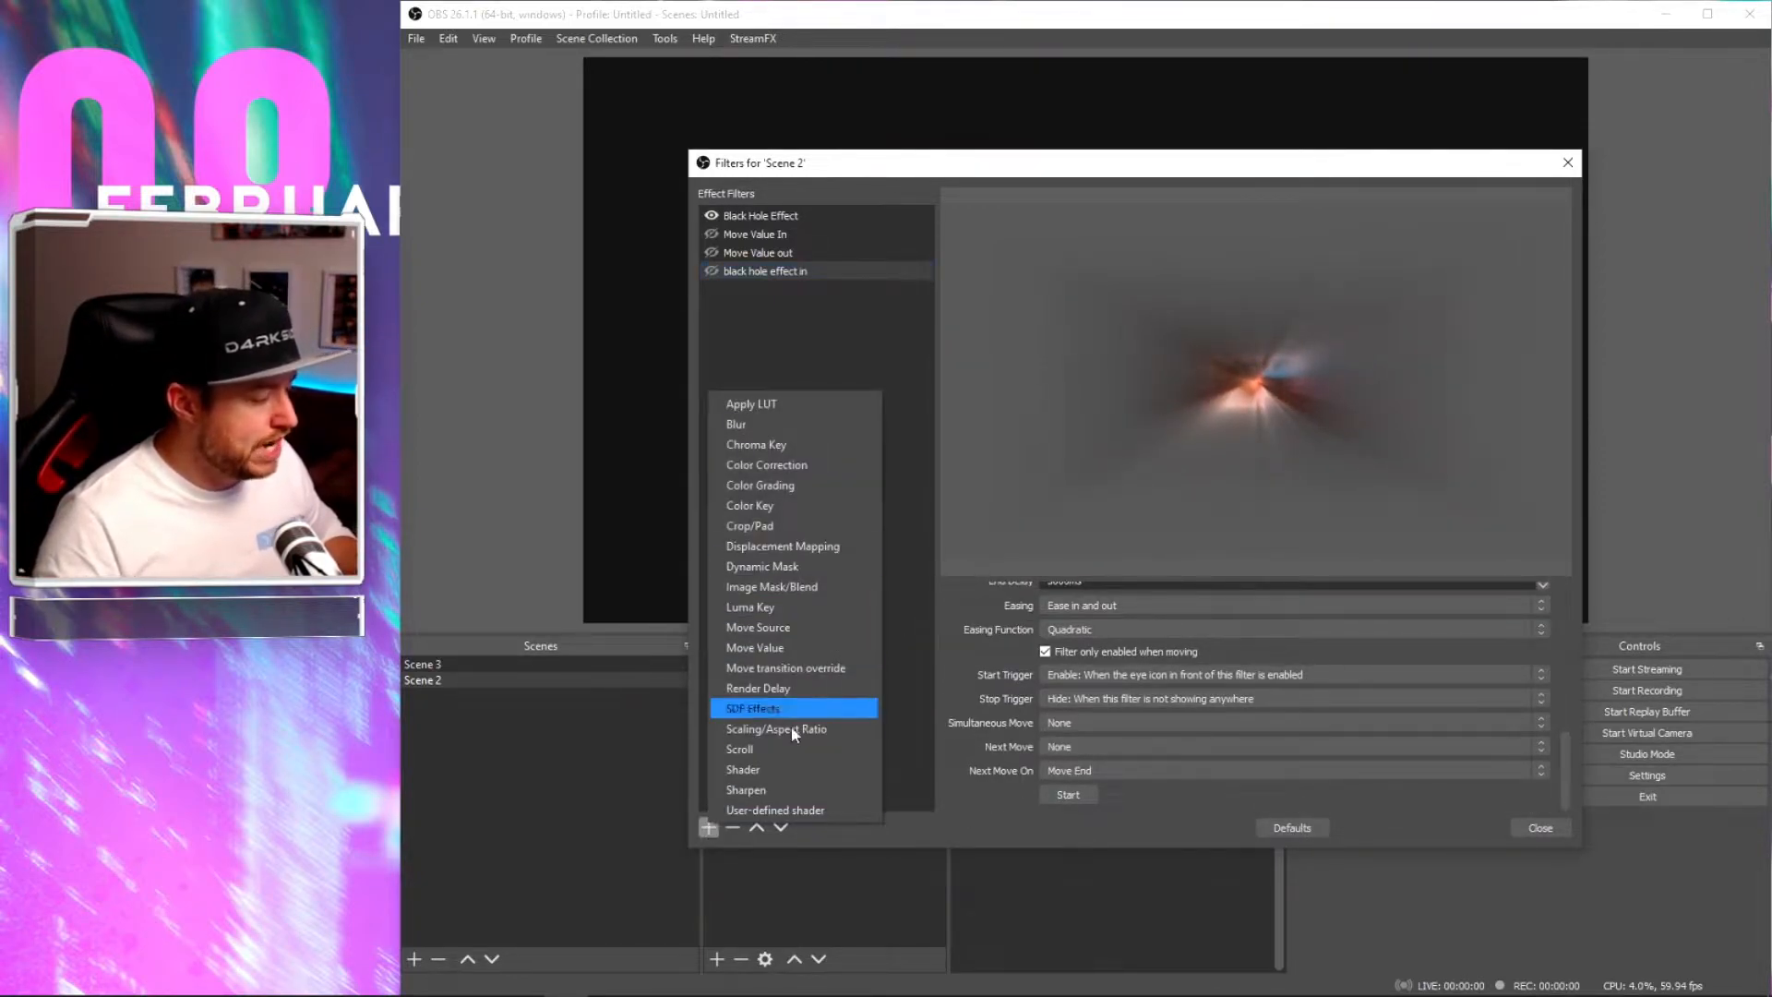
pyautogui.click(799, 648)
pyautogui.write('Black')
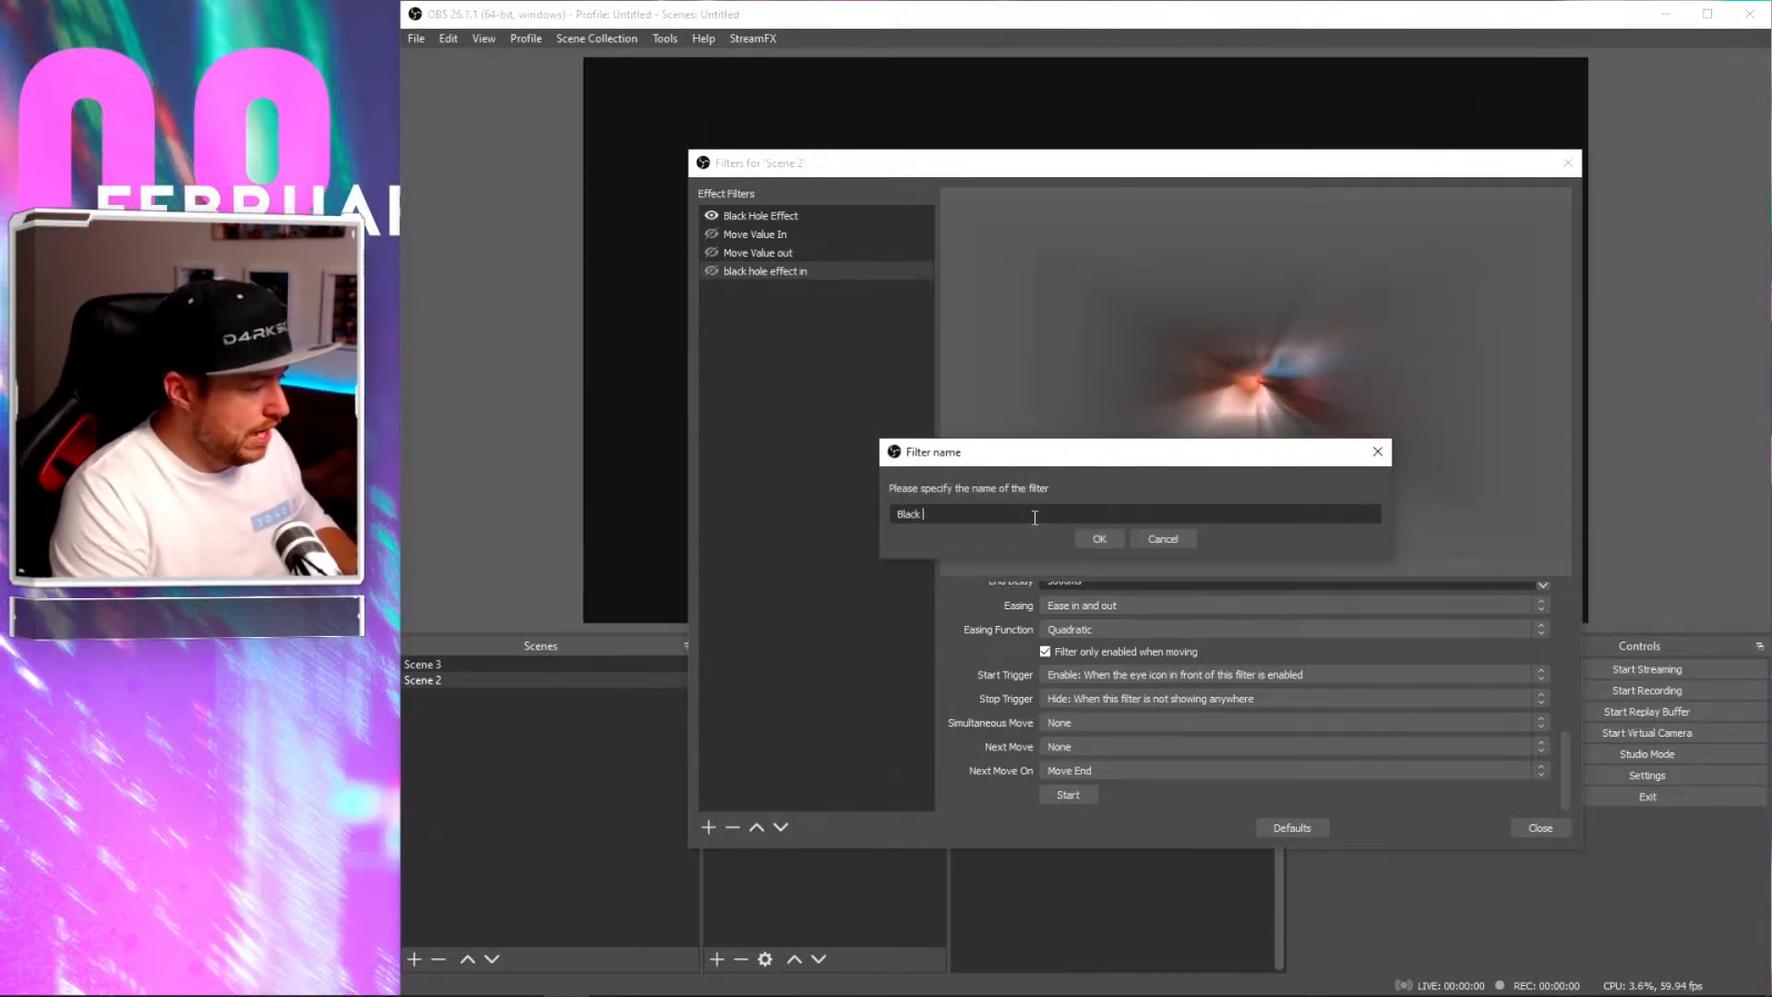
pyautogui.write(' Hole effecrt5')
pyautogui.press('BackSpace')
pyautogui.press('BackSpace')
pyautogui.press('BackSpace')
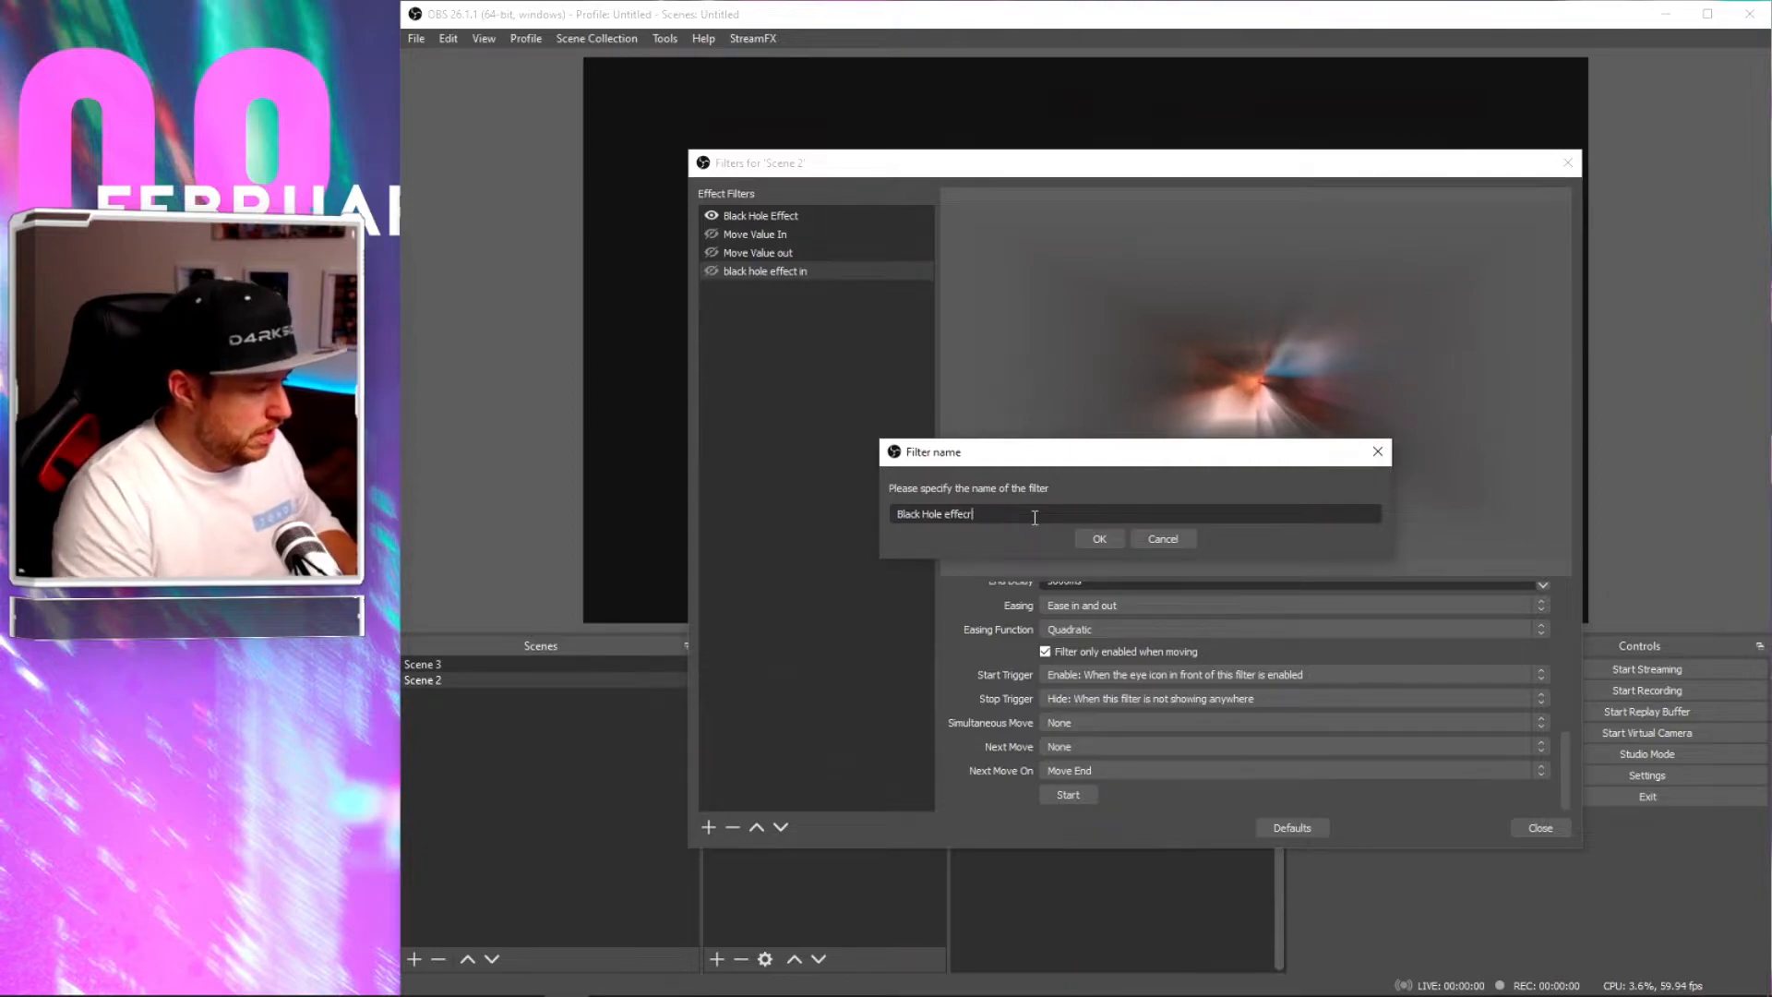
pyautogui.write('t out')
pyautogui.press('BackSpace')
pyautogui.press('BackSpace')
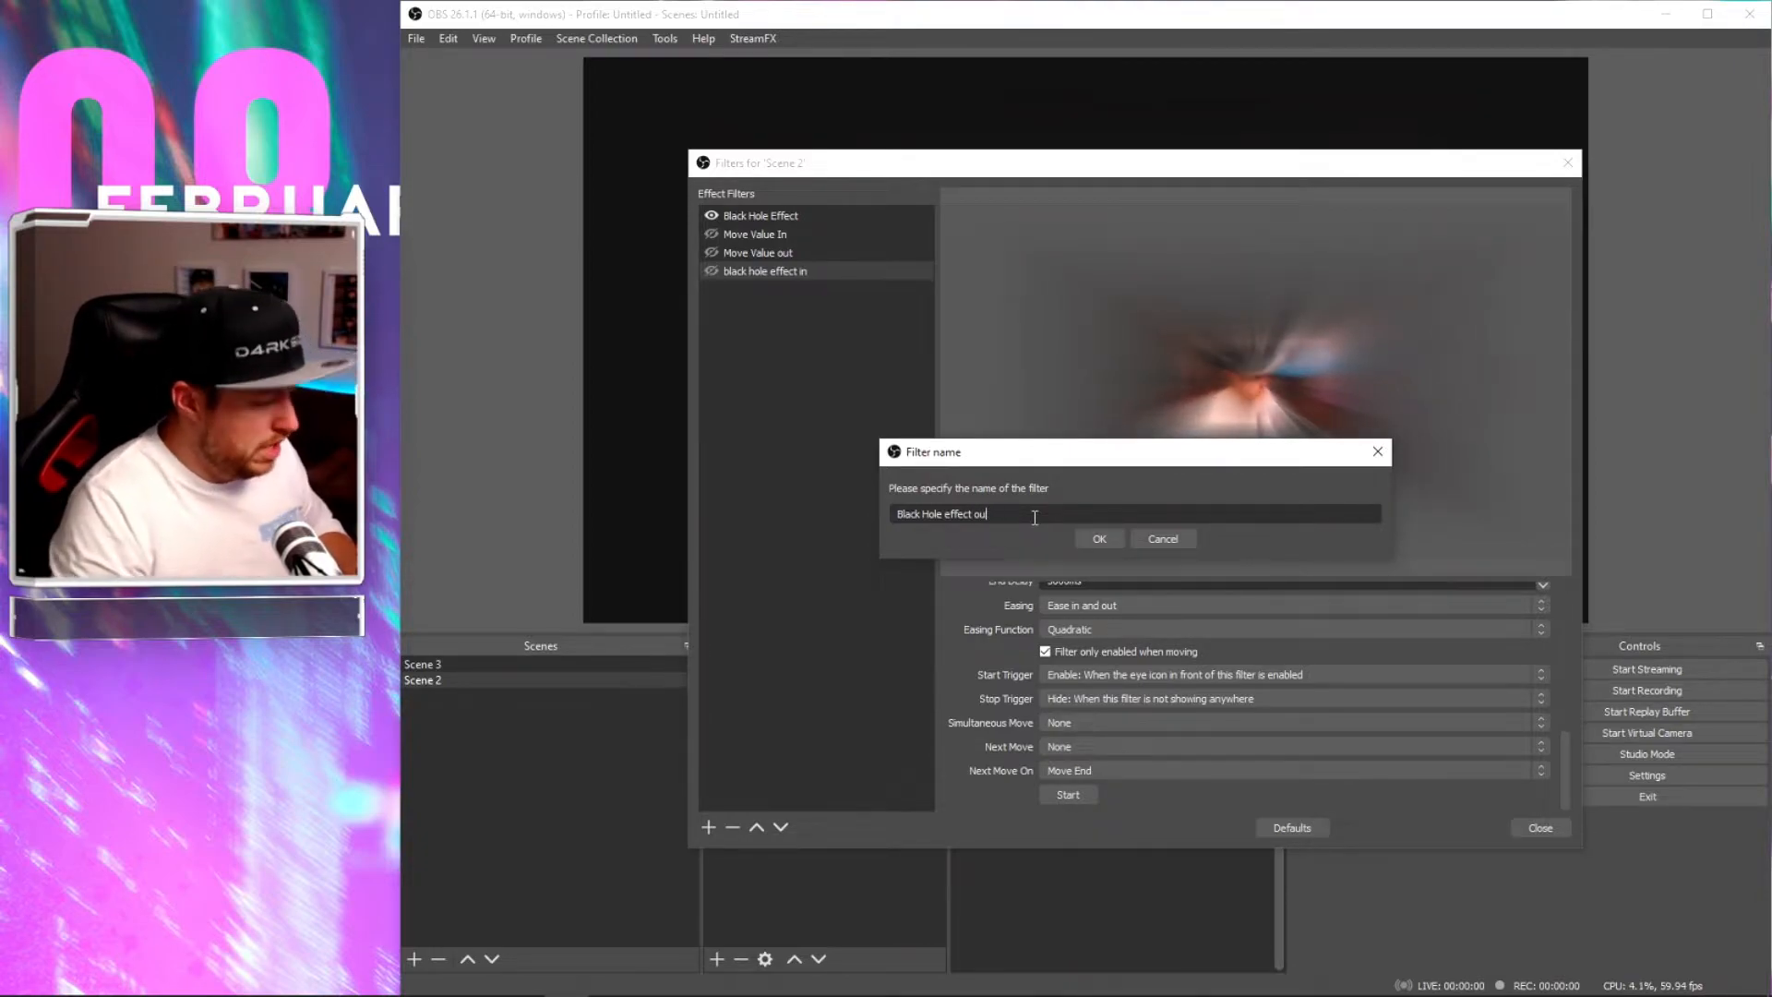
pyautogui.click(1099, 540)
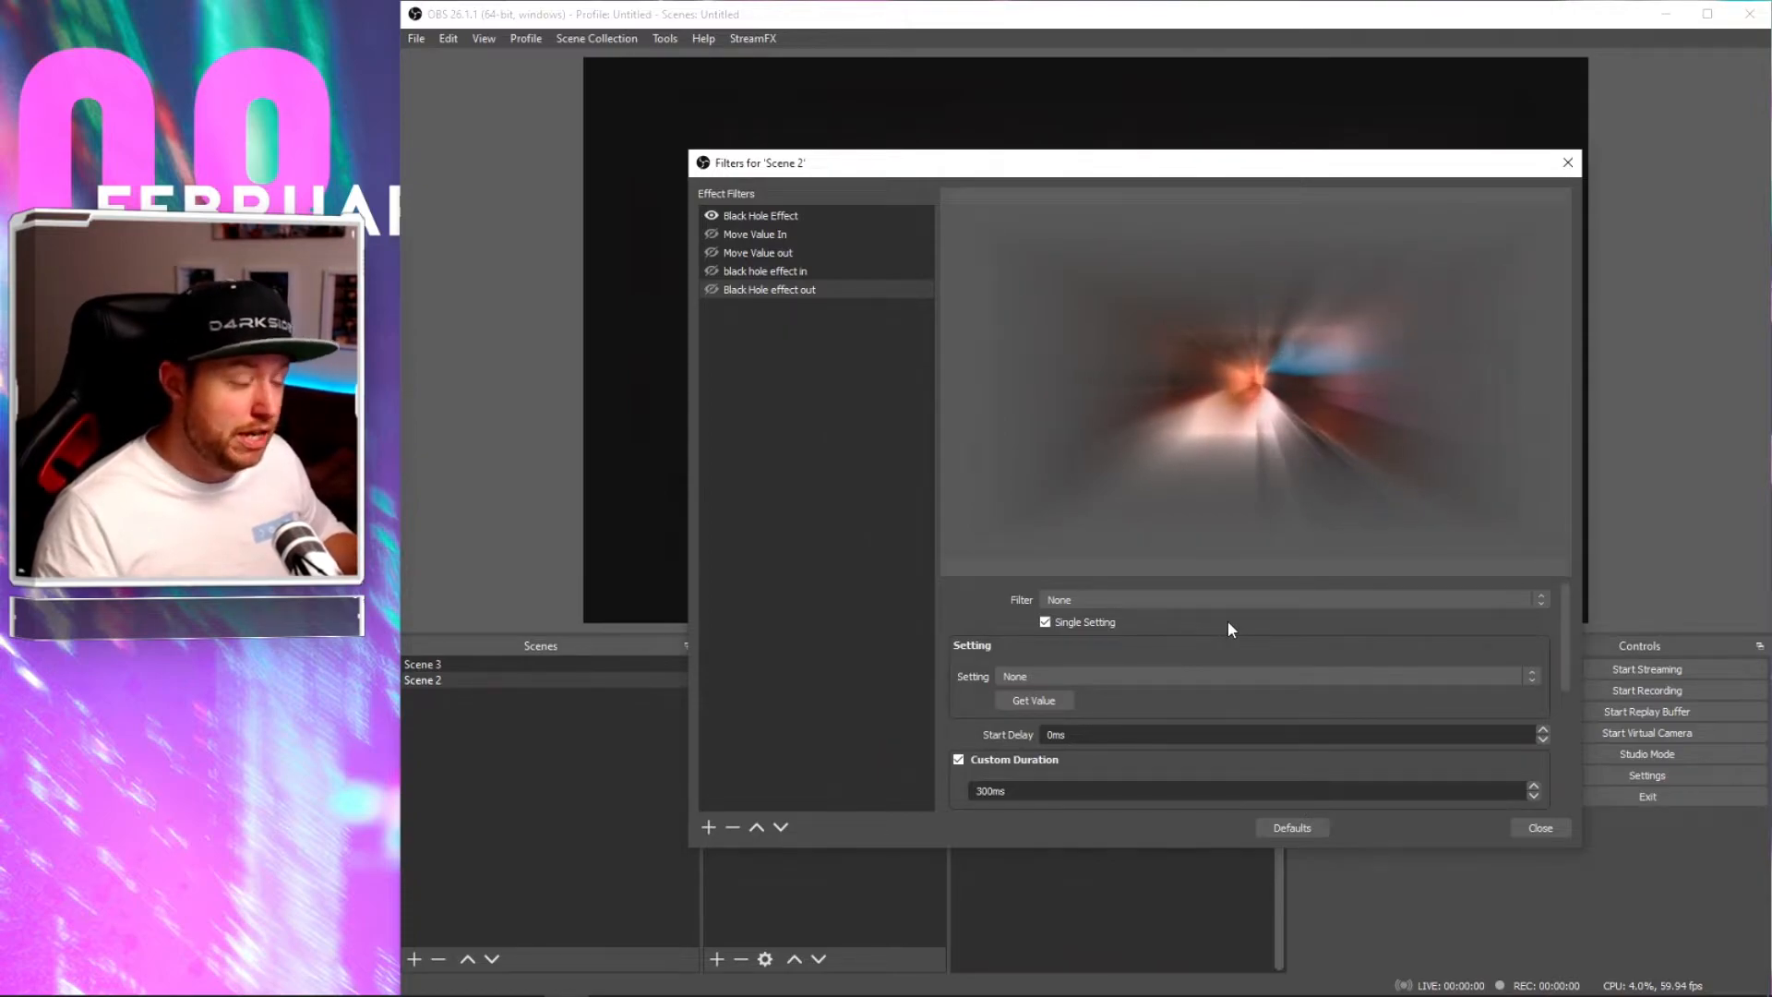
# Step: Reset the Black Hole Effect filter to its defaults and check the target values in the "black hole effect in" filter
pyautogui.click(795, 216)
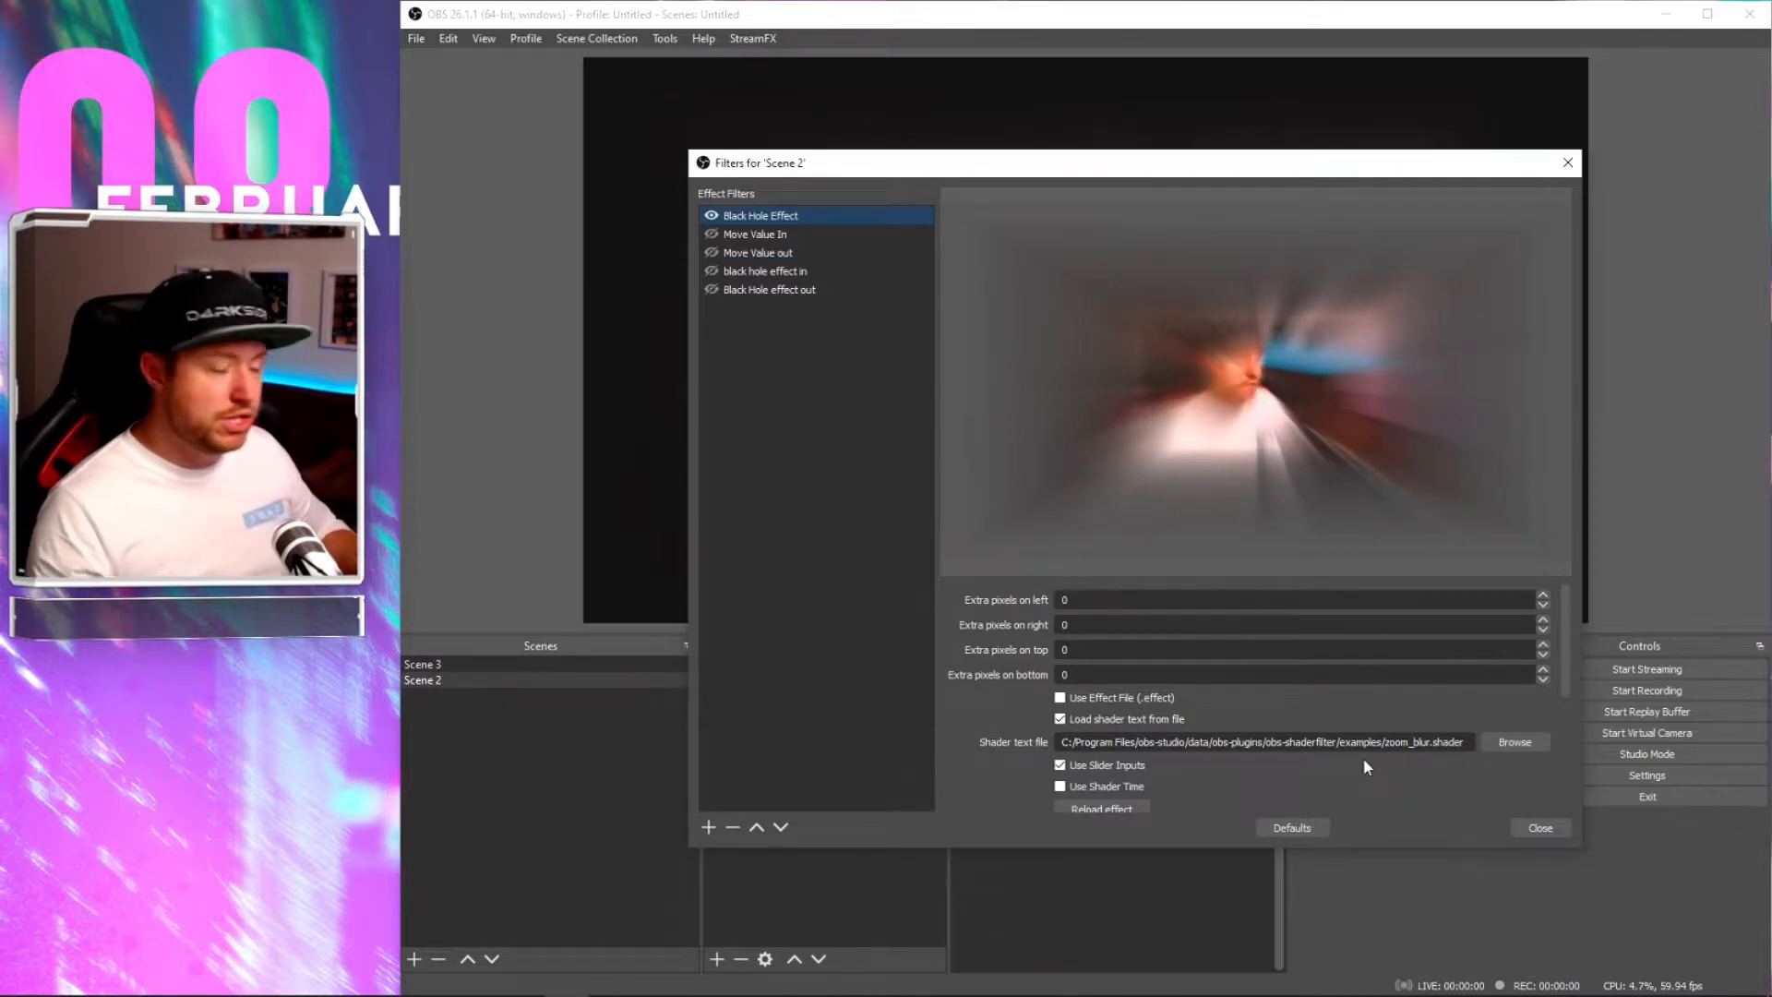
pyautogui.click(1311, 827)
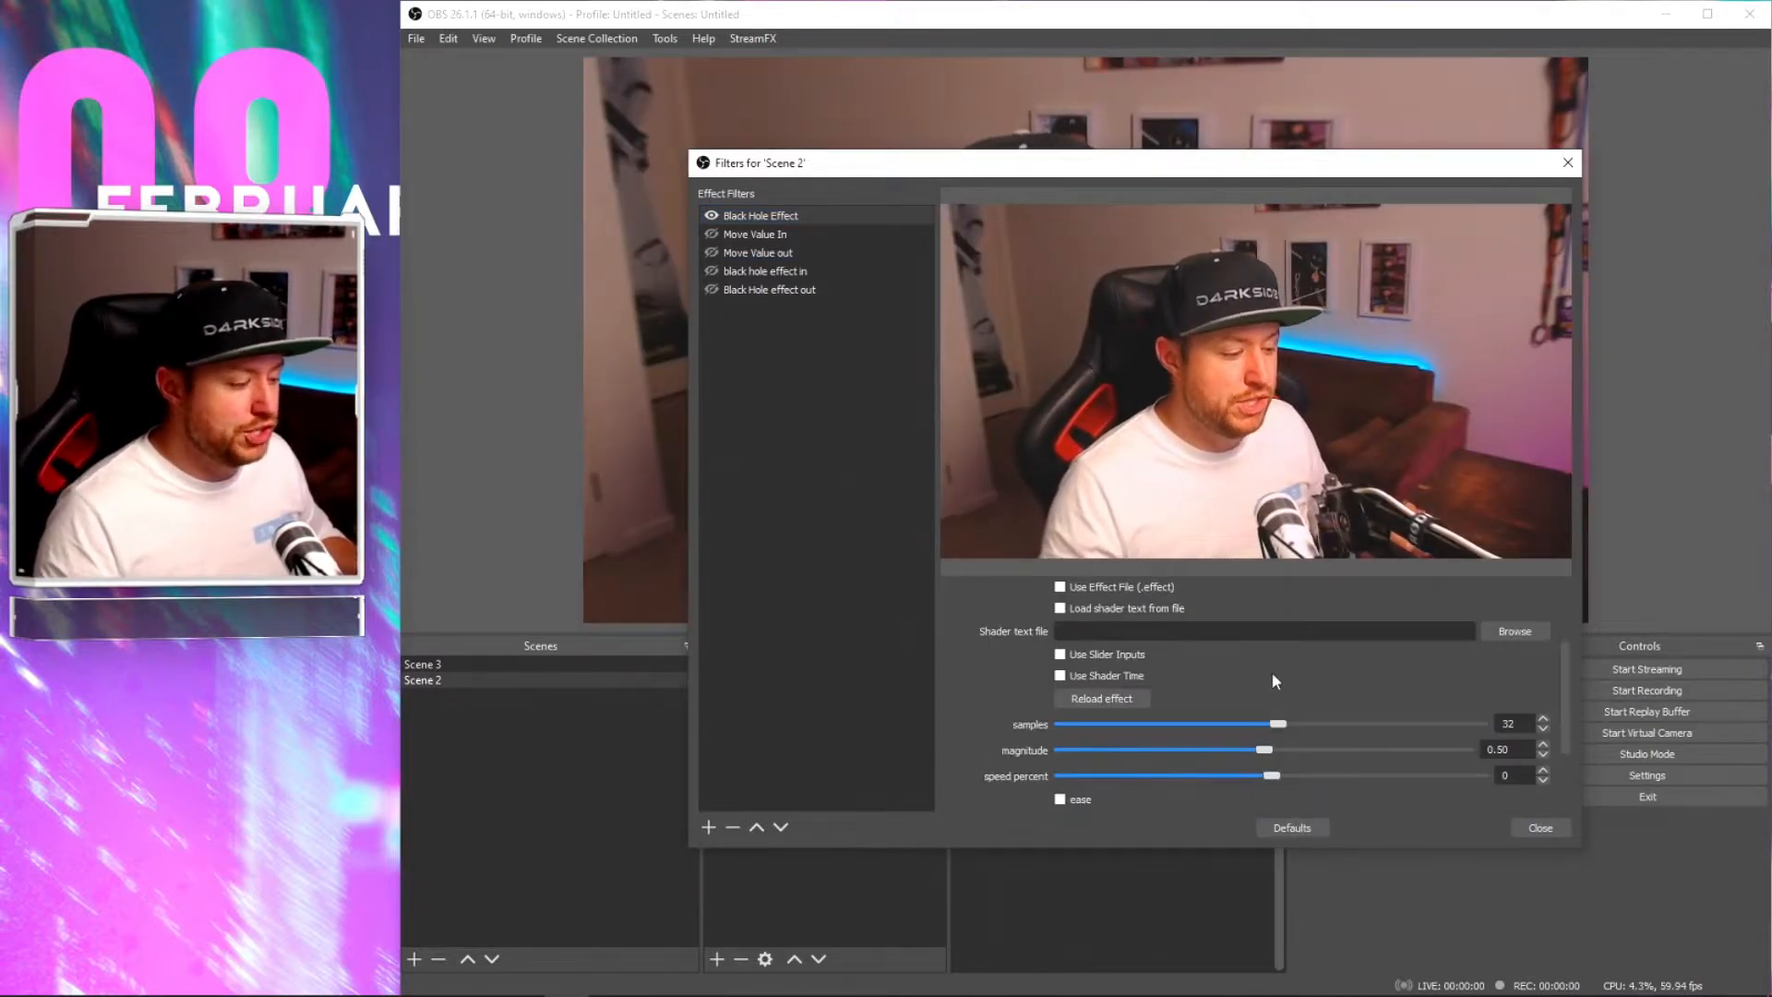
pyautogui.click(808, 270)
pyautogui.scroll(-4, 1034, 711)
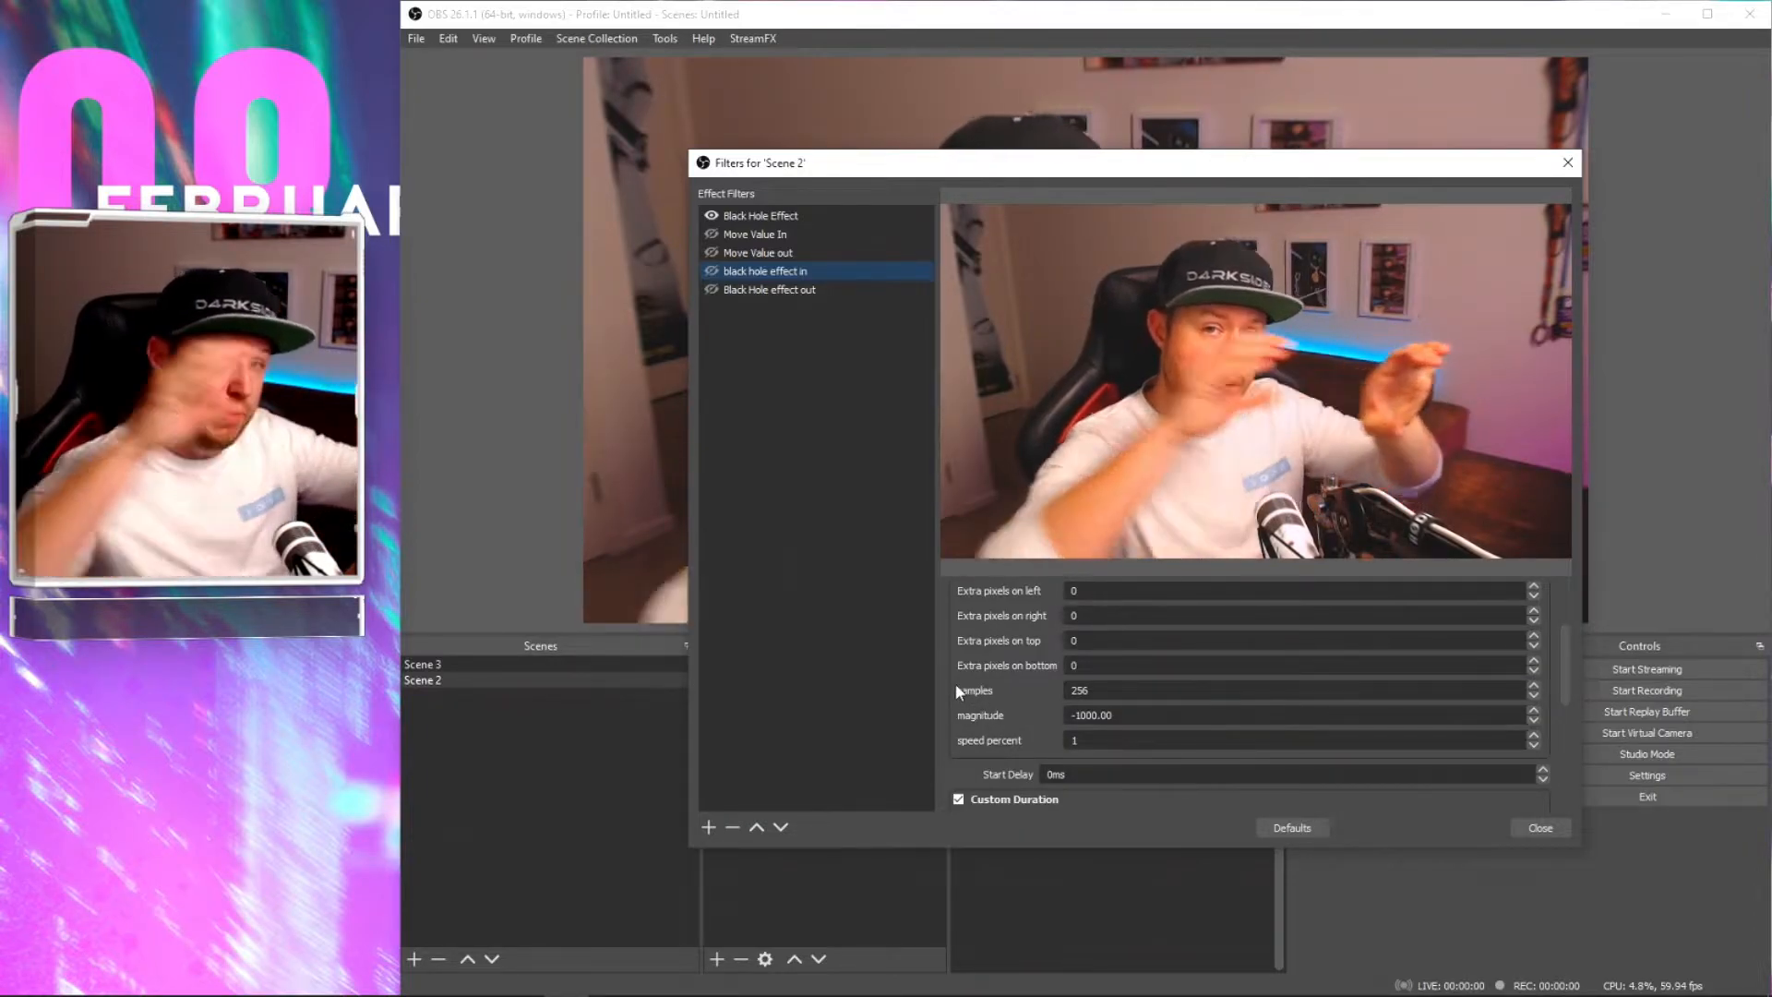
# Step: Turn off Single Setting in the "Black Hole effect out" filter and target the Black Hole Effect with it
pyautogui.click(789, 289)
pyautogui.scroll(-5, 959, 646)
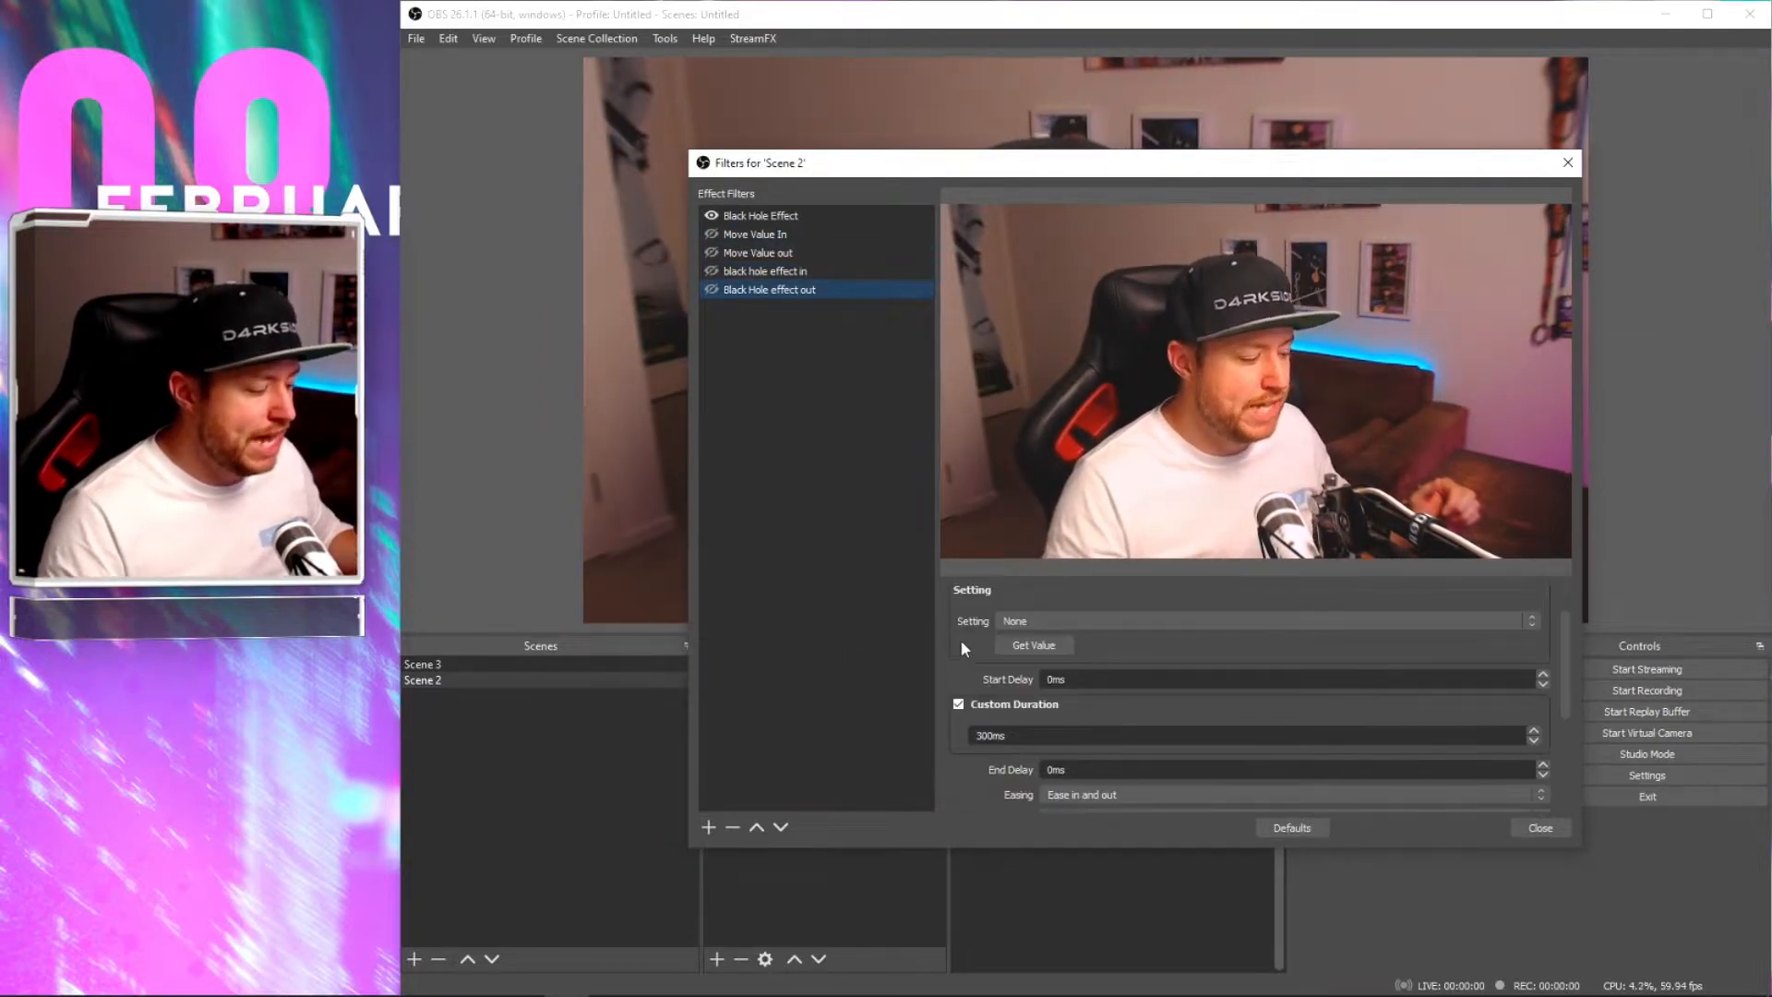
pyautogui.scroll(5, 1006, 628)
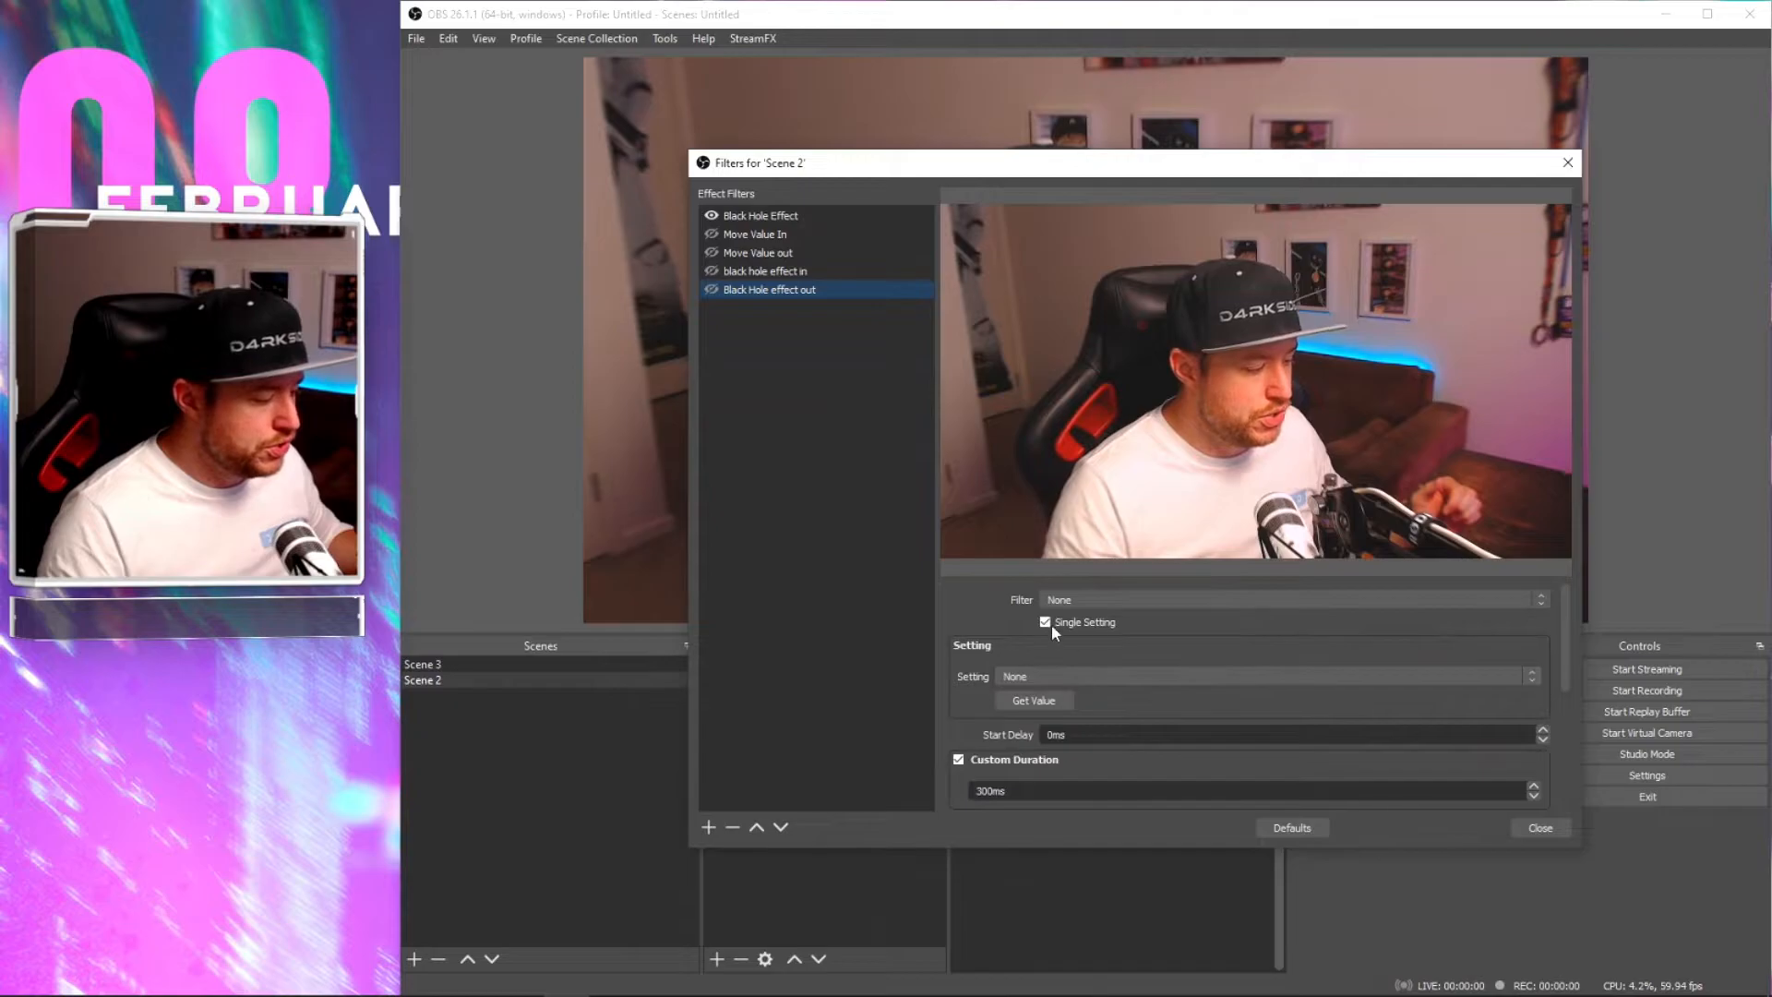
pyautogui.click(1044, 622)
pyautogui.click(1102, 601)
pyautogui.click(1107, 620)
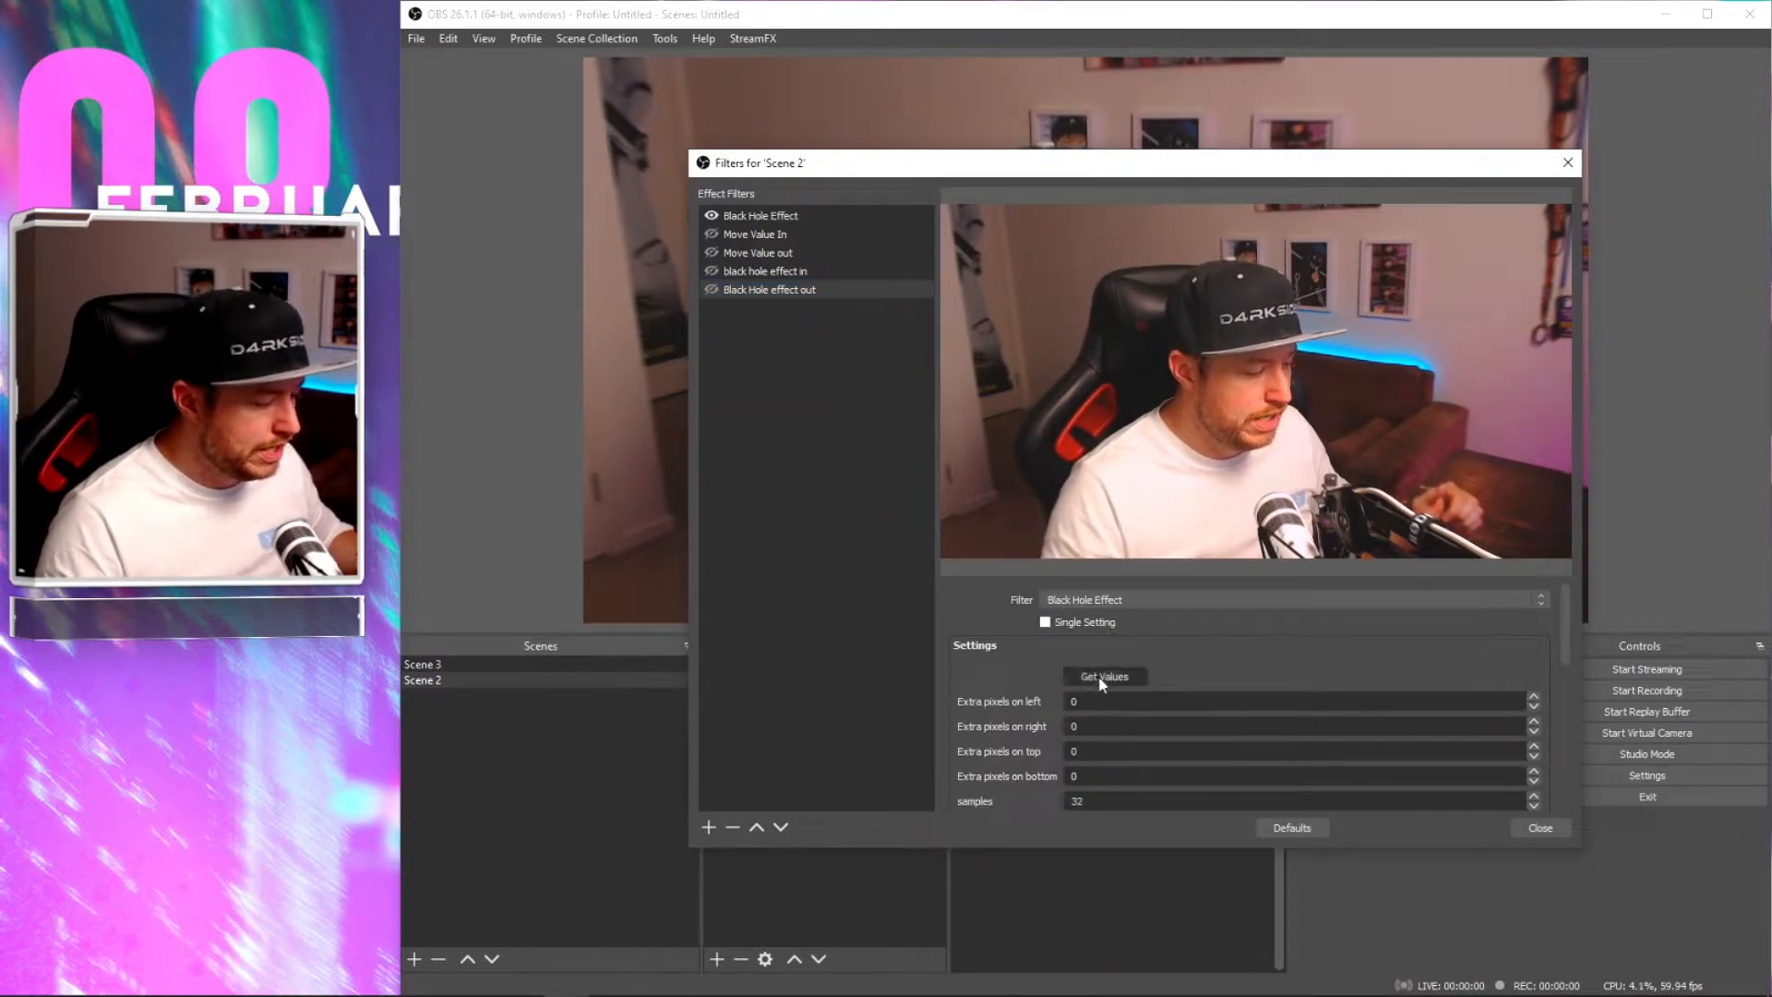
# Step: Set the "Black Hole effect out" filter's custom duration to 6000 ms and its easing function to Quadratic
pyautogui.scroll(-2, 1006, 689)
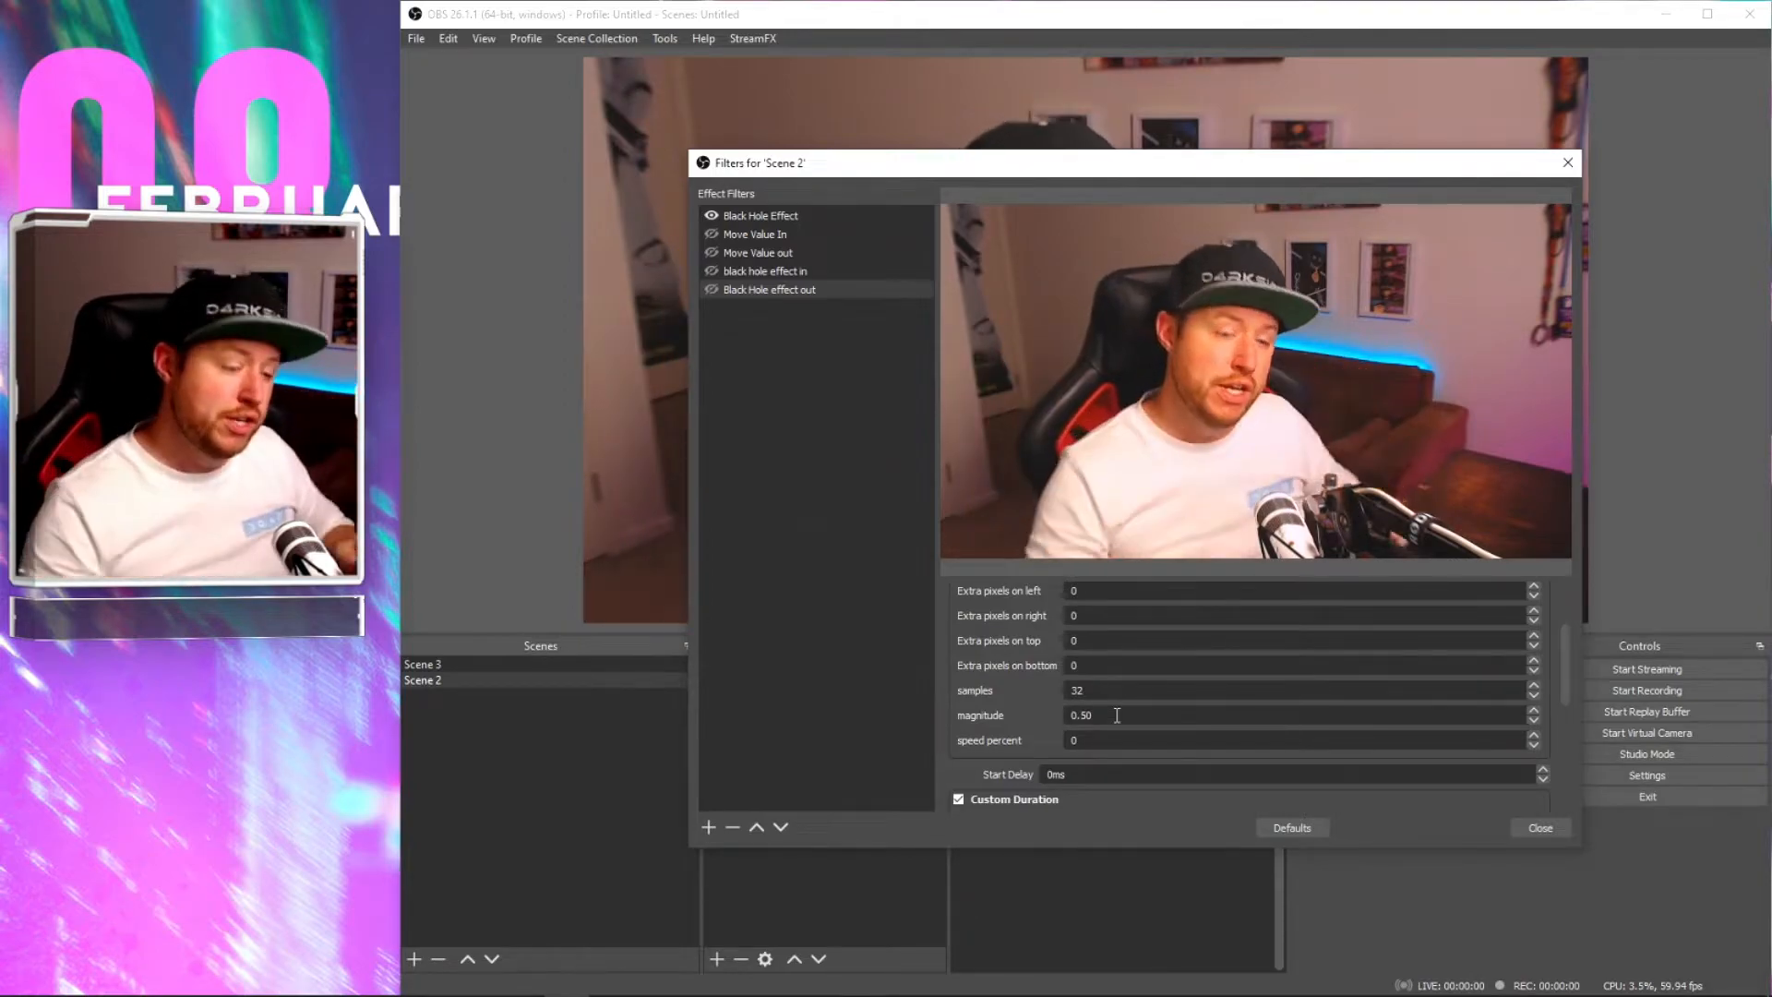
pyautogui.scroll(-2, 1038, 729)
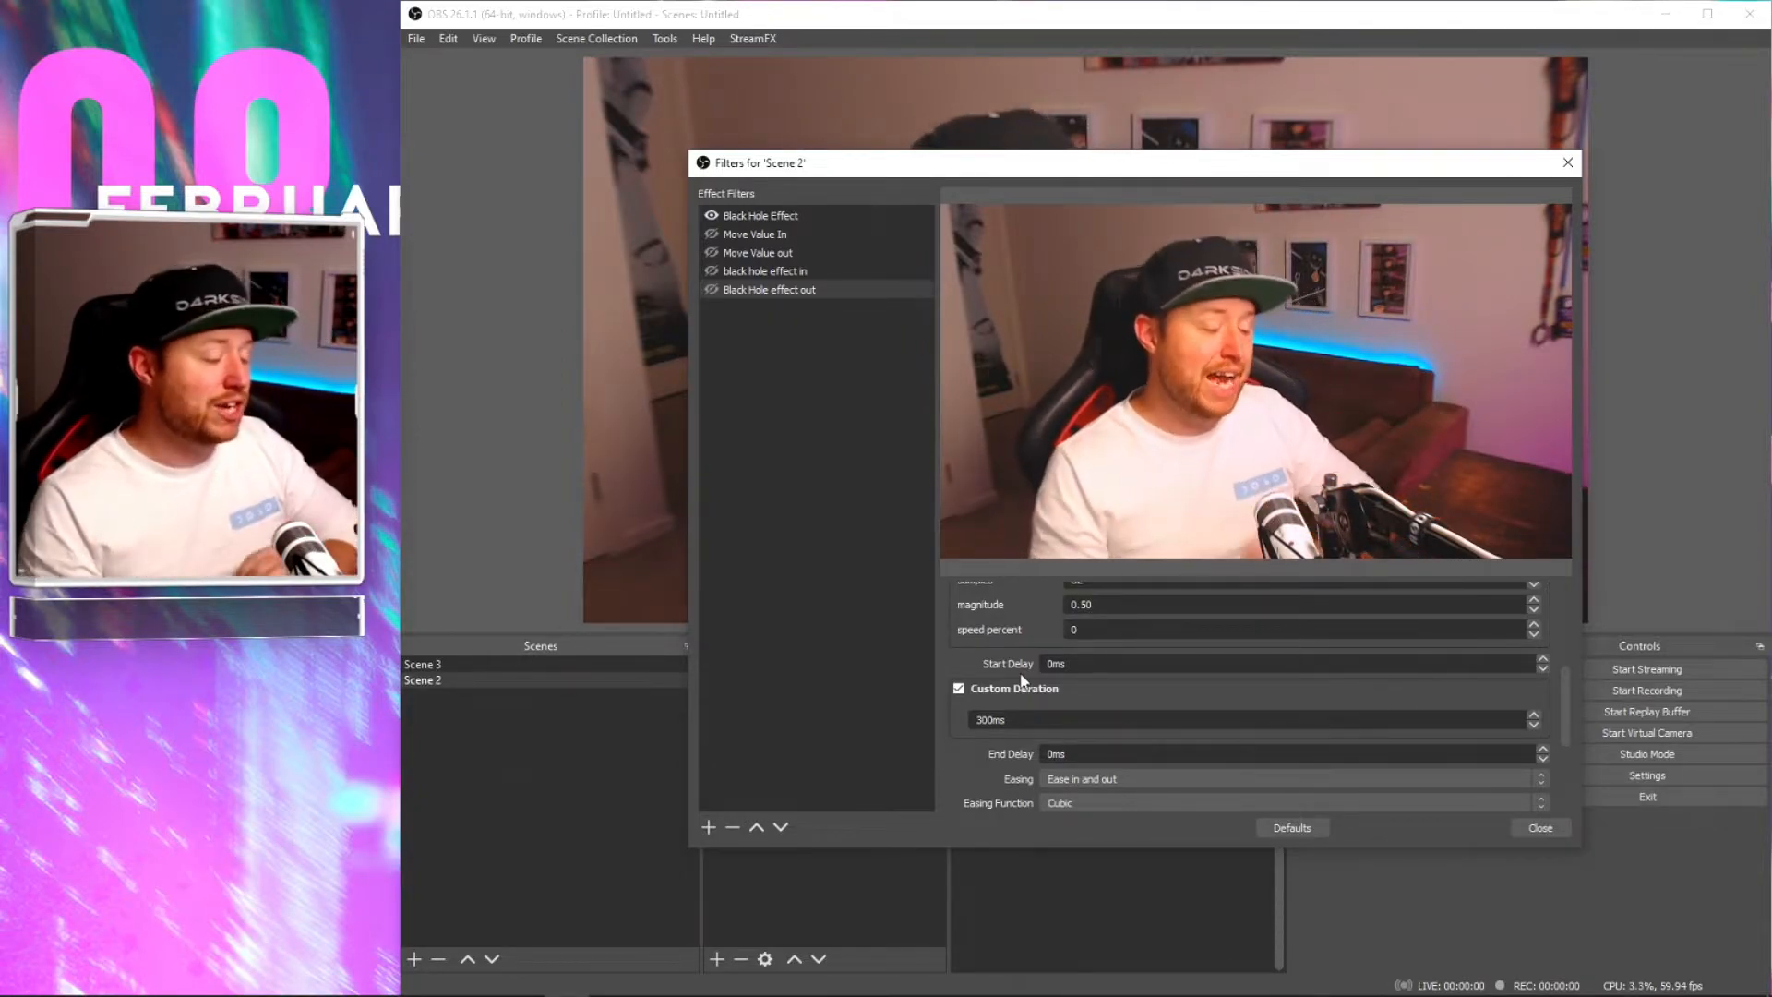
pyautogui.moveTo(992, 720); pyautogui.dragTo(971, 720)
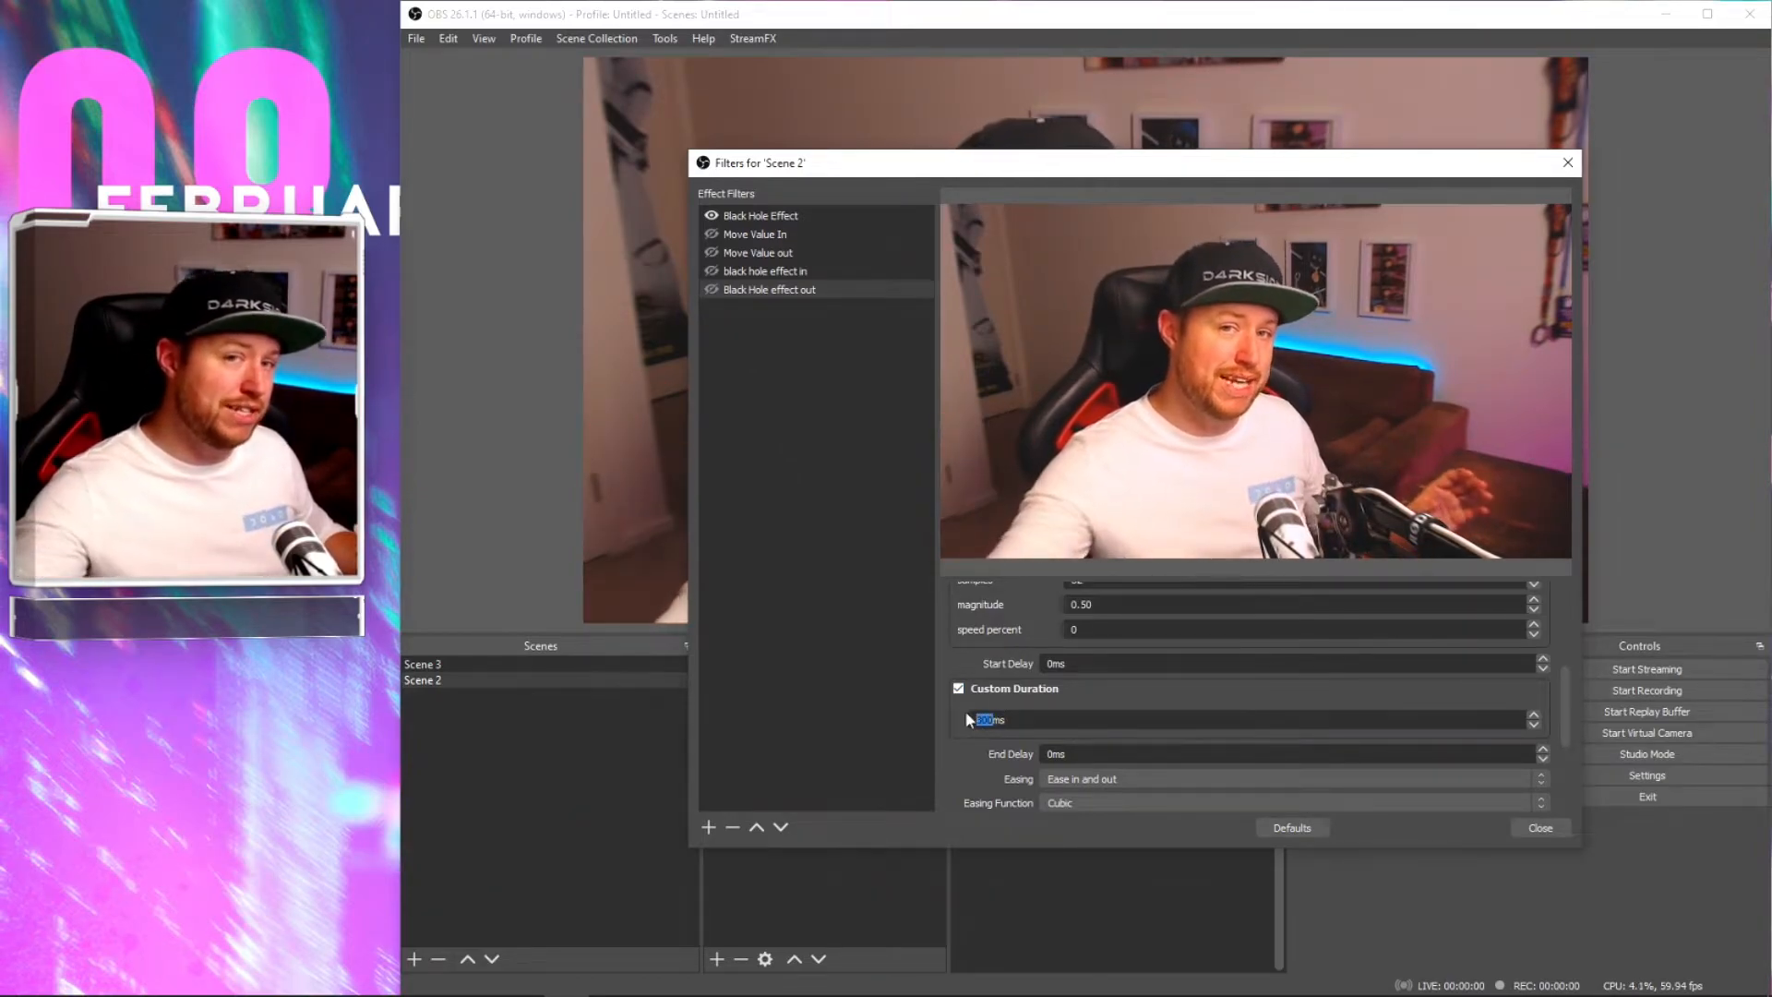
pyautogui.write('00')
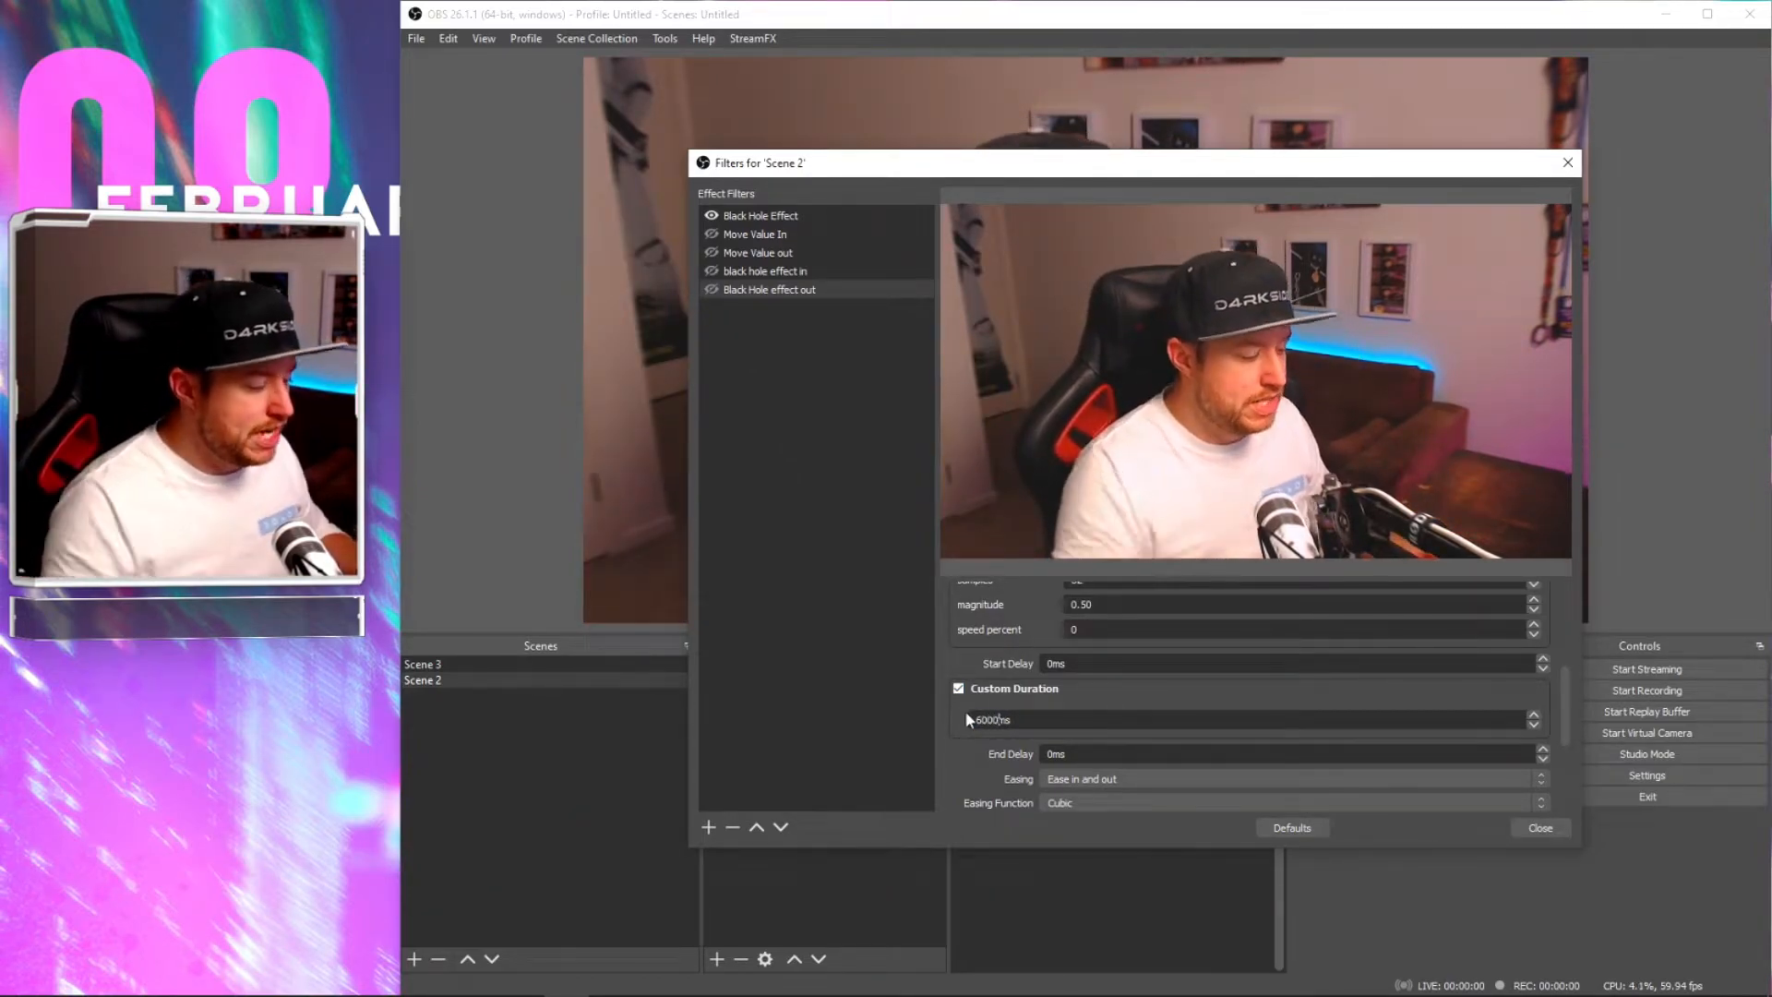
pyautogui.scroll(-1, 990, 762)
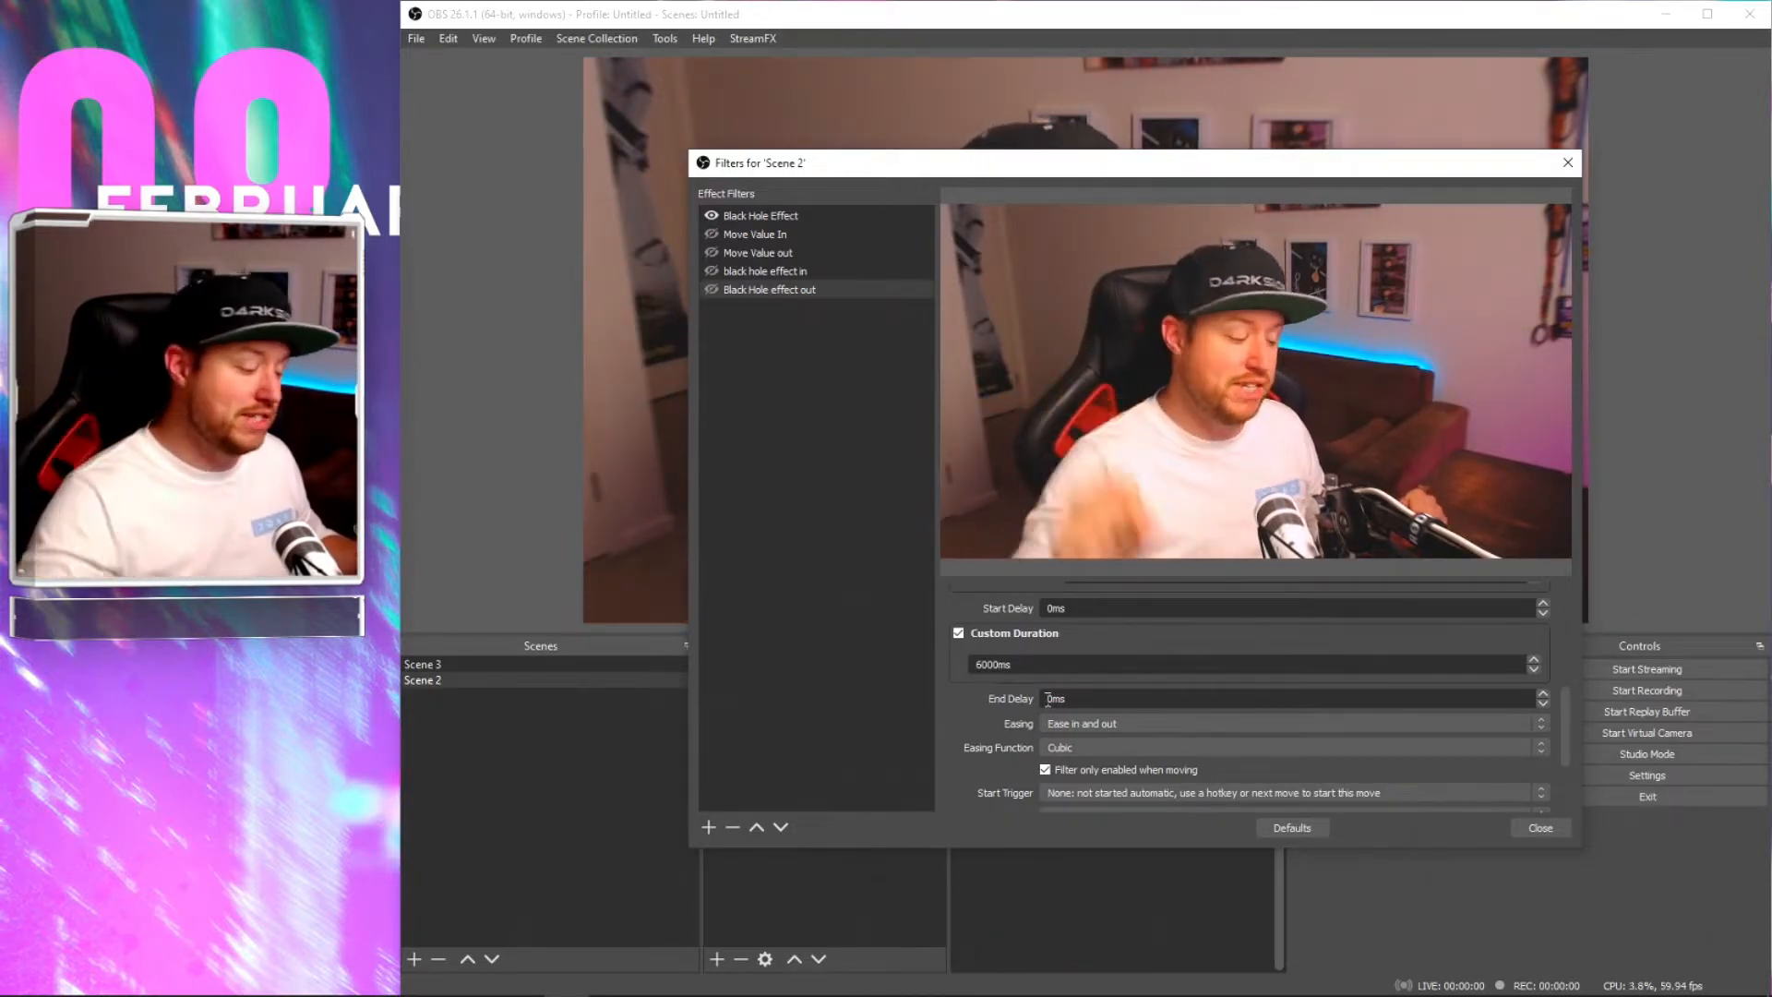
pyautogui.scroll(-1, 1061, 696)
pyautogui.click(1074, 689)
pyautogui.click(1078, 703)
# Step: Set the "Black Hole effect out" filter's start trigger to Enable and its stop trigger to Hide
pyautogui.scroll(-1, 997, 692)
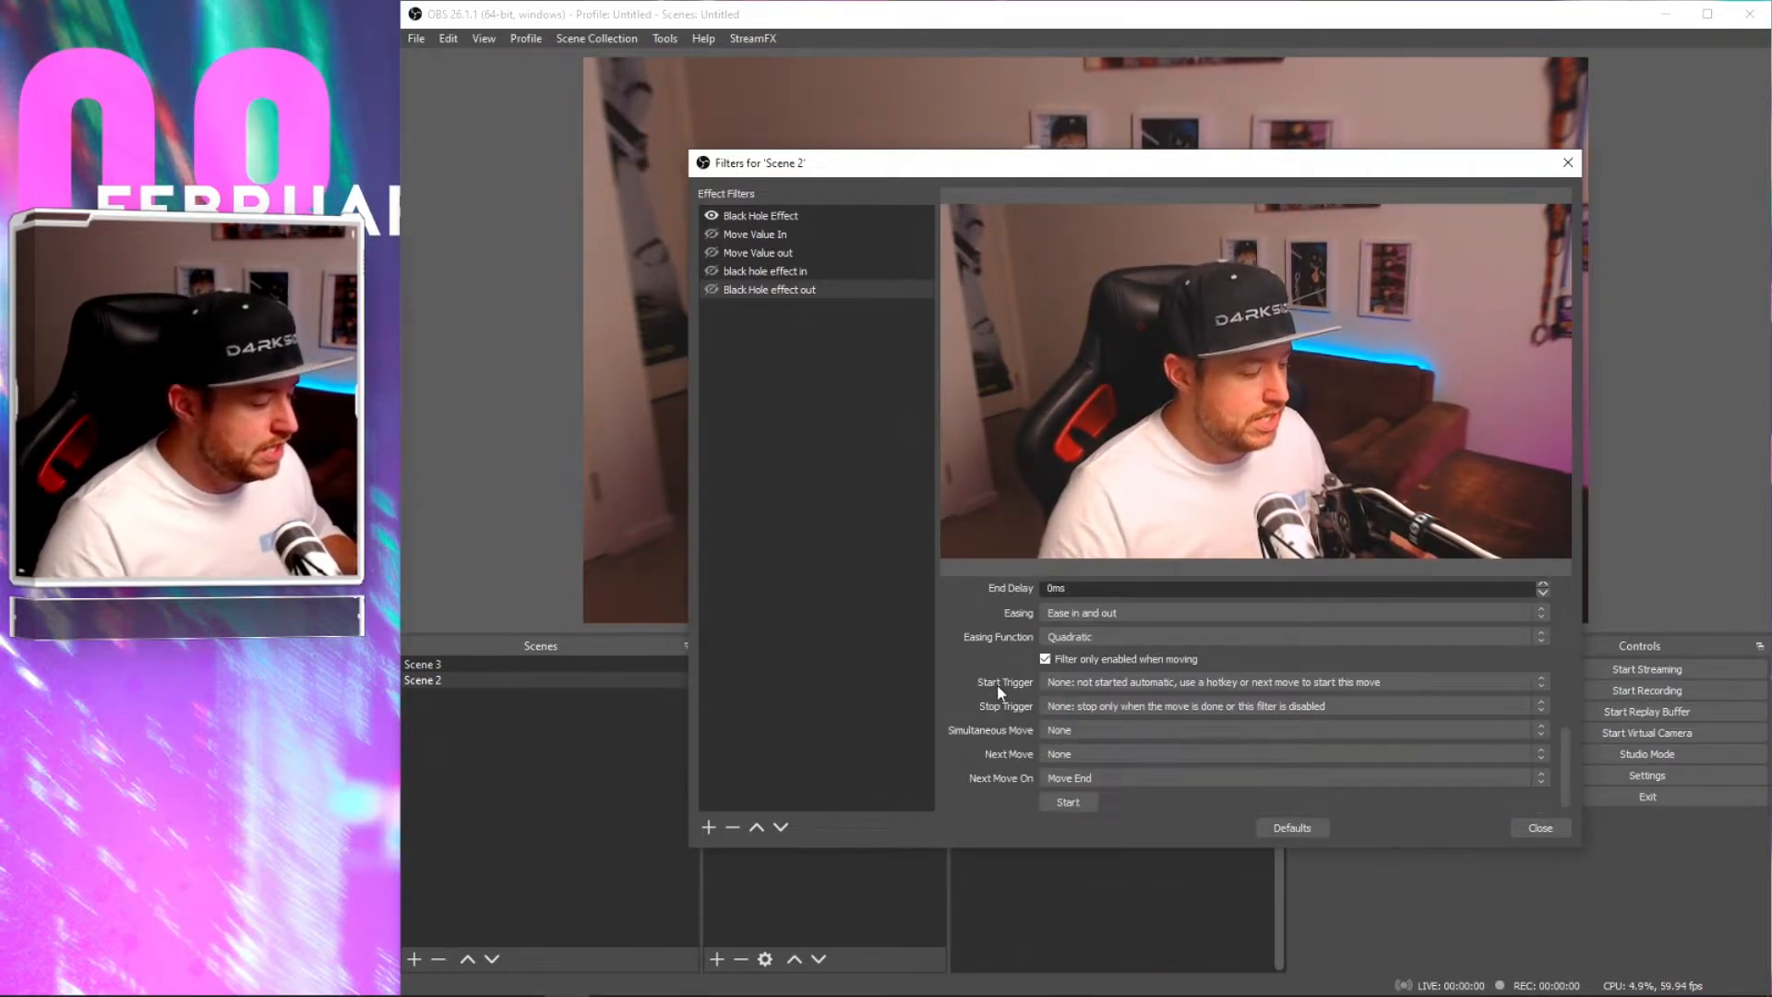
pyautogui.click(1204, 685)
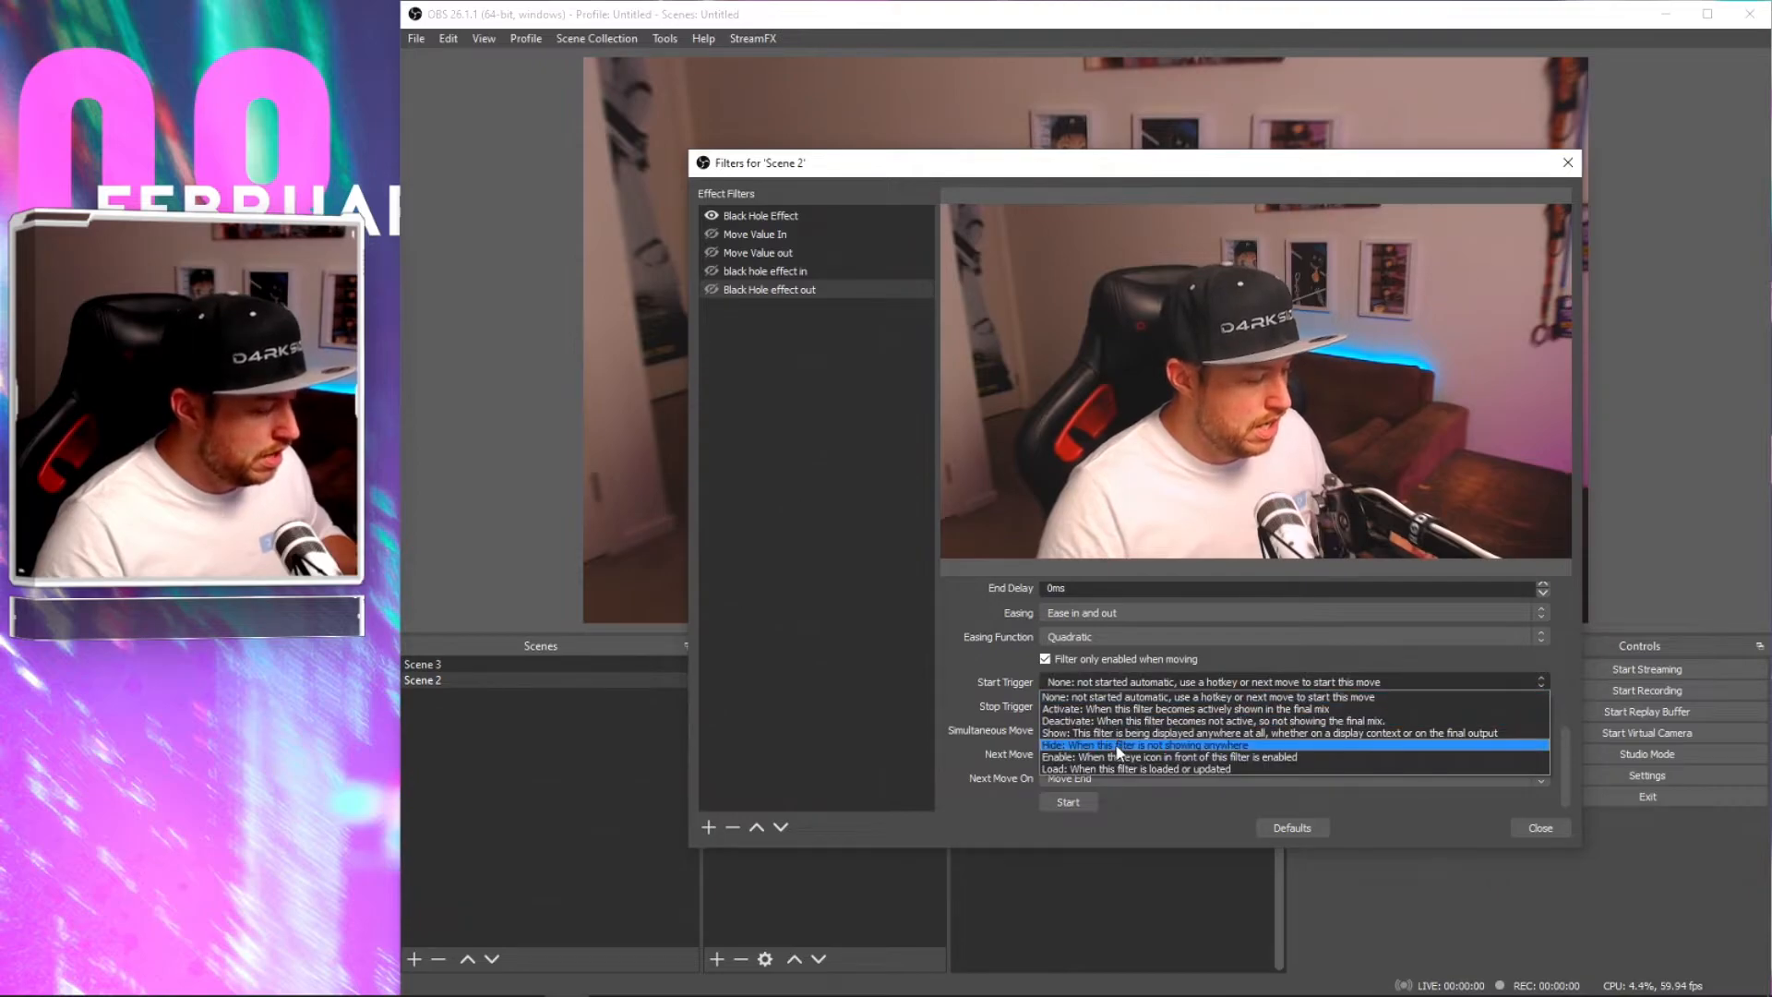
pyautogui.click(1114, 757)
pyautogui.click(1098, 707)
pyautogui.click(1103, 735)
pyautogui.click(1108, 706)
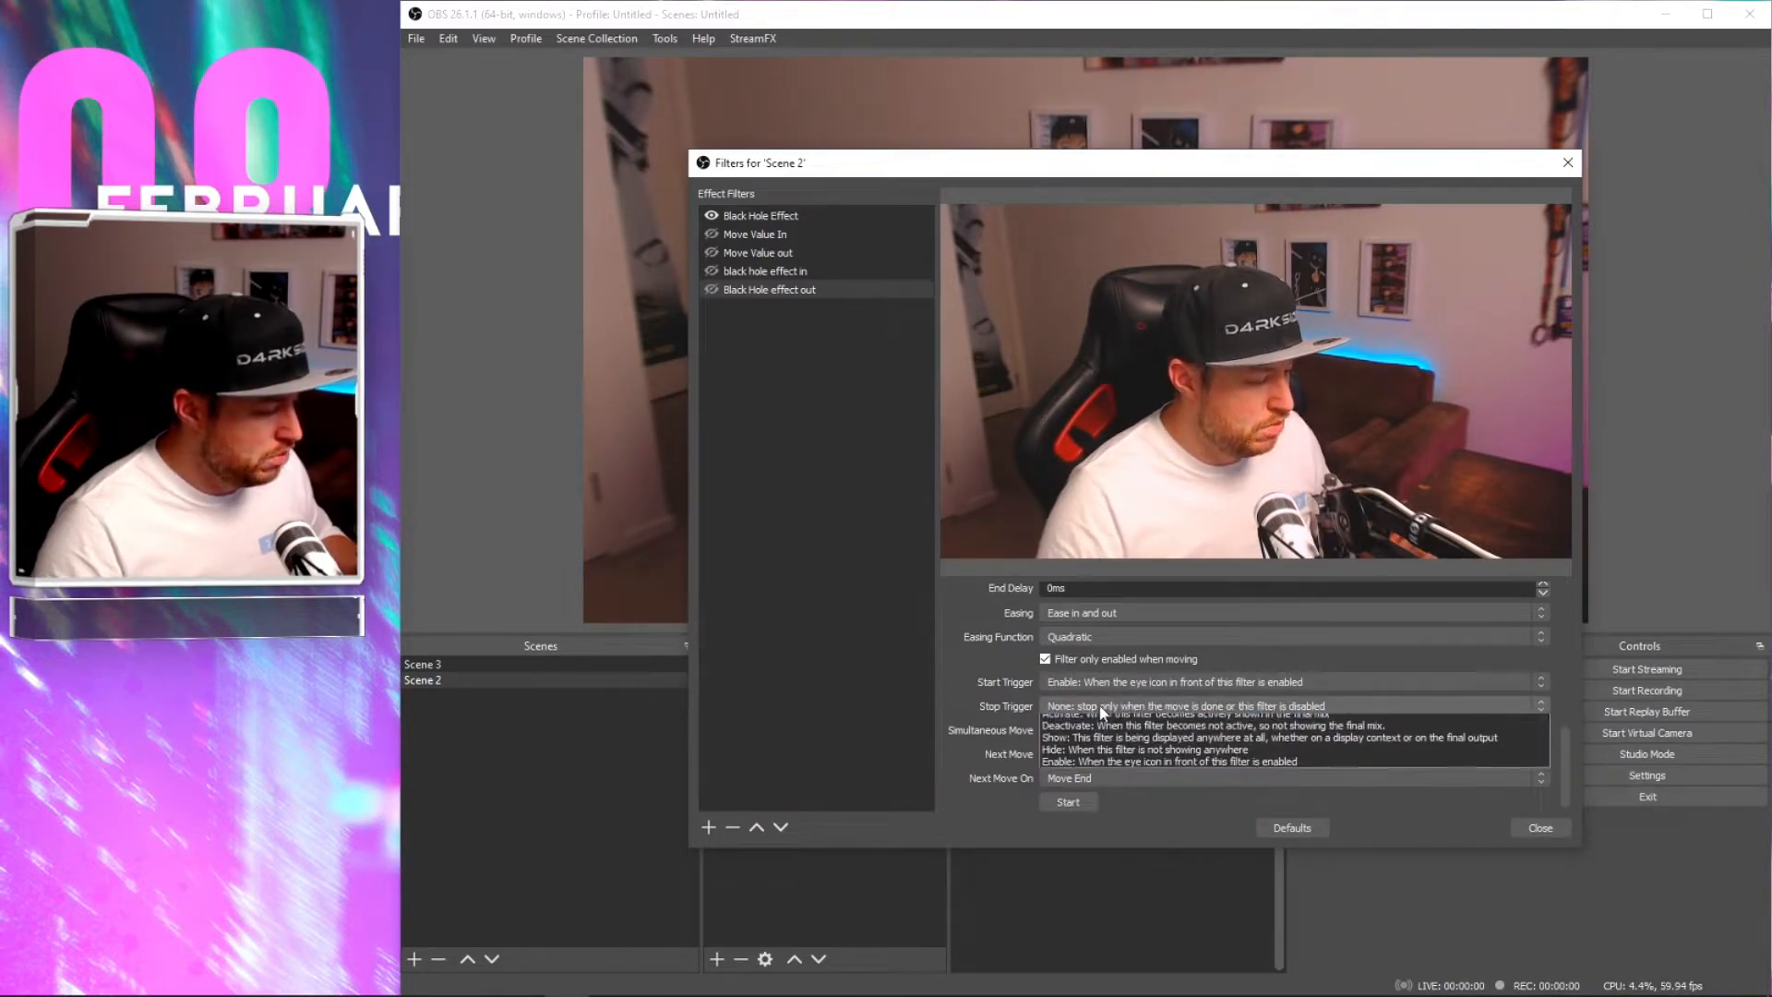
pyautogui.click(1071, 754)
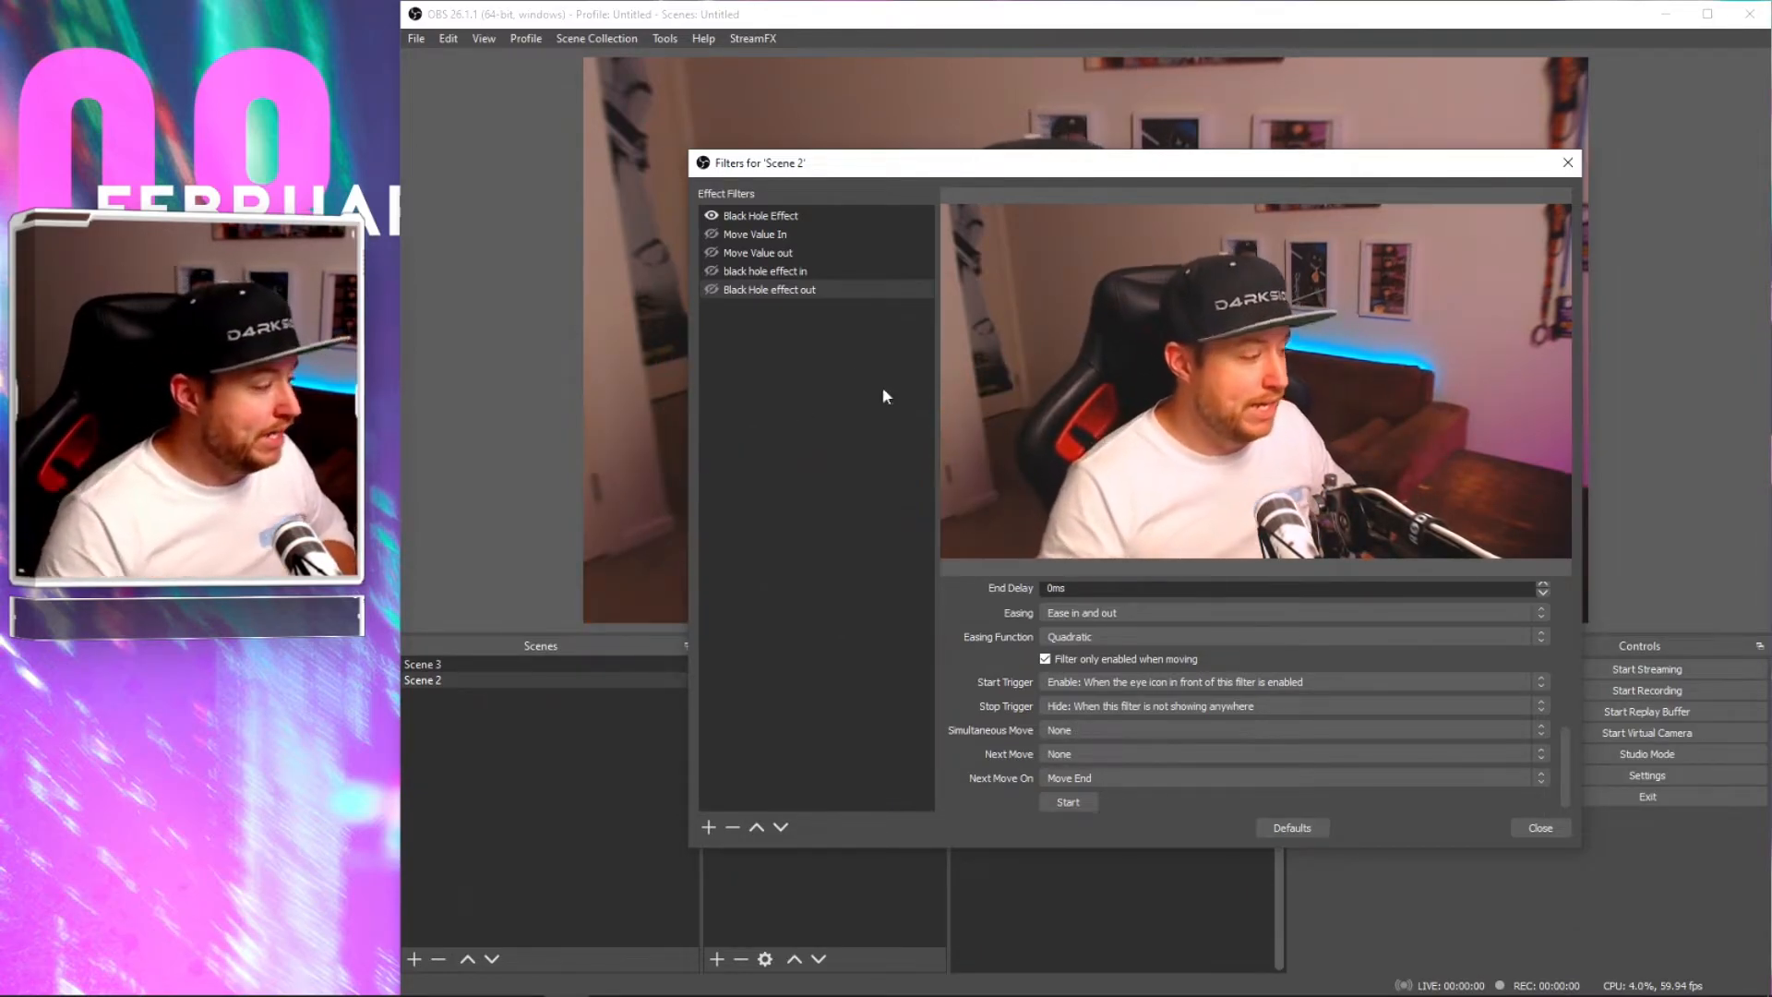
# Step: Choose "Black Hole effect out" as the next move of the "black hole effect in" filter
pyautogui.click(790, 273)
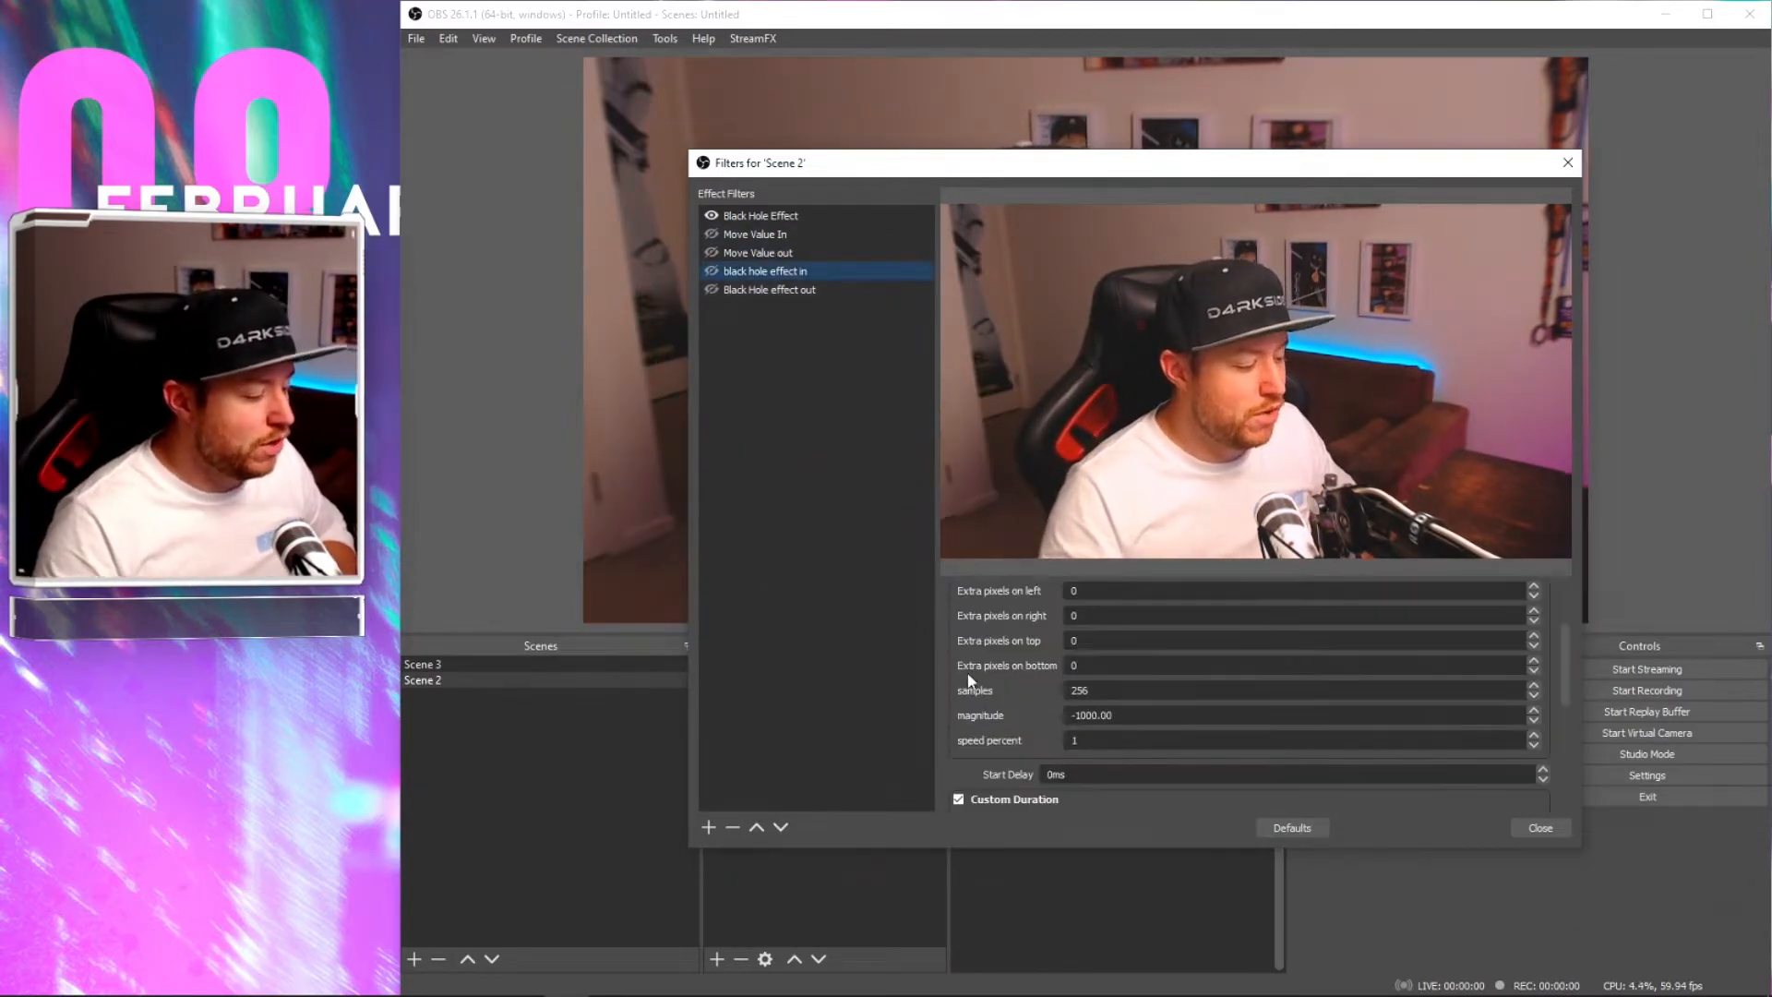
pyautogui.scroll(-10, 1142, 692)
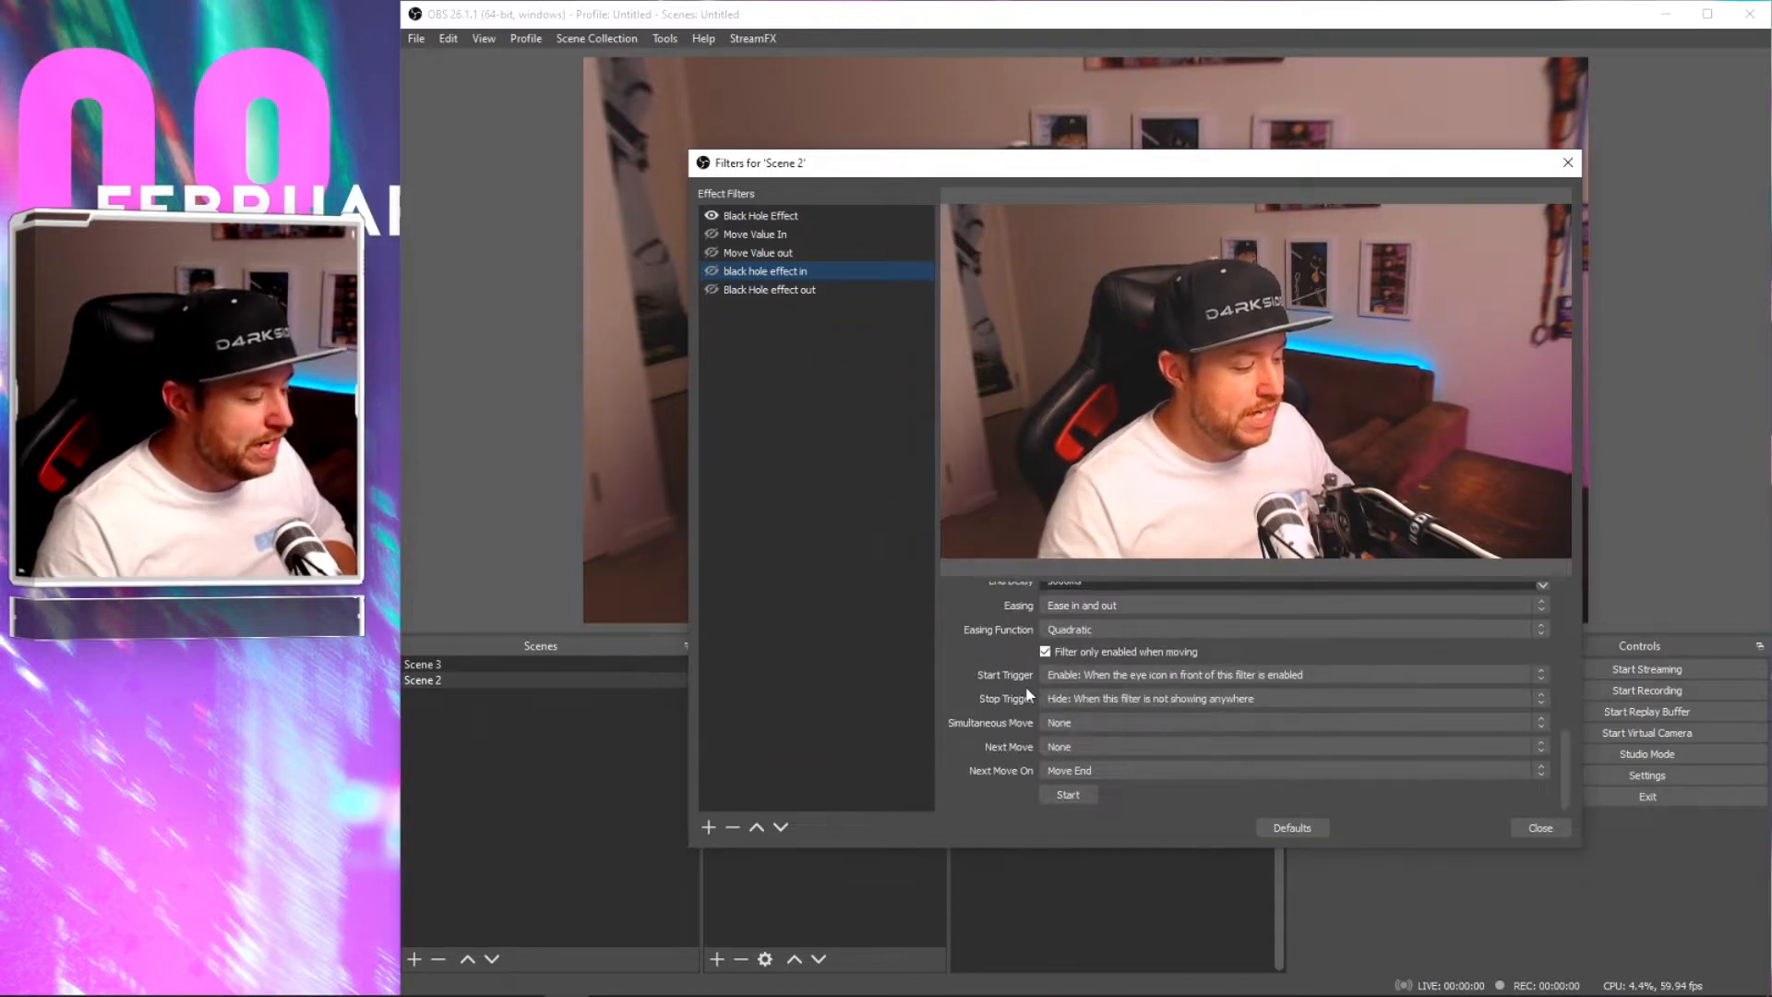
pyautogui.click(1087, 749)
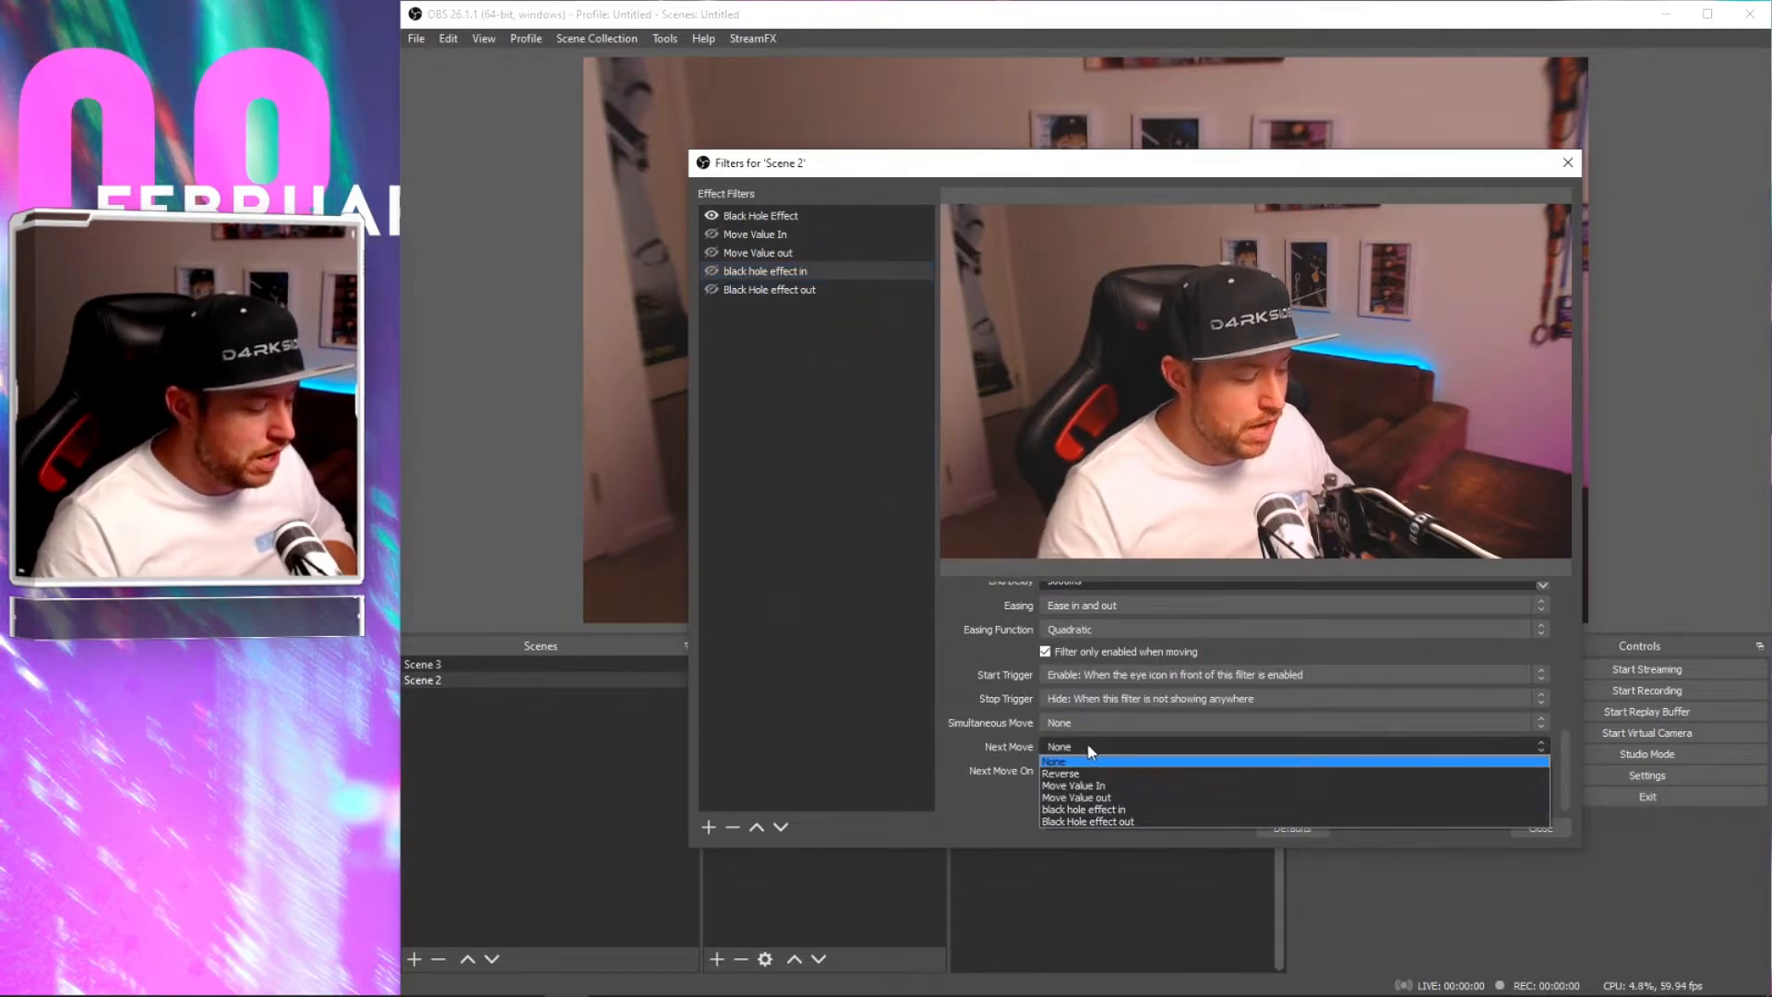
pyautogui.click(1128, 822)
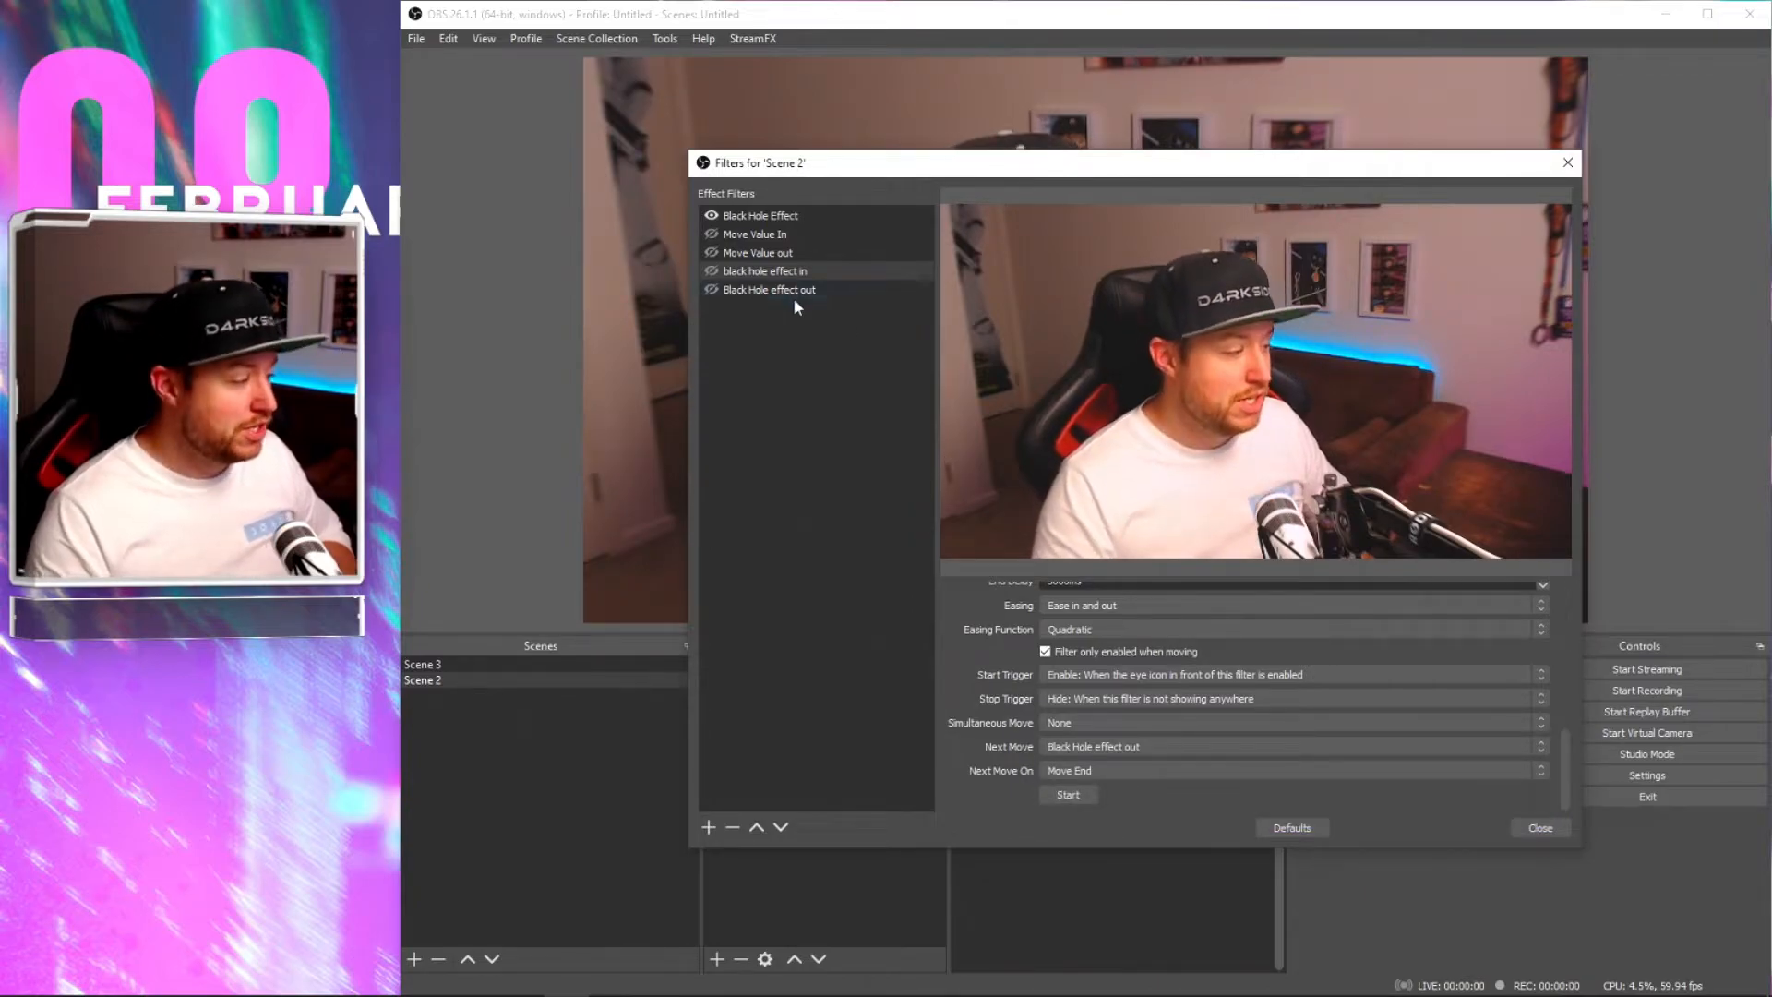
# Step: Review the Black Hole Effect and its in and out move filters, and enable the Move Value In filter to play the animation
pyautogui.click(784, 218)
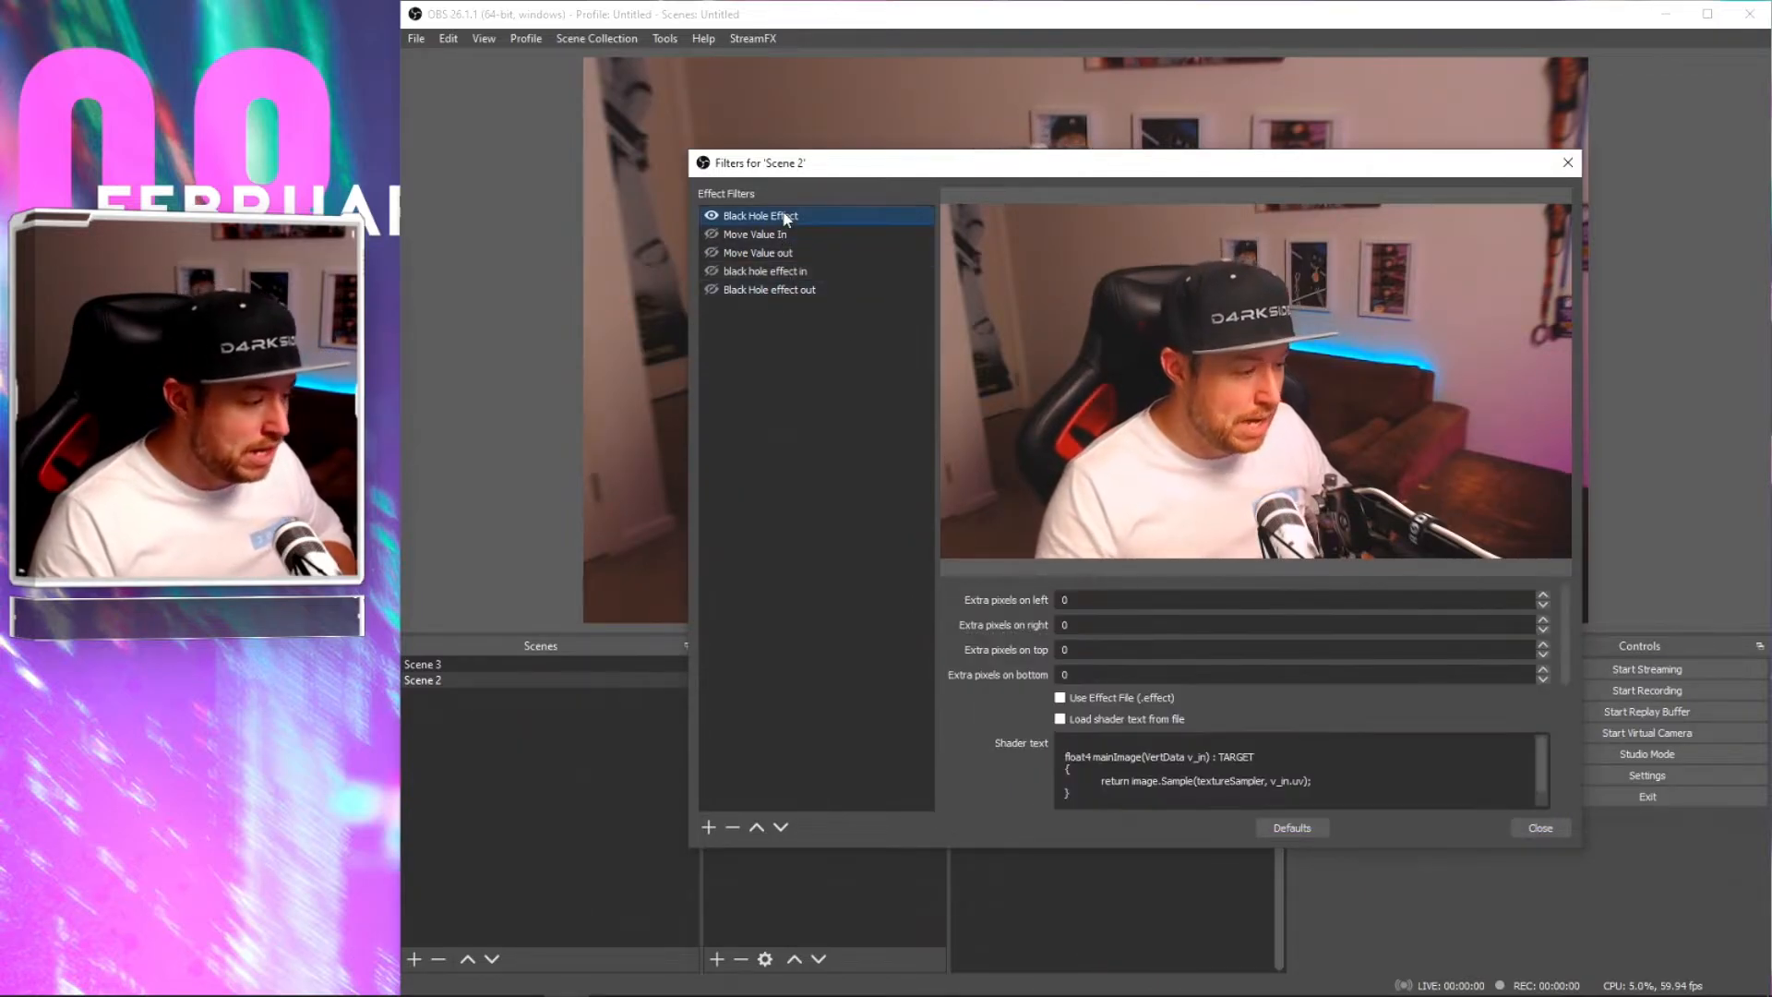
pyautogui.click(810, 270)
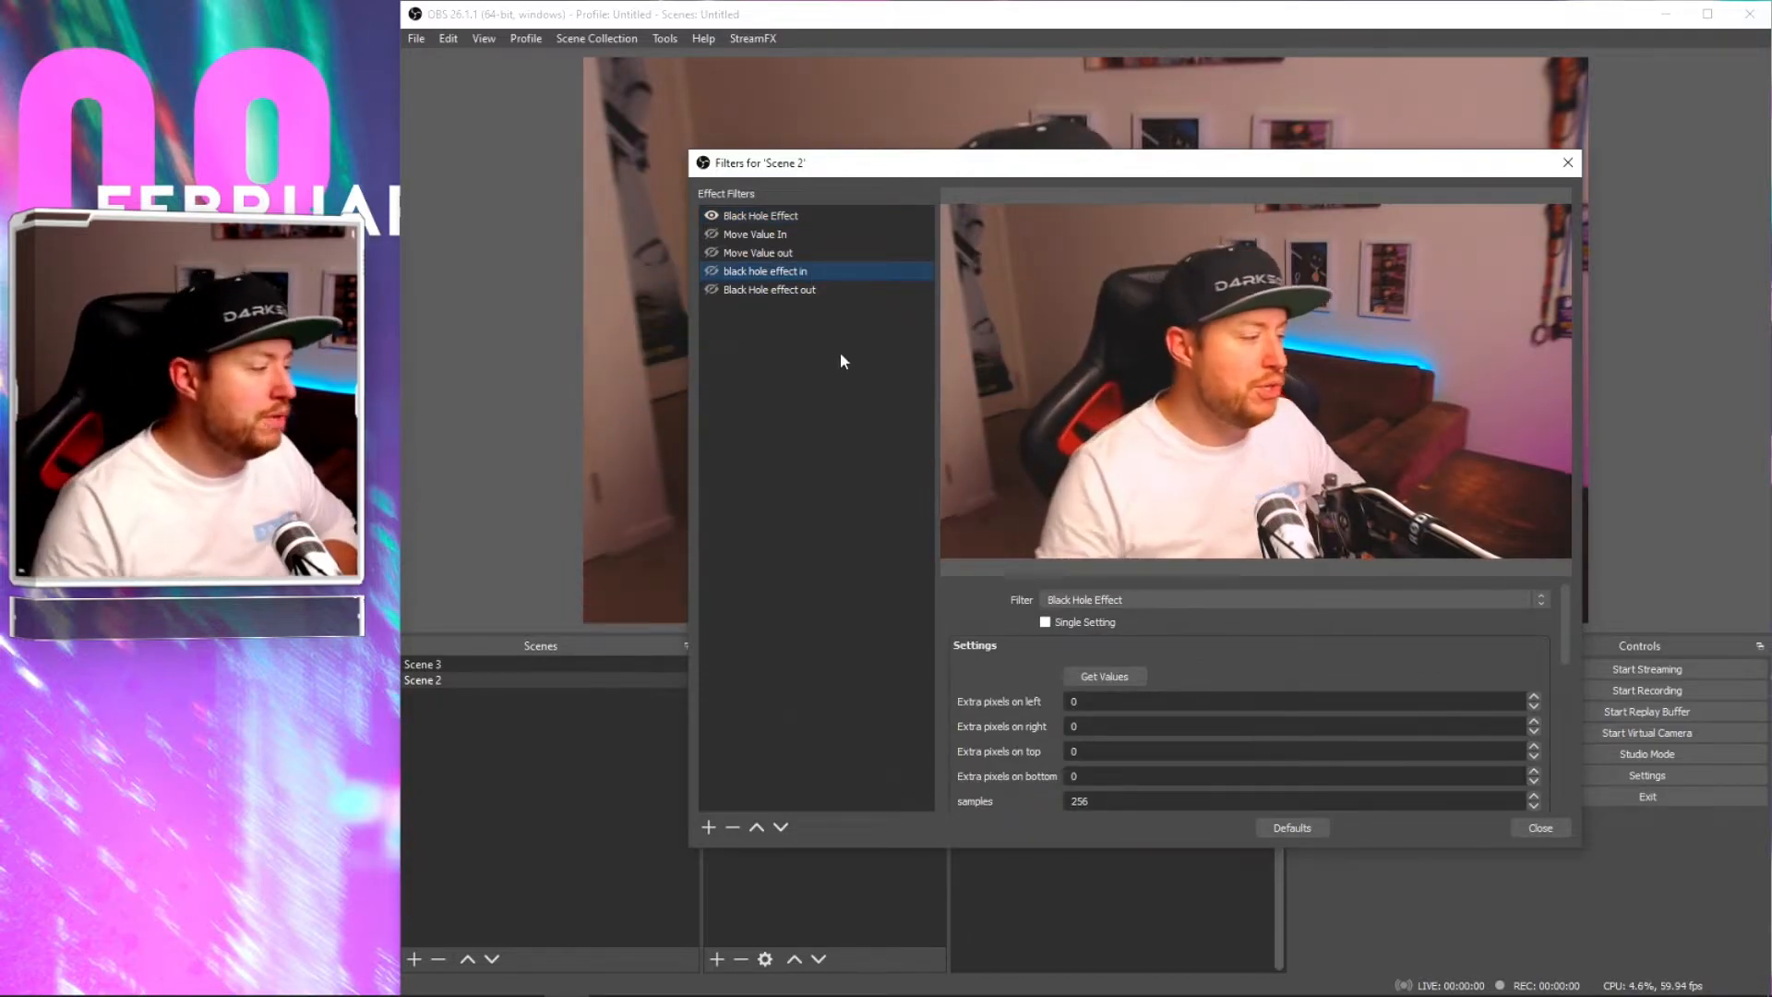
pyautogui.click(819, 291)
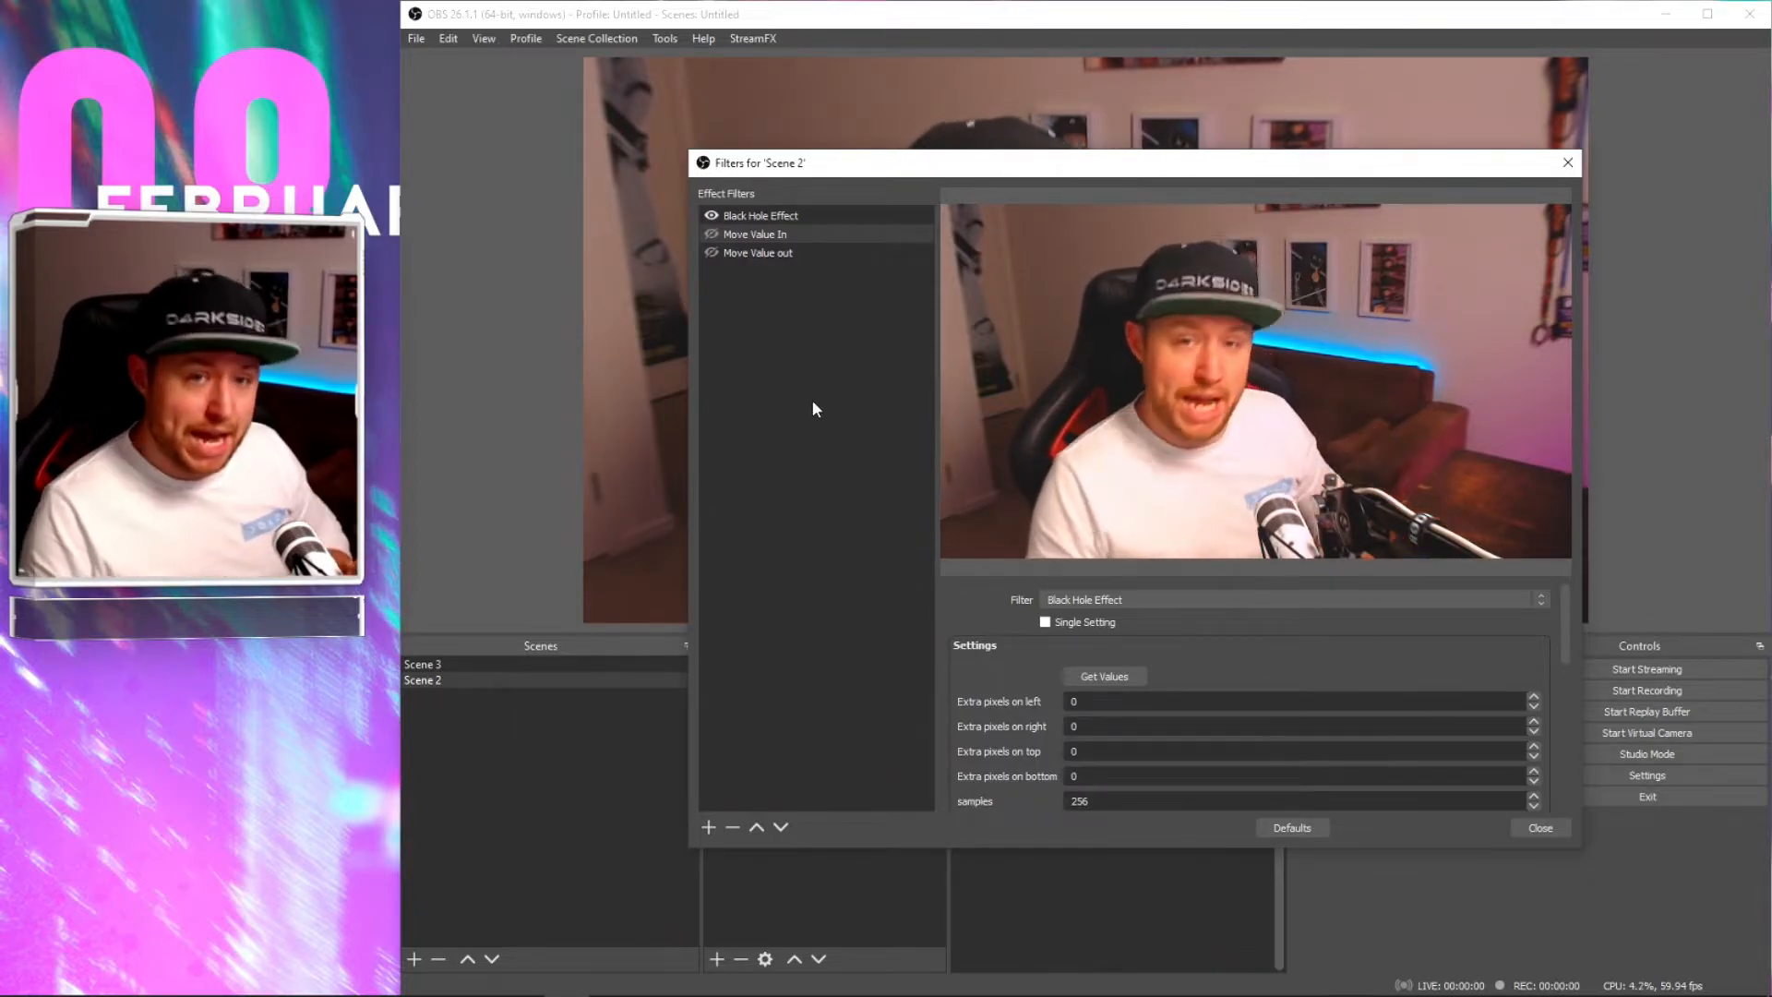
pyautogui.click(711, 235)
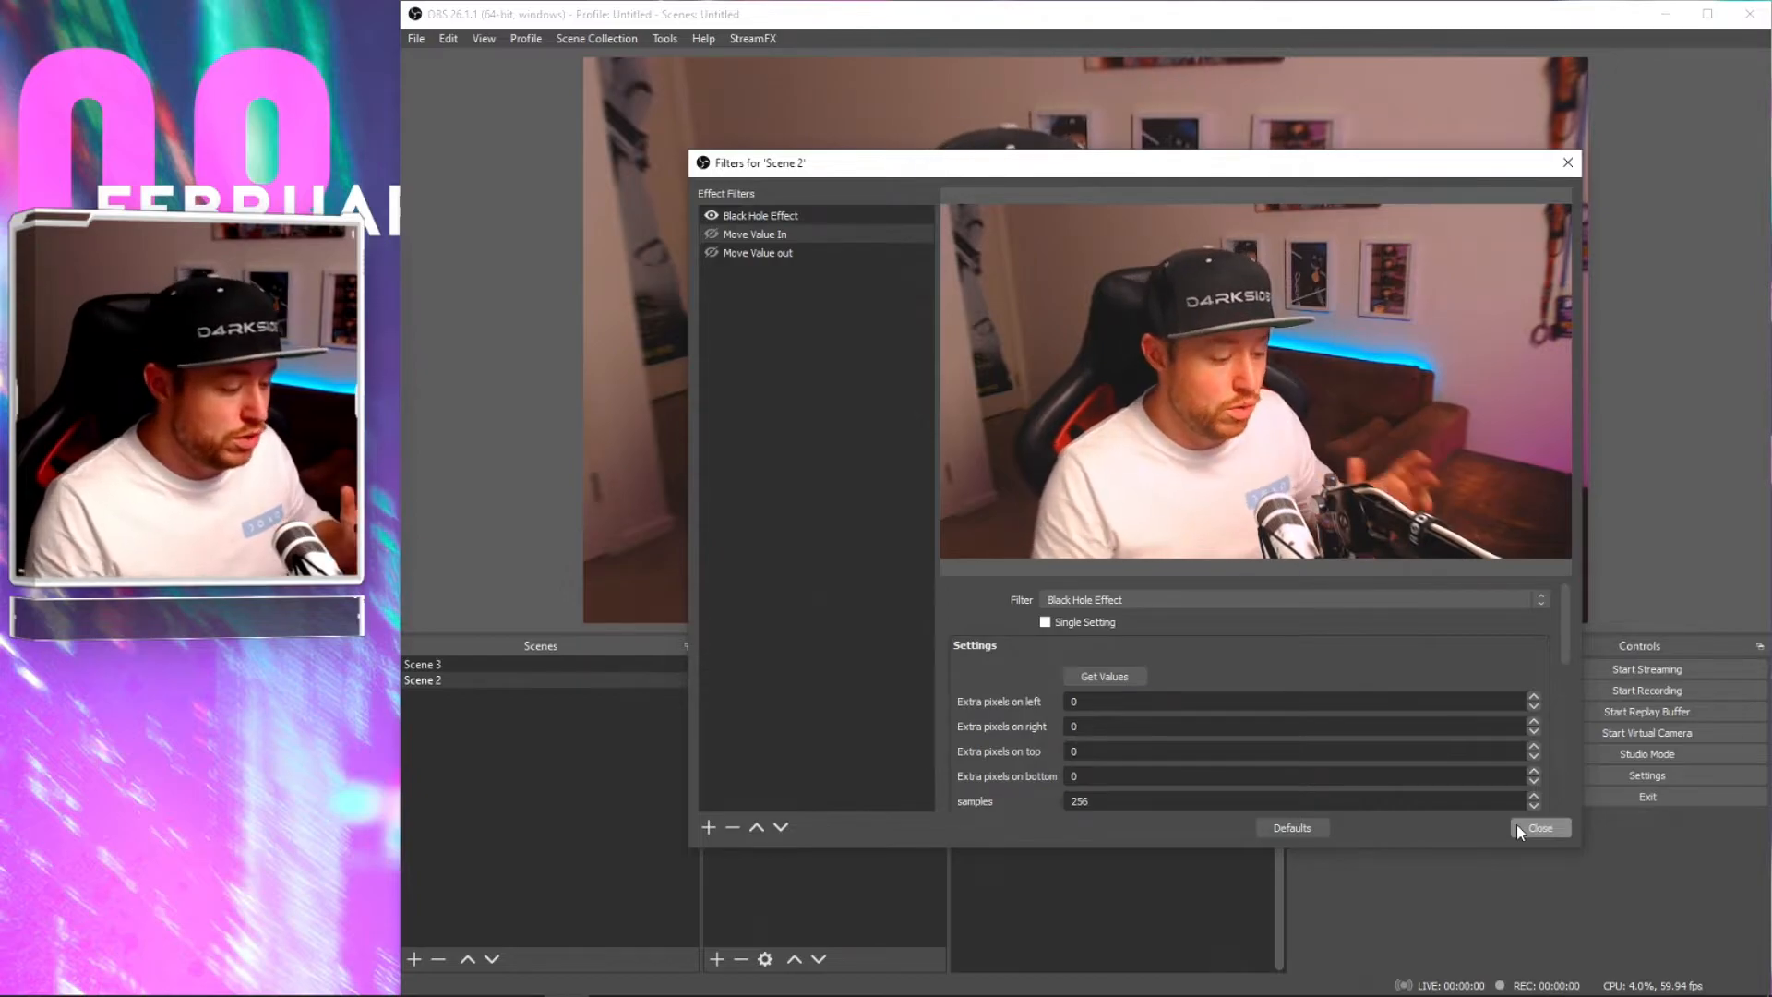
# Step: Move the Scene 2 filters window aside to view the black hole animation in the main preview
pyautogui.moveTo(1477, 162); pyautogui.dragTo(956, 158)
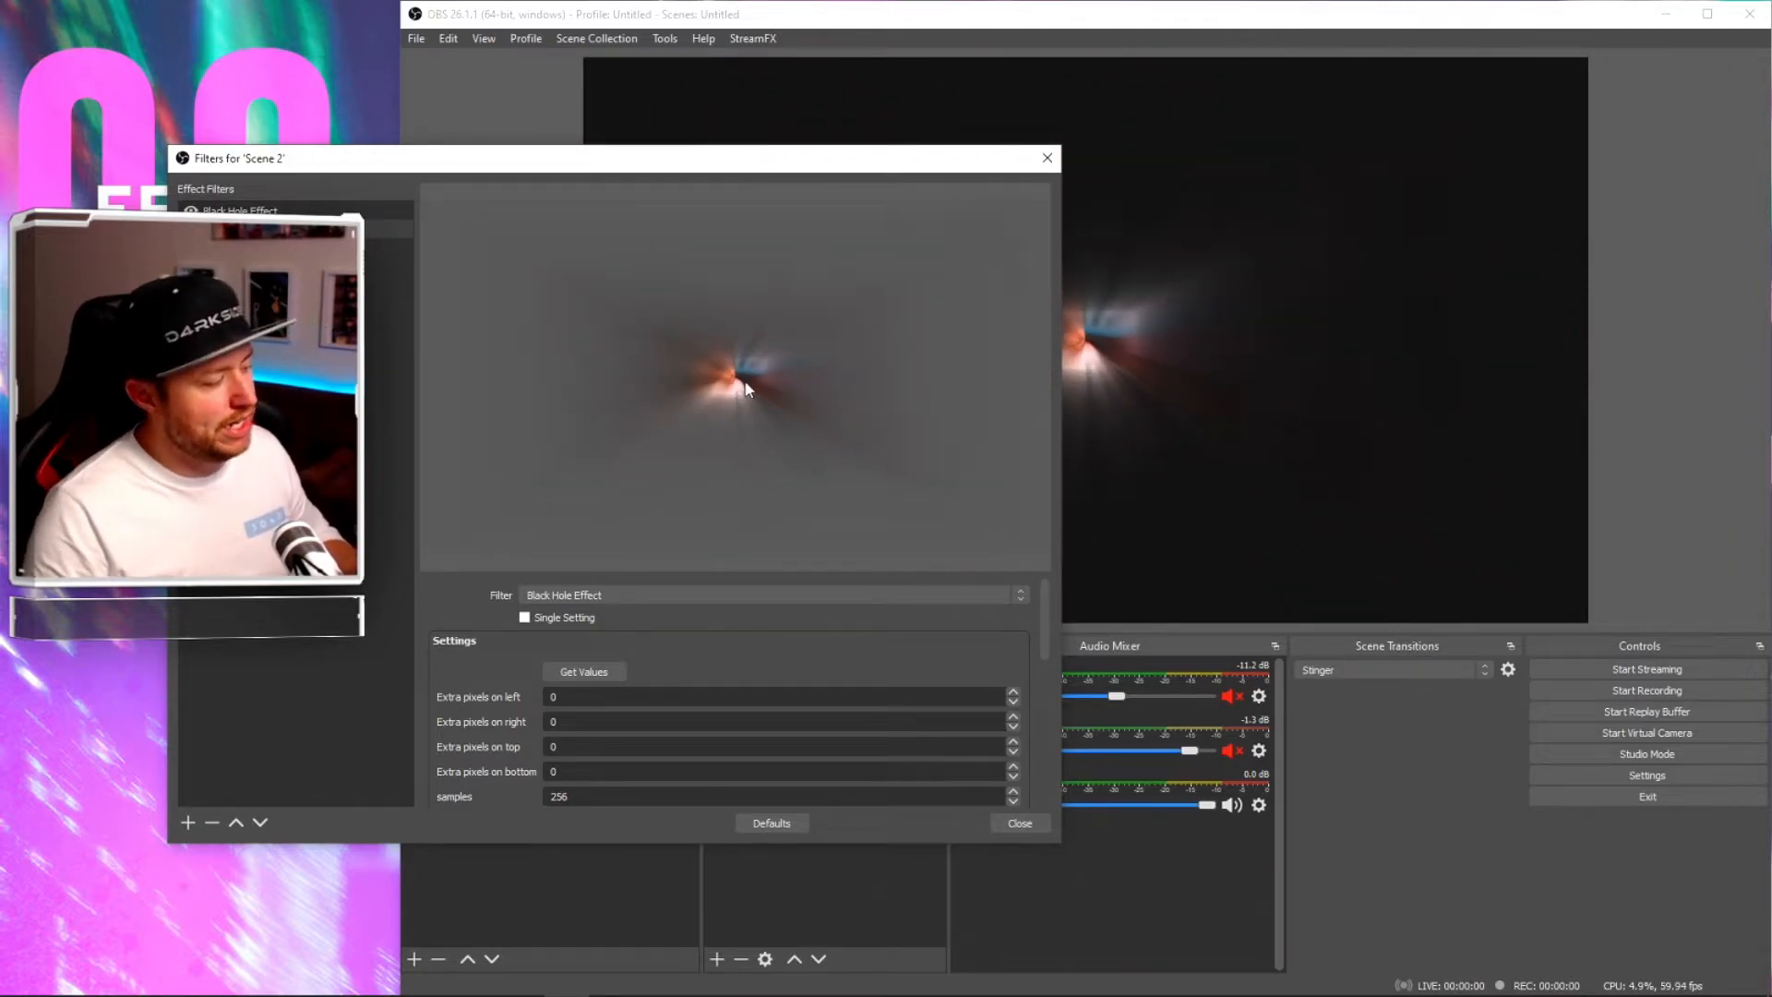
pyautogui.moveTo(877, 161); pyautogui.dragTo(723, 152)
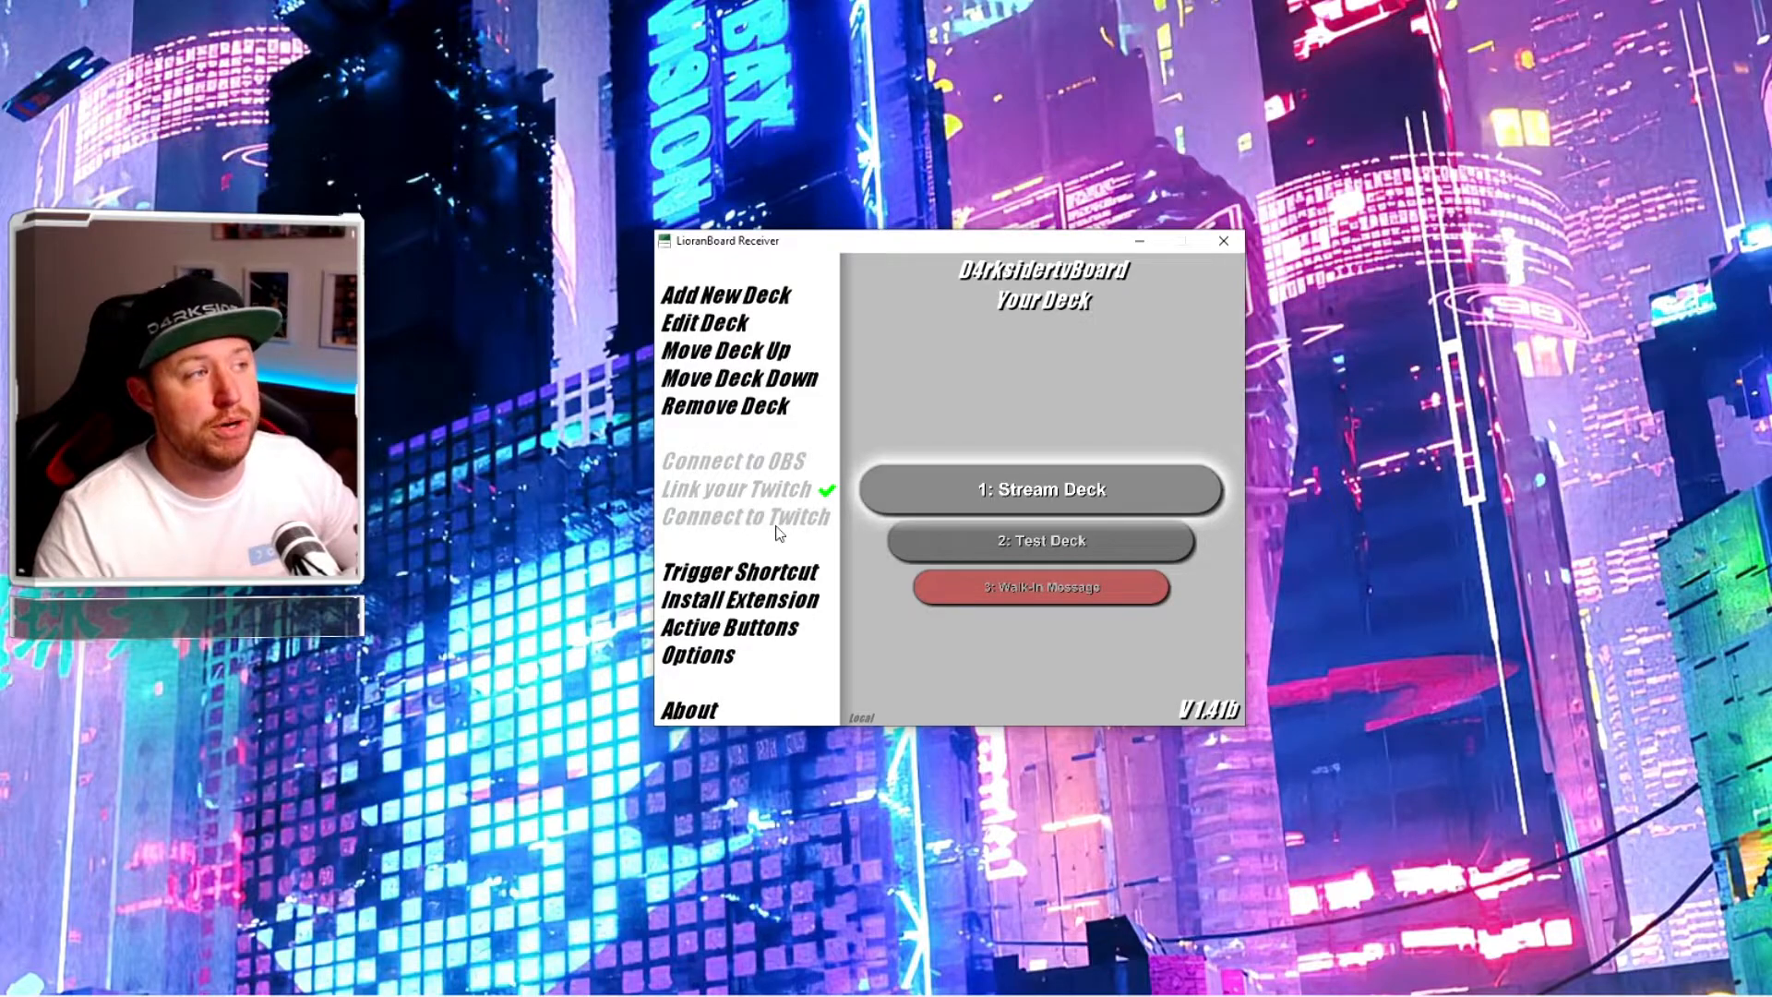
# Step: In LioranBoard Receiver, open Stream Deck for editing and create a blank button named "Black Hole Redemtion" beside the Black Hole button
pyautogui.doubleClick(1011, 480)
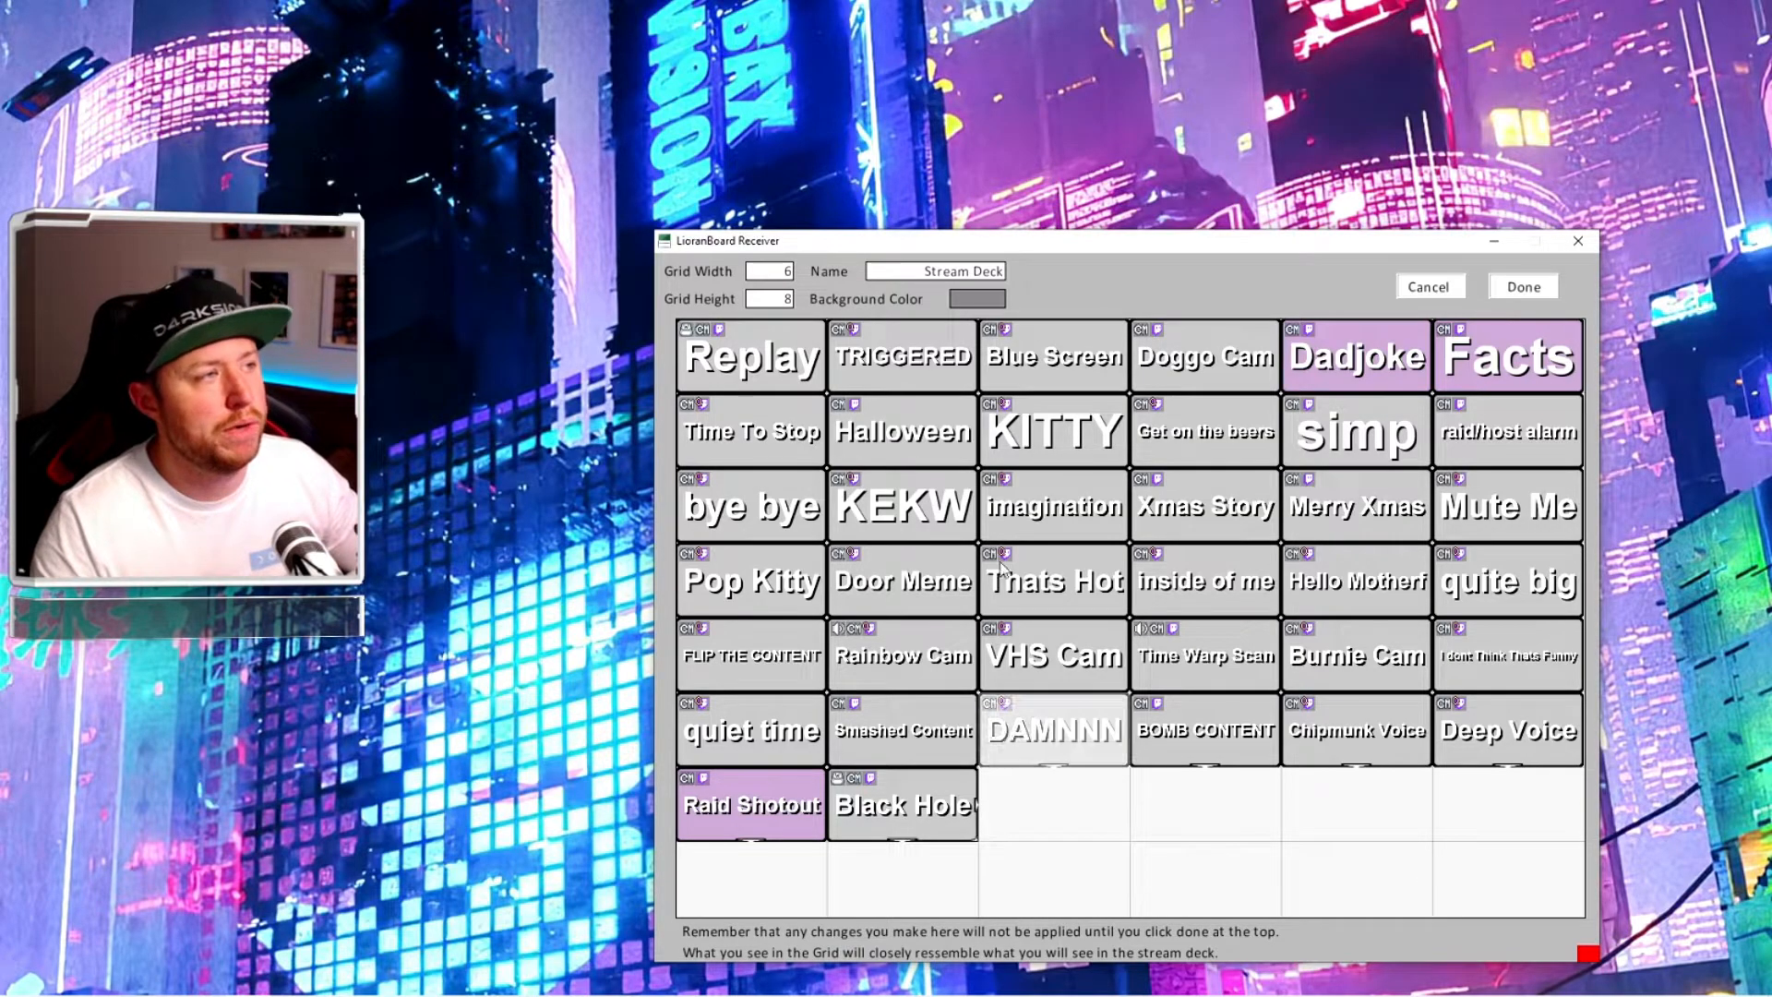
pyautogui.click(1052, 794)
pyautogui.click(887, 344)
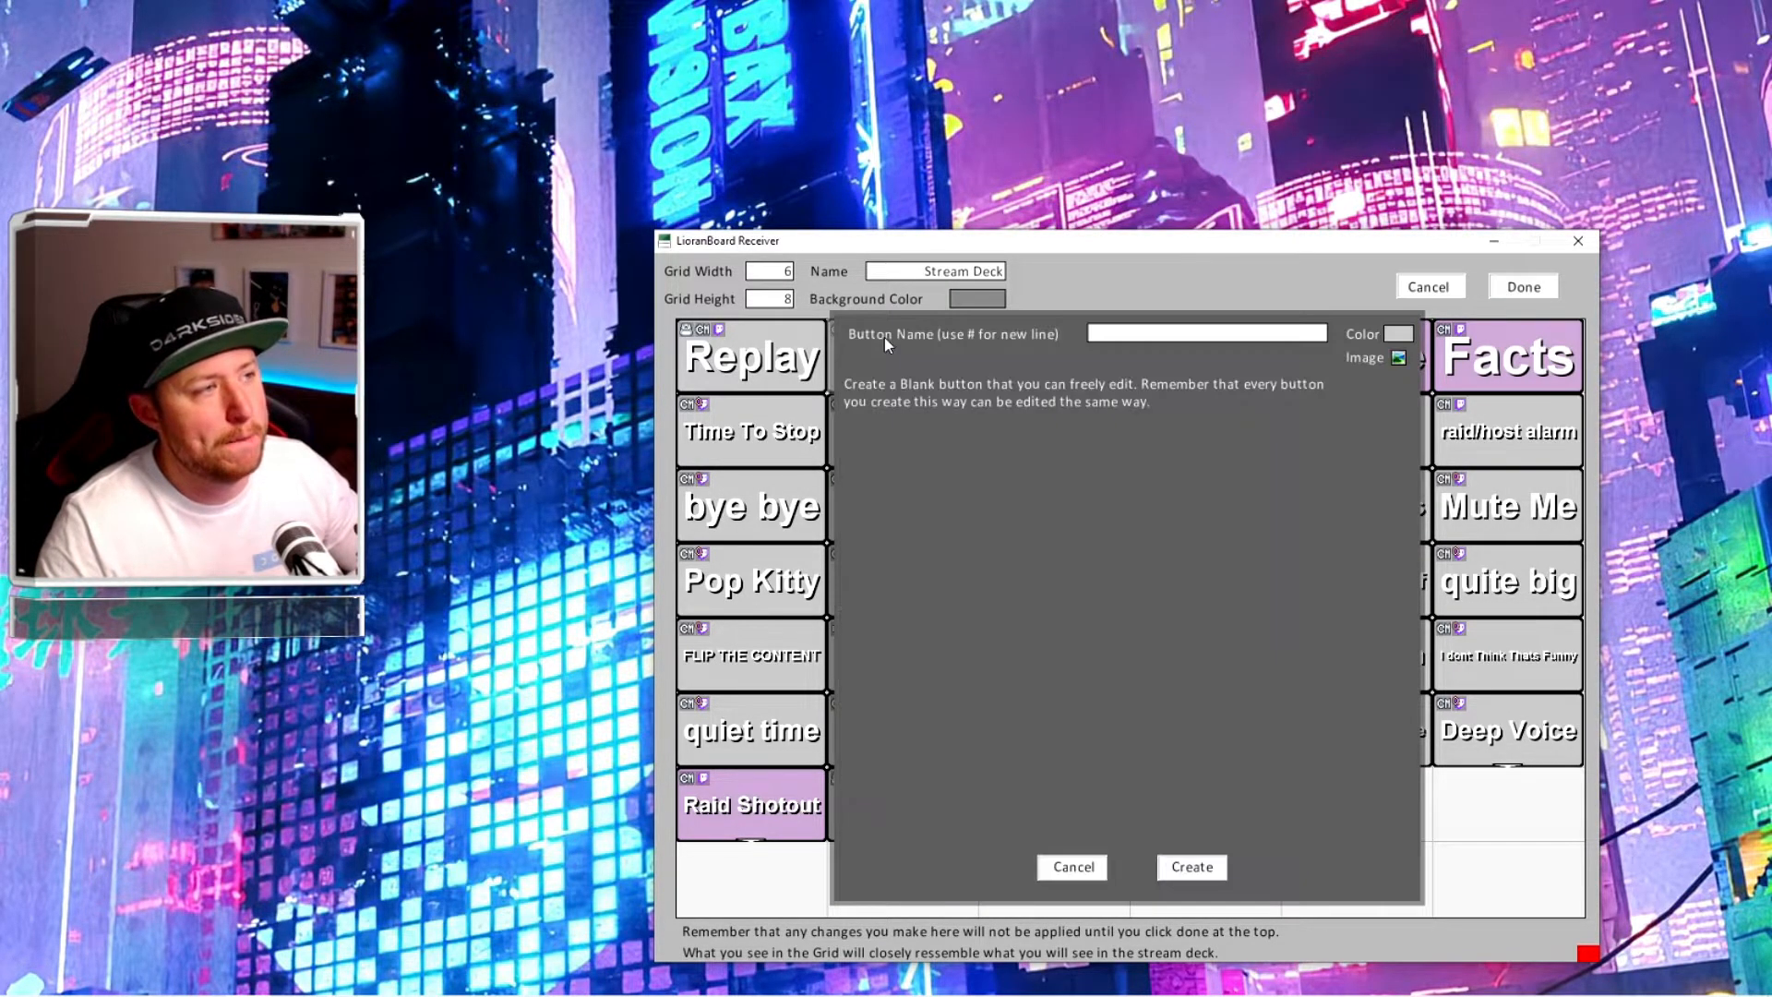
pyautogui.click(1161, 333)
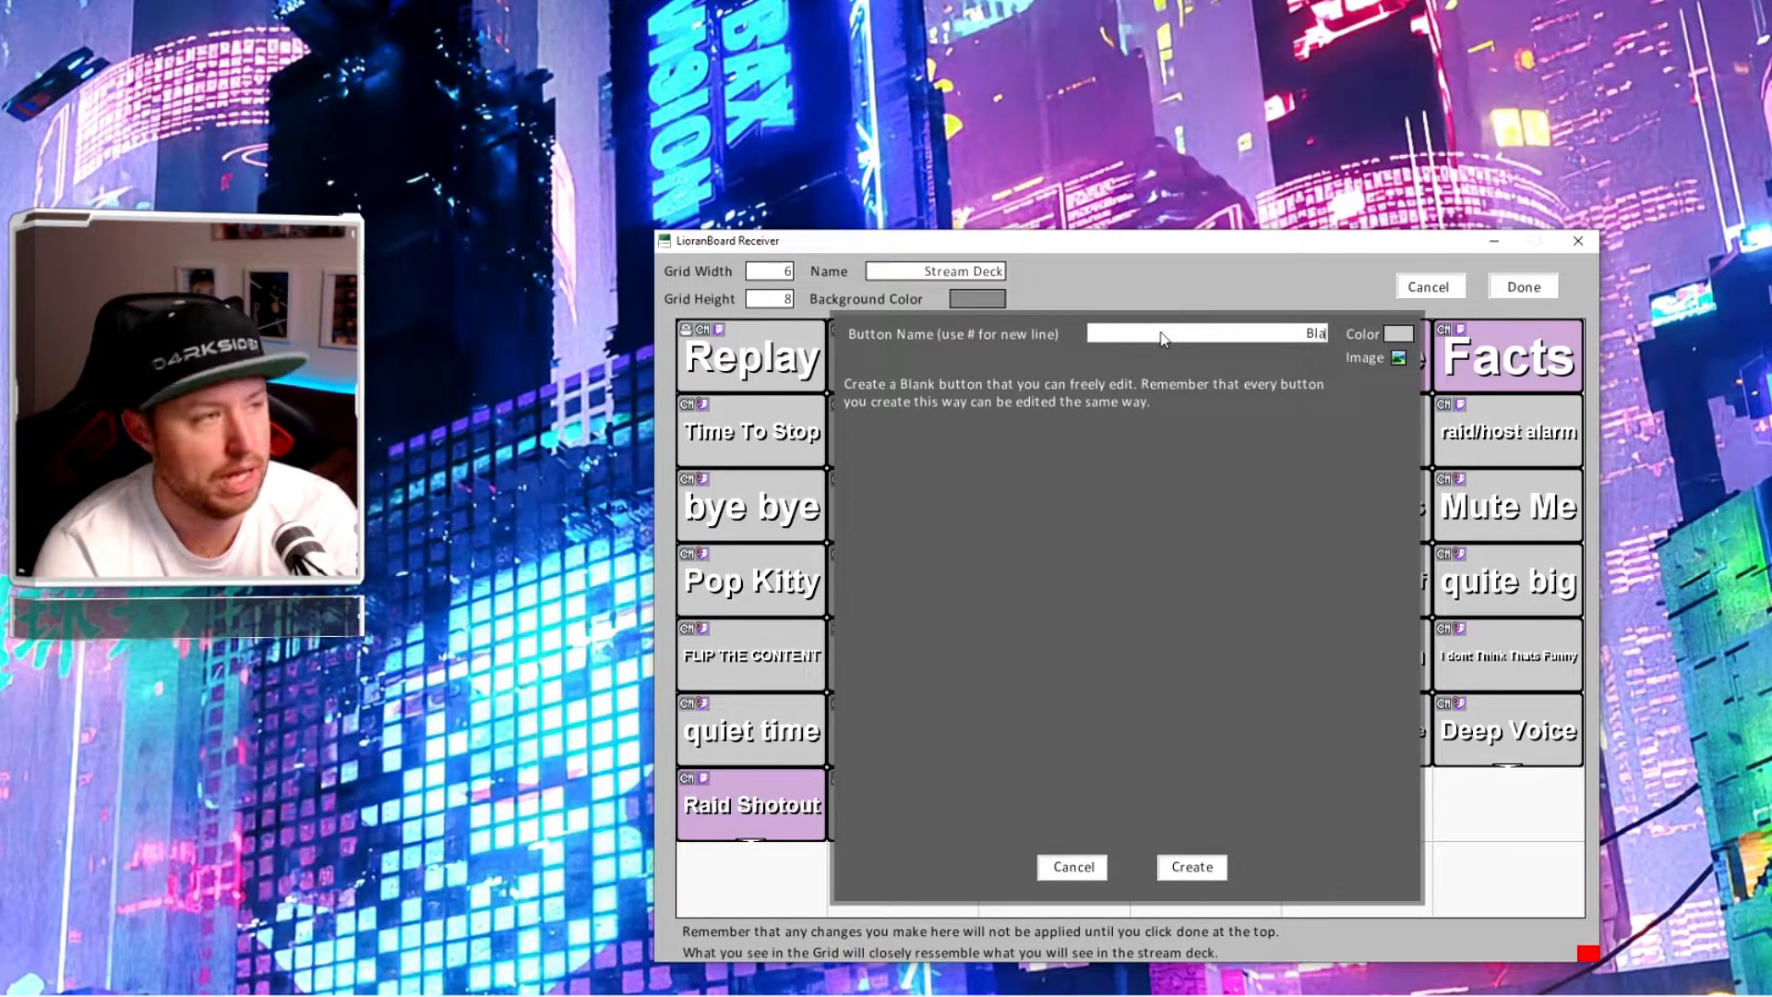
pyautogui.write('Black Hole Redemp')
pyautogui.write('uo')
pyautogui.press('BackSpace')
pyautogui.press('BackSpace')
pyautogui.write('ion')
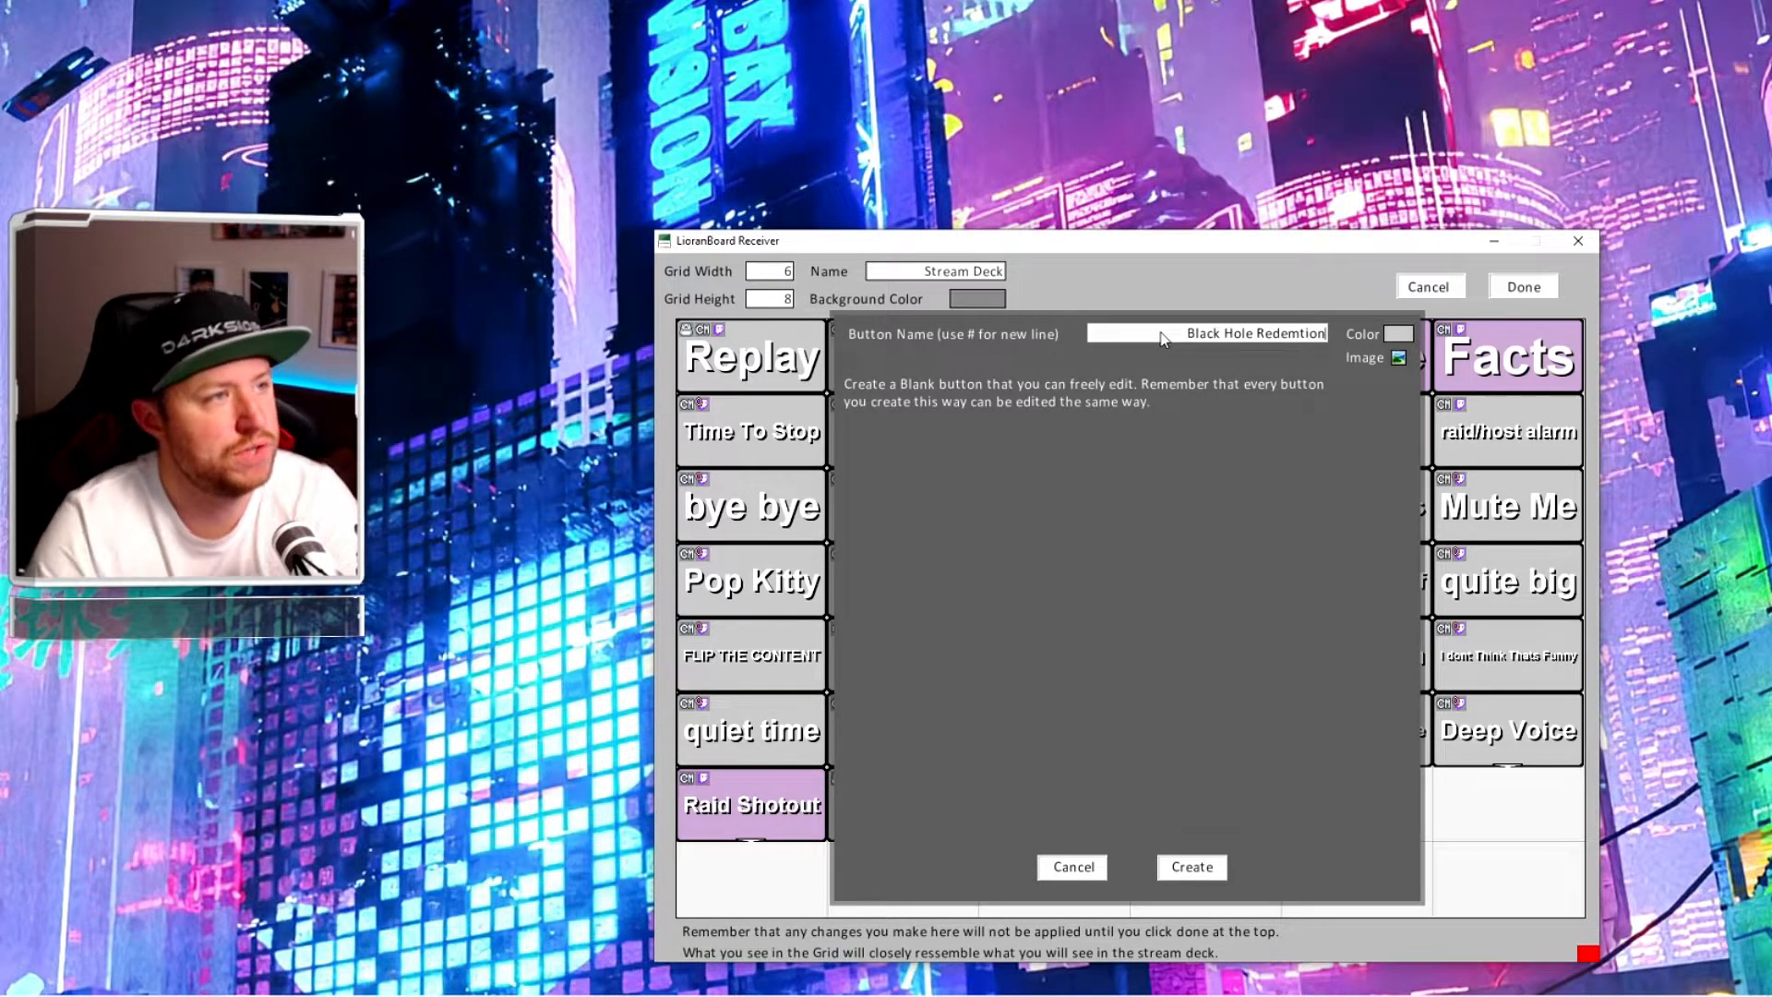
pyautogui.click(1191, 869)
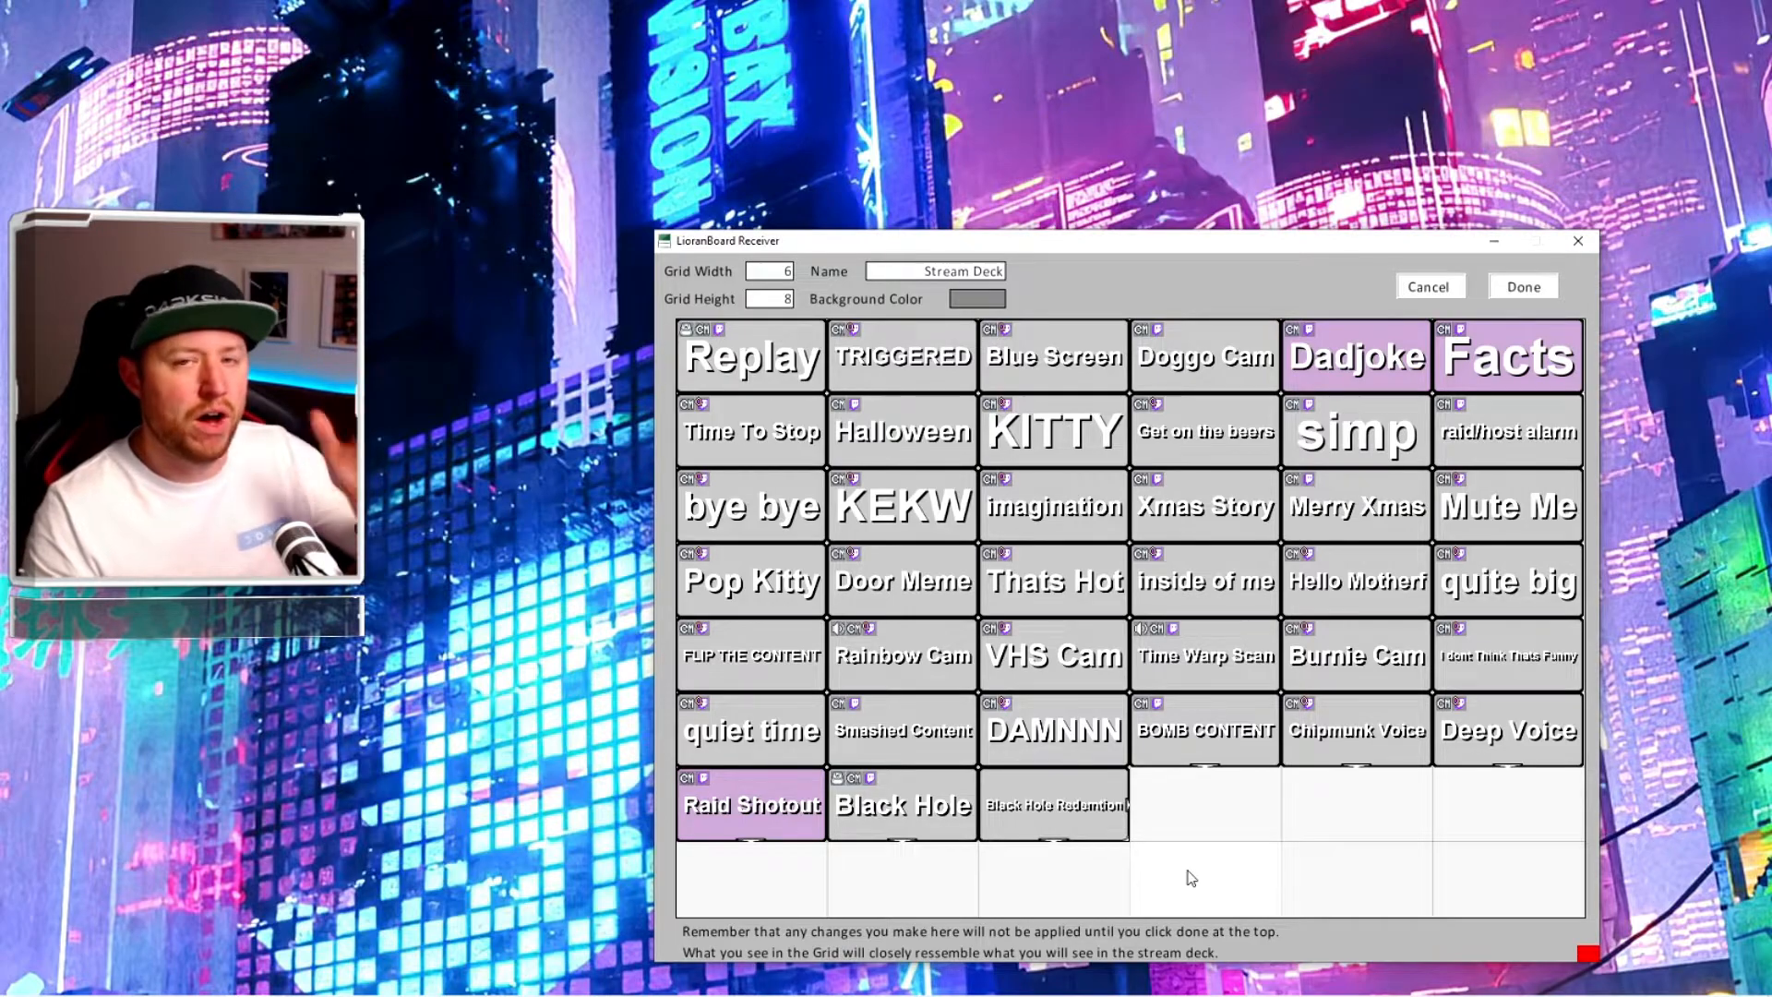
# Step: Add a Twitch channel points trigger with the redeem name "Black Hole" to the Black Hole Redemtion button
pyautogui.rightClick(1068, 824)
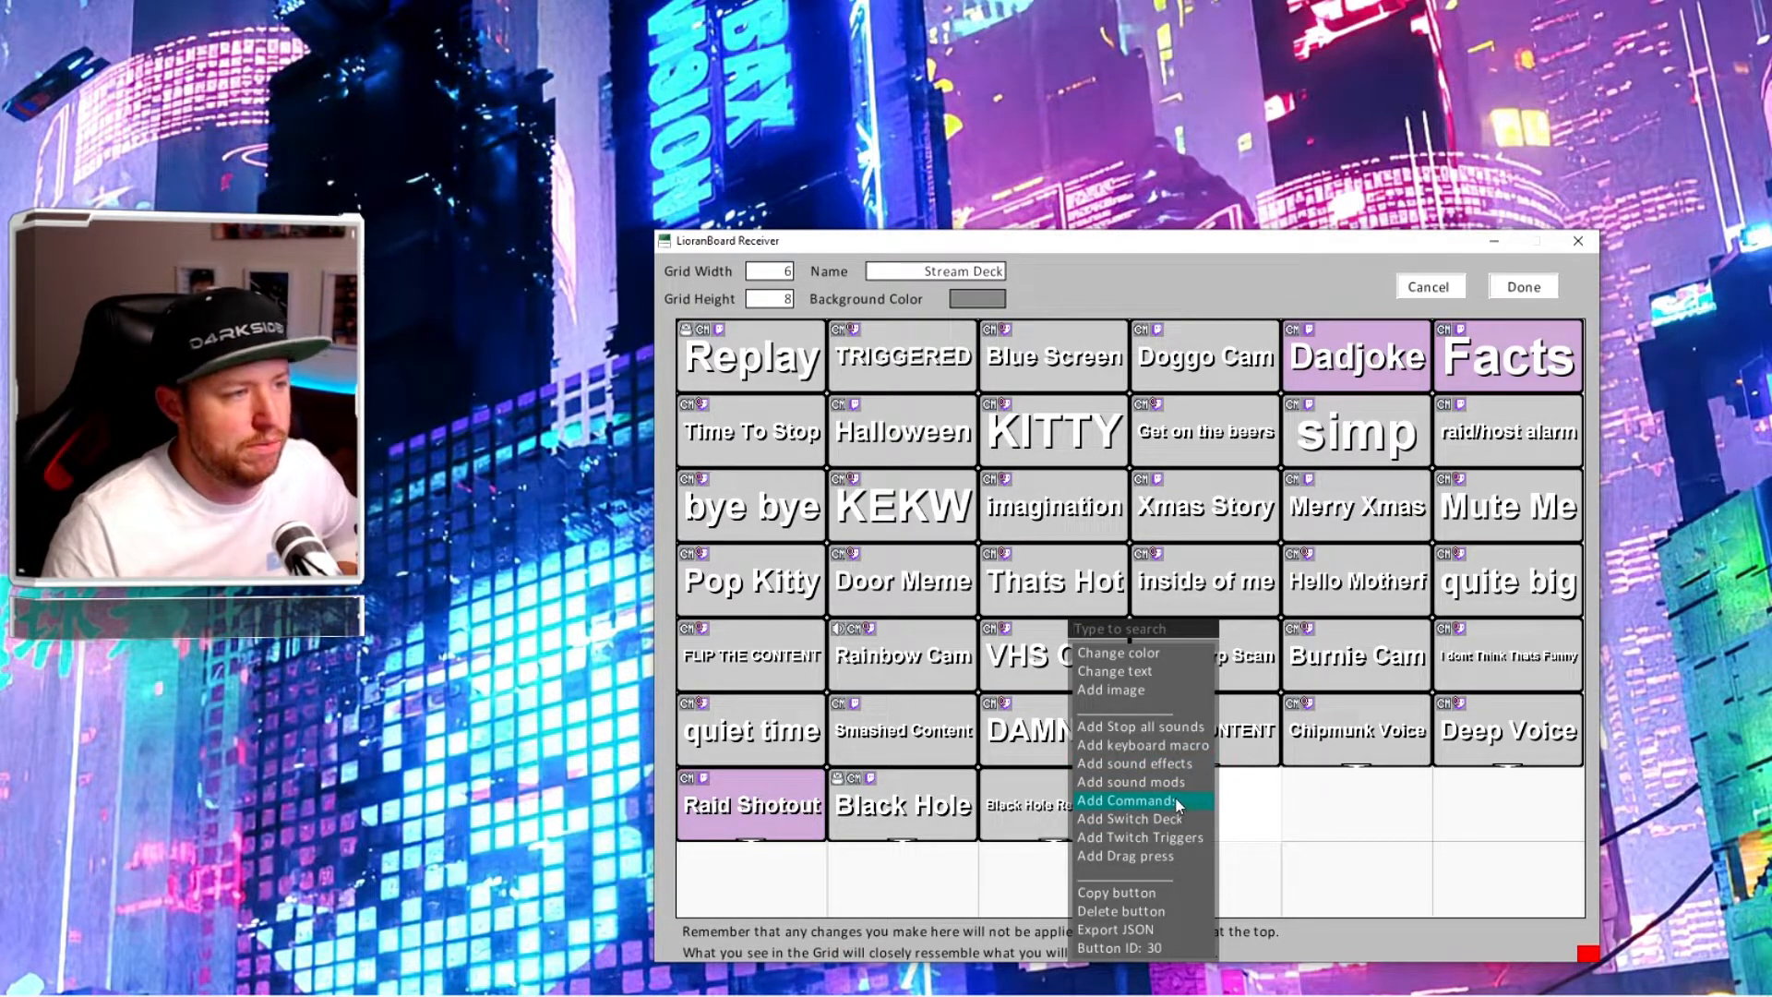
pyautogui.click(1161, 840)
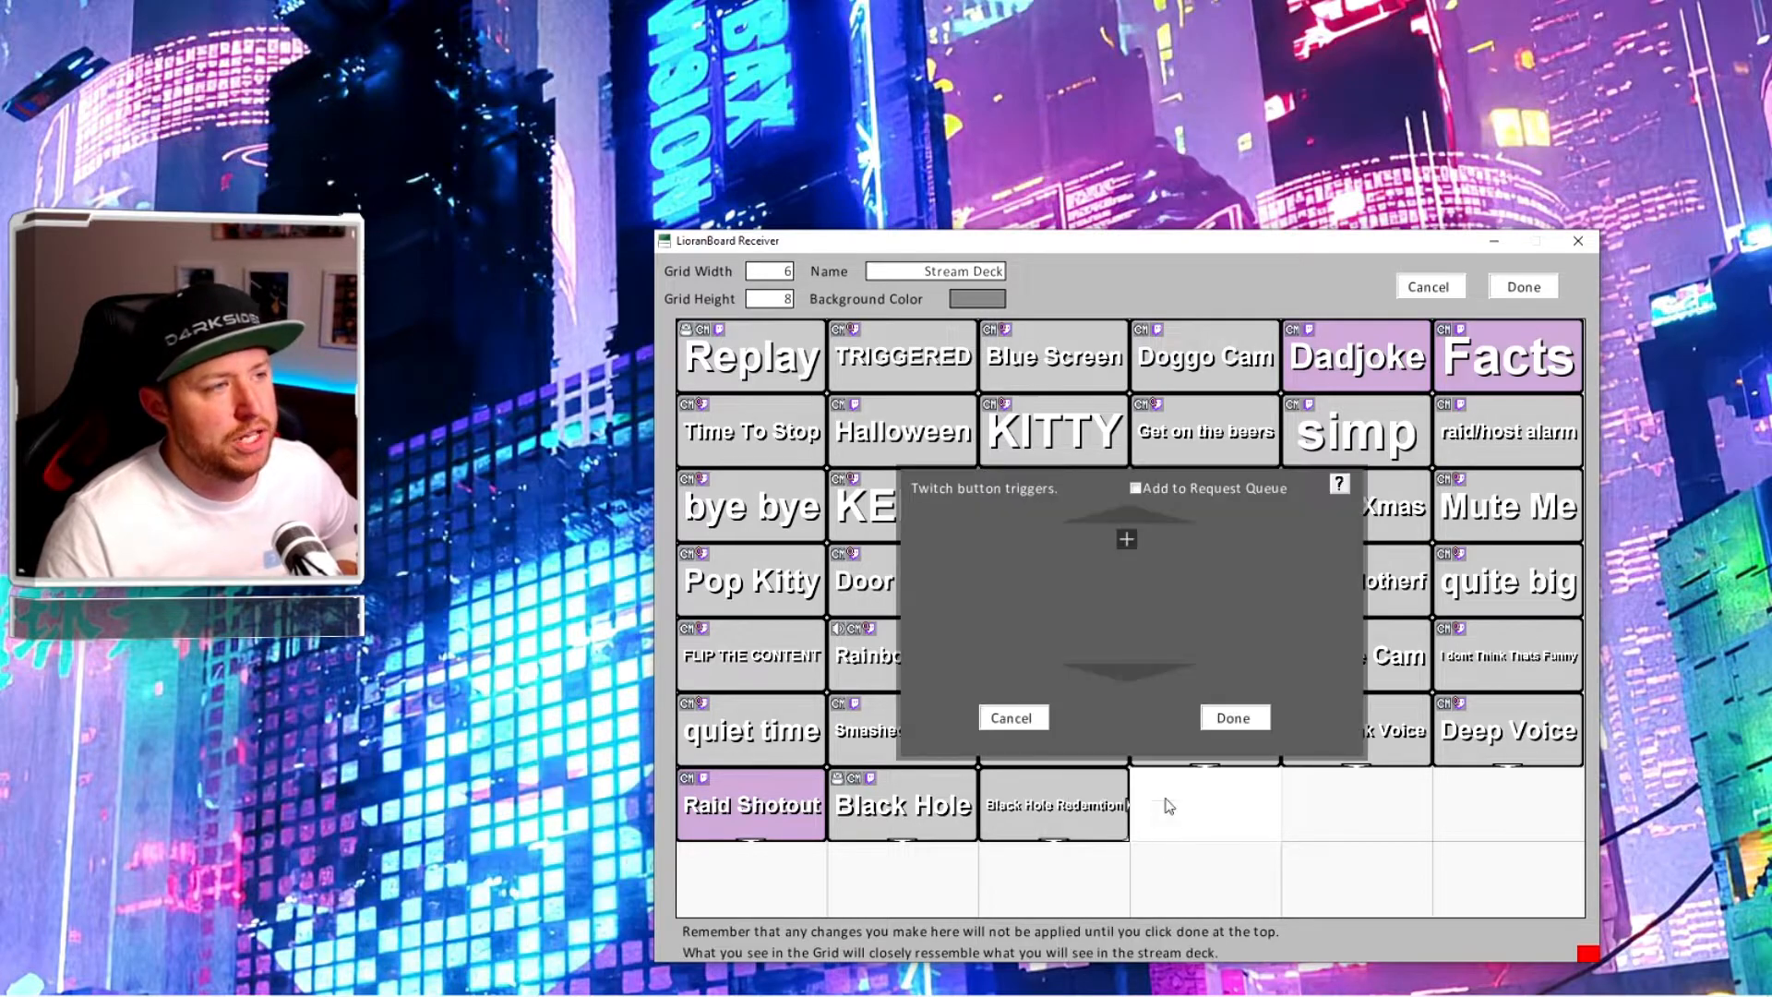
pyautogui.click(1127, 540)
pyautogui.click(1191, 607)
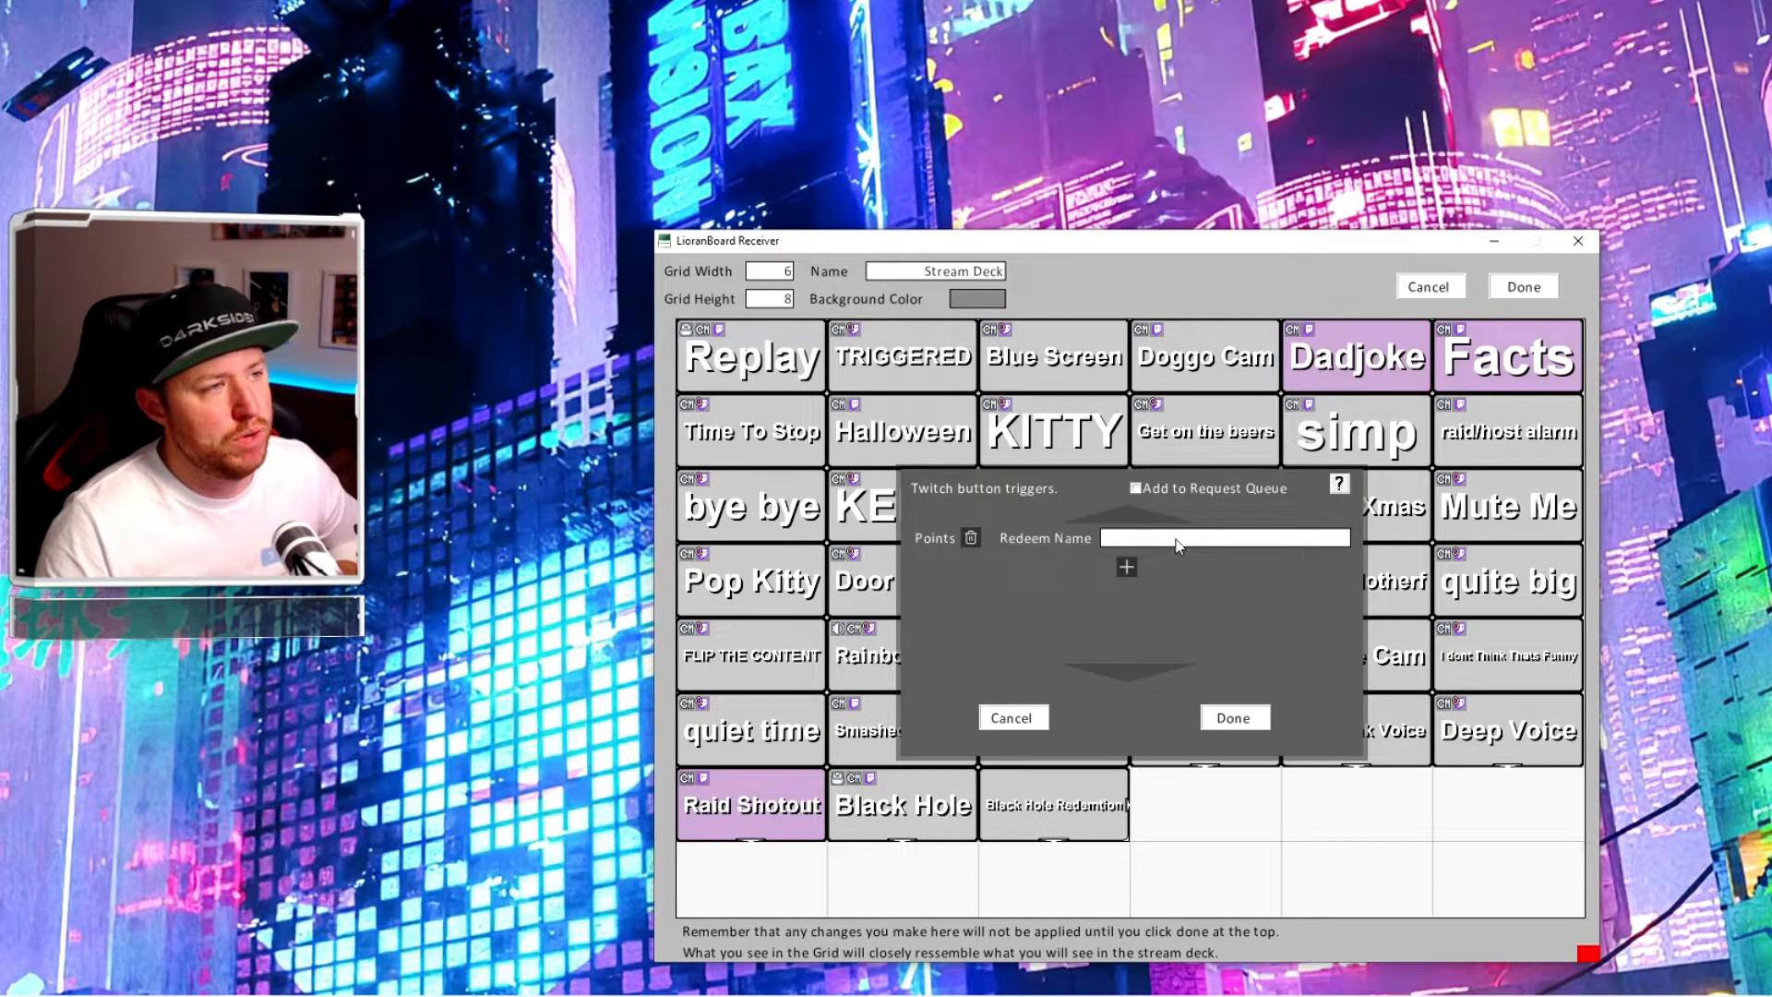
pyautogui.write('Black Hole')
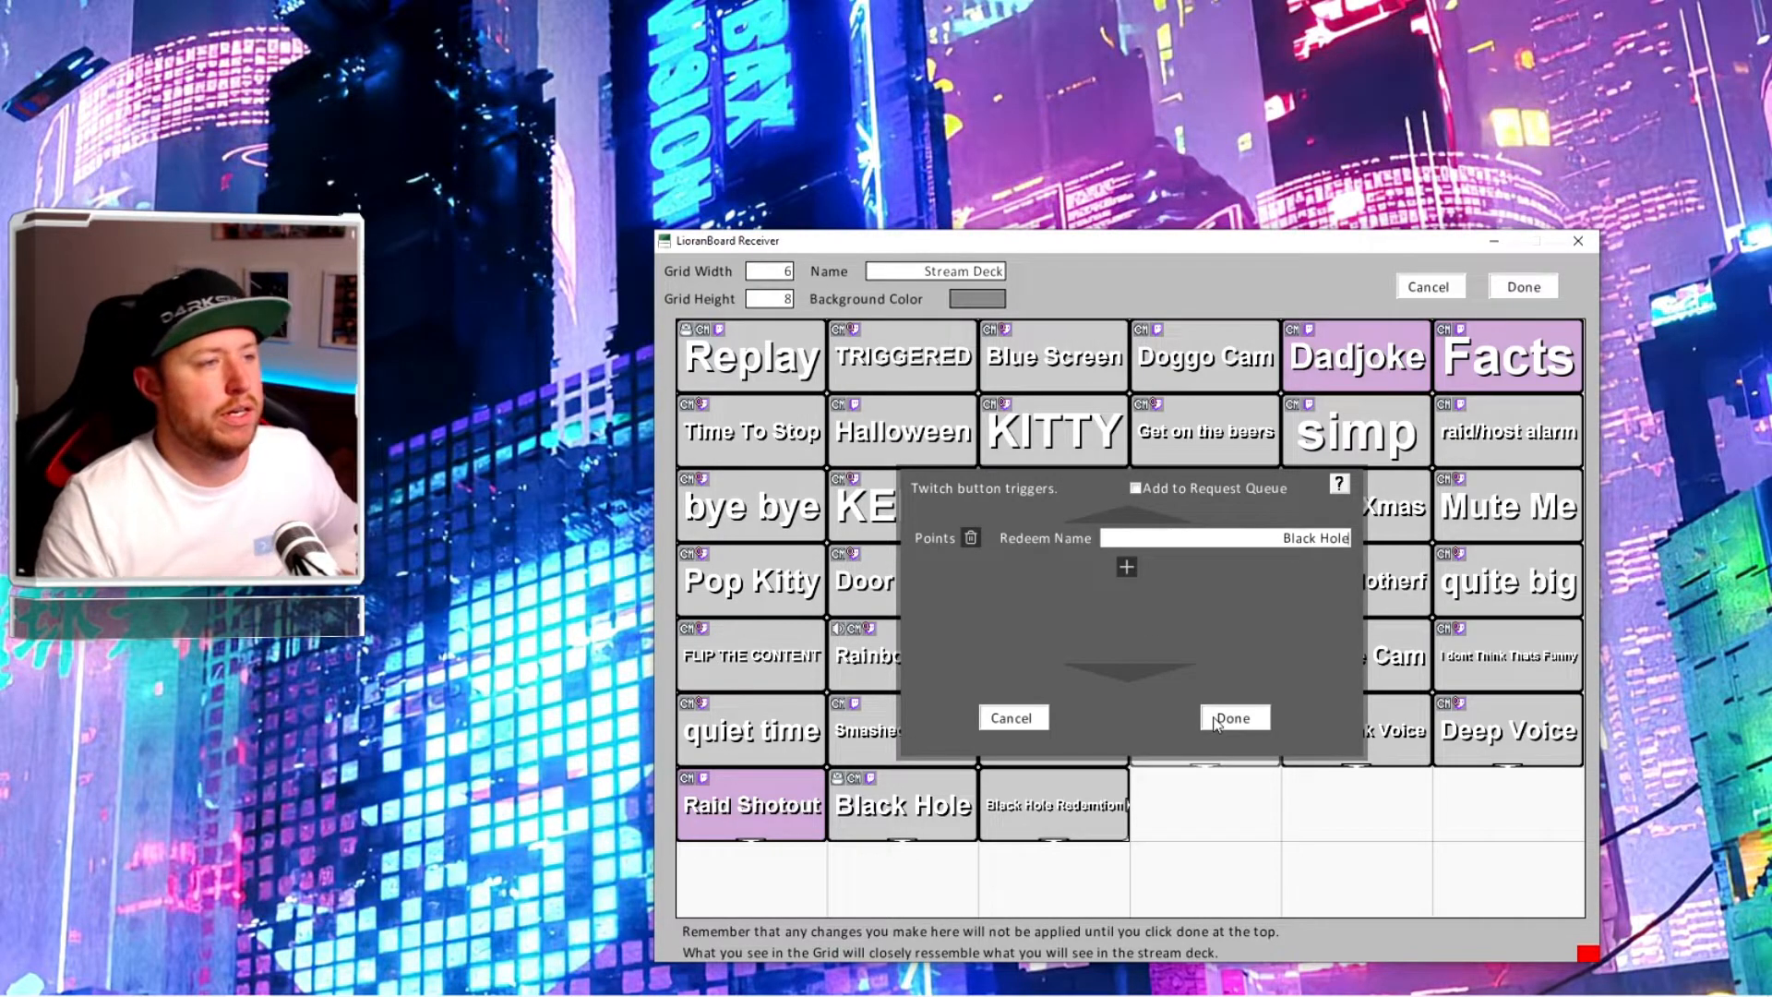
pyautogui.click(1207, 718)
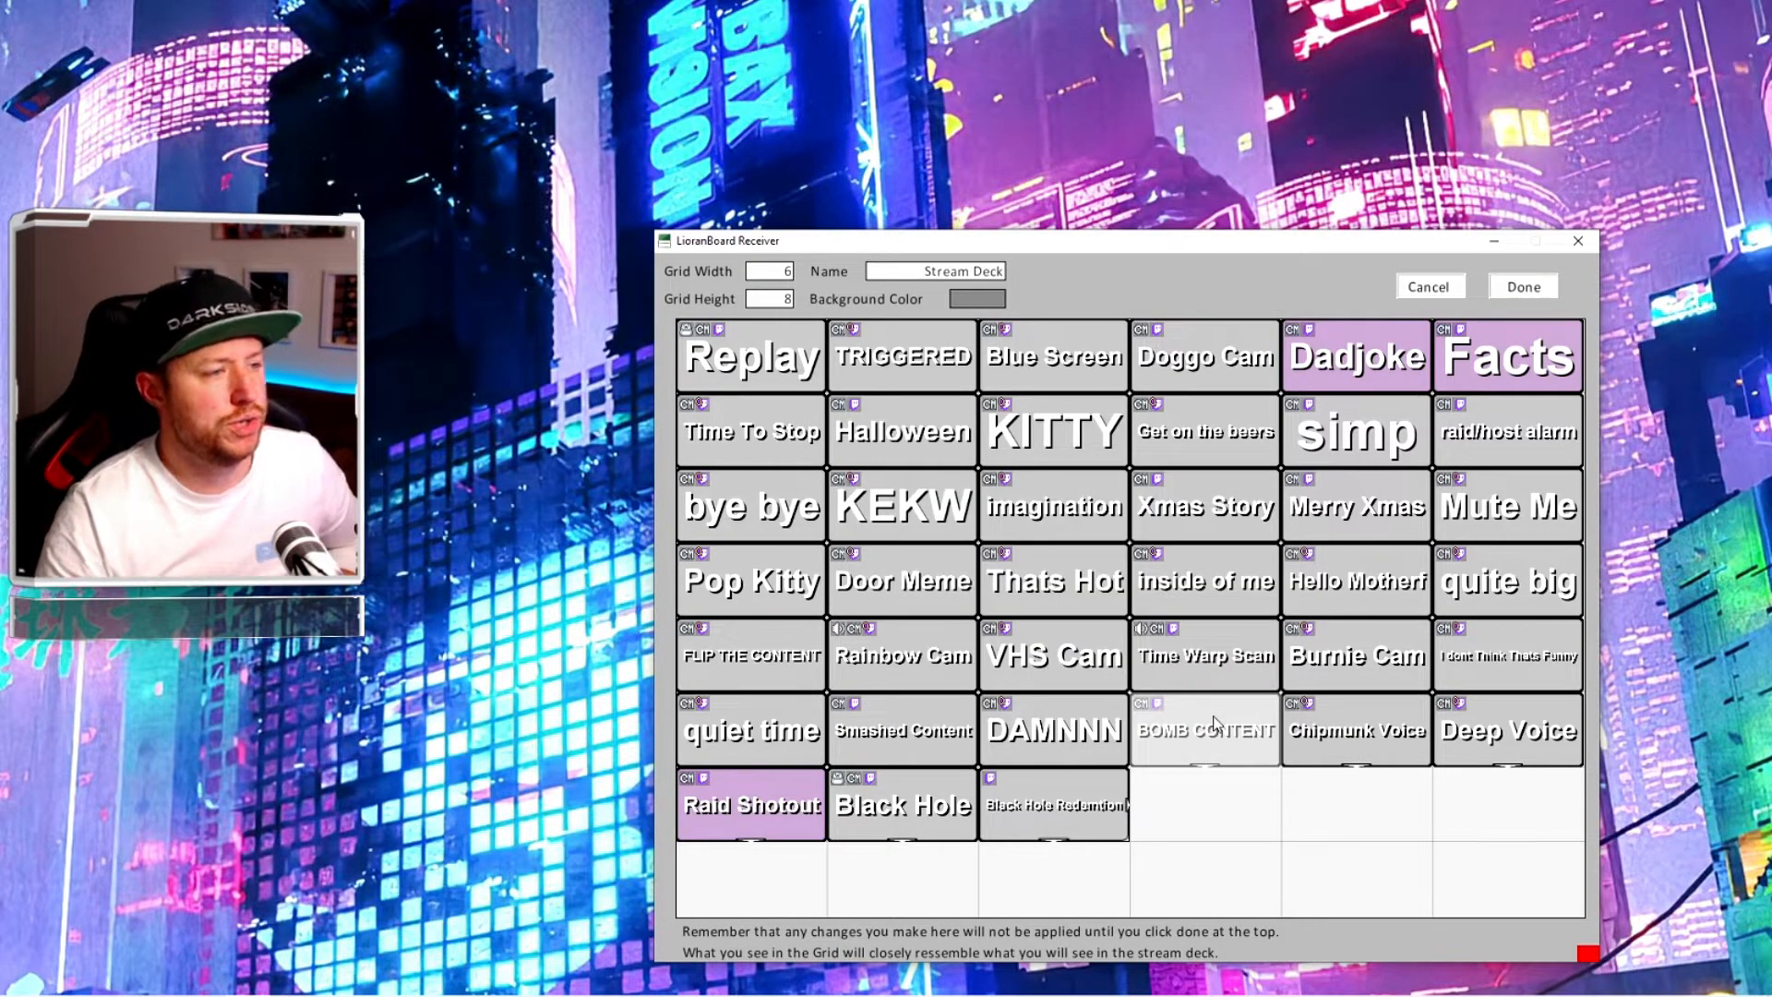
# Step: Add a Filter Change Visibility command to the Black Hole Redemtion button
pyautogui.rightClick(1083, 810)
pyautogui.click(1114, 801)
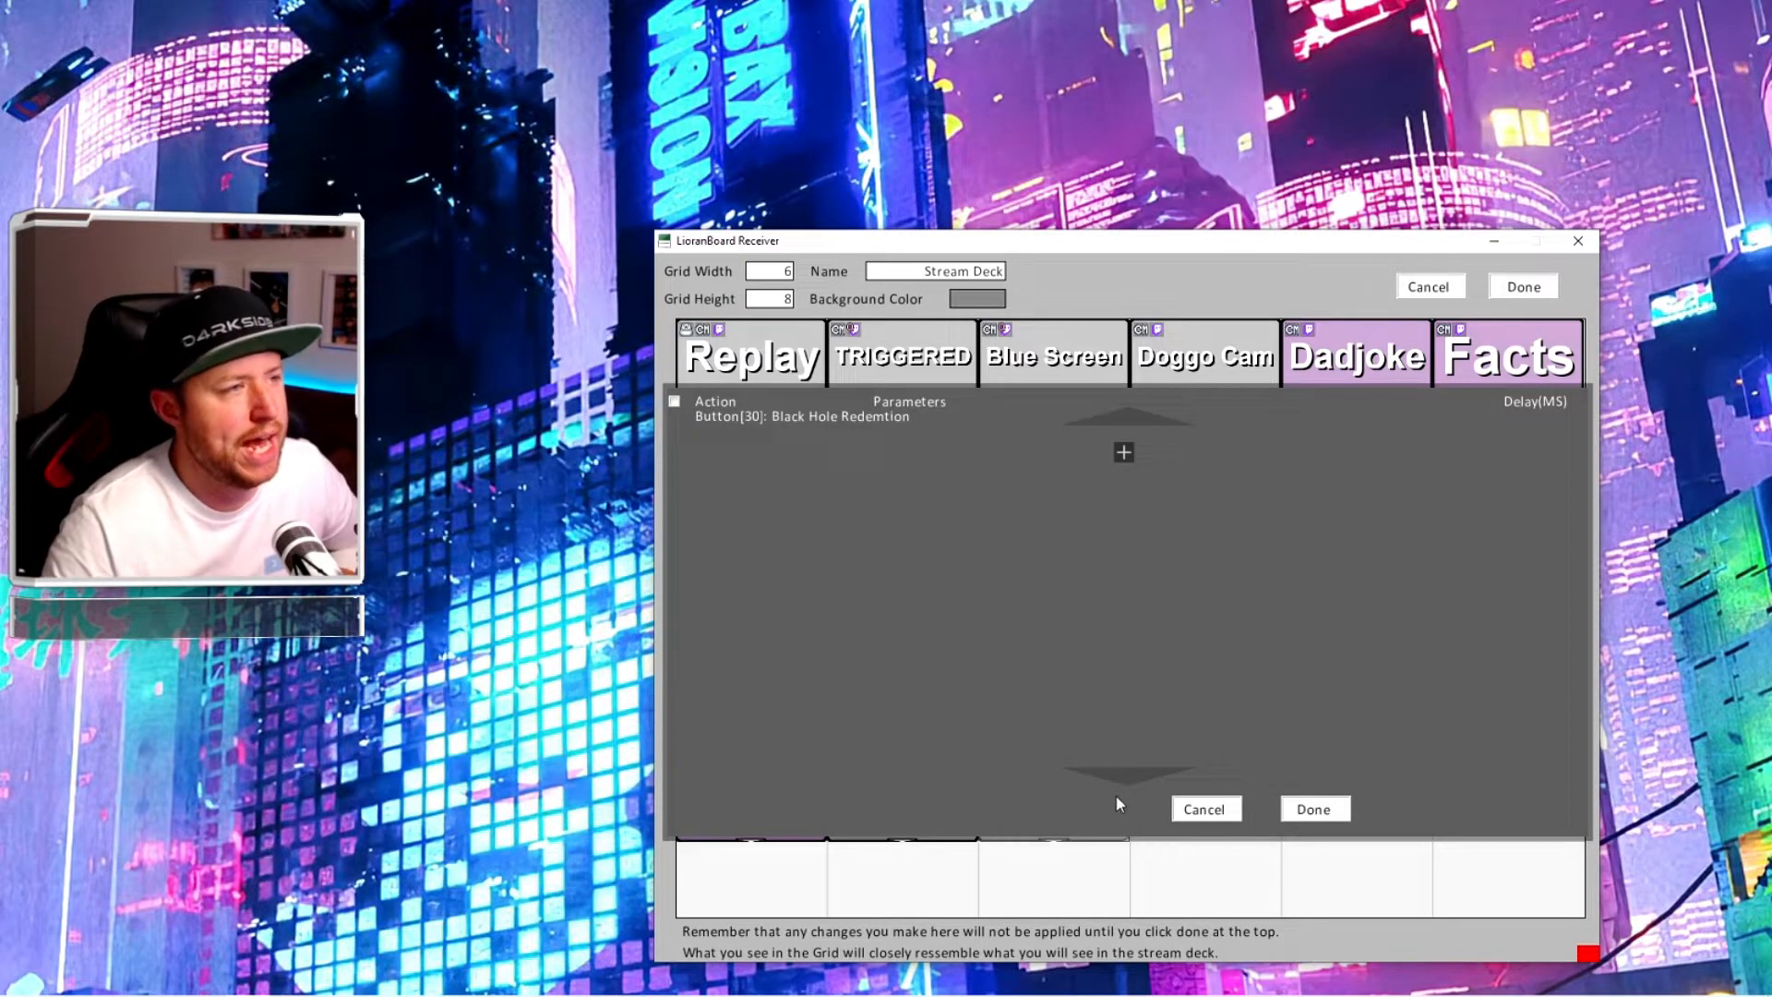
pyautogui.click(1124, 451)
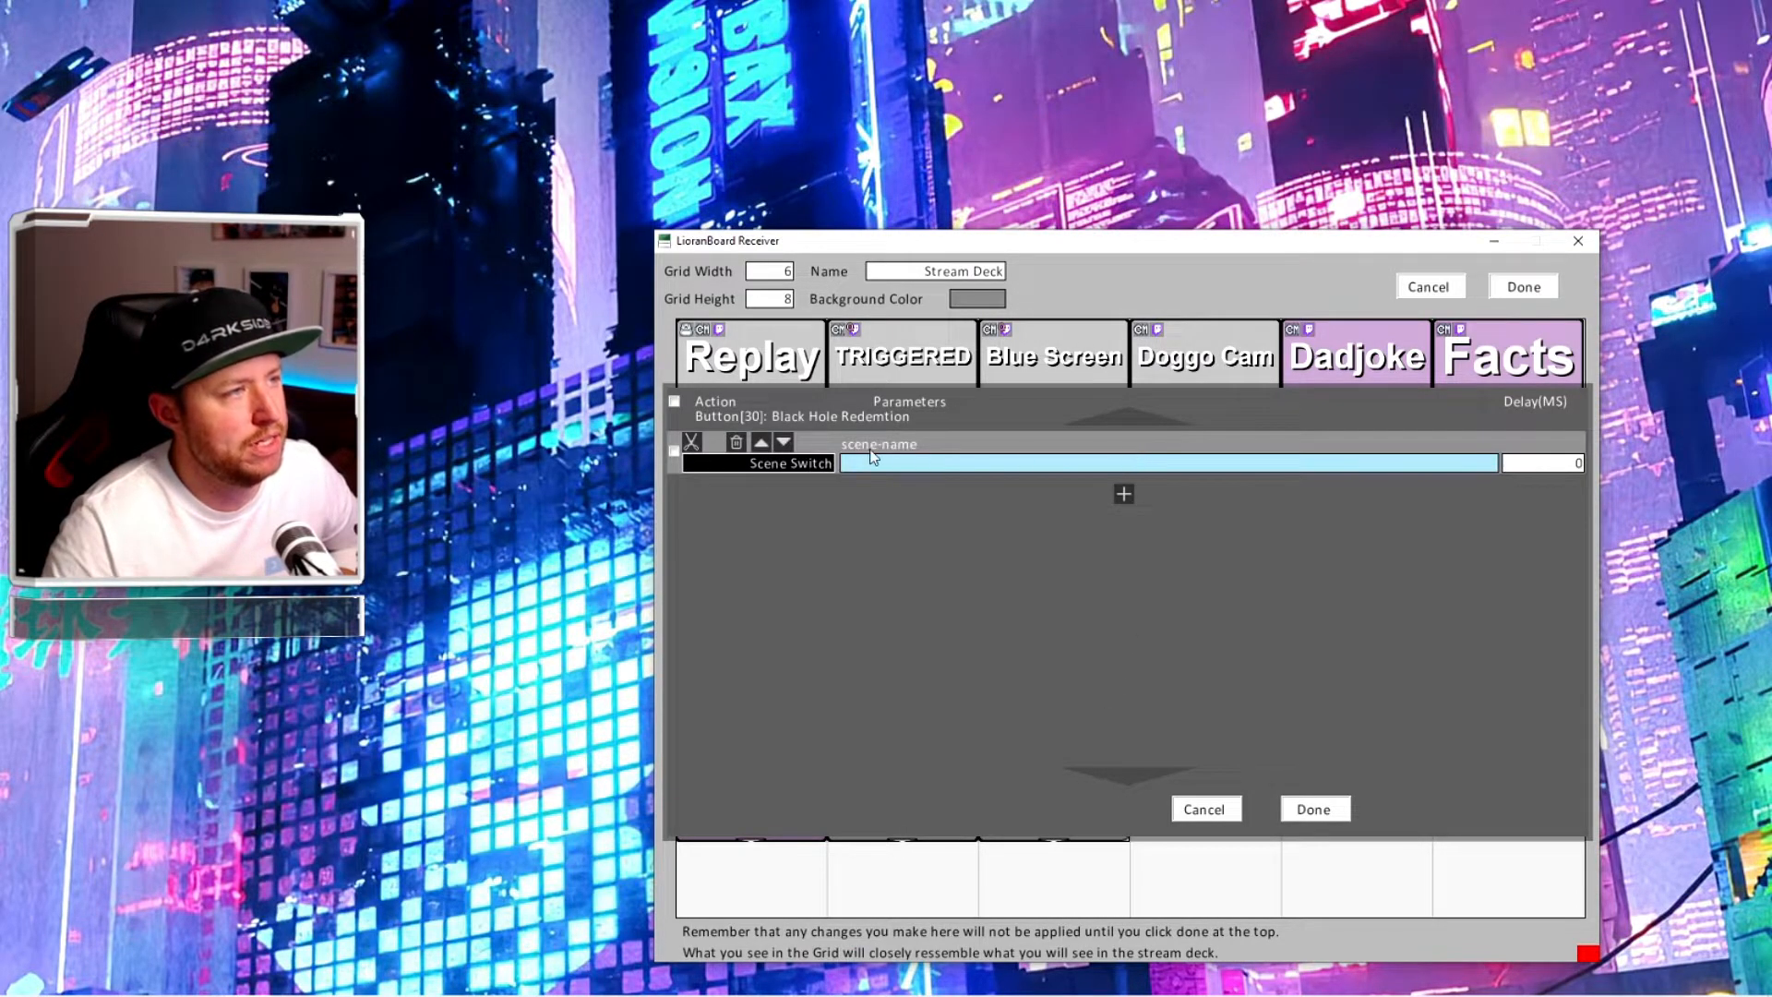
pyautogui.click(814, 463)
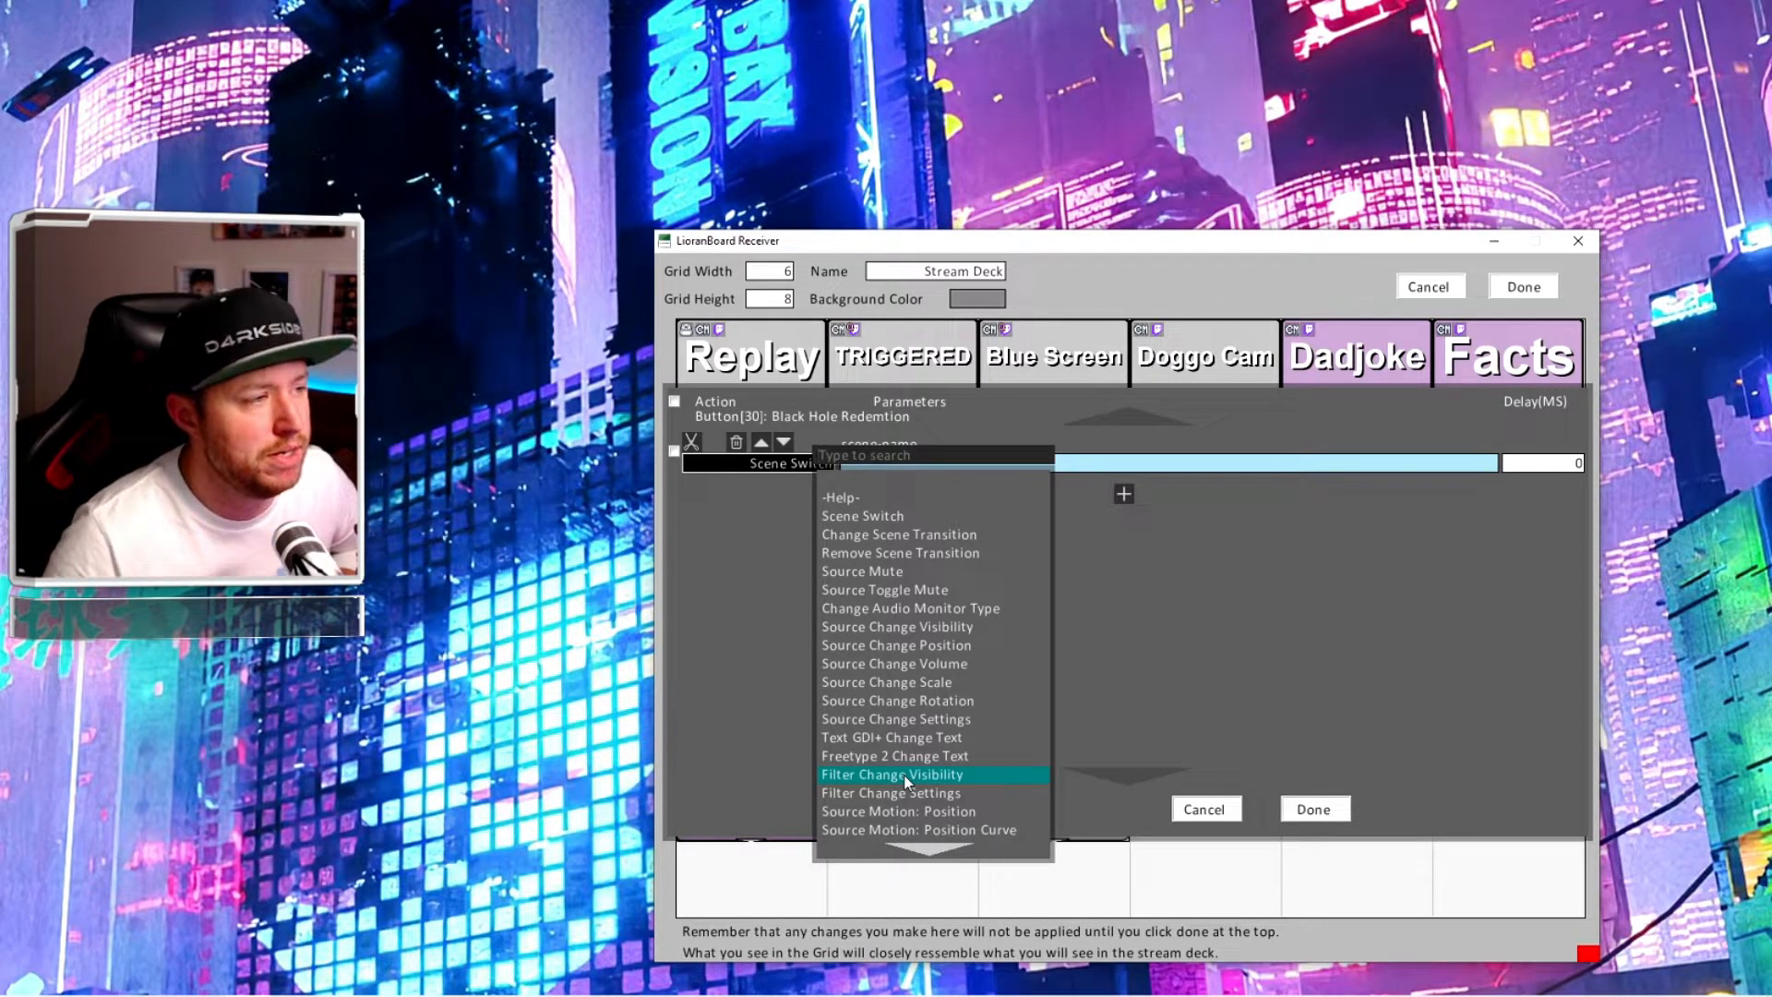
pyautogui.click(959, 780)
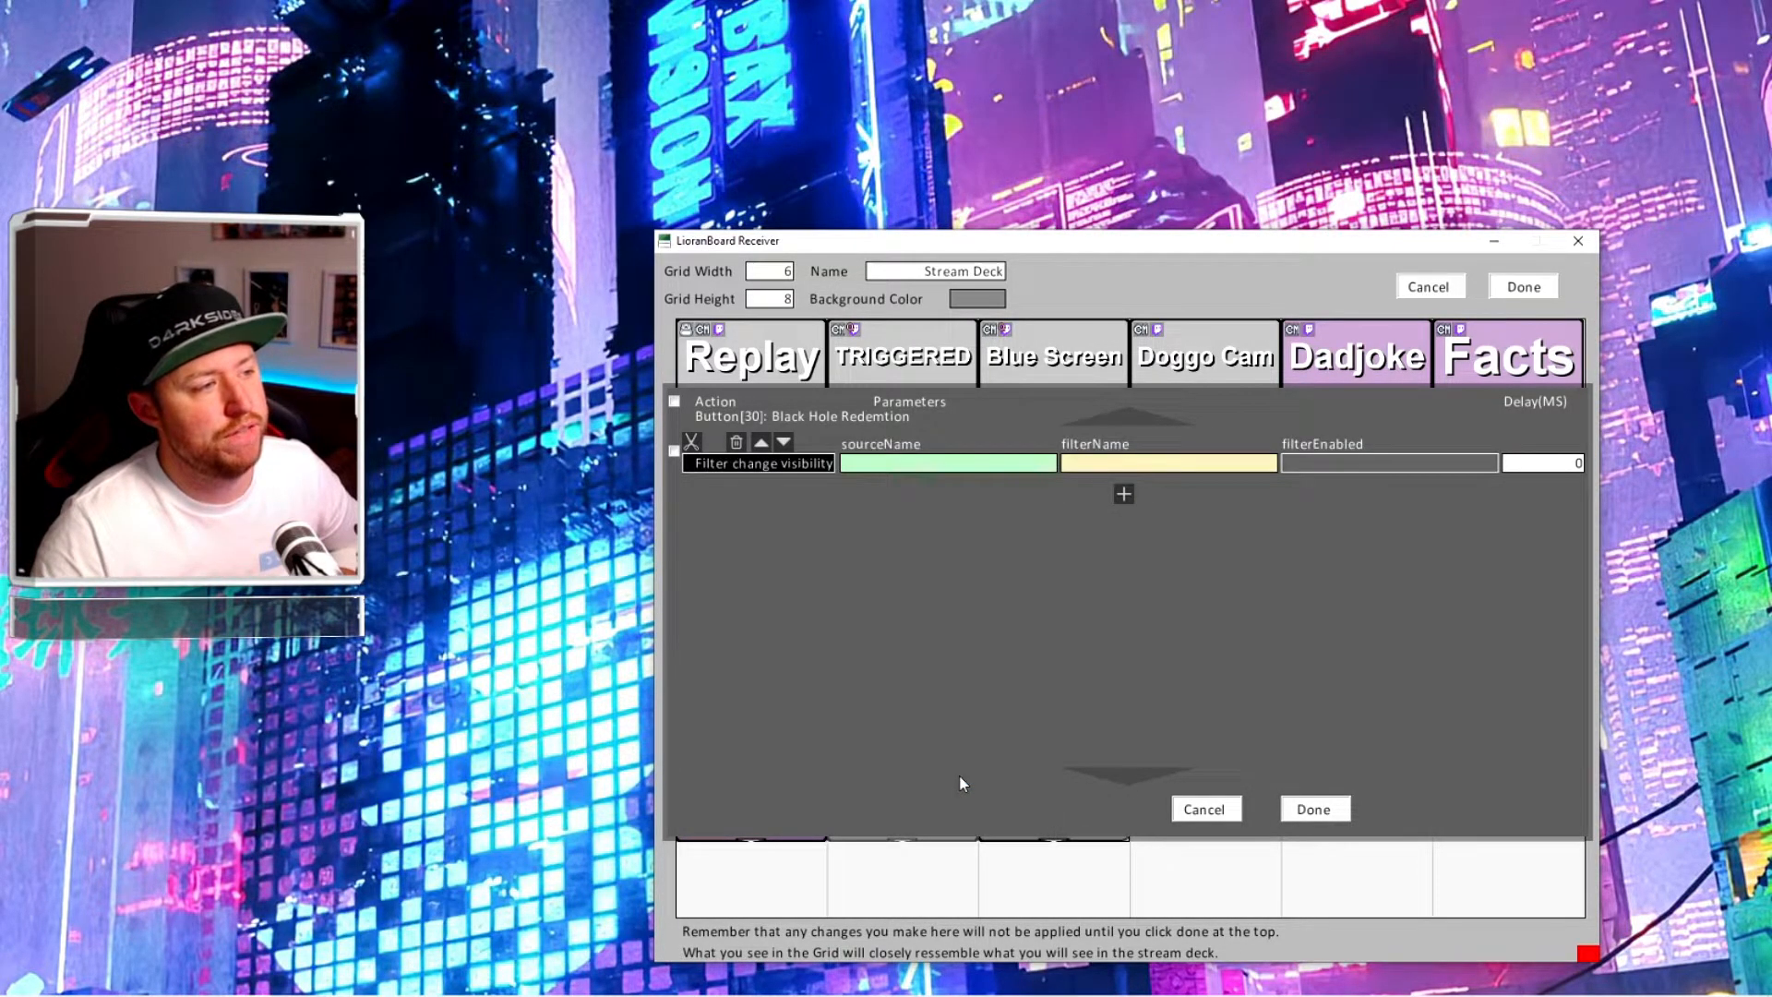
# Step: Set the first command's source to Dual Cam Scene, its filter to Vortex and filterEnabled to true
pyautogui.click(957, 463)
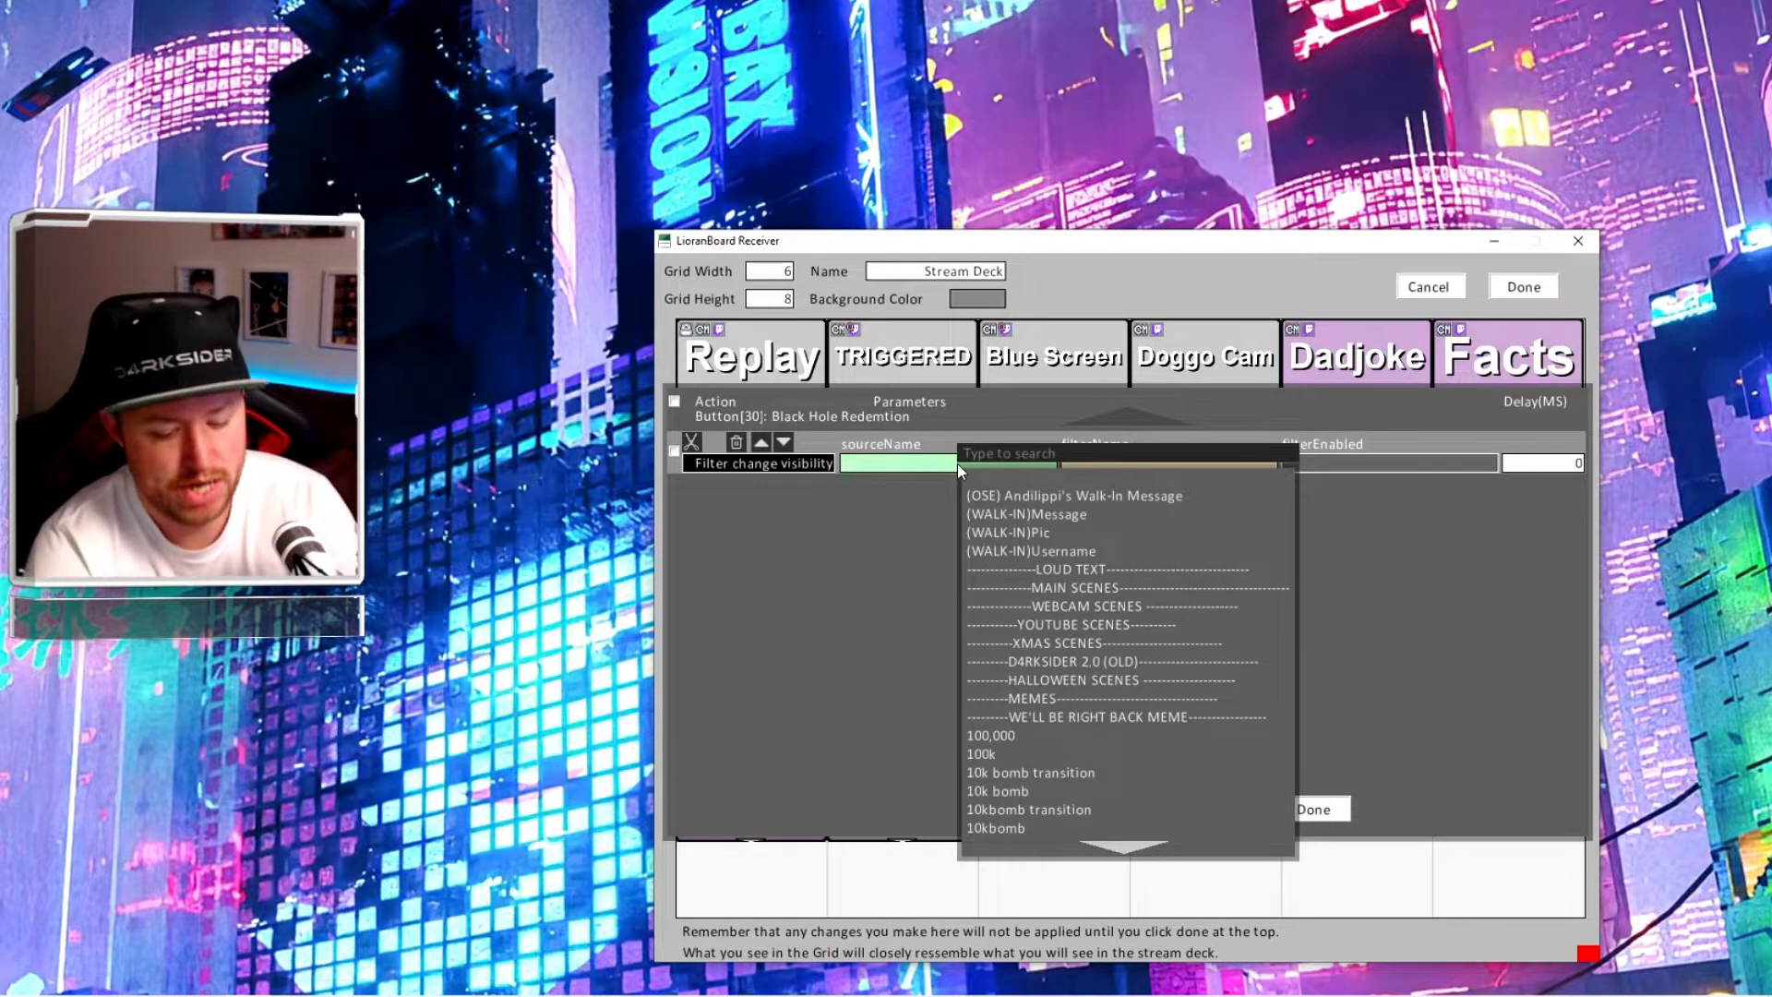
pyautogui.write('dua')
pyautogui.click(1019, 551)
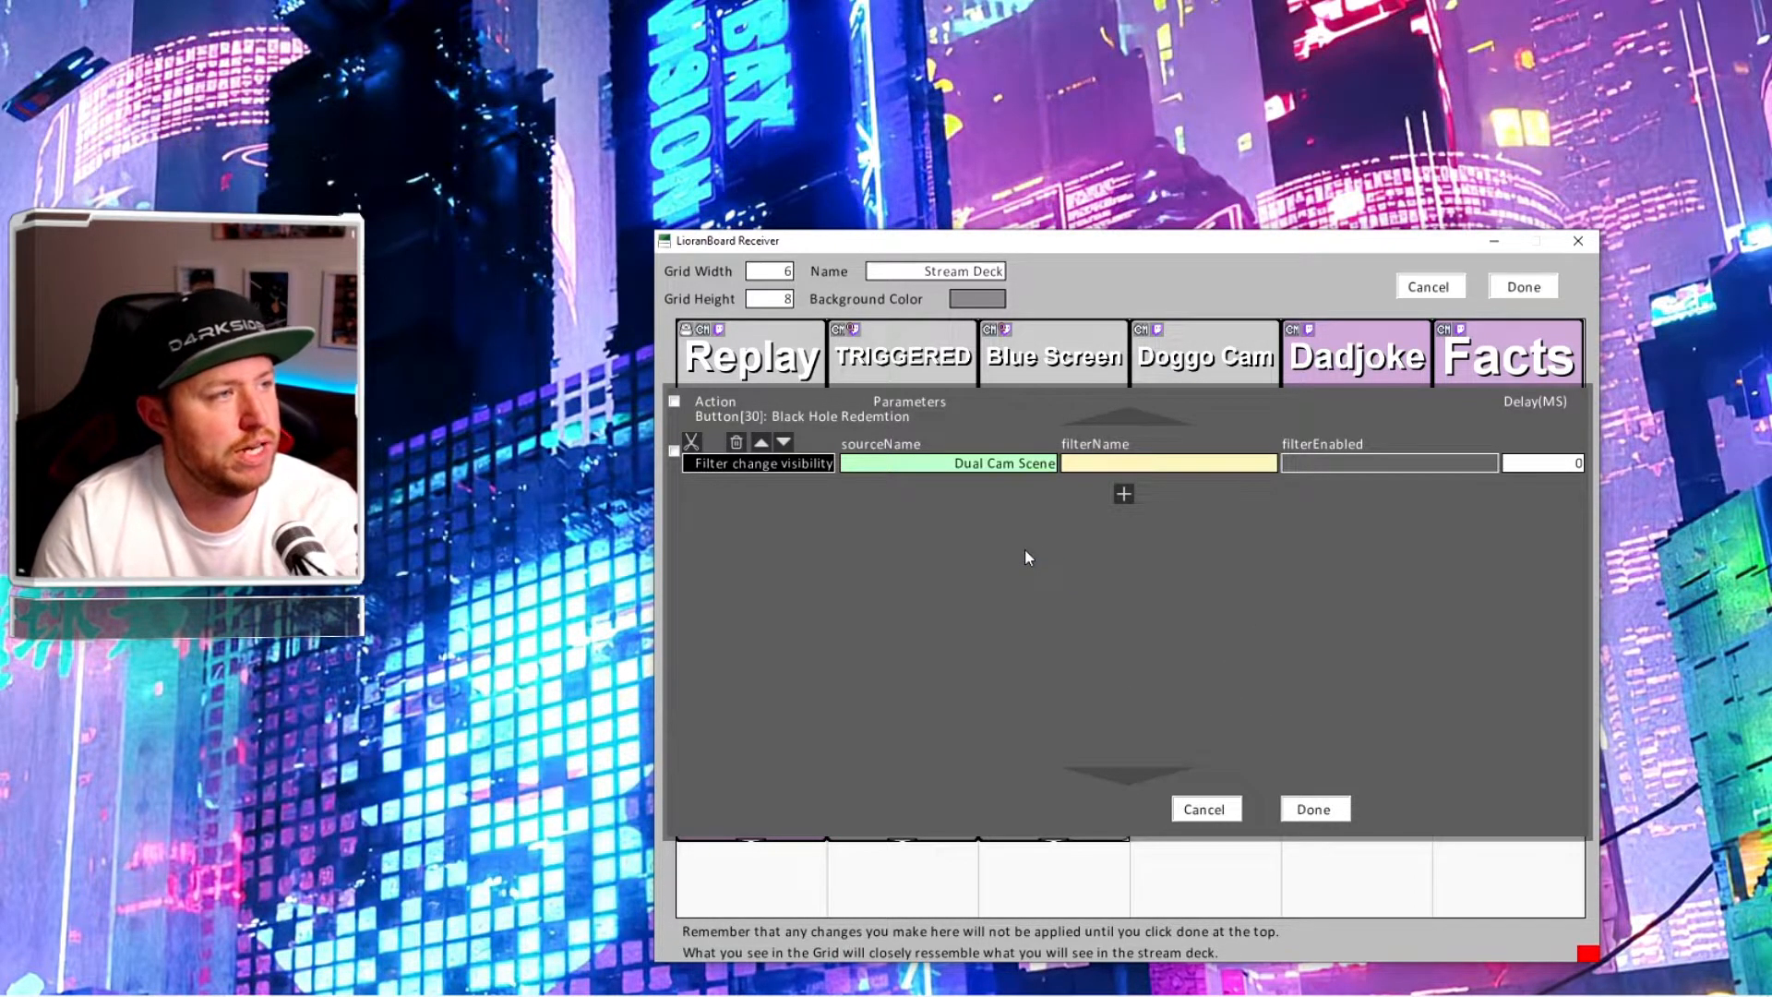
pyautogui.click(1187, 461)
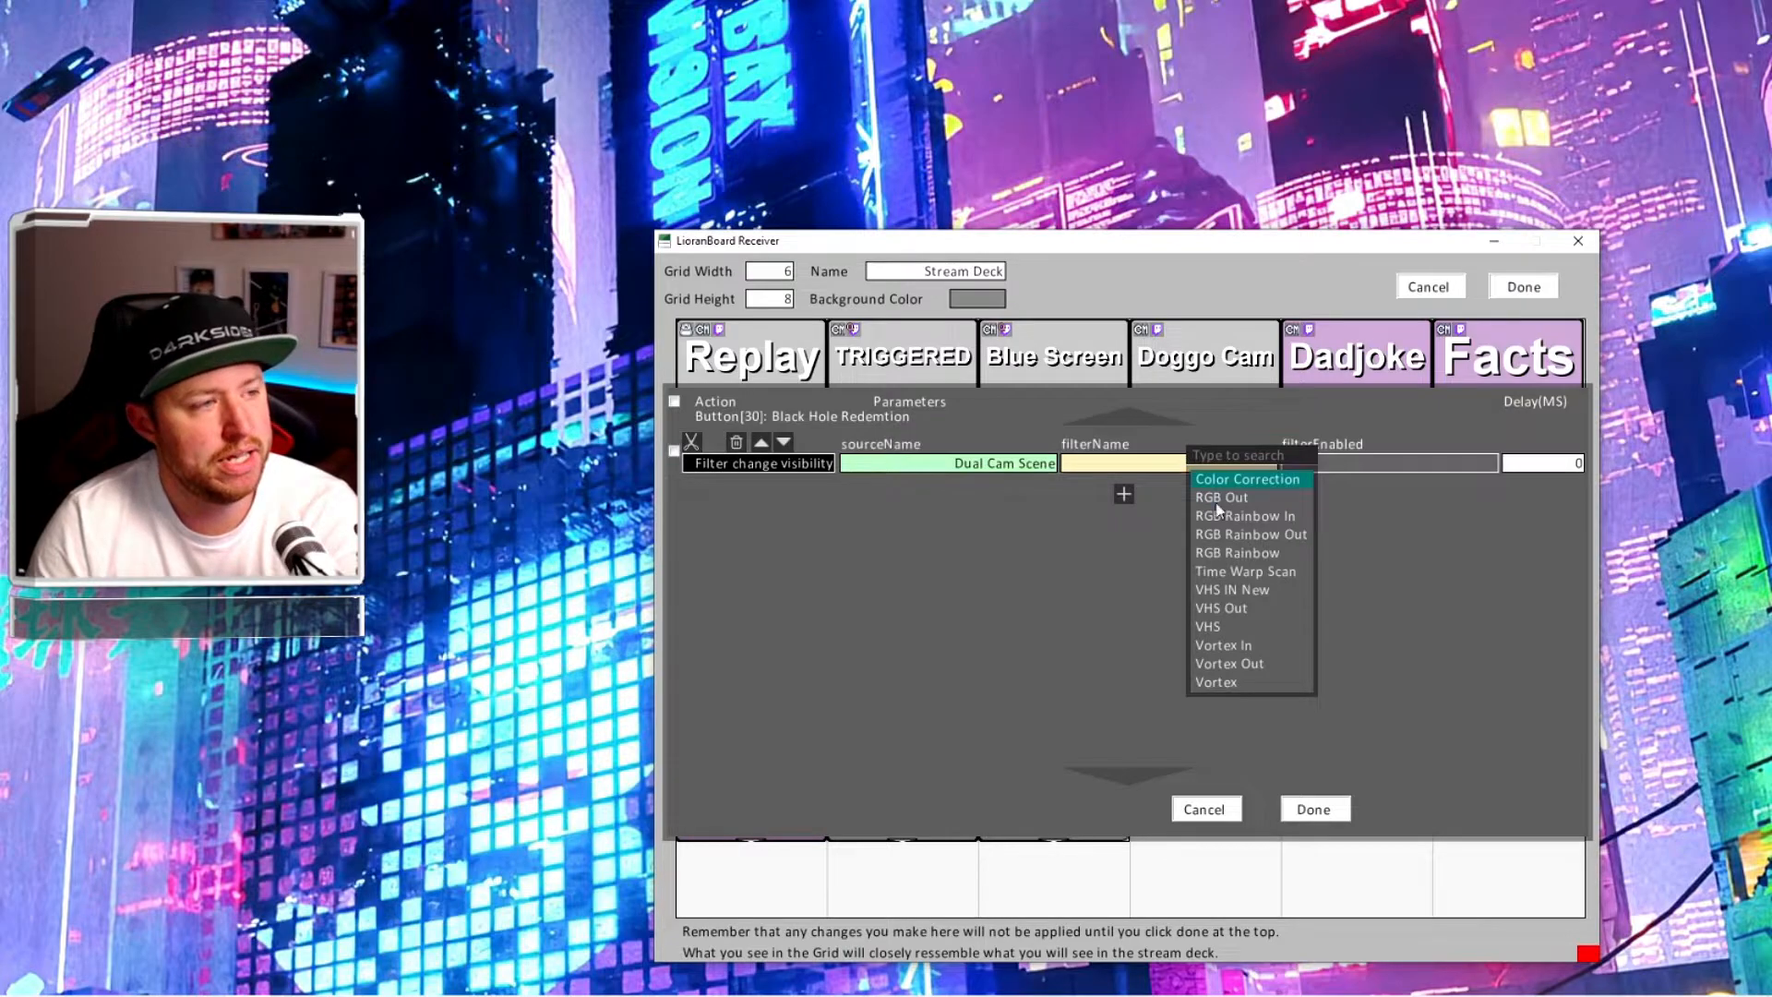
pyautogui.click(1251, 684)
pyautogui.click(1384, 463)
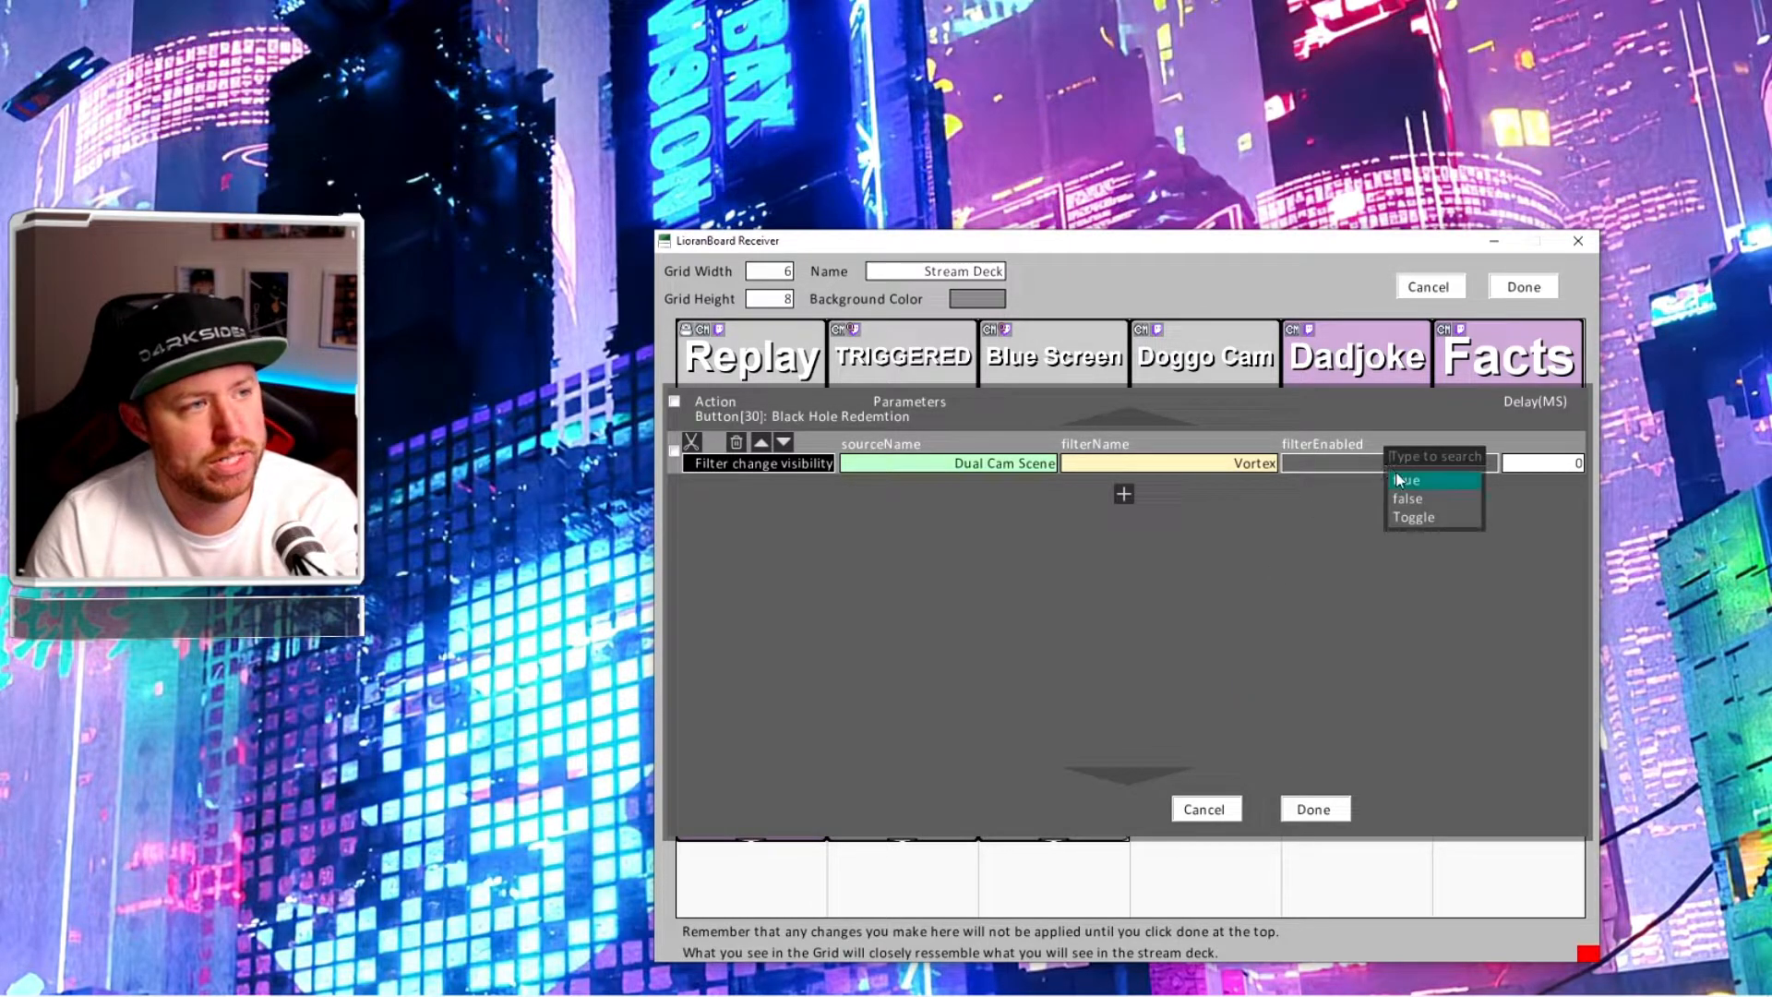
pyautogui.click(1399, 480)
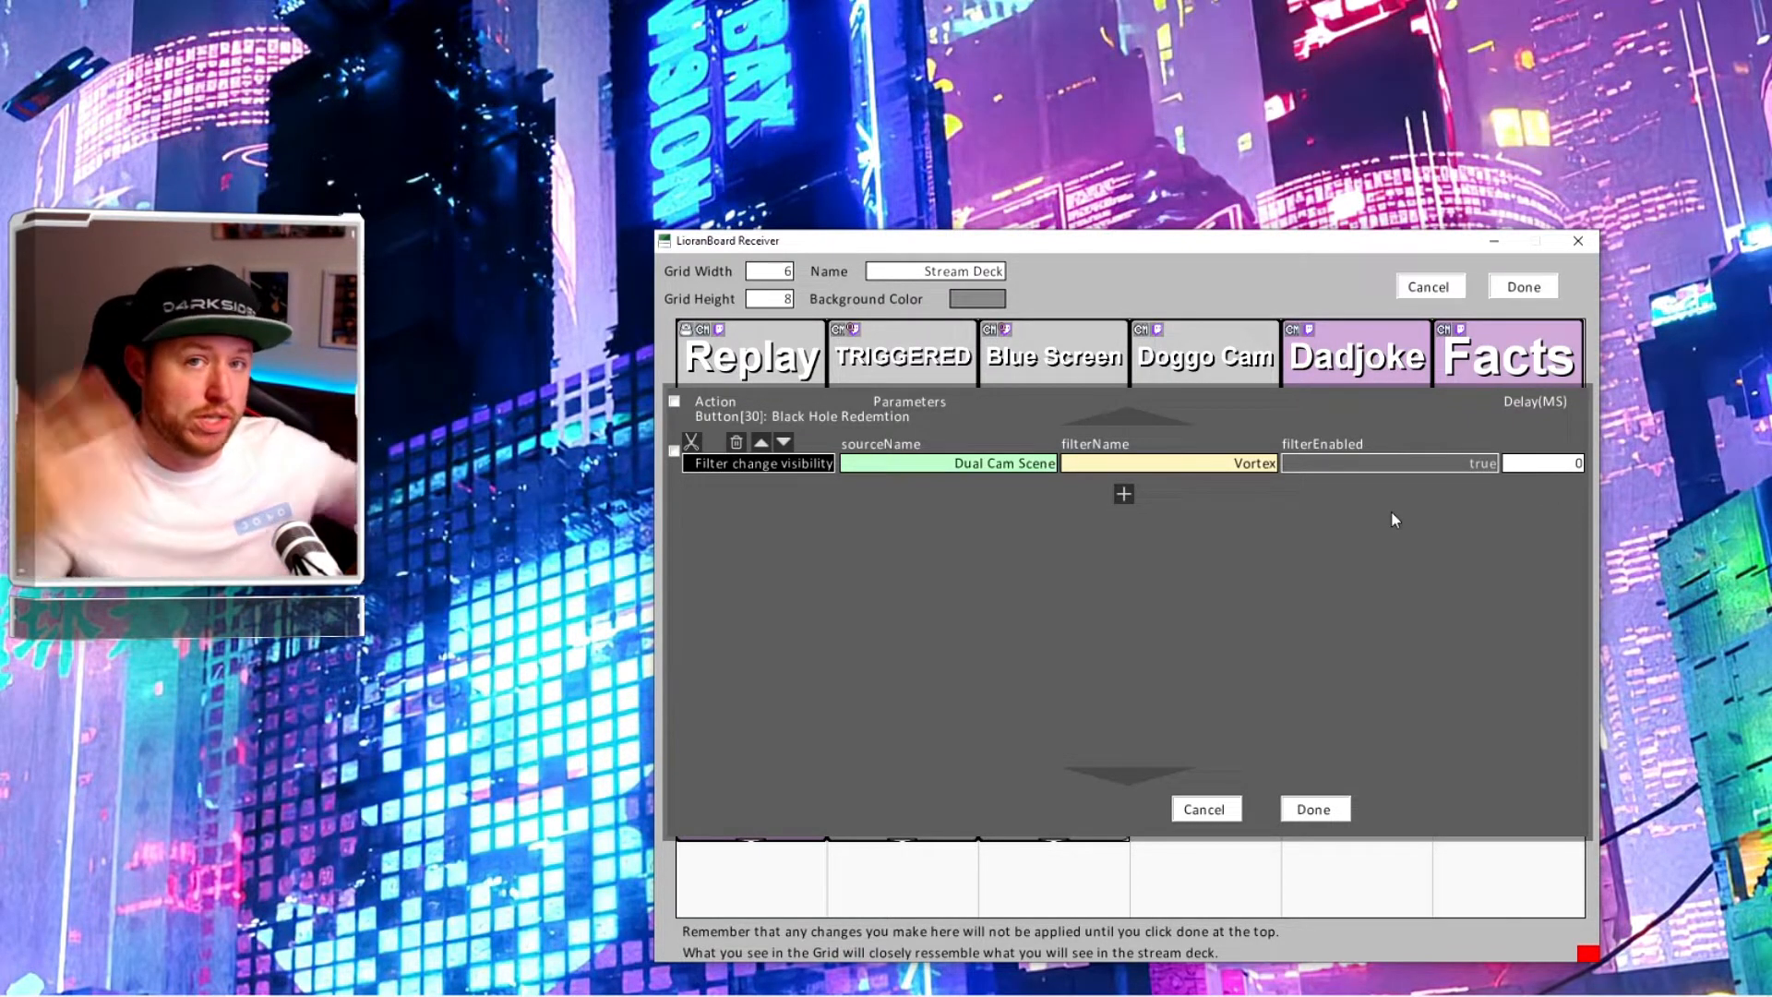
# Step: Add a second Filter Change Visibility command that sets the Vortex In filter on Dual Cam Scene to true
pyautogui.click(1125, 495)
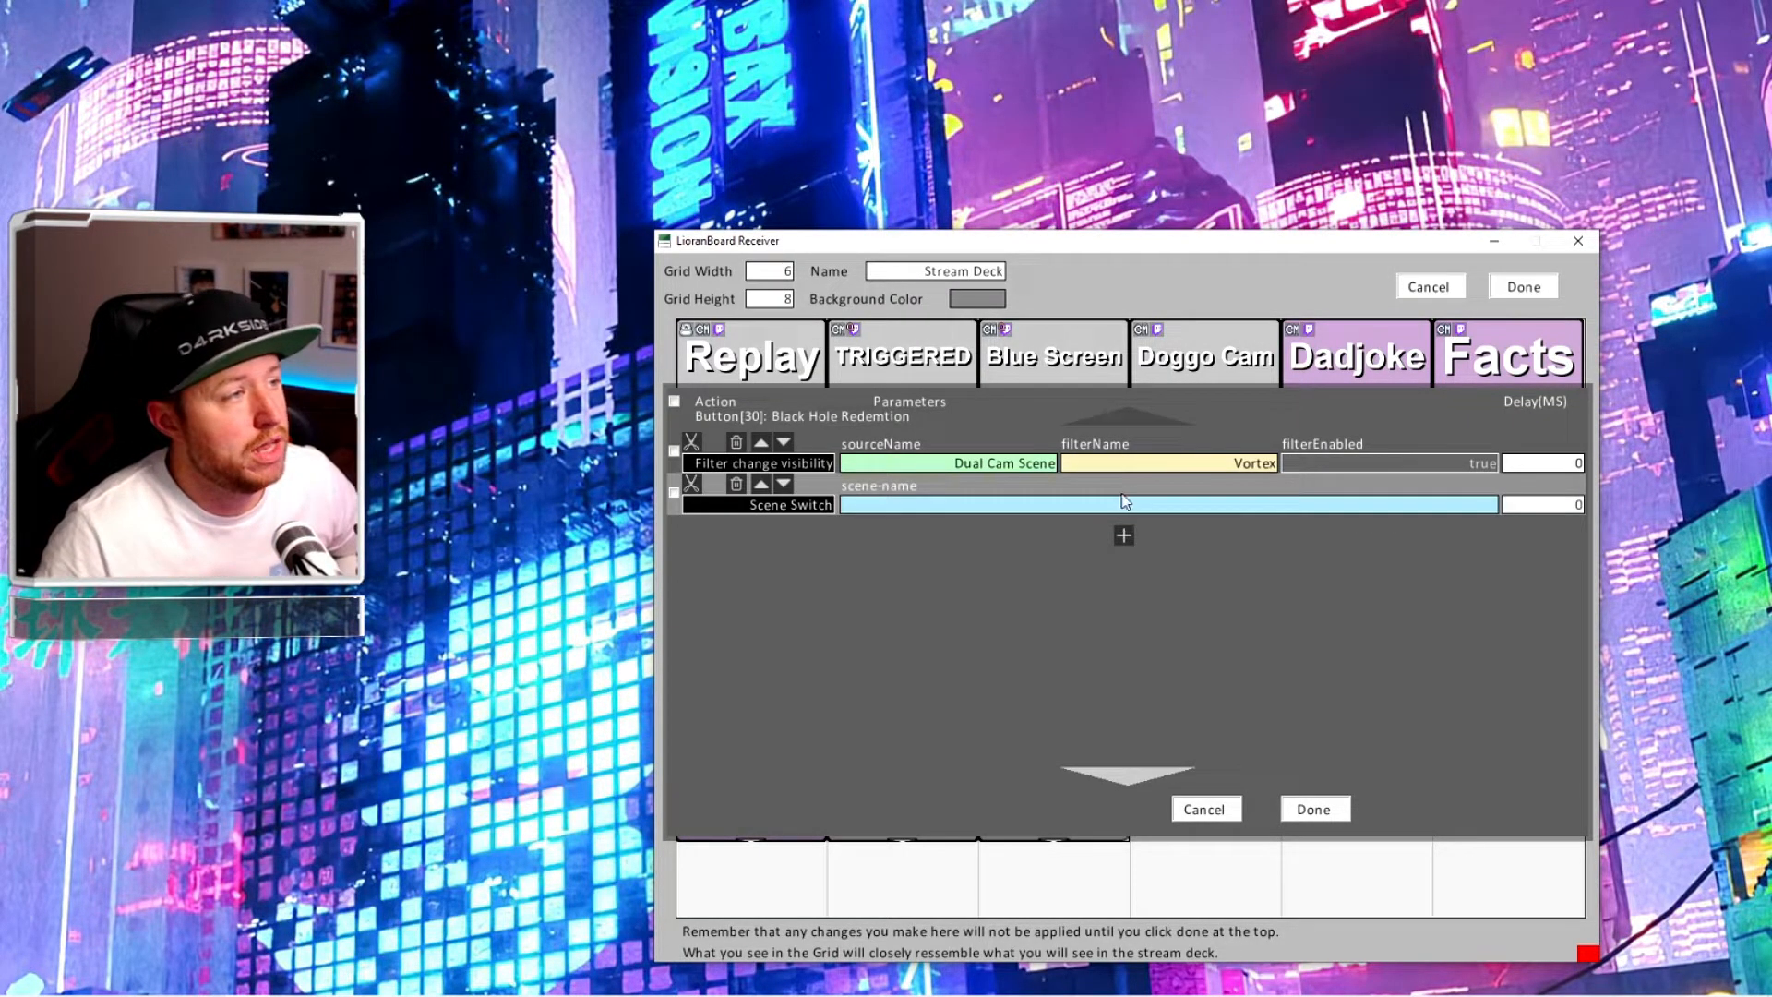
pyautogui.click(792, 506)
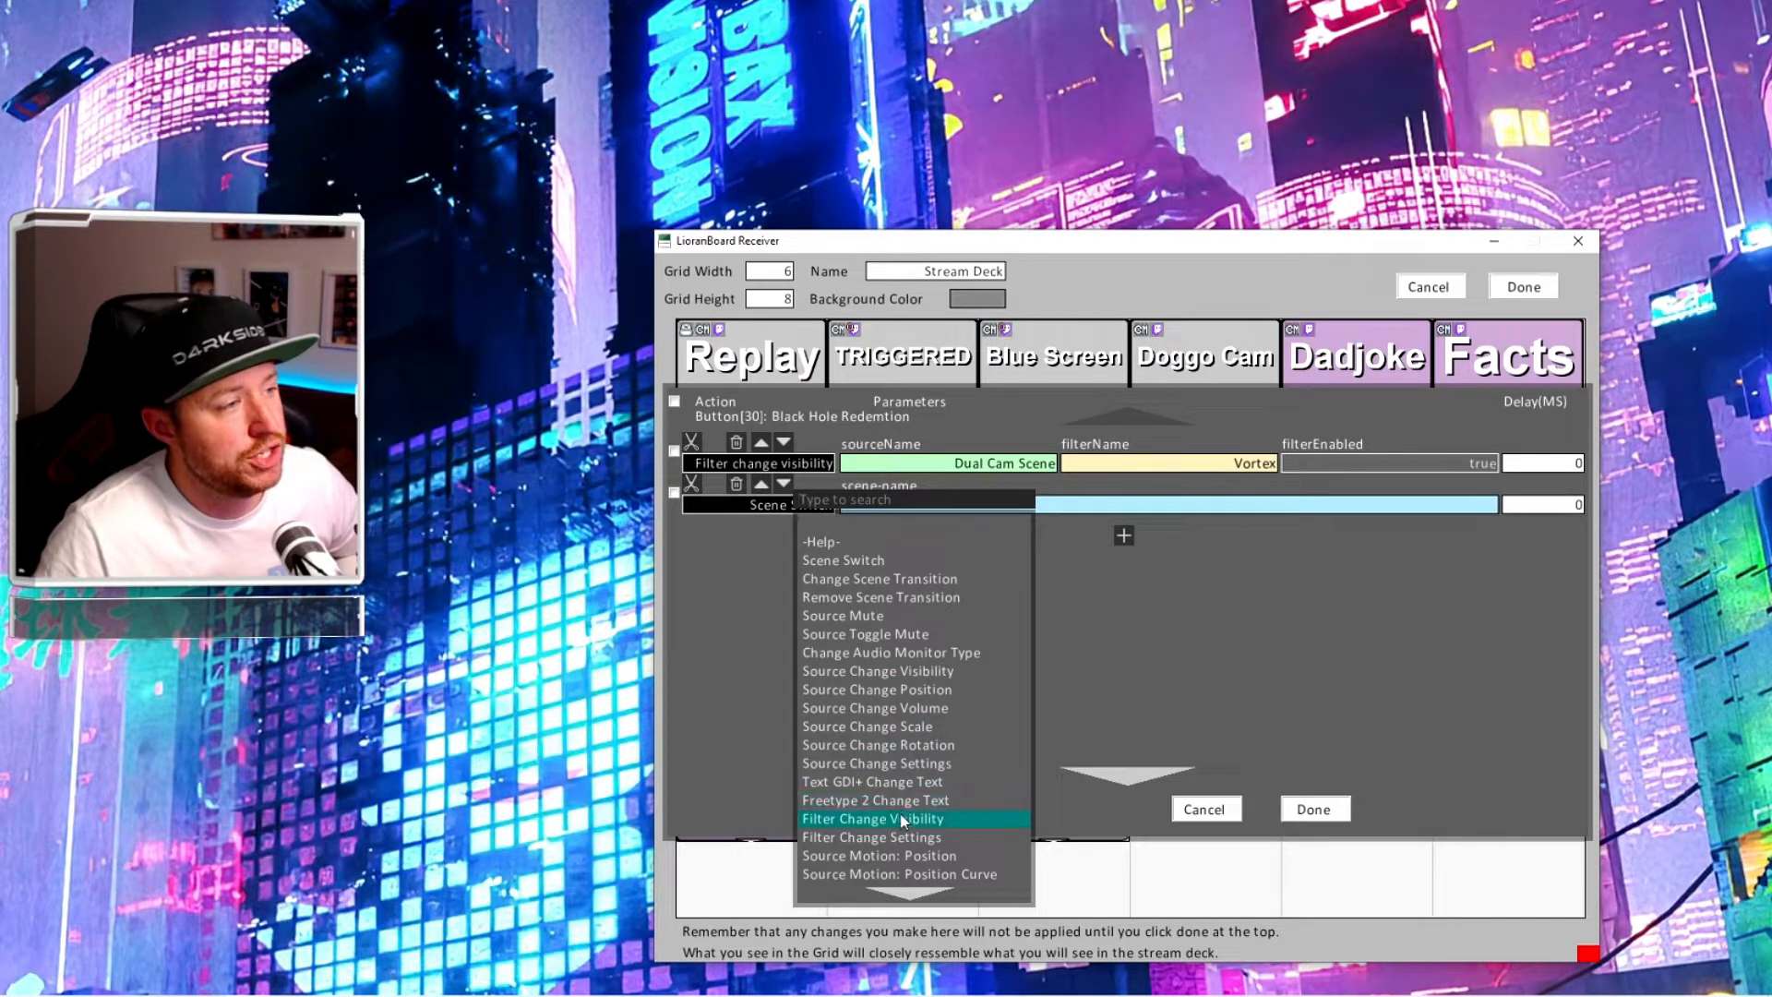
pyautogui.click(872, 818)
pyautogui.click(991, 513)
pyautogui.write('dua')
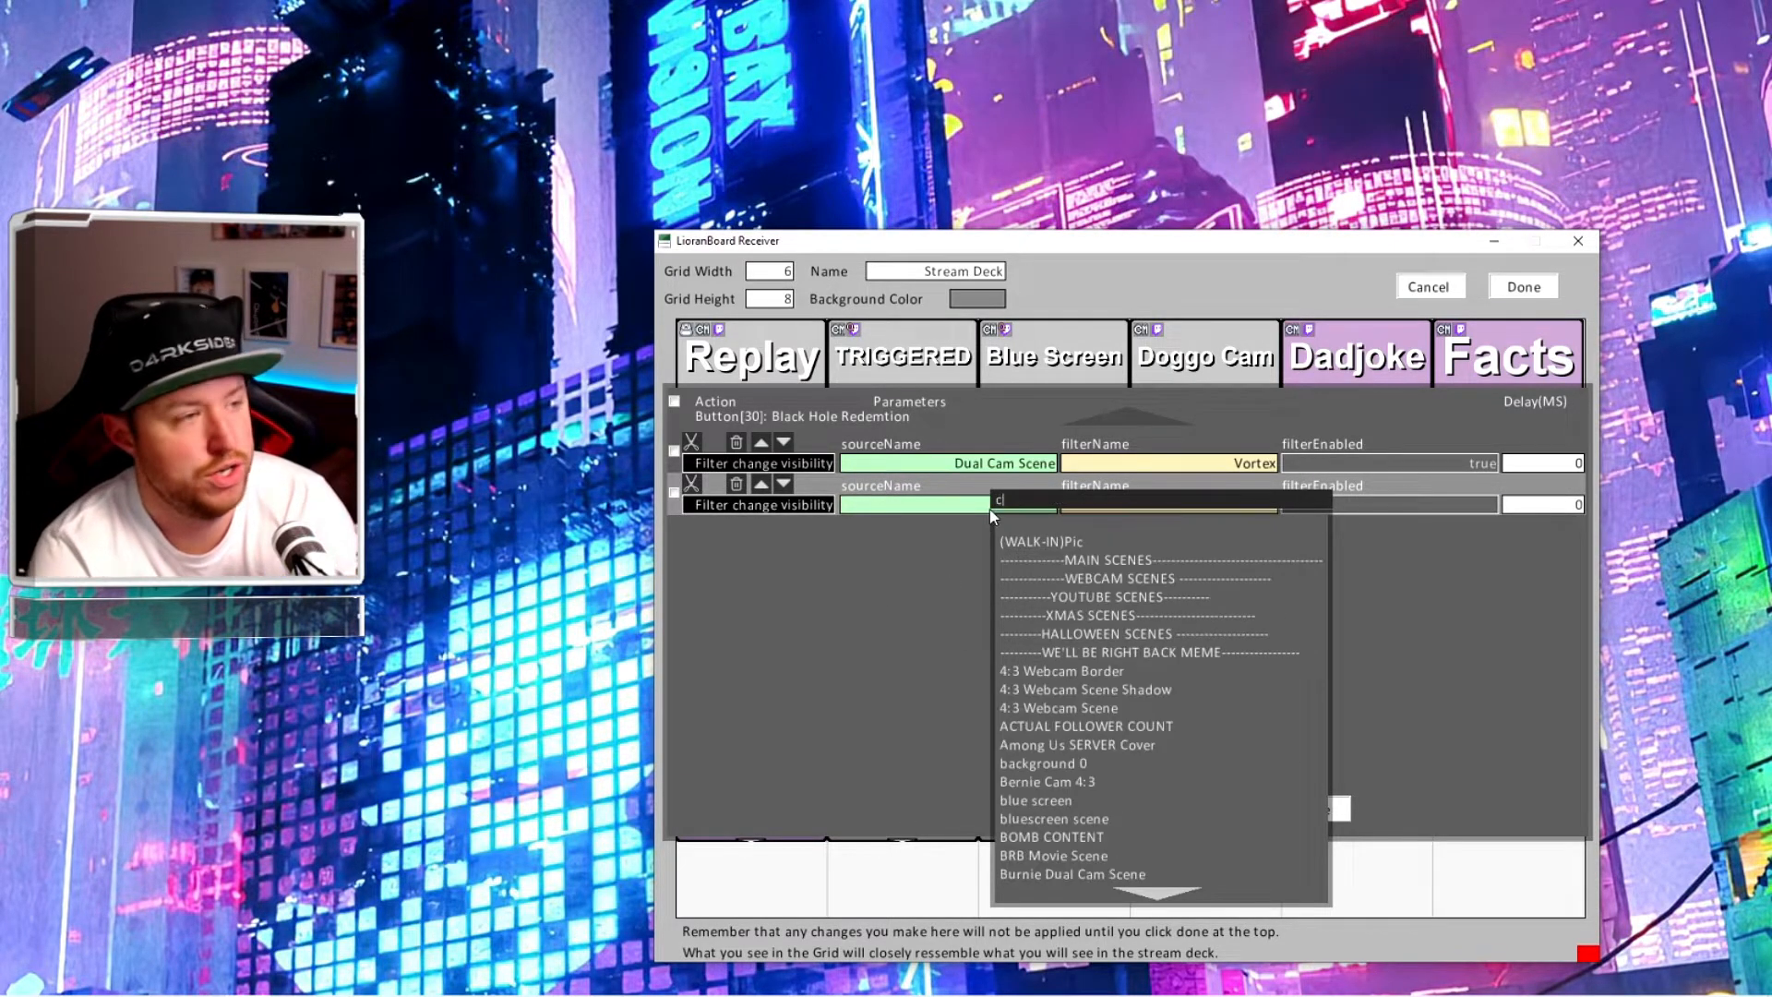
pyautogui.click(1046, 597)
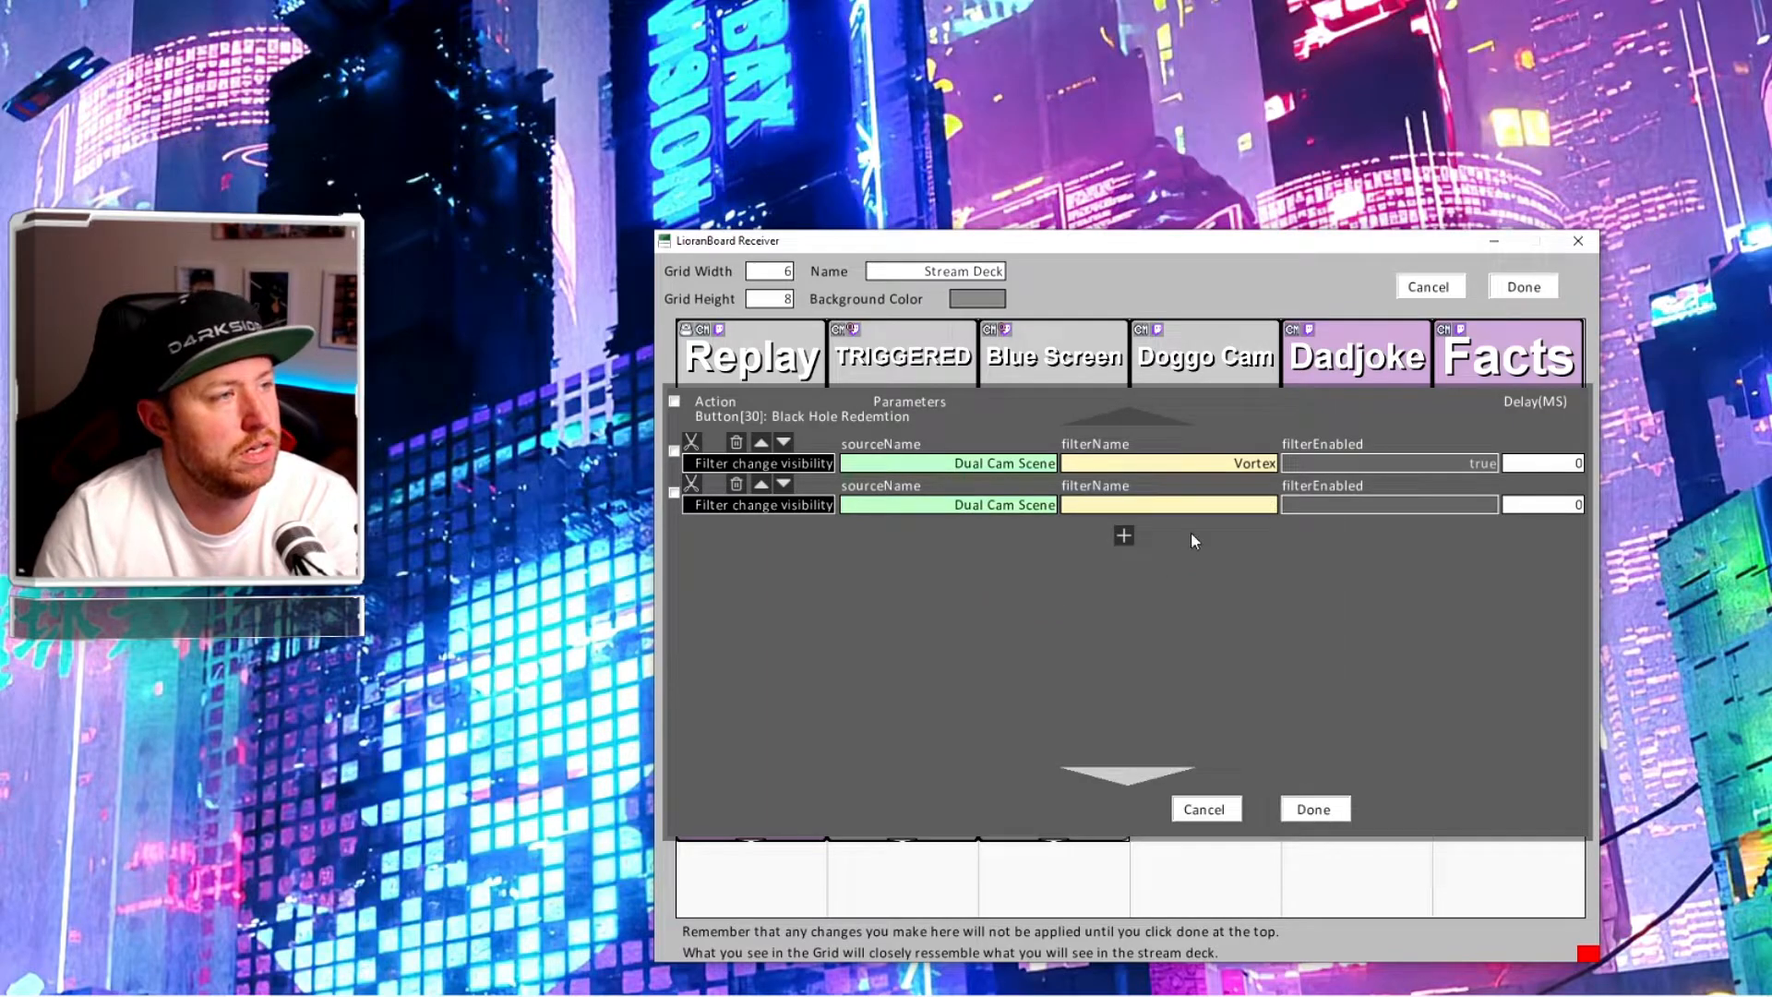
pyautogui.click(1204, 504)
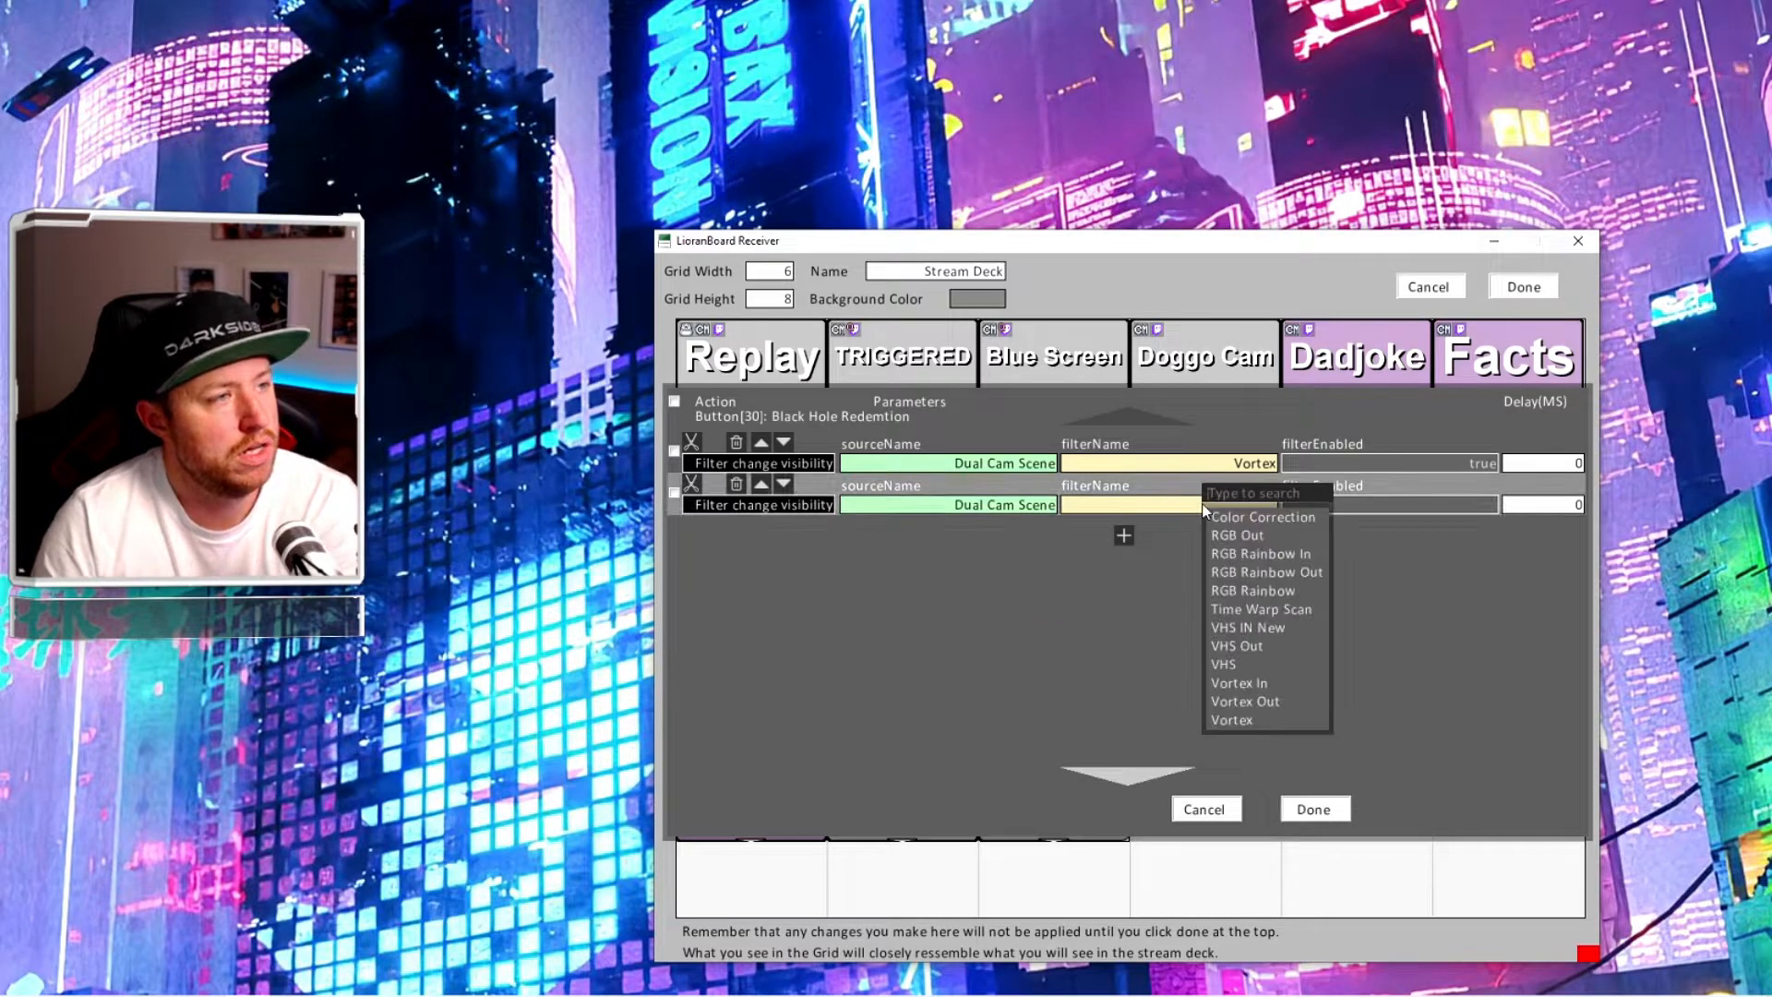
pyautogui.click(1288, 692)
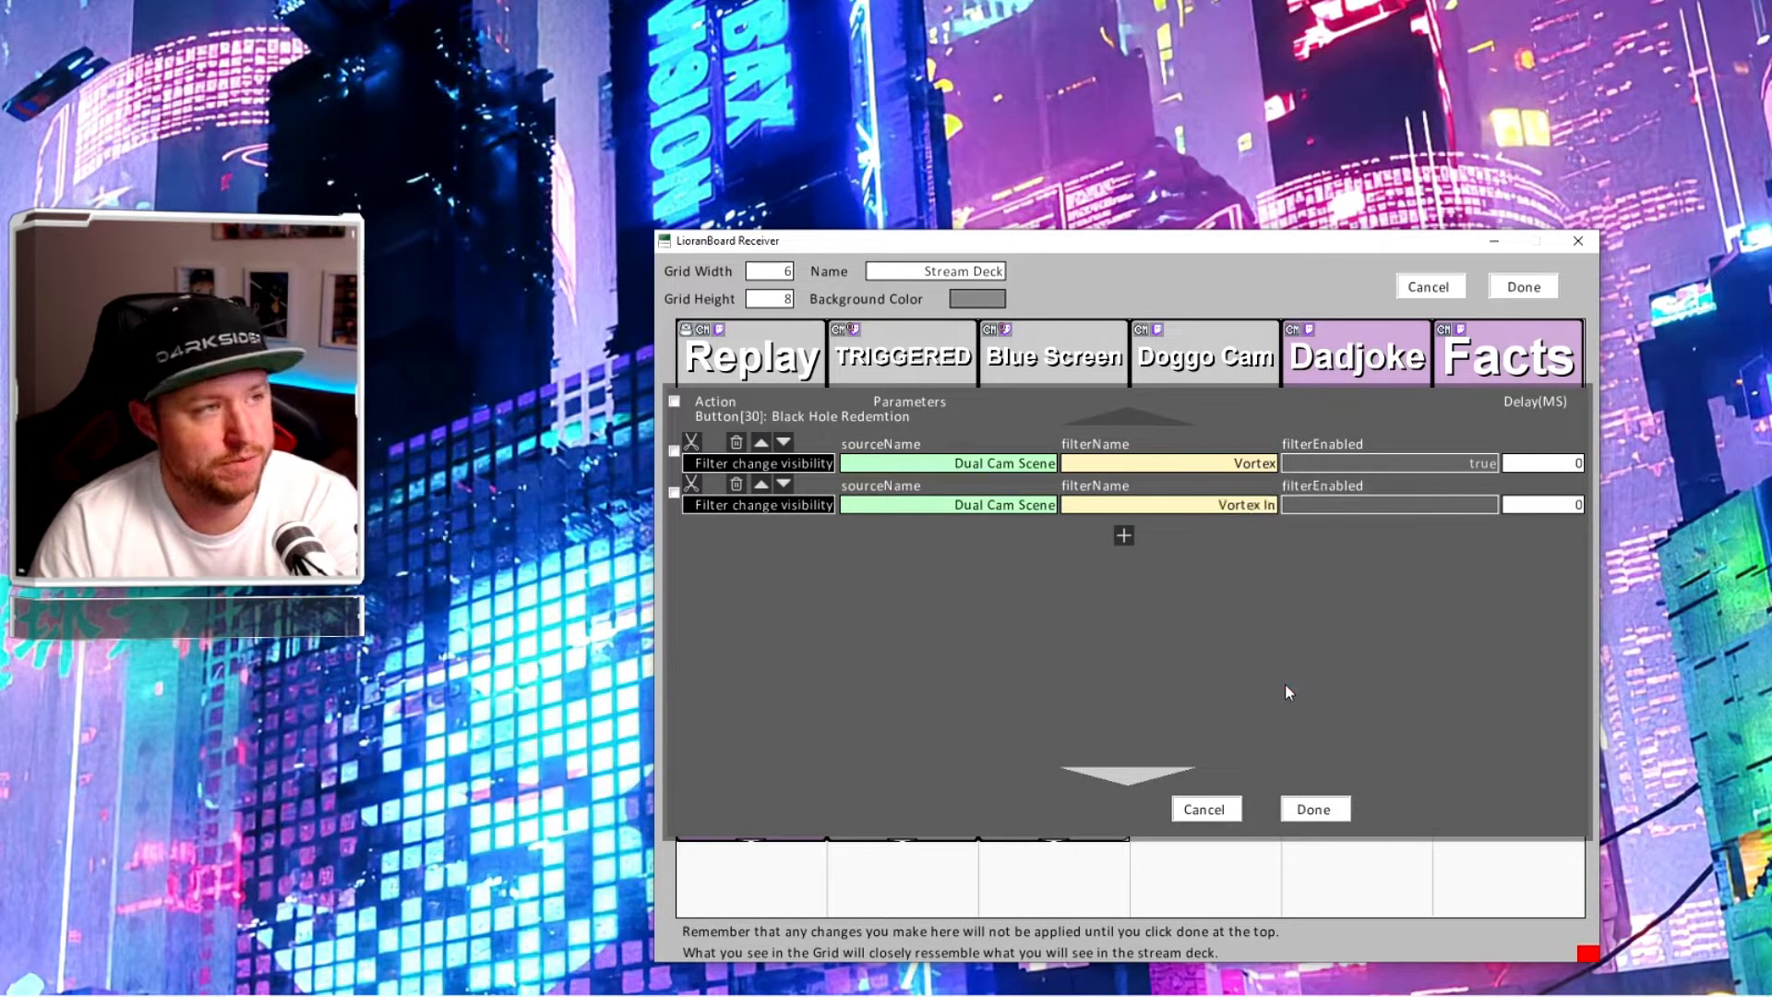
pyautogui.click(1385, 505)
pyautogui.click(1393, 529)
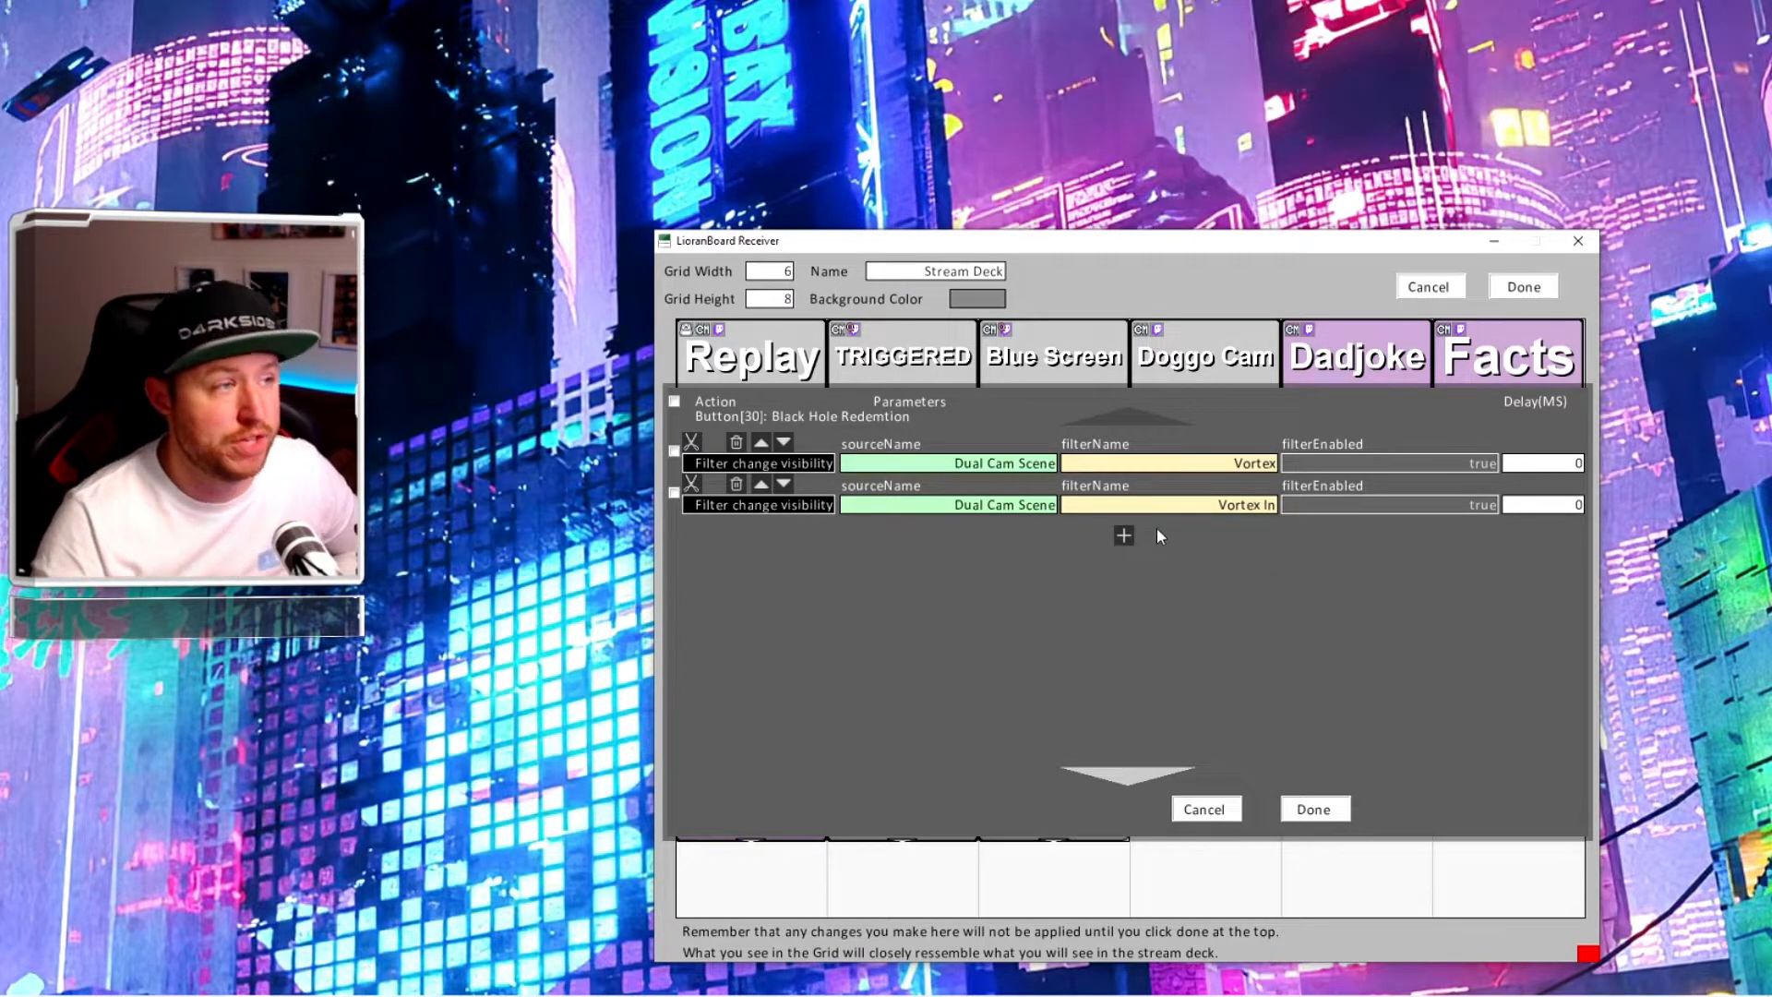
# Step: Add a third Filter Change Visibility command that sets the Vortex filter on Dual Cam Scene to false
pyautogui.click(1124, 536)
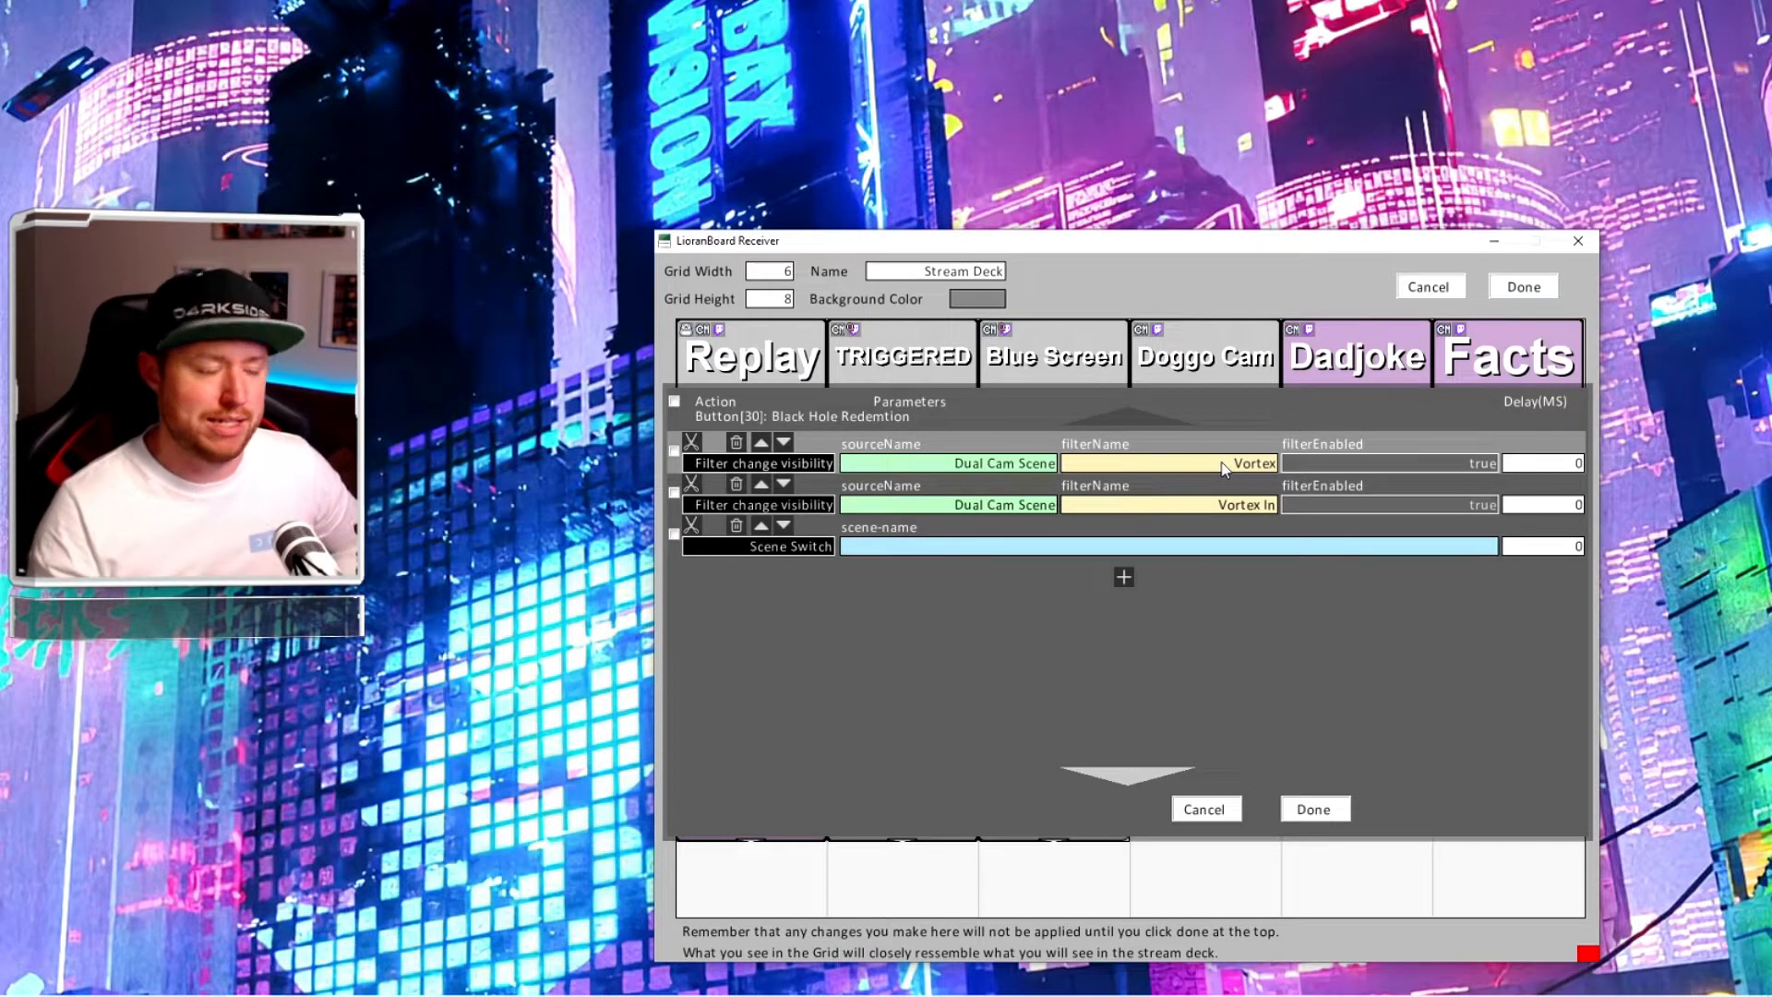
pyautogui.click(809, 550)
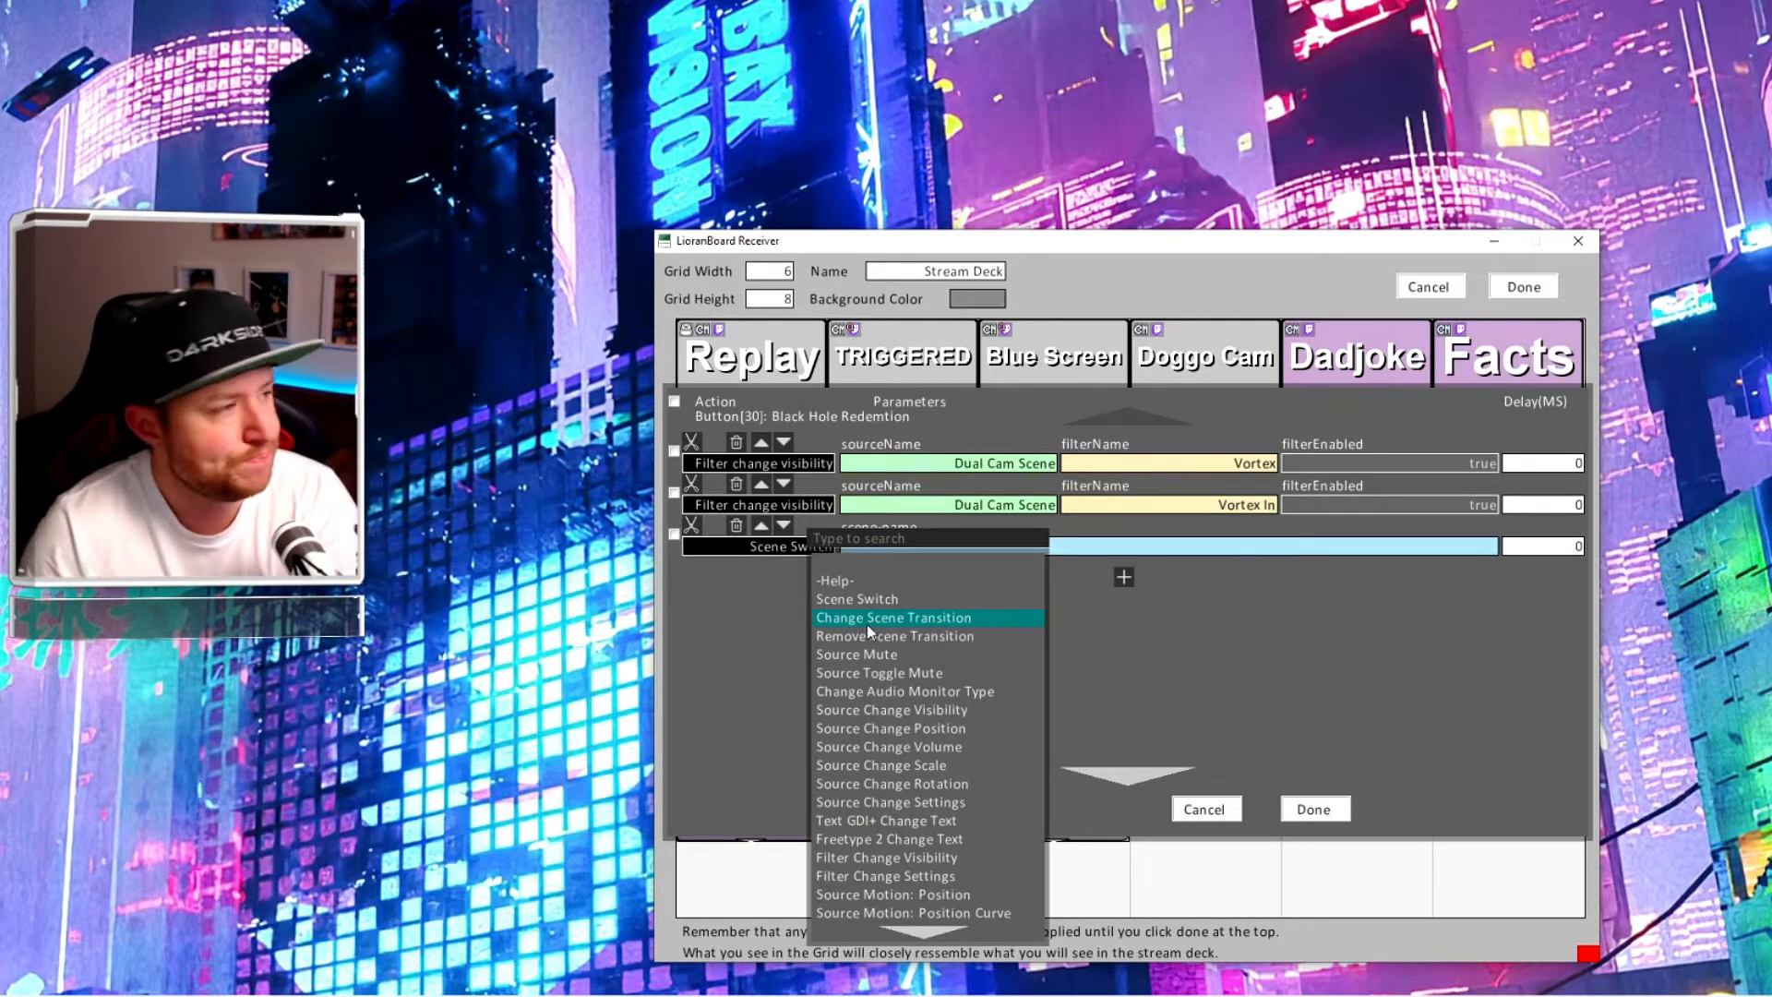
pyautogui.click(903, 859)
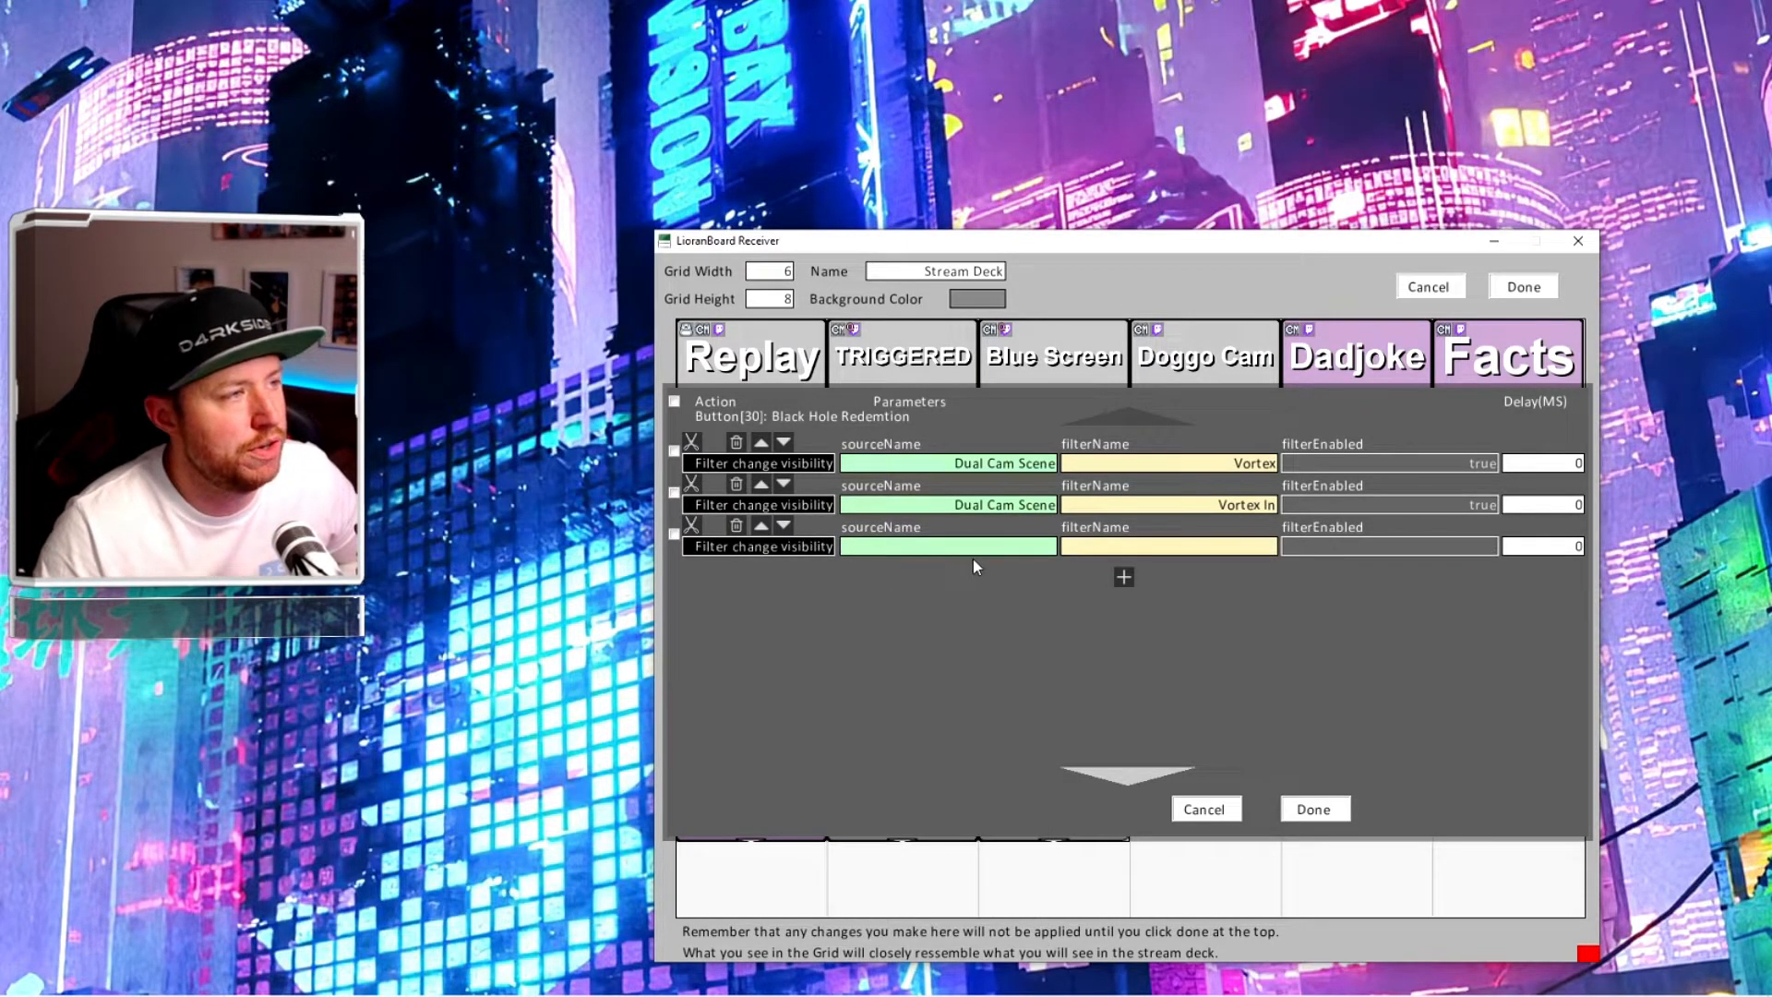
pyautogui.click(989, 550)
pyautogui.write('dua')
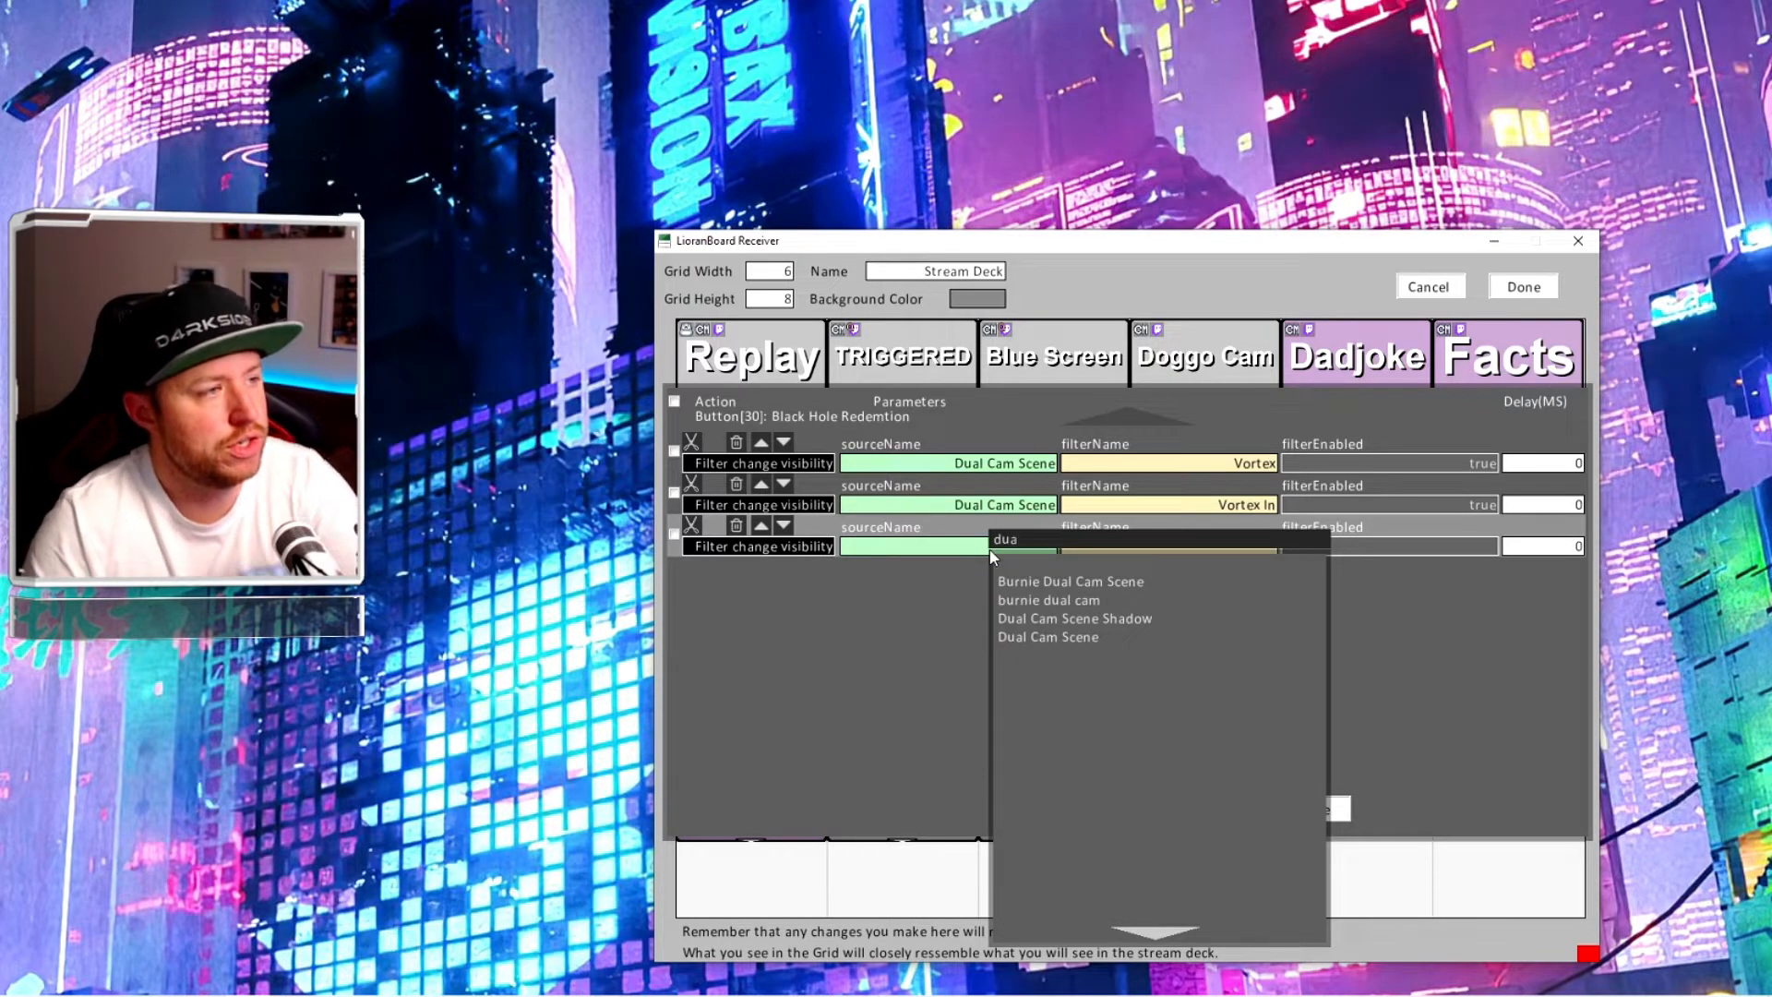
pyautogui.click(1041, 637)
pyautogui.click(1220, 545)
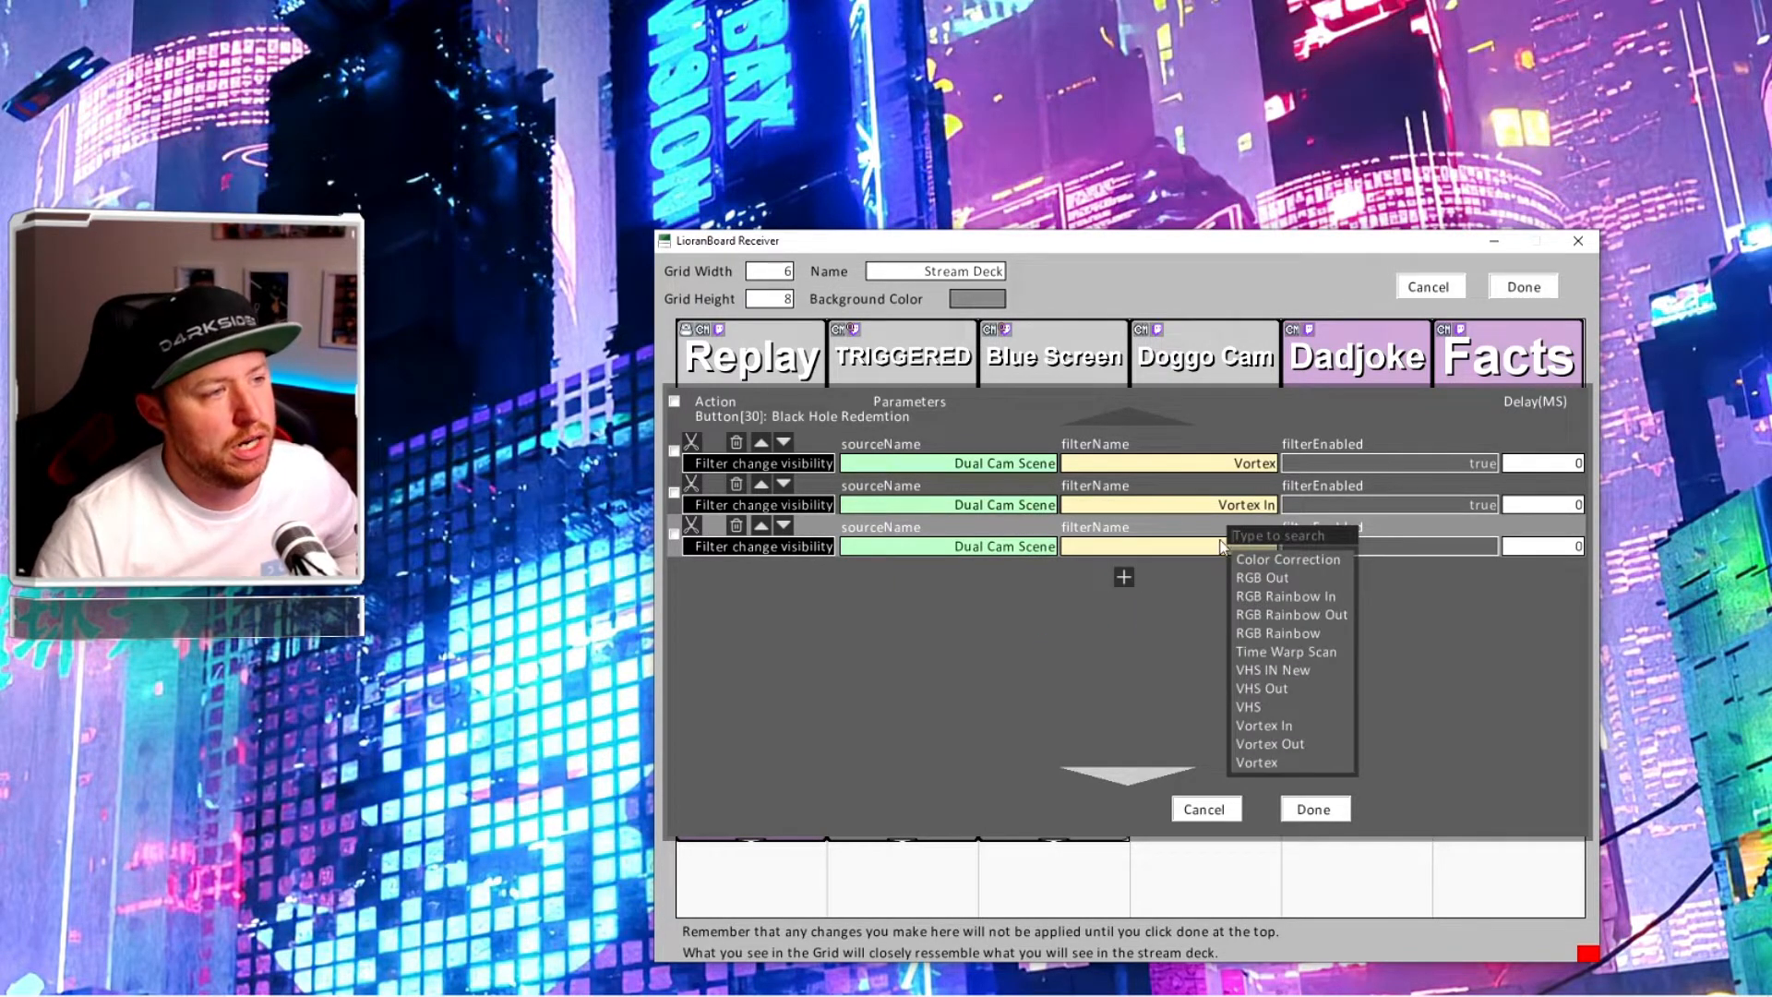
pyautogui.click(1285, 760)
pyautogui.click(1457, 533)
pyautogui.click(1476, 586)
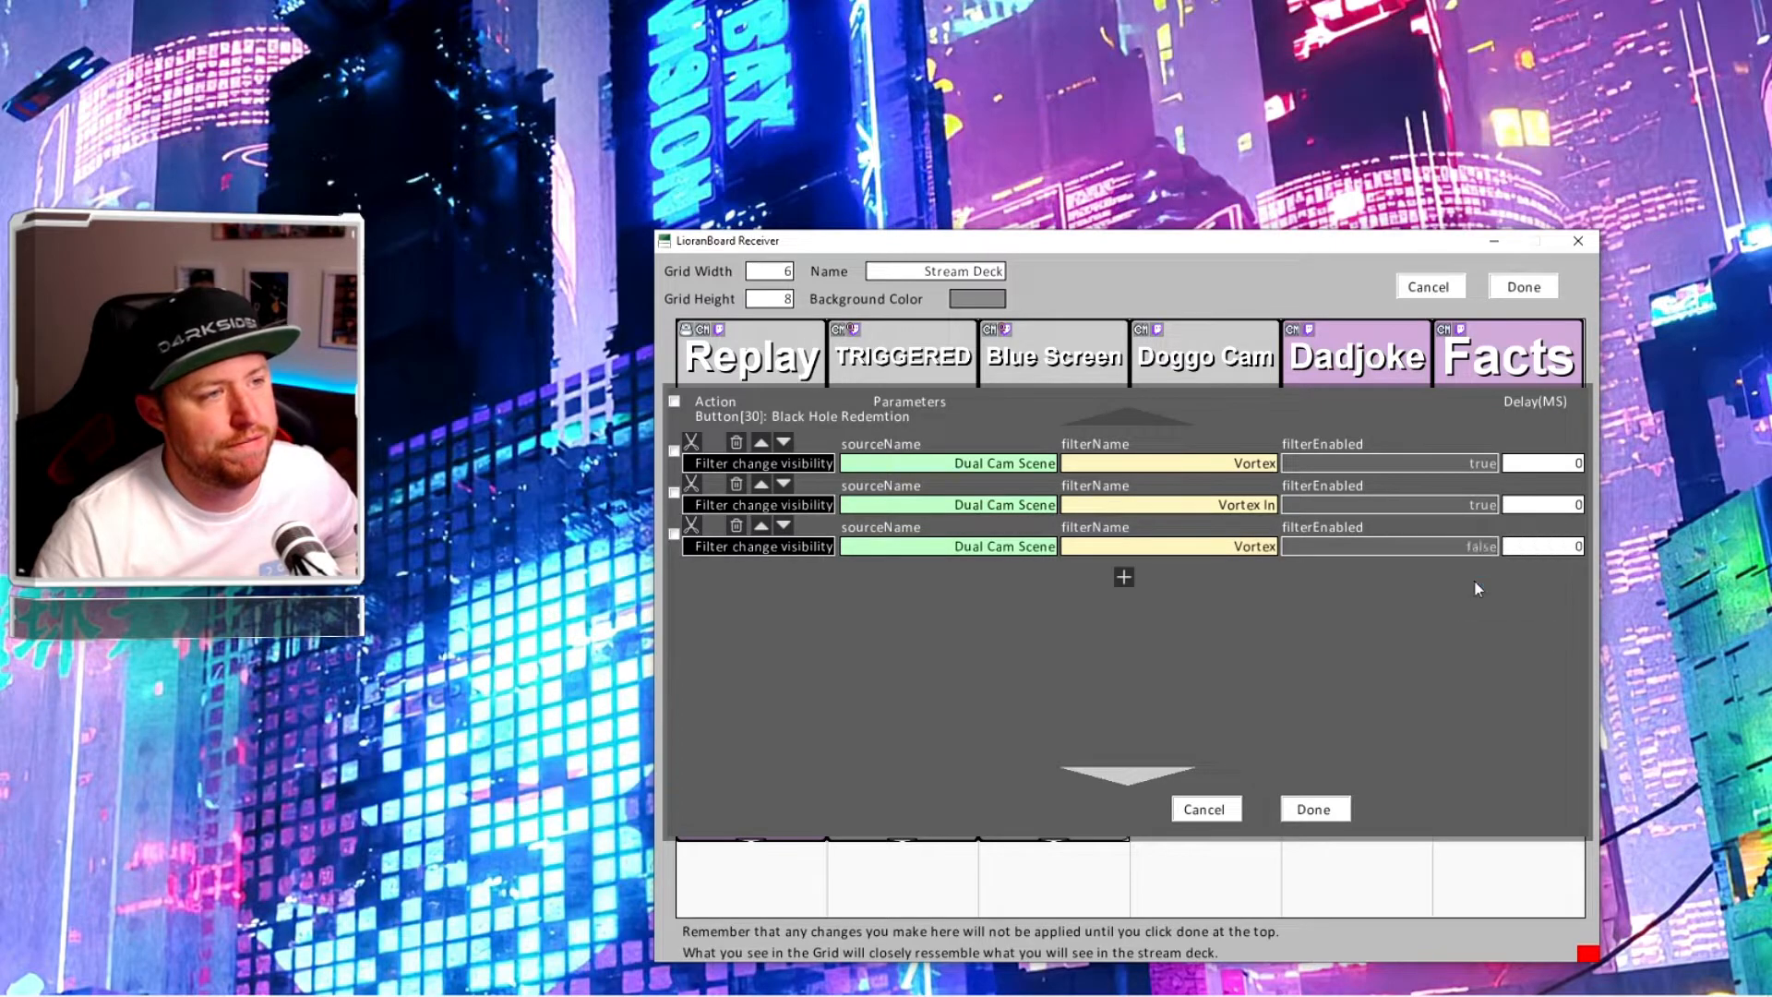
# Step: Set the delay to 15000 ms for the Vortex false command and 100 ms for Vortex In, and accept the command list
pyautogui.click(1573, 548)
pyautogui.write('15000')
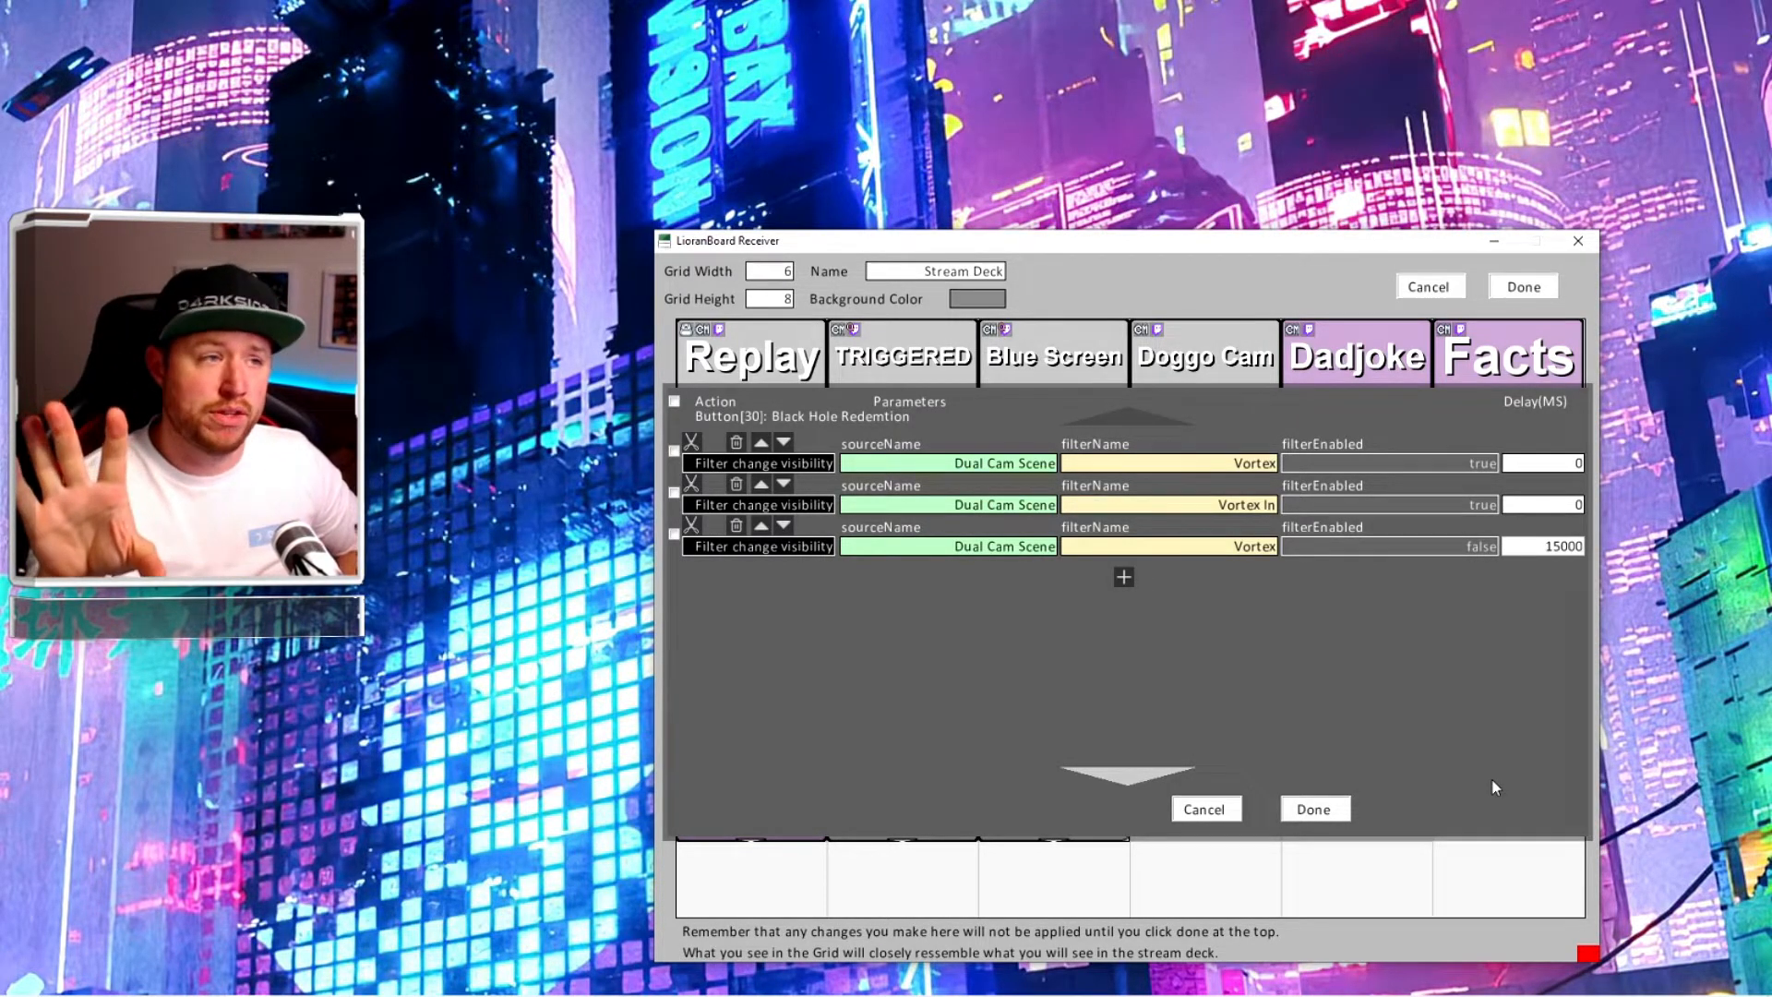
pyautogui.click(1571, 504)
pyautogui.write('100')
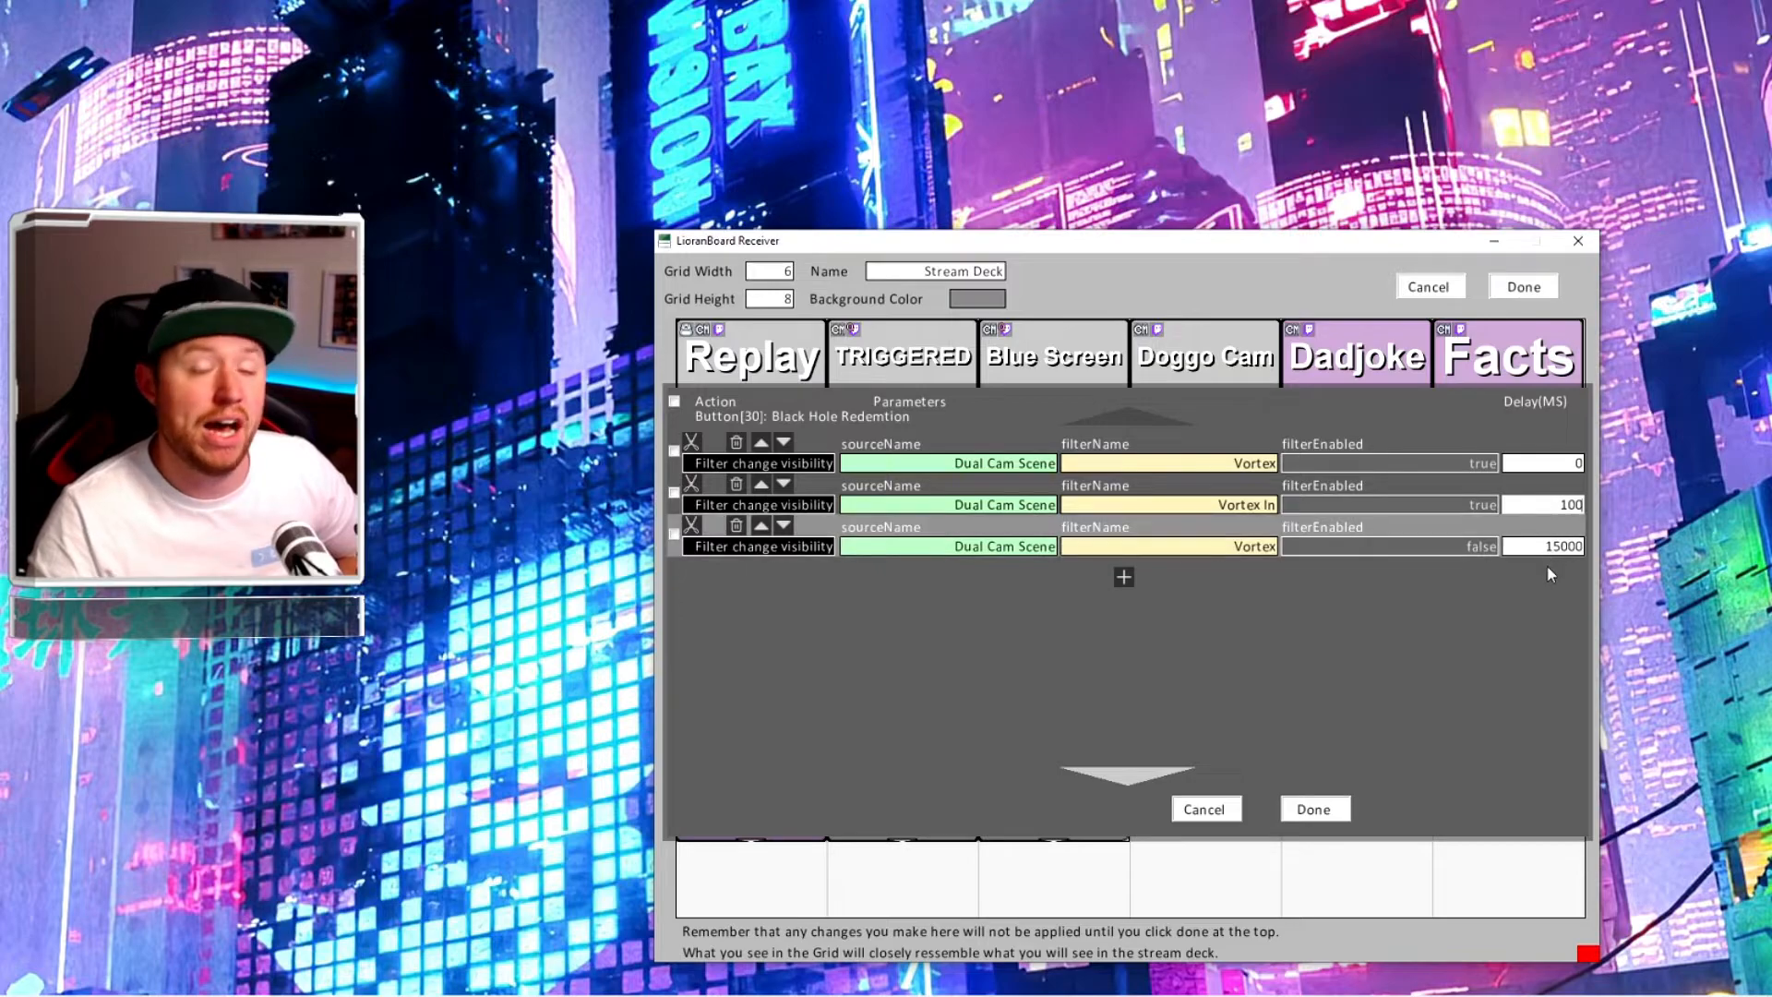
pyautogui.click(1329, 810)
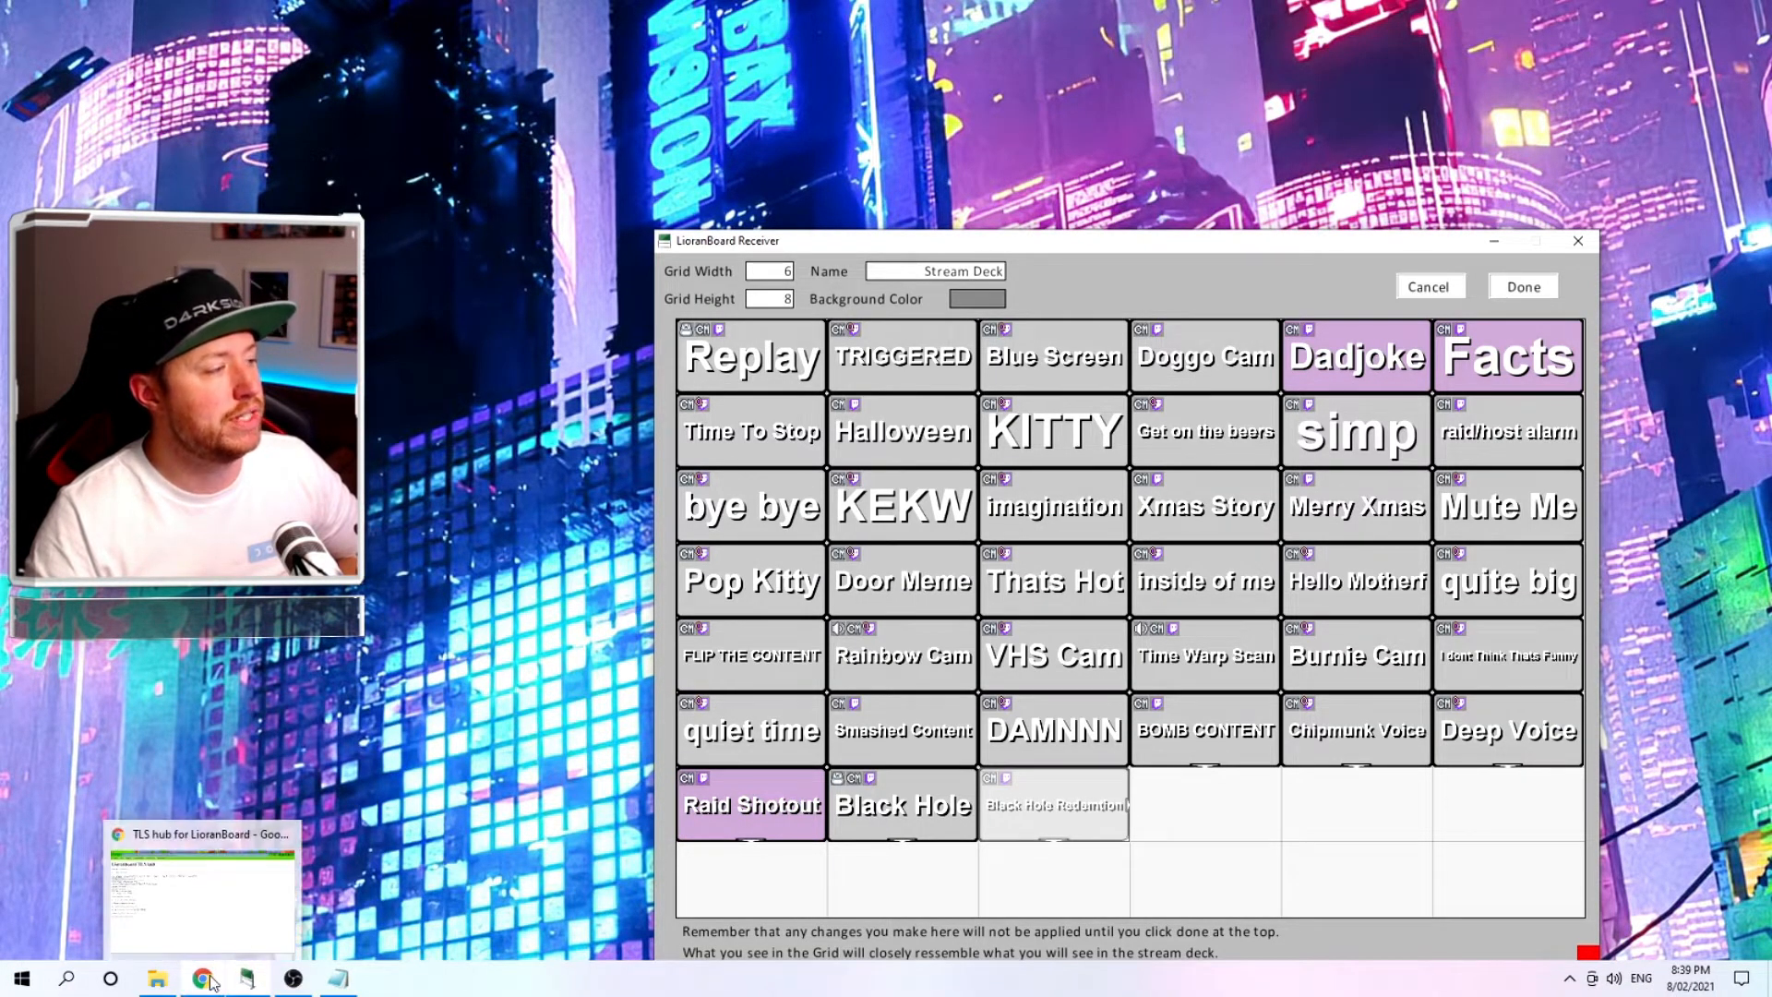
# Step: Switch to the TLS hub for LioranBoard page in Chrome
pyautogui.click(209, 978)
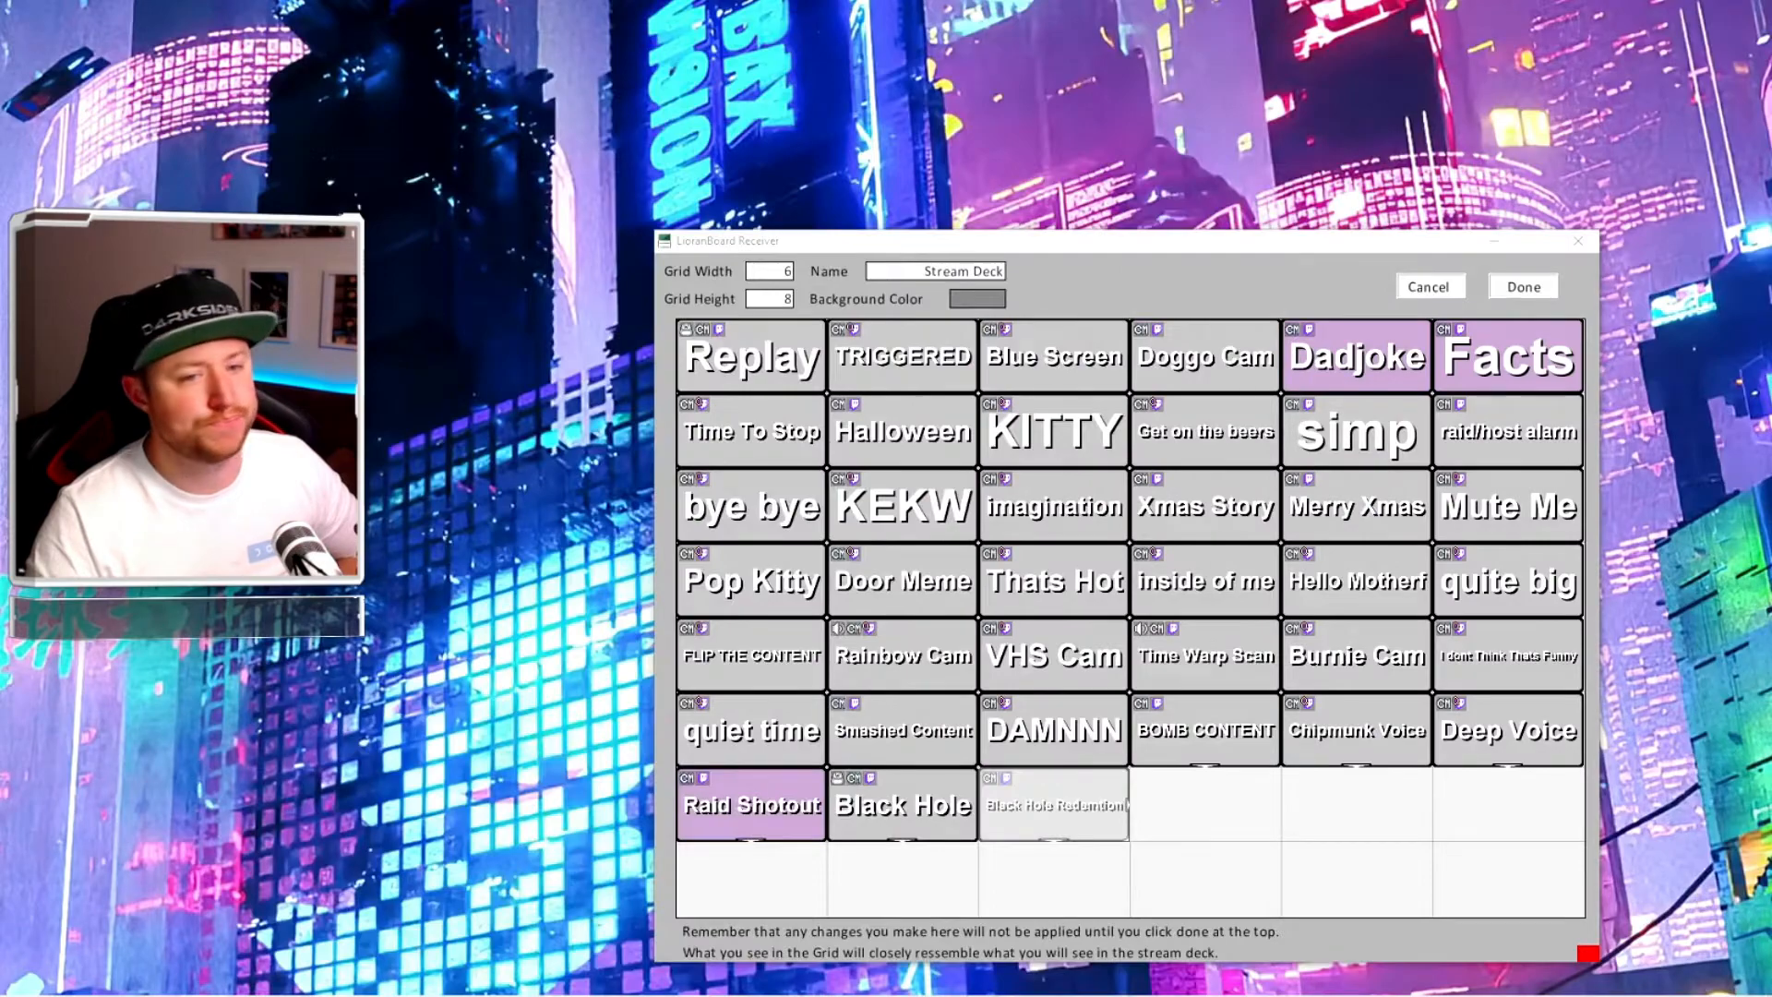